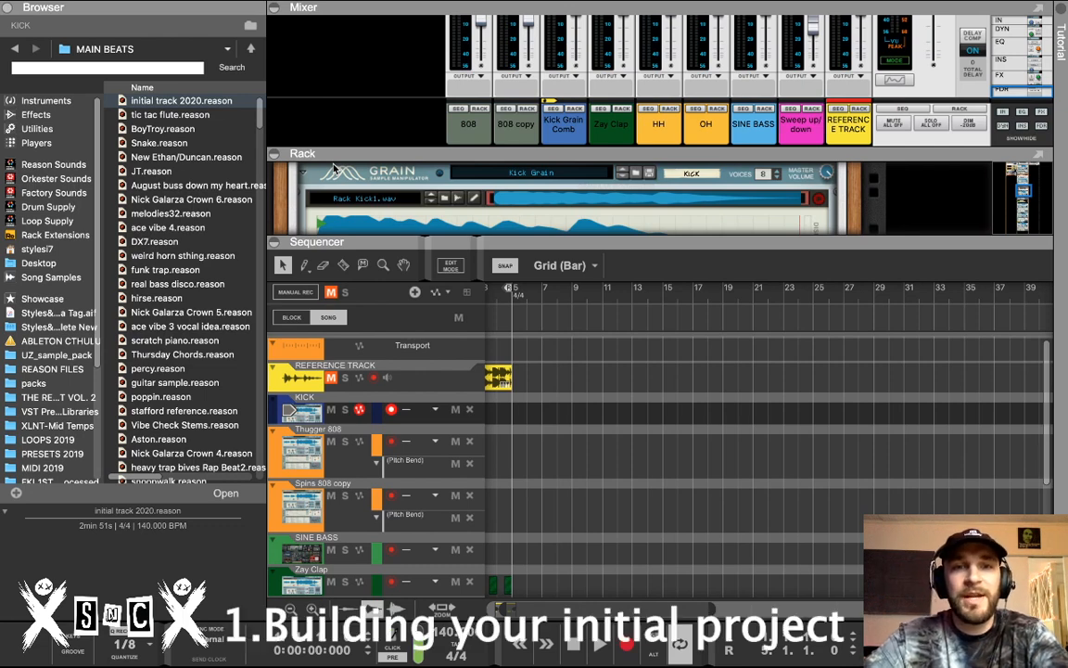
Open the preferences and review the audio device settings, finishing back on the general settings
scroll(499, 354, "left", 3)
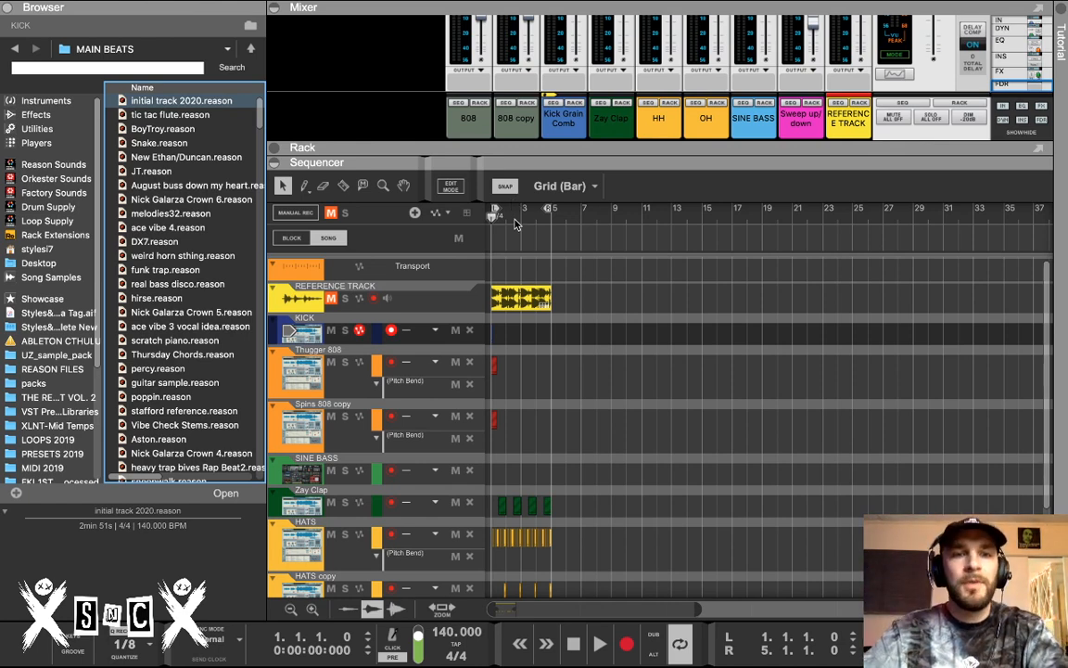
key("super+comma")
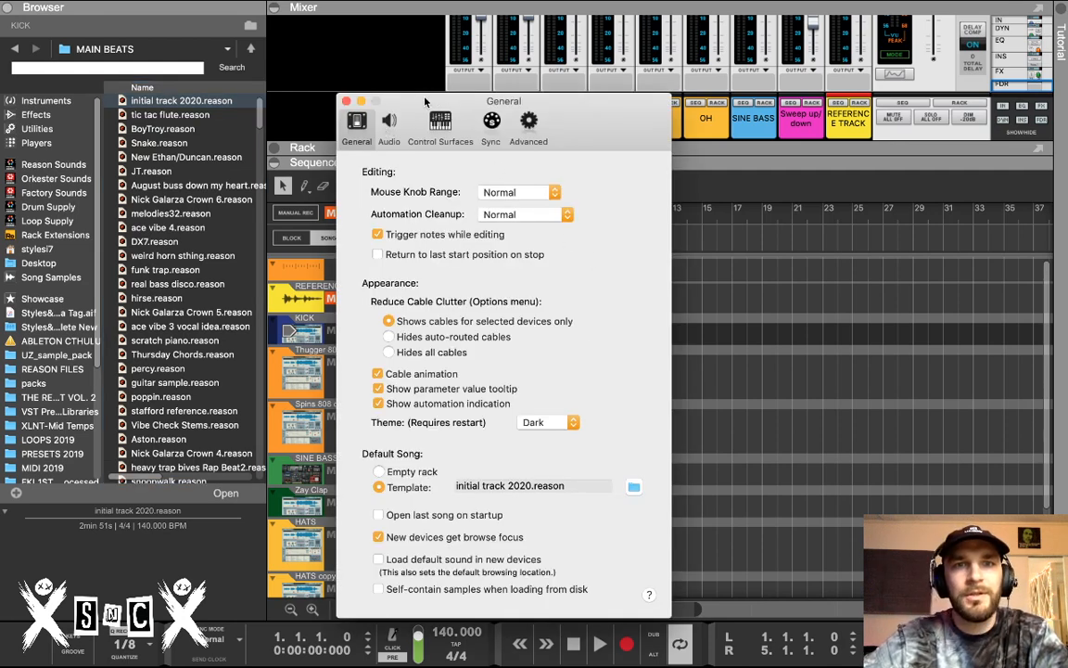
left_click_drag(425, 100, 443, 55)
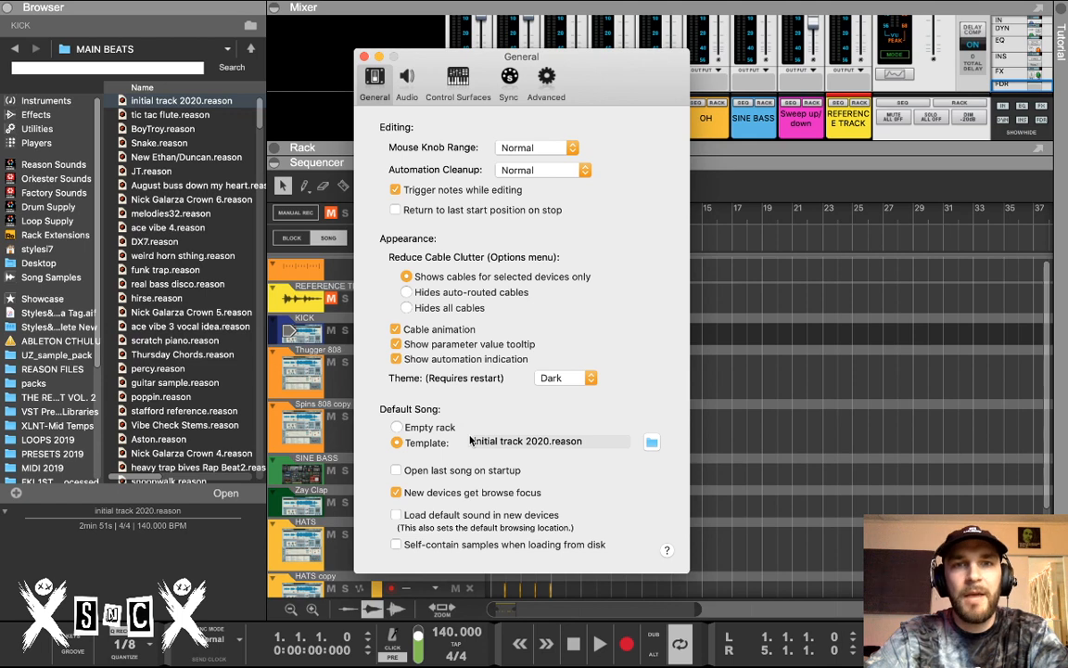
left_click(406, 83)
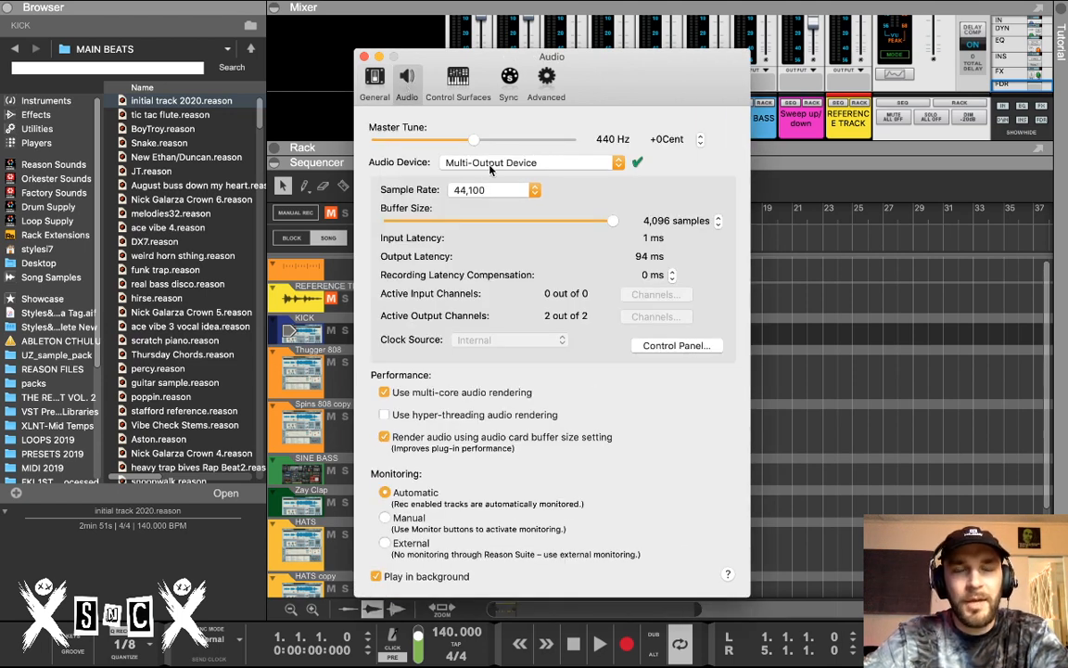
left_click(468, 163)
left_click(490, 165)
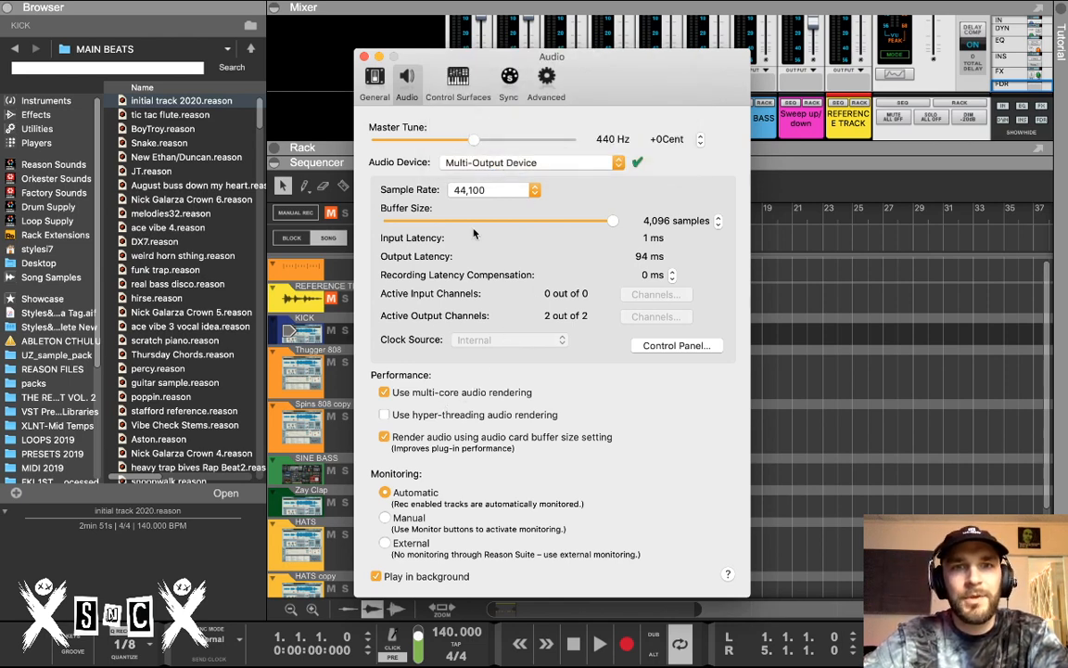
left_click(376, 84)
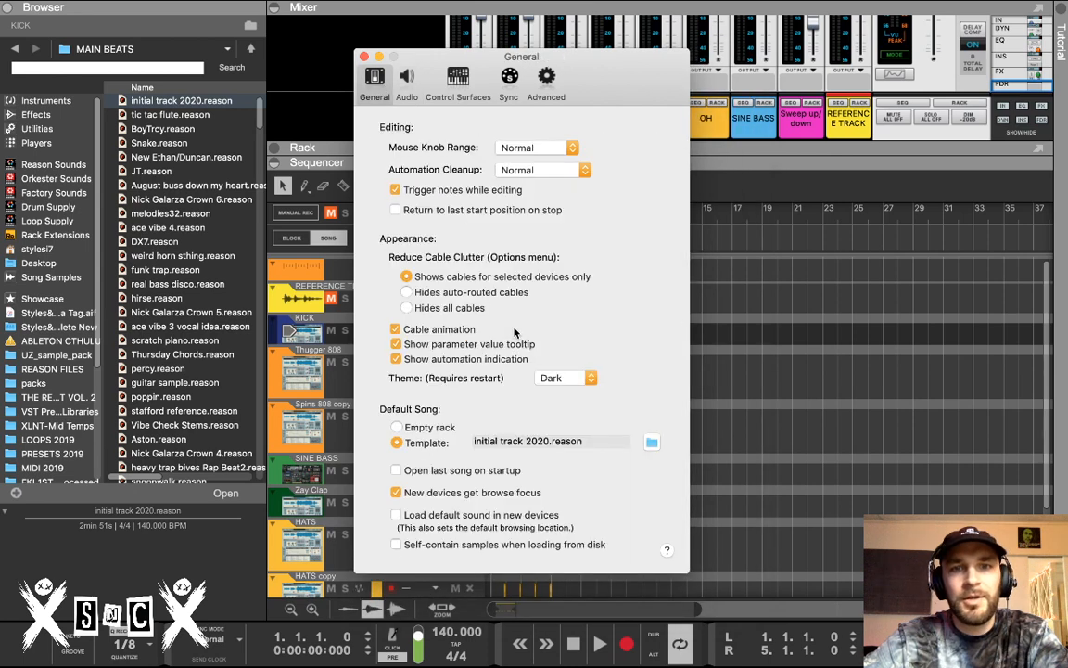
Choose initial track 2020.reason from MAIN BEATS as the default song template and close the preferences
left_click(652, 444)
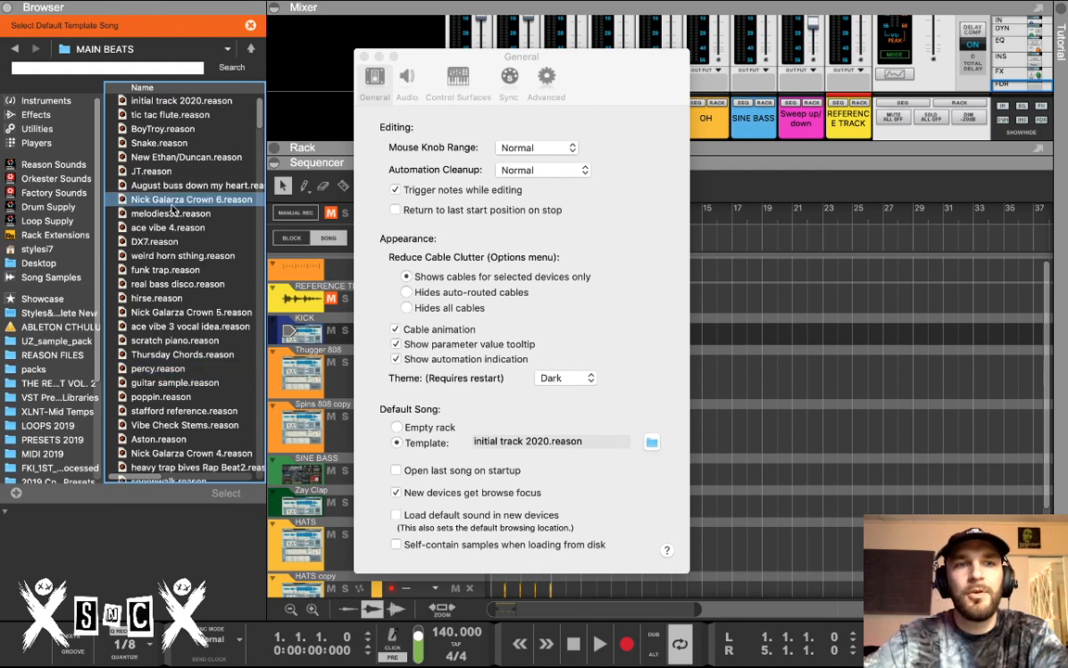
scroll(148, 263, "down", 10)
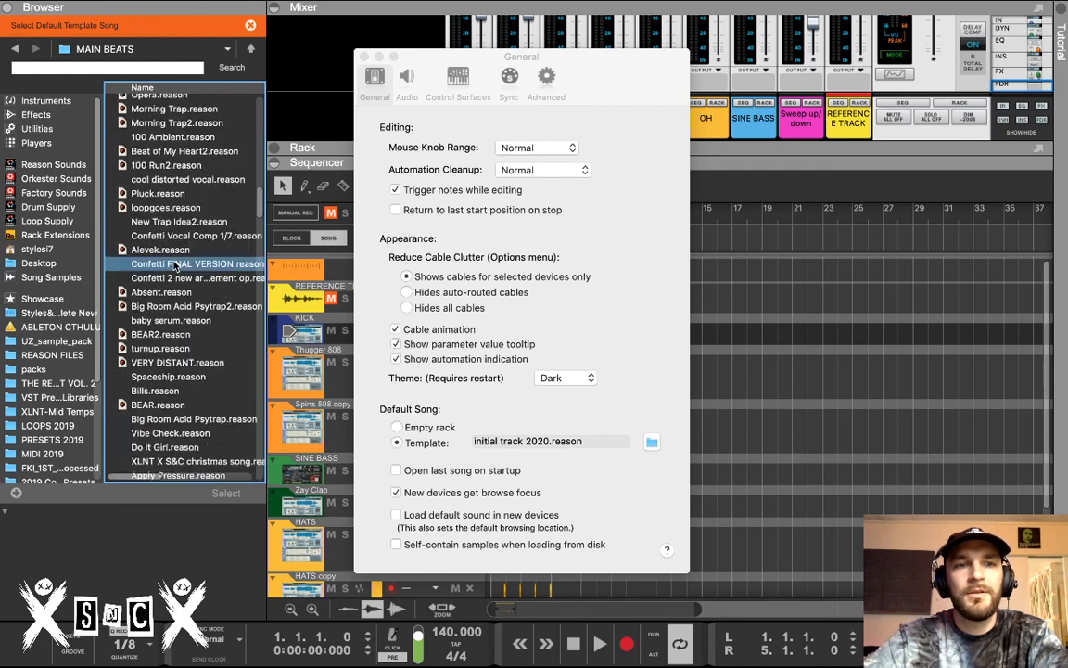
scroll(172, 266, "up", 10)
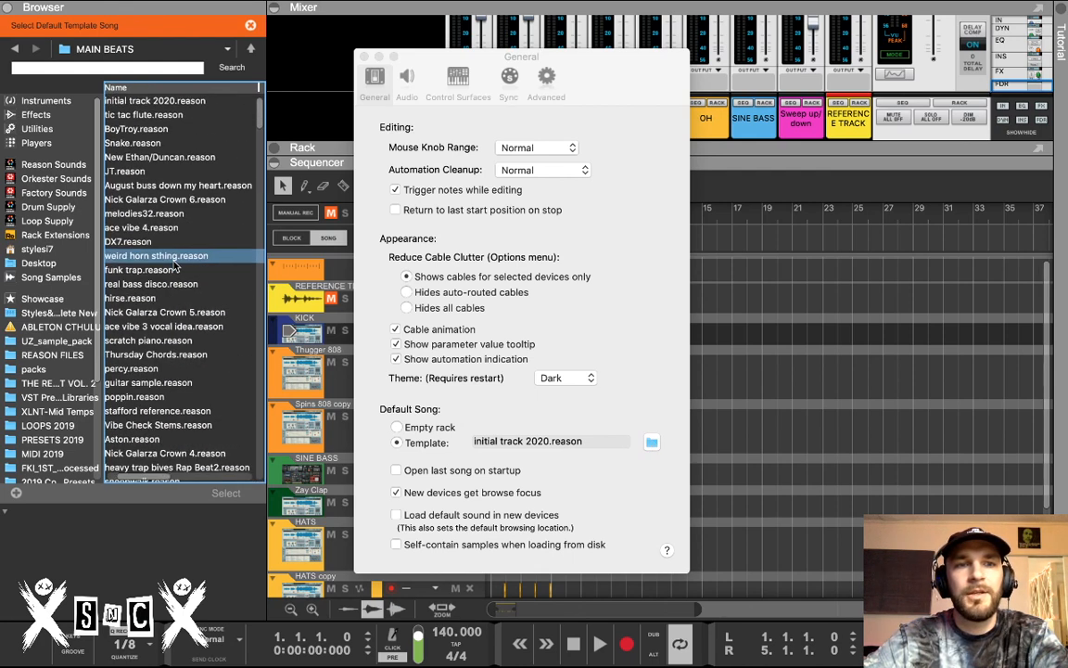
double_click(155, 104)
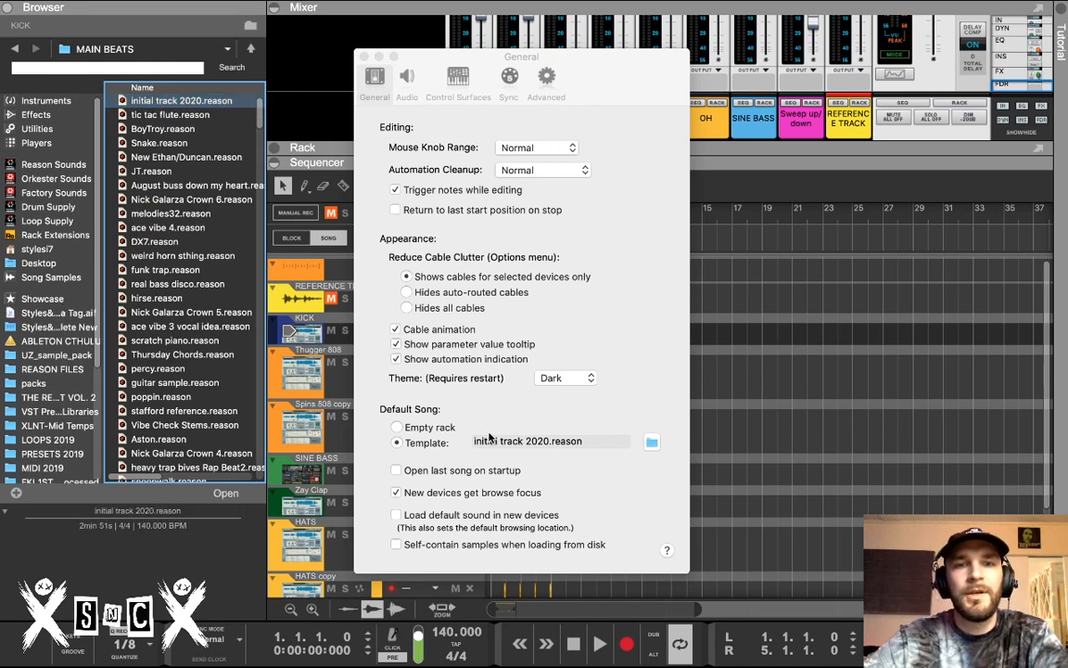
left_click(363, 58)
left_click(475, 186)
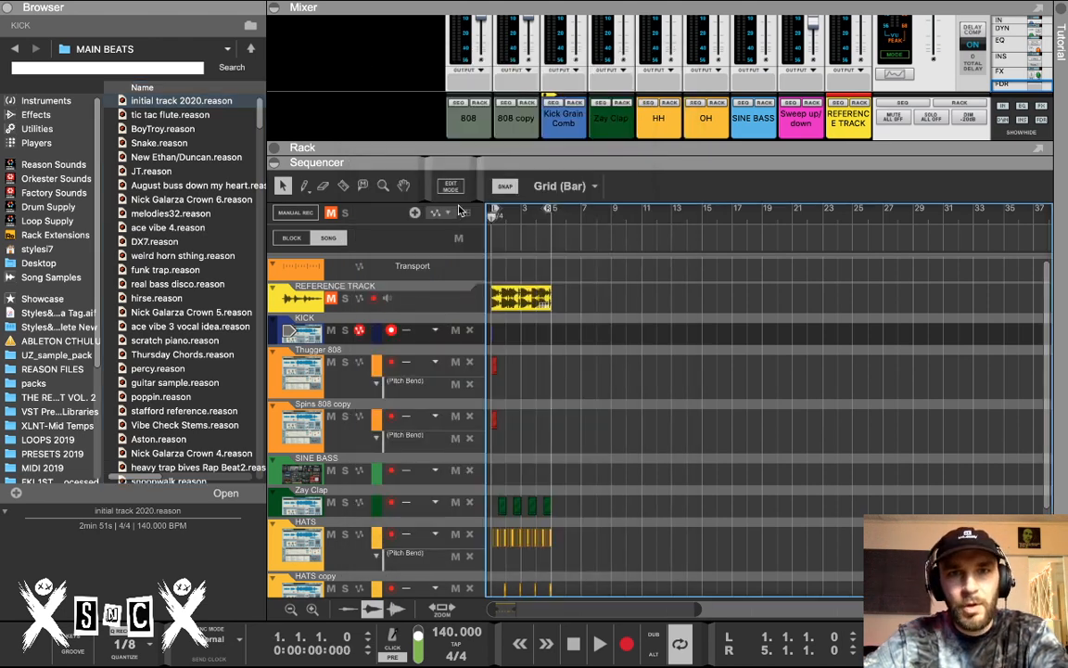
Enlarge the rack area above the sequencer and select the REFERENCE TRACK and its audio clip
left_click_drag(475, 160, 460, 289)
left_click(428, 431)
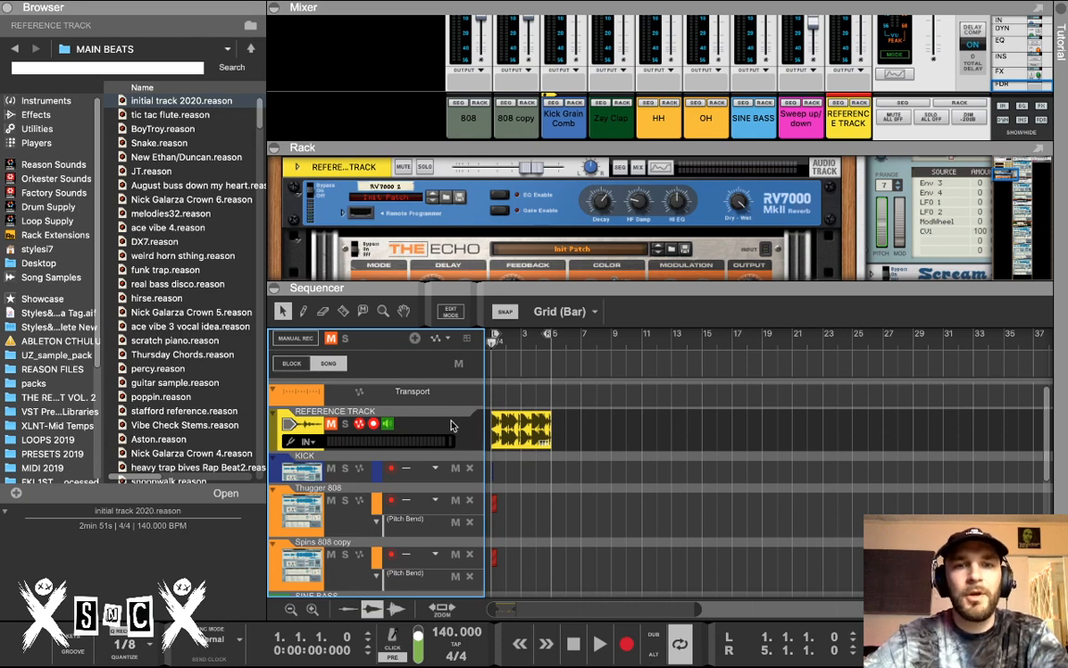
left_click(516, 433)
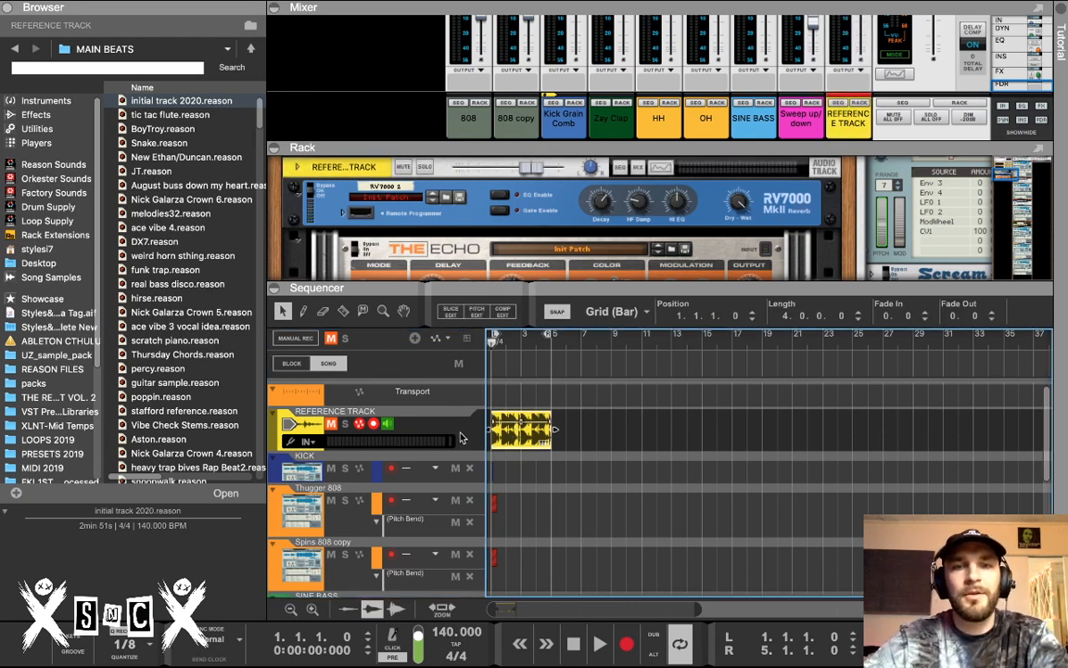
left_click(451, 429)
left_click(509, 429)
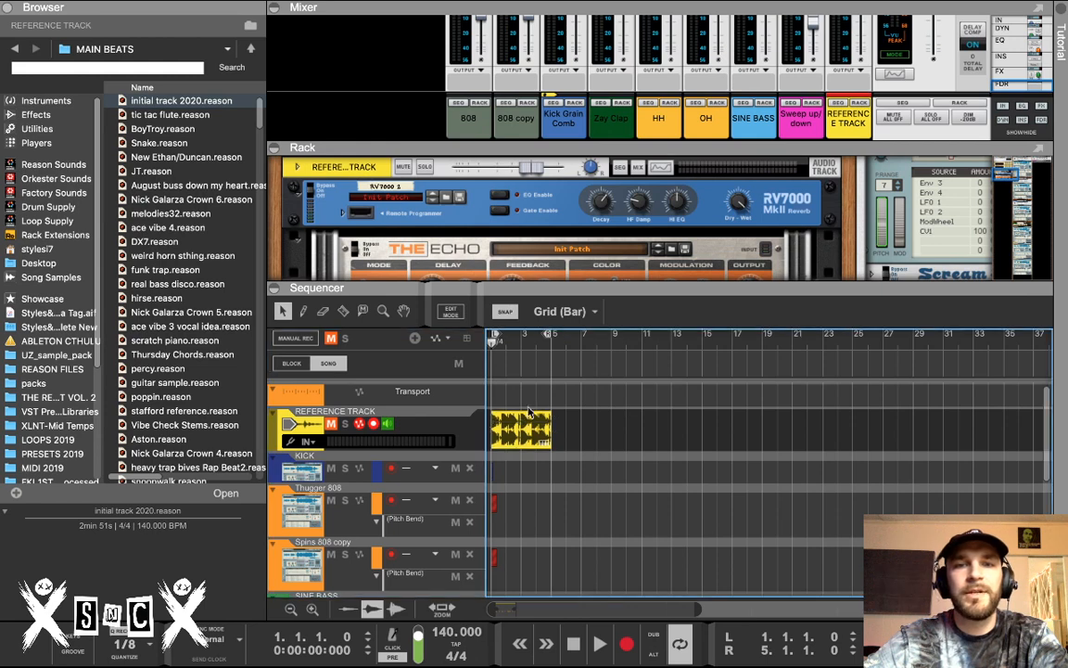
left_click(440, 427)
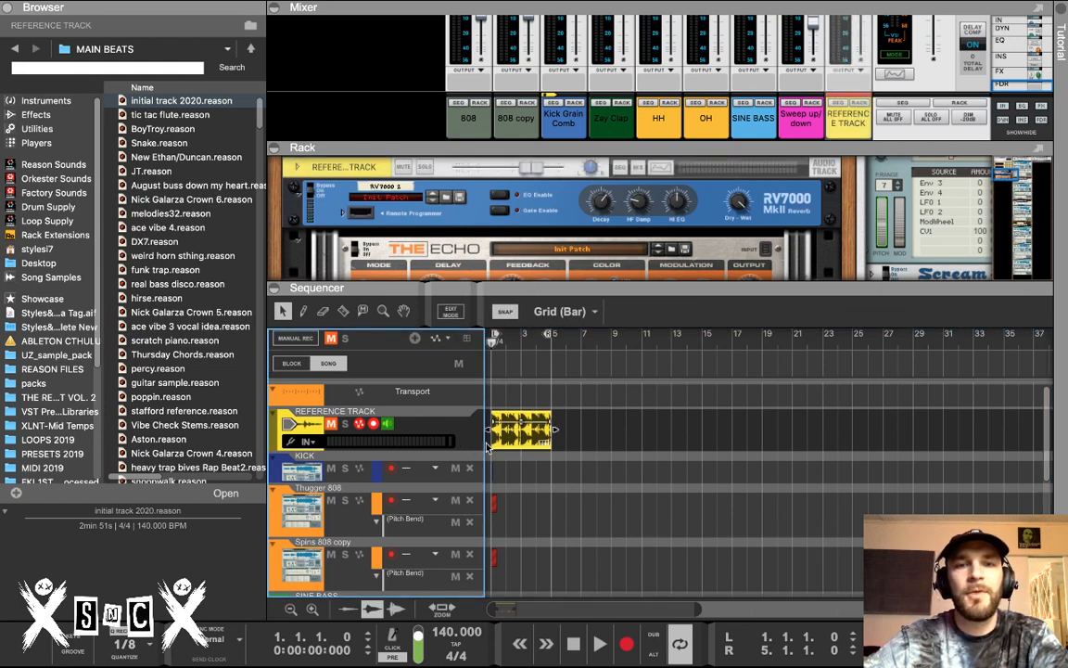
scroll(468, 432, "down", 1)
scroll(482, 438, "up", 1)
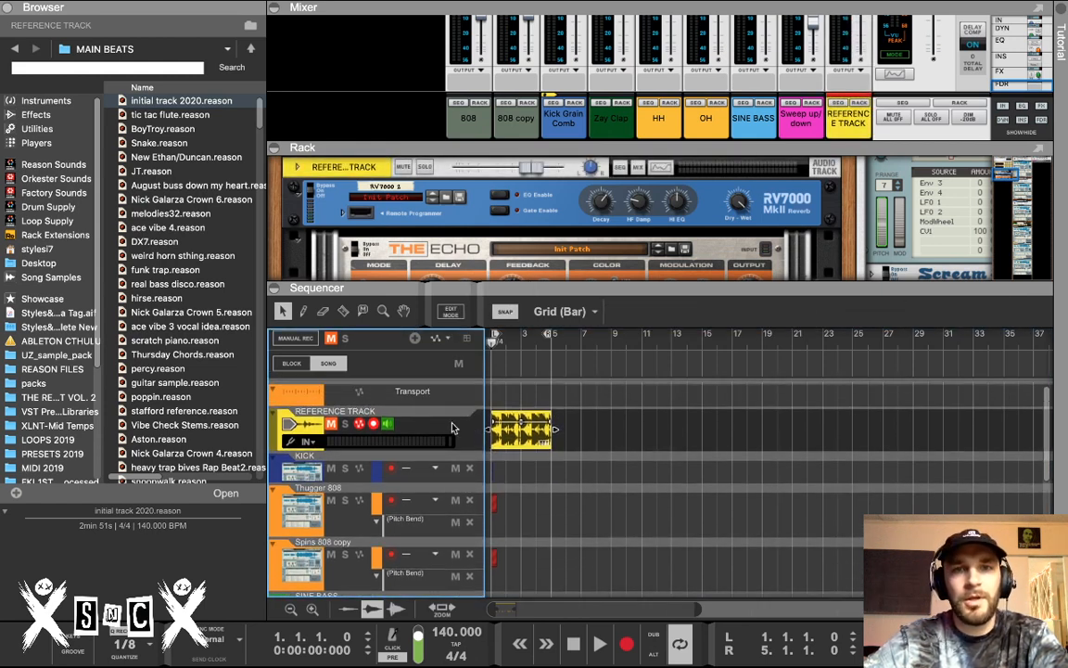
Solo the REFERENCE TRACK to listen to it, and return it to its muted state
left_click(346, 424)
key("space")
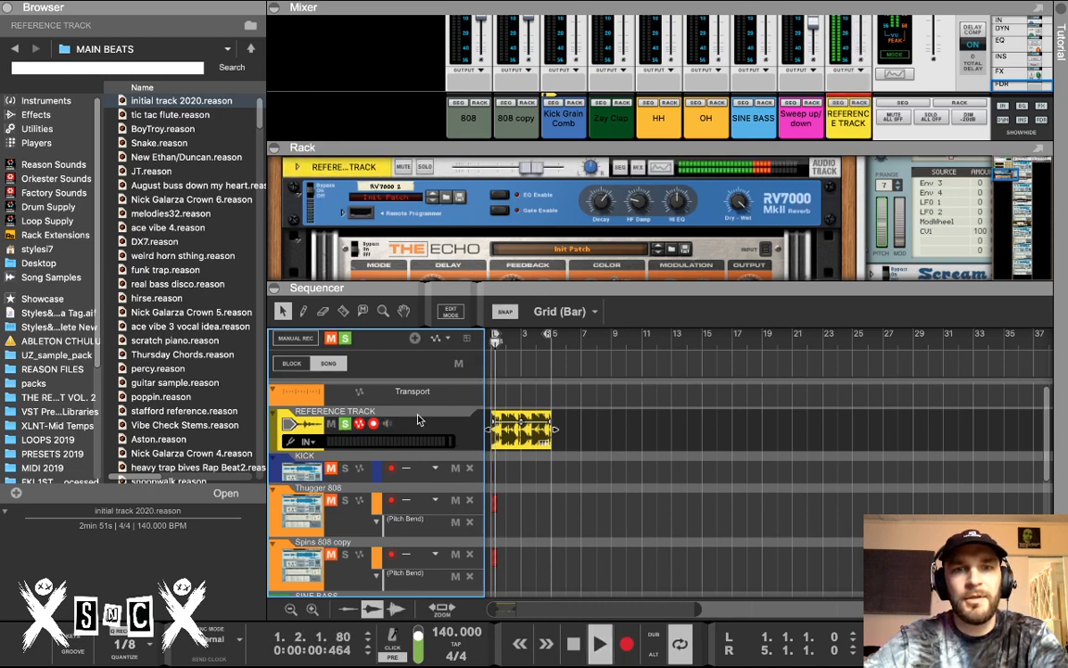
left_click(346, 424)
left_click(331, 423)
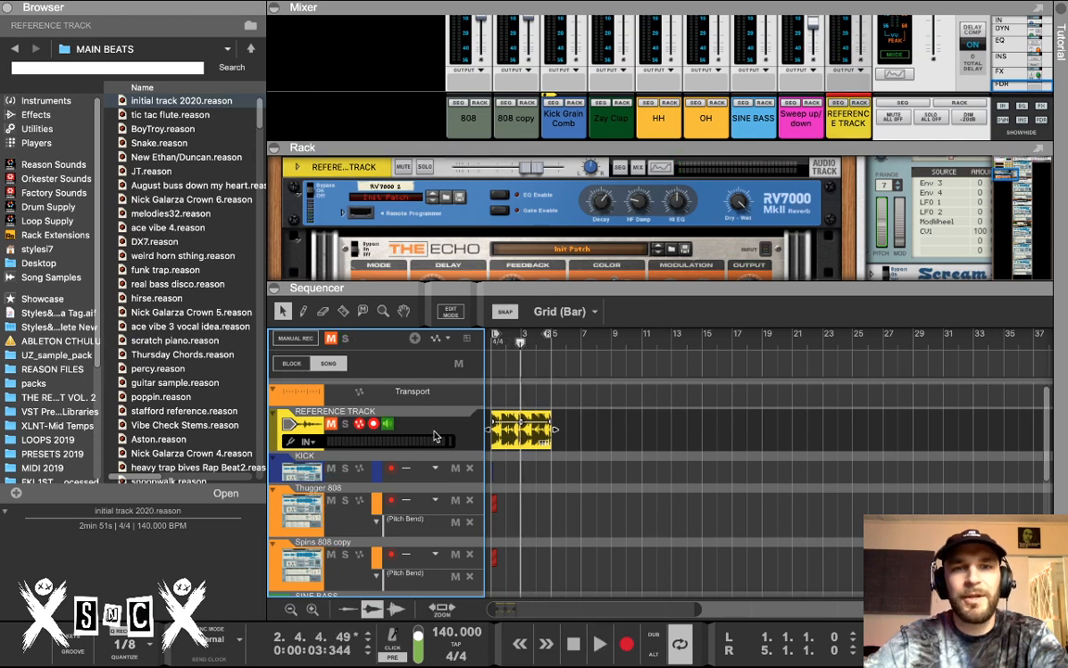
left_click(532, 432)
left_click(466, 428)
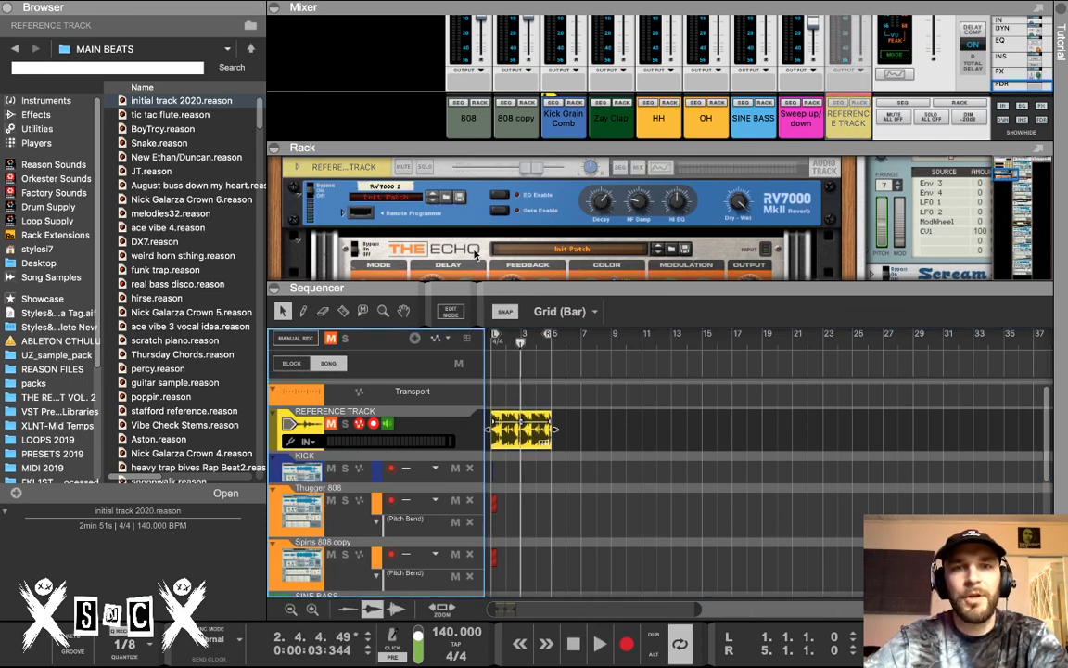
Expand the rack area further and examine the master equalizers, Maximizer and Flower Audio Loudness Meter
scroll(476, 252, "up", 8)
scroll(476, 252, "up", 2)
scroll(476, 252, "down", 8)
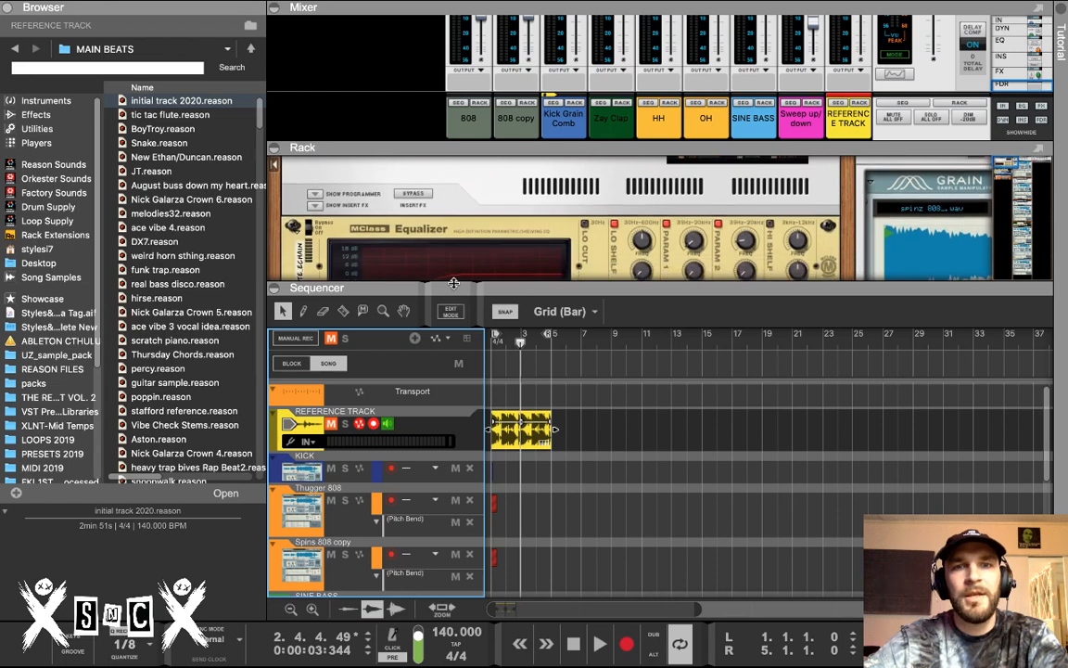
left_click_drag(449, 290, 448, 489)
scroll(480, 329, "down", 3)
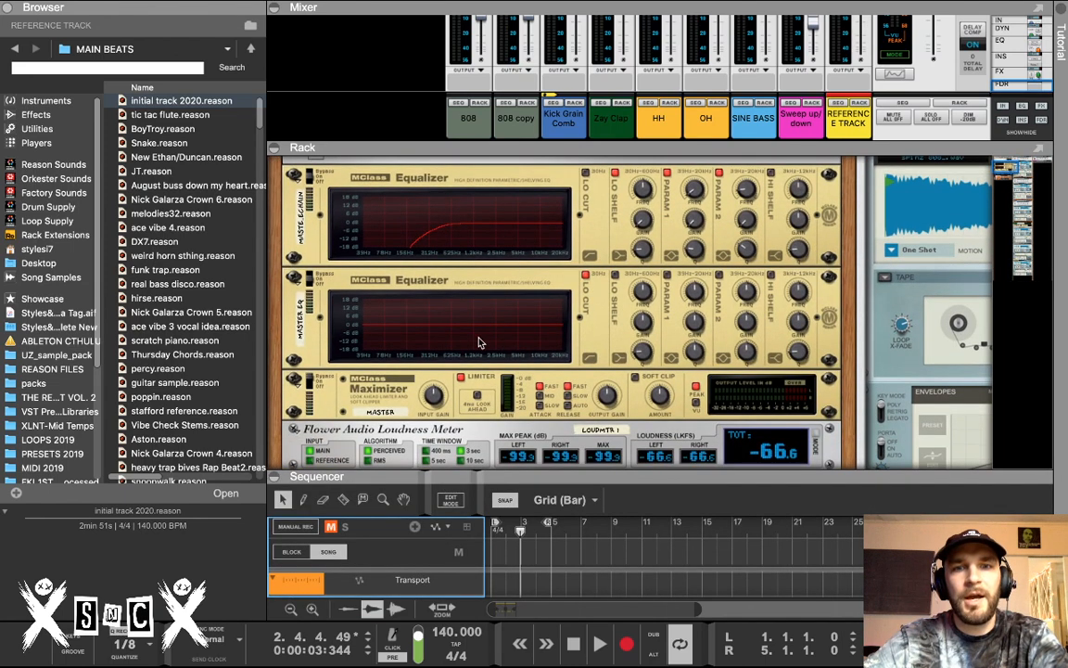
scroll(477, 376, "down", 2)
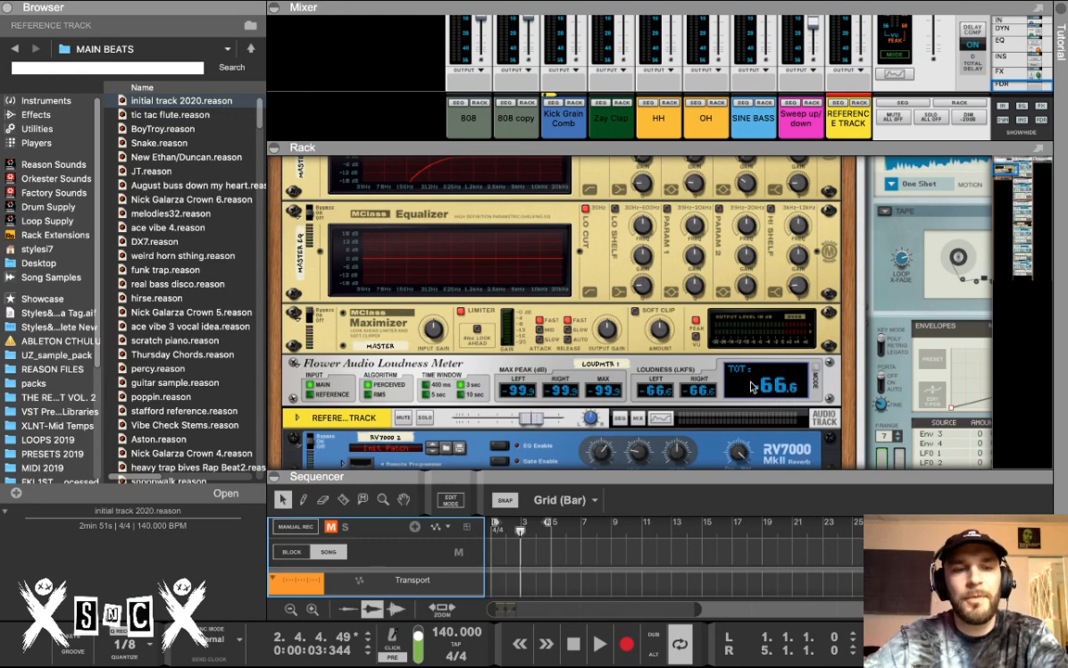
Turn the rack to its rear side and examine the cabling between the master section, equalizers, Maximizer and Loudness Meter
key("Tab")
scroll(697, 372, "down", 1)
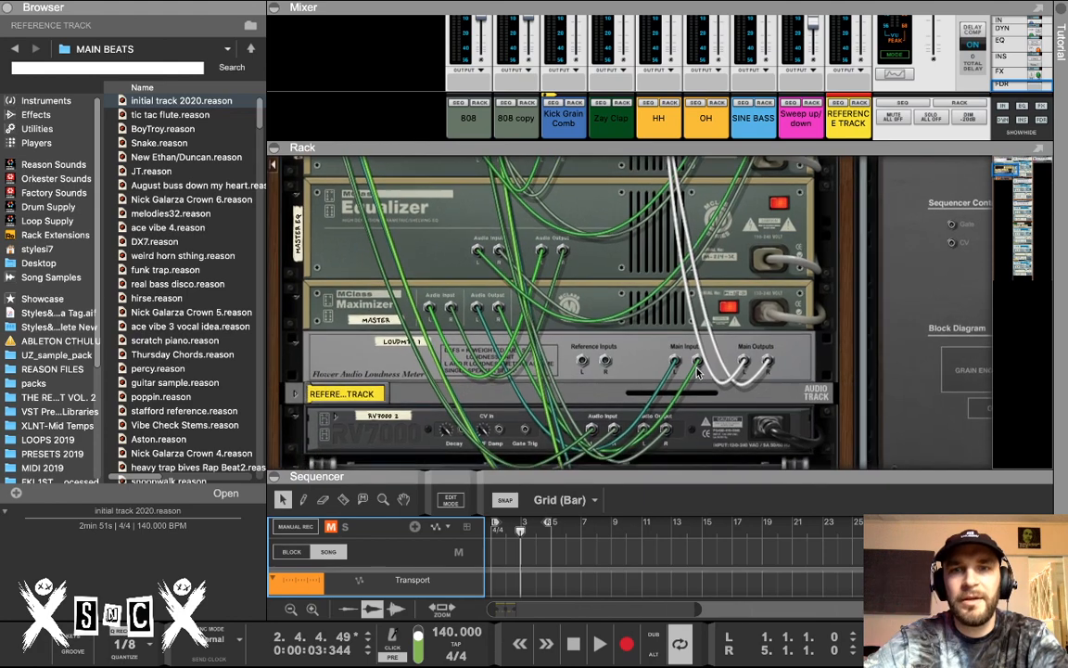
scroll(698, 372, "up", 8)
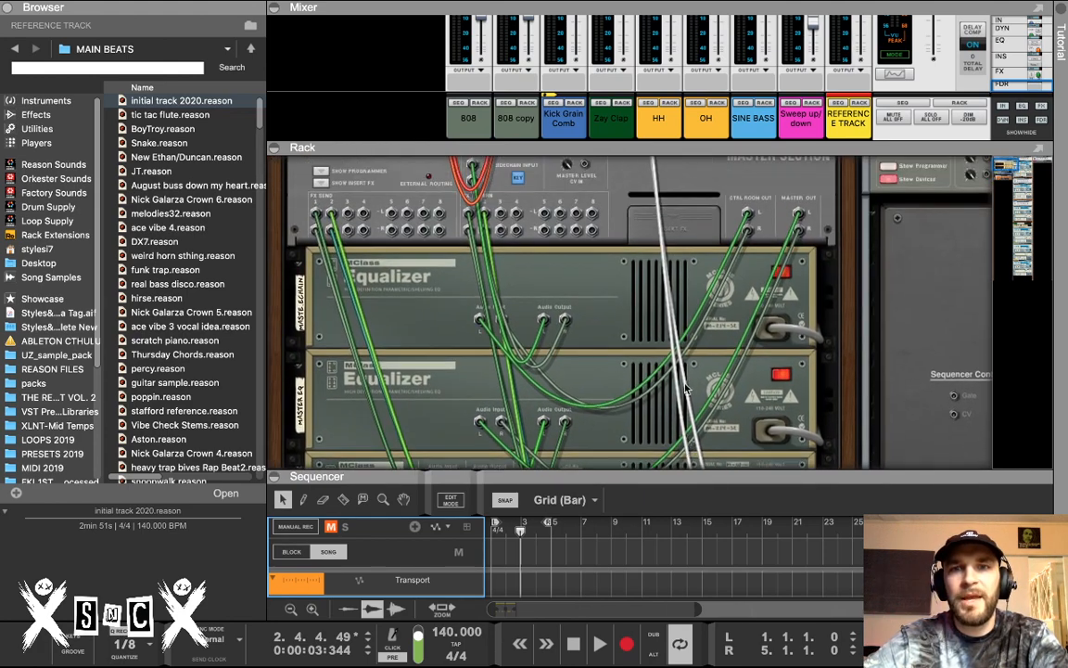
scroll(687, 390, "up", 4)
scroll(649, 215, "down", 15)
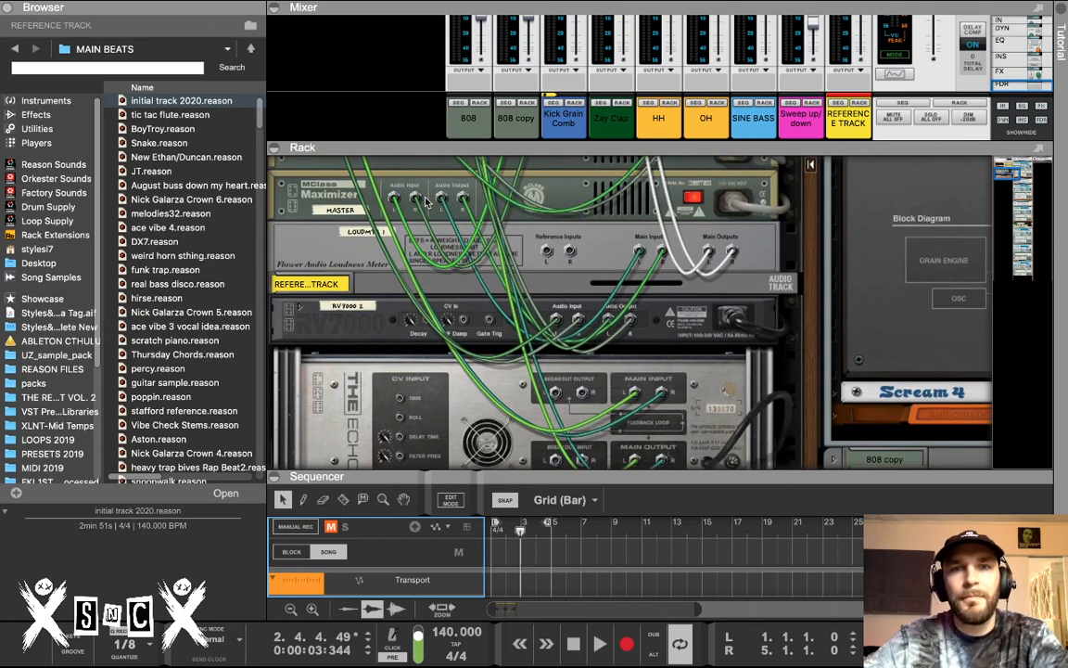
scroll(288, 278, "left", 3)
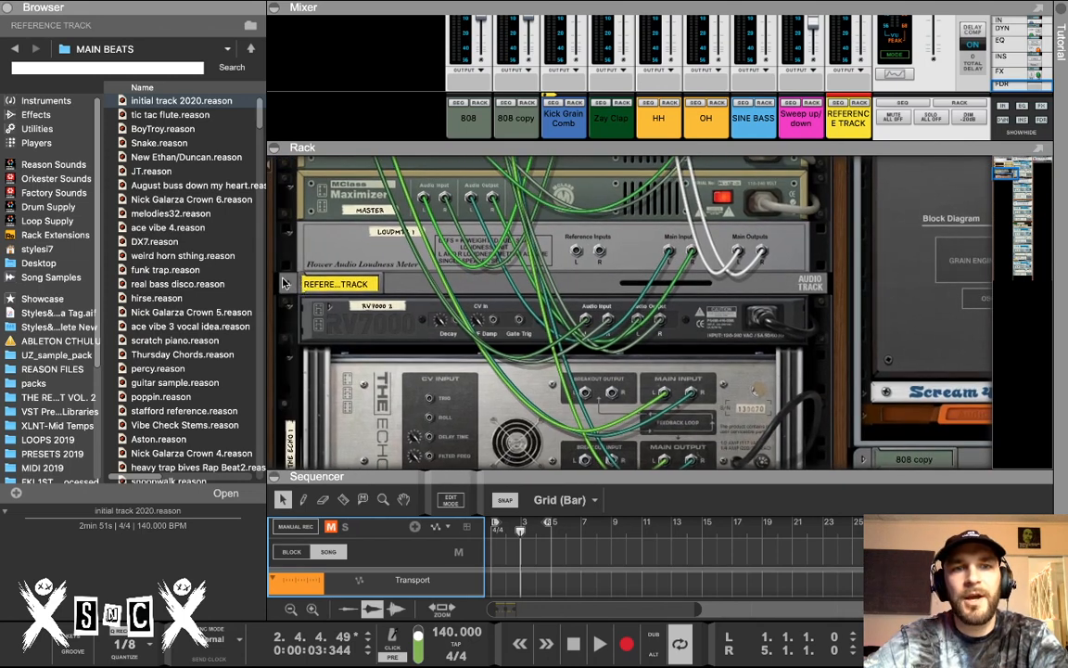
Unfold the REFERENCE TRACK device, connect its direct outputs to the Loudness Meter's reference inputs, and return the rack to its front side
left_click(288, 285)
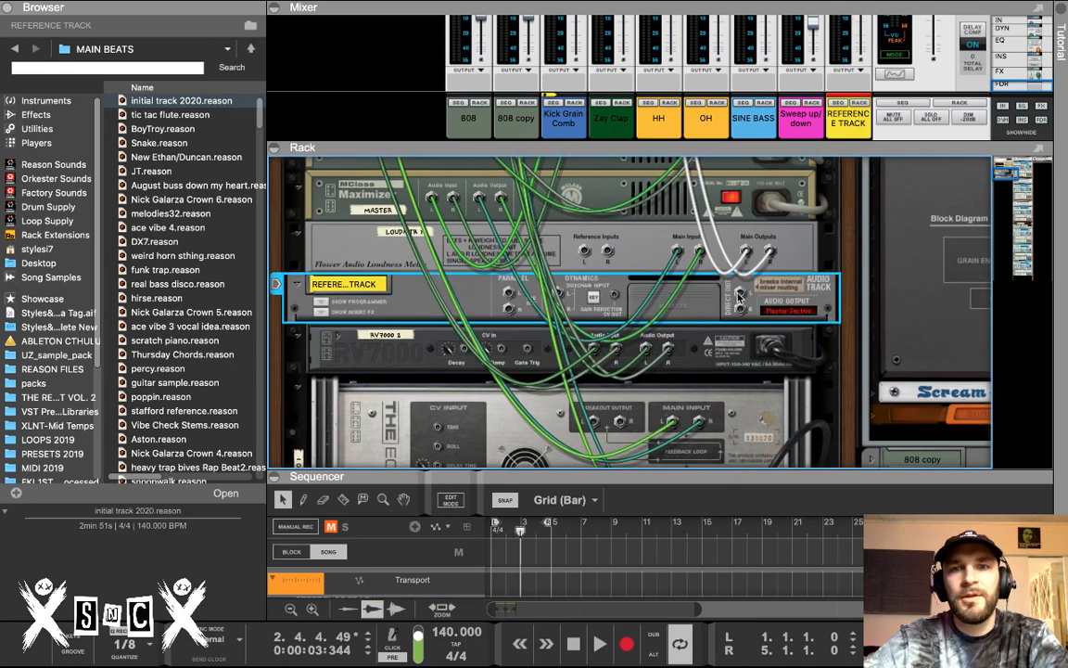
left_click_drag(739, 293, 622, 345)
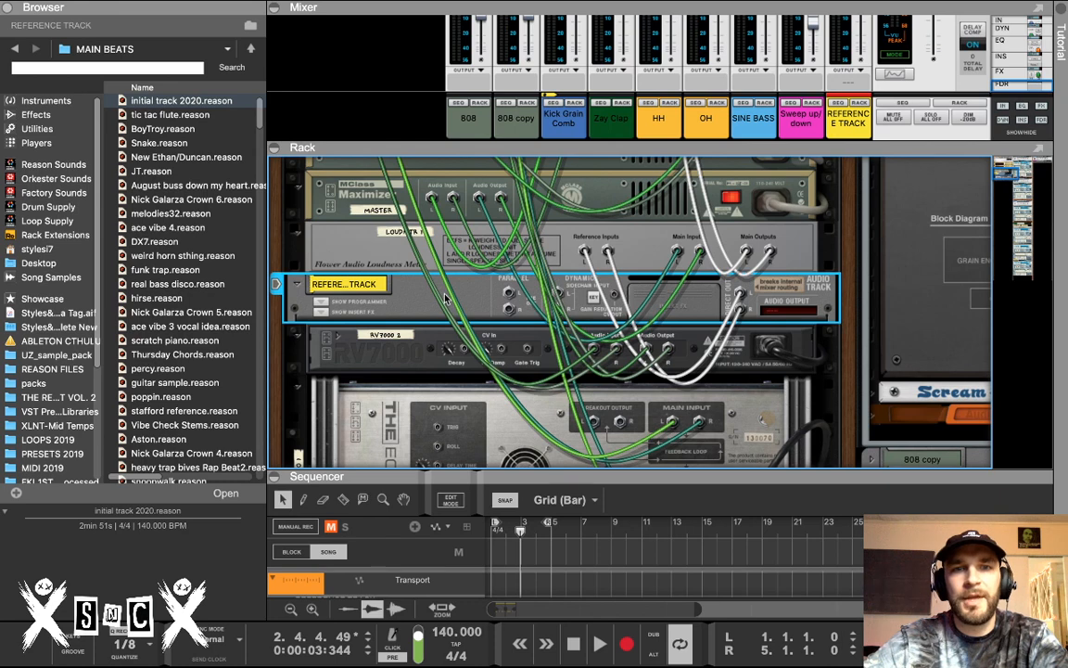
left_click(521, 249)
key("Tab")
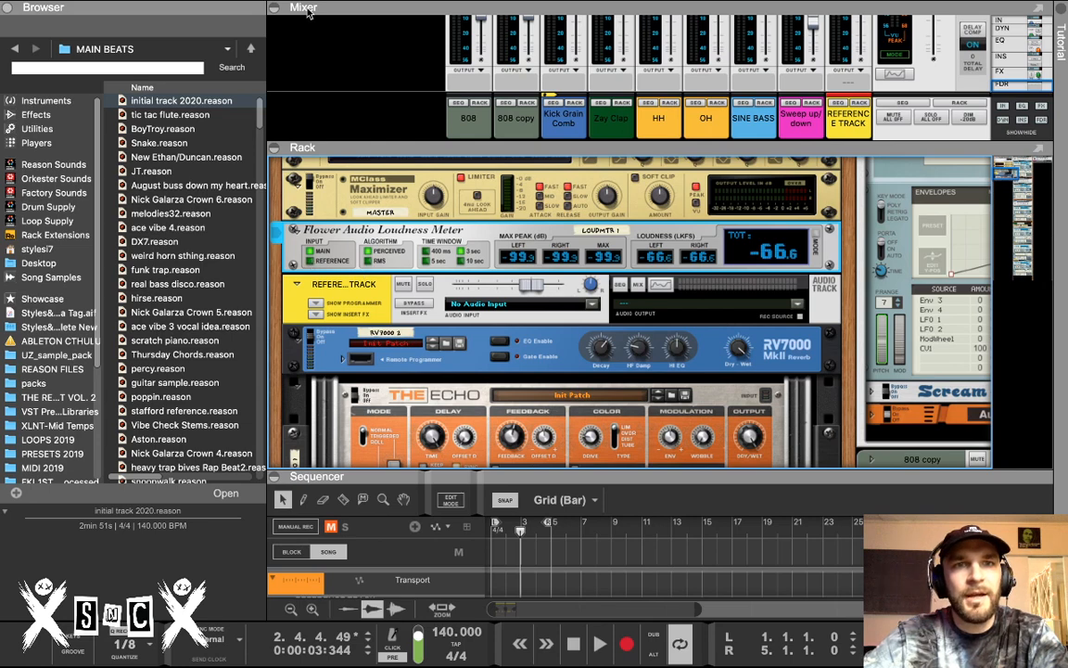
Enable Keyboard Control Edit Mode to check the key assigned to the Loudness Meter's input switch, and turn the mode off
mouse_move(276, 4)
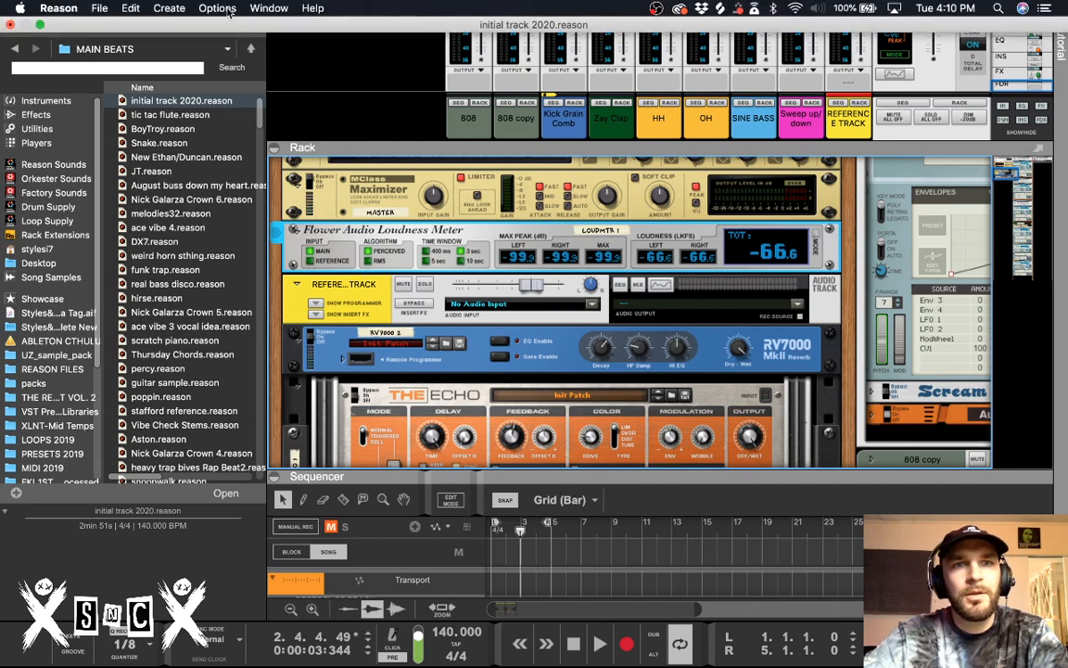
left_click(228, 8)
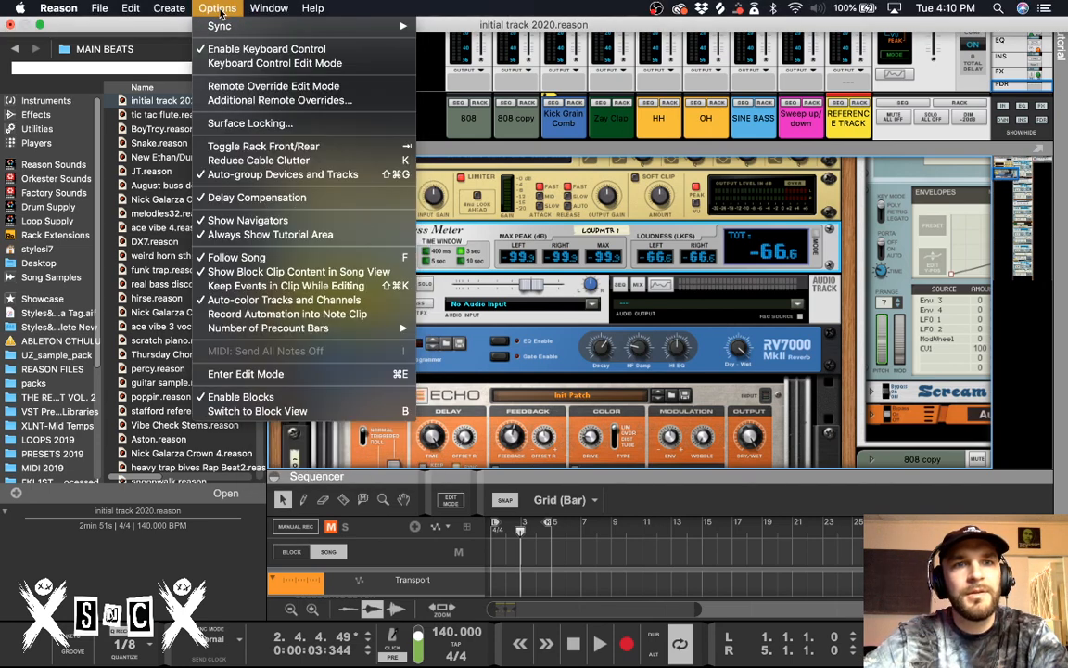
left_click(241, 63)
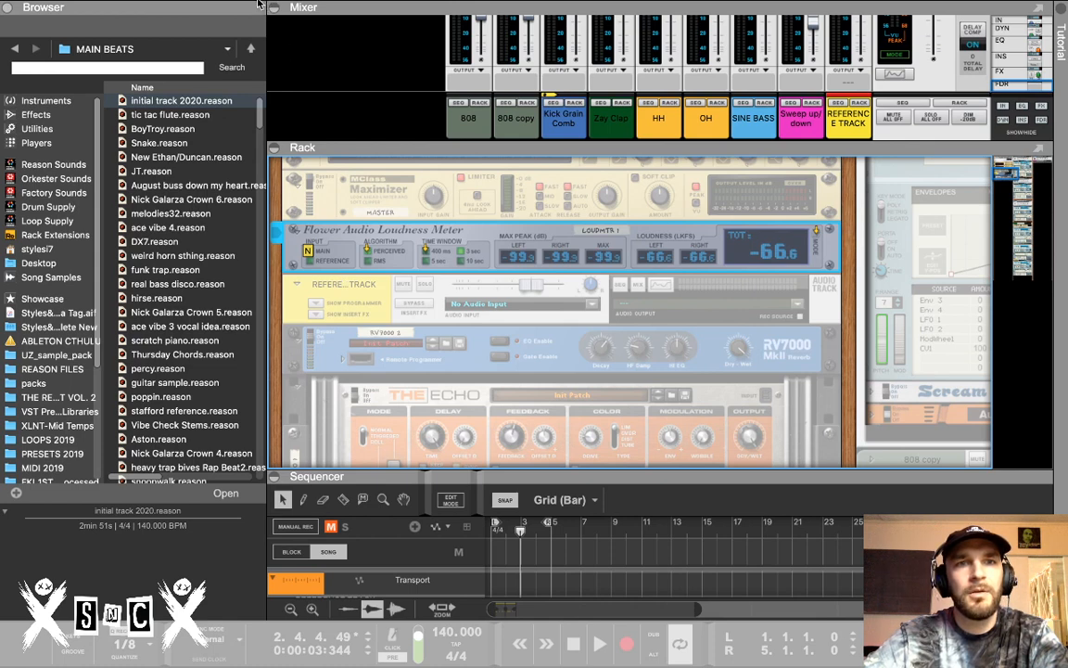
left_click(217, 7)
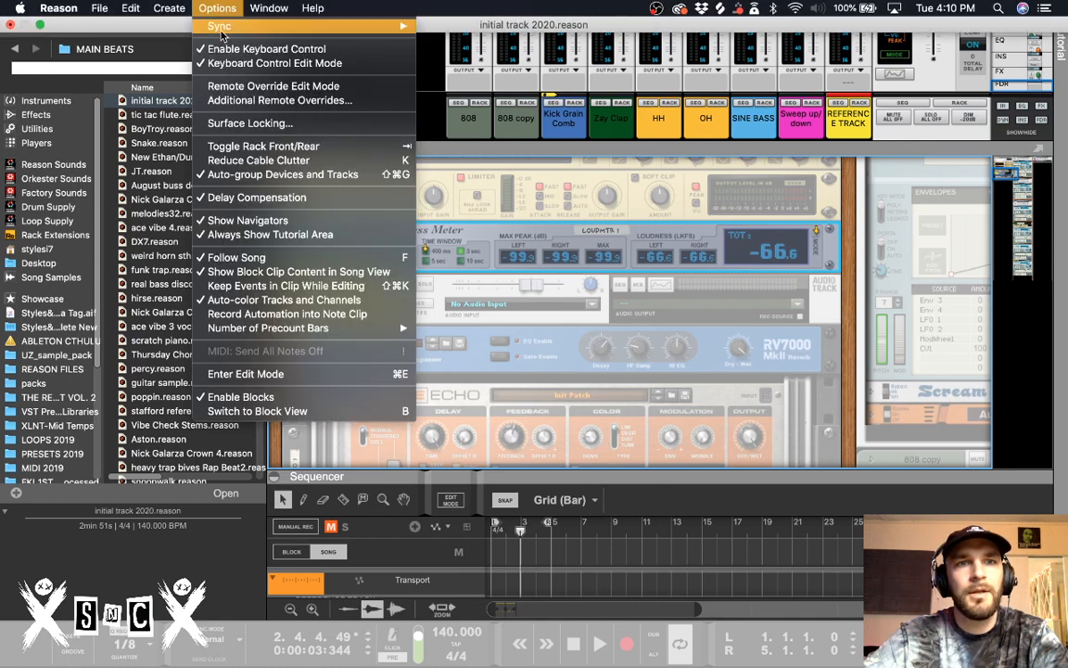
left_click(223, 63)
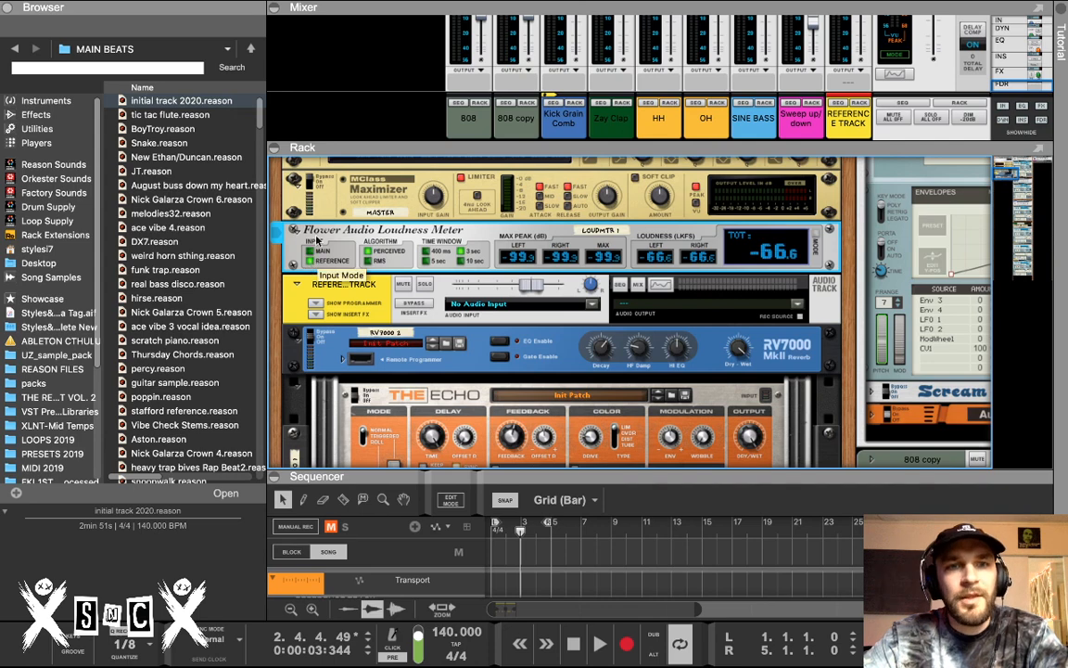
Enlarge the rack and examine the master section's outputs and equalizer cabling on its front and rear sides
scroll(404, 293, "up", 3)
scroll(403, 294, "up", 10)
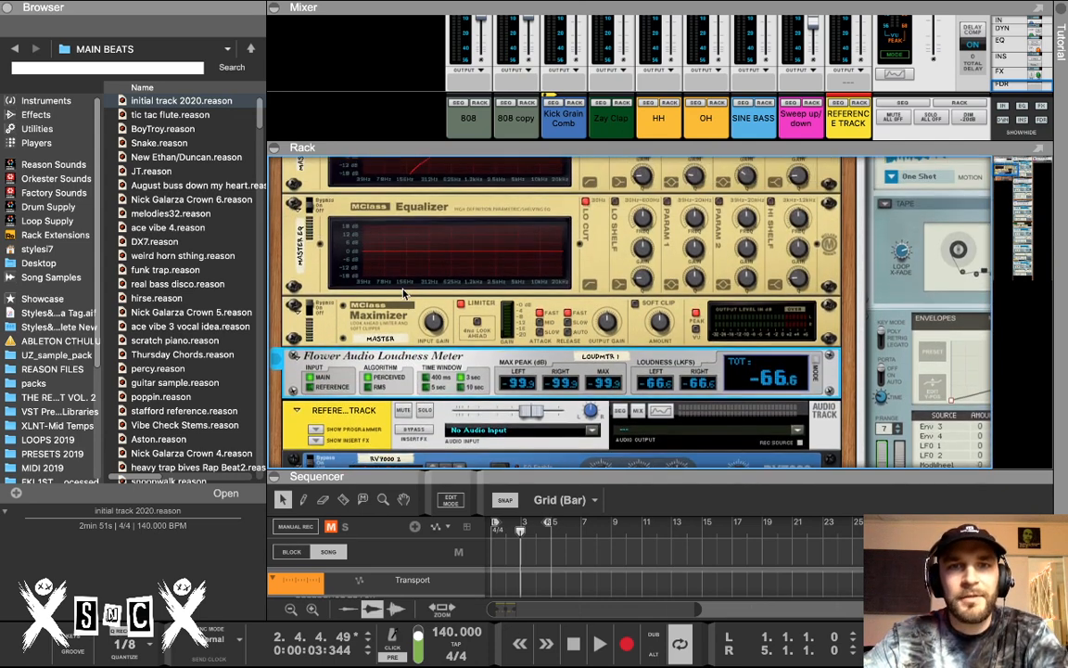
scroll(403, 294, "up", 4)
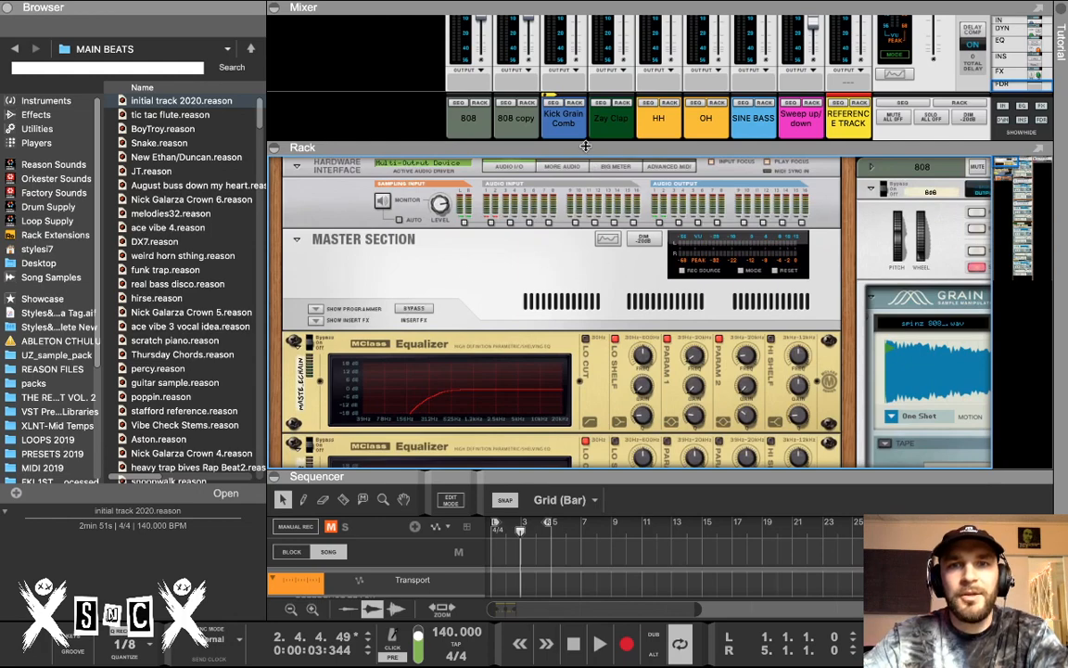
left_click_drag(527, 136, 580, 123)
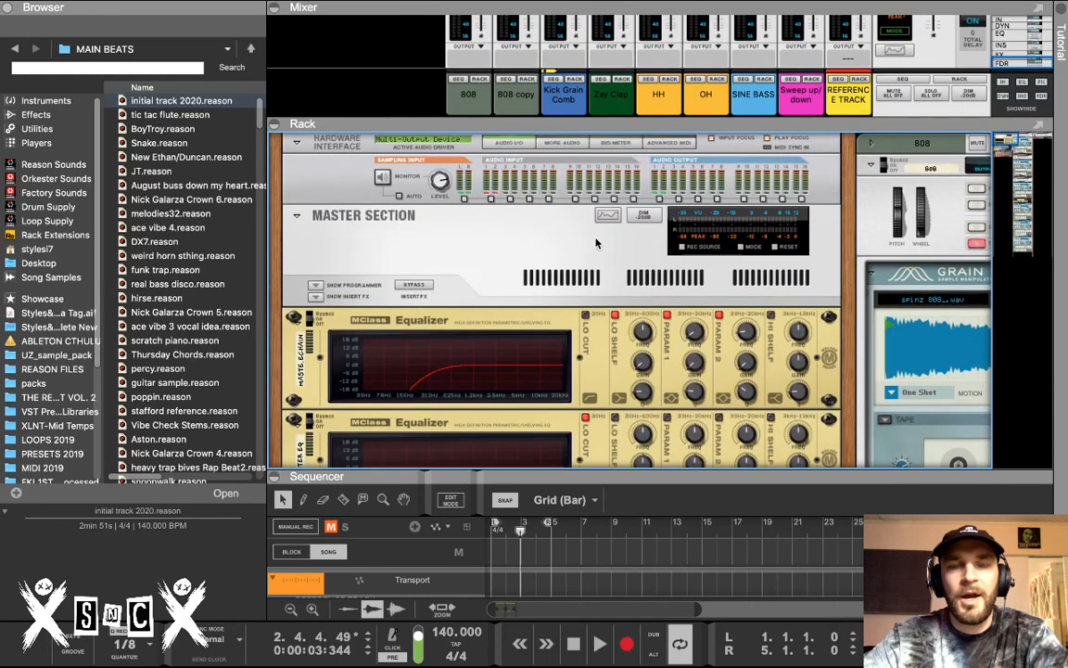
key("Tab")
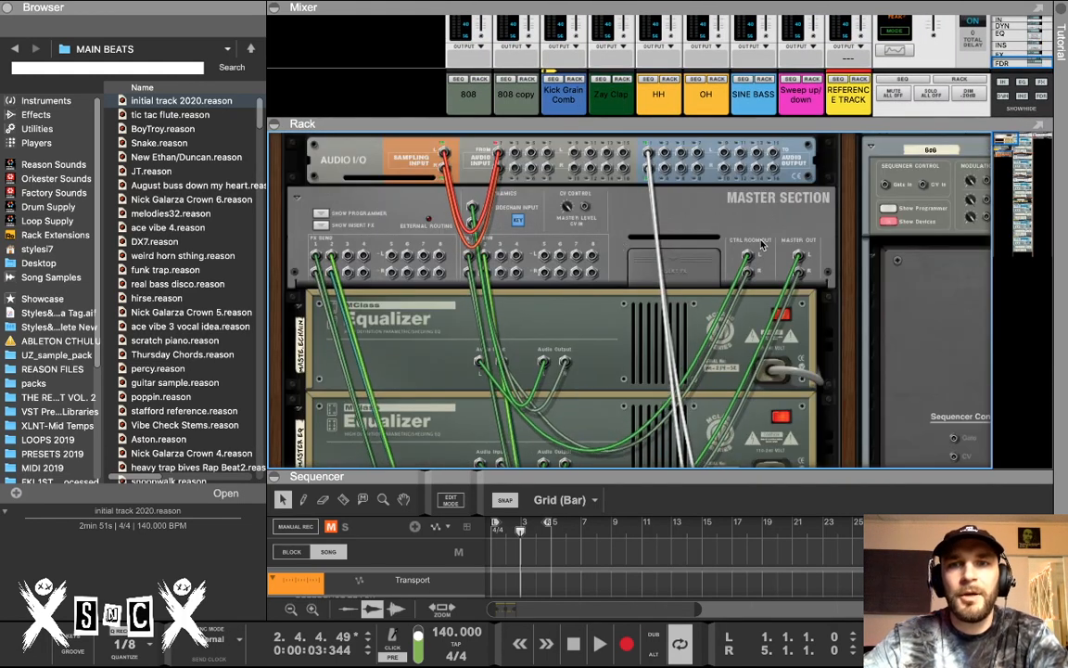
scroll(755, 241, "up", 1)
key("Tab")
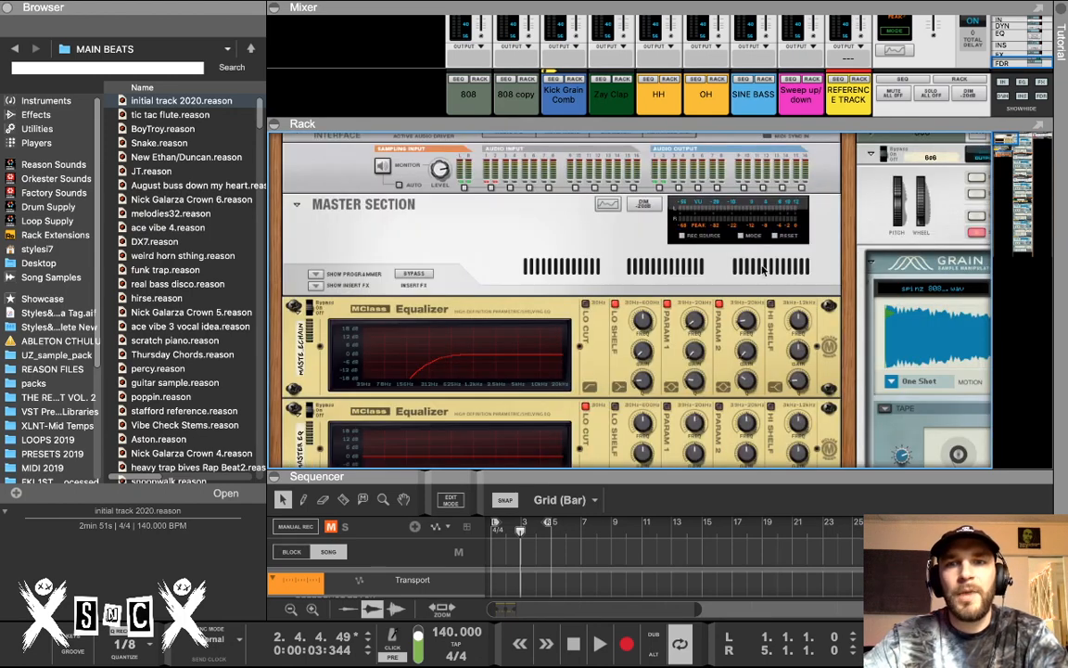
key("Tab")
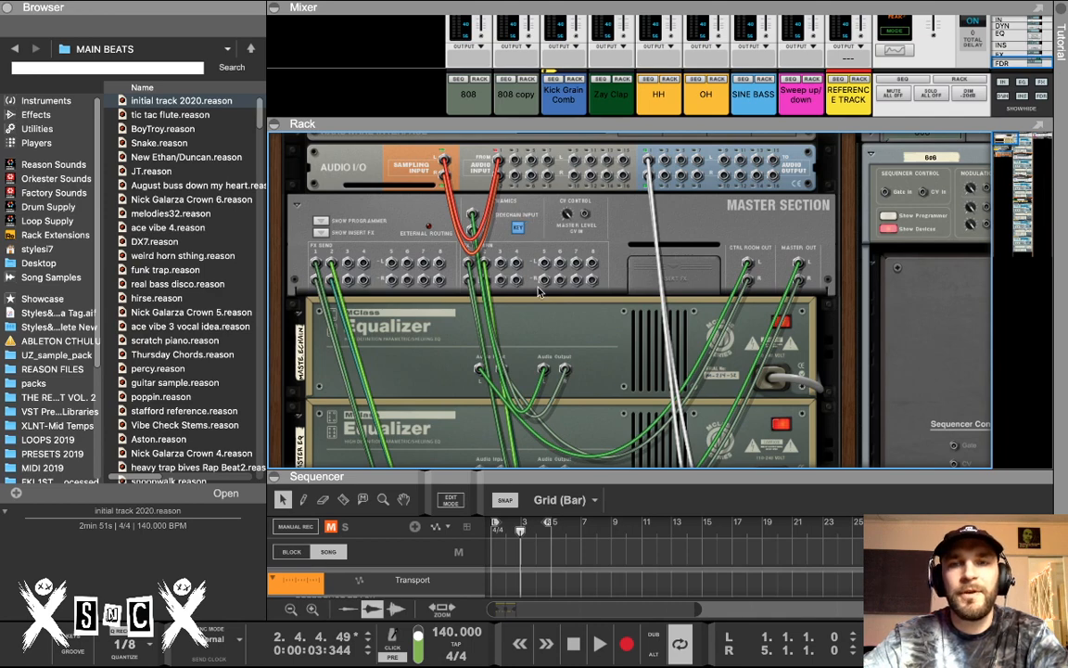
Enlarge the mixer to show its dynamics section and examine the master section's rear cabling alongside it
left_click_drag(732, 117, 732, 366)
scroll(939, 176, "up", 10)
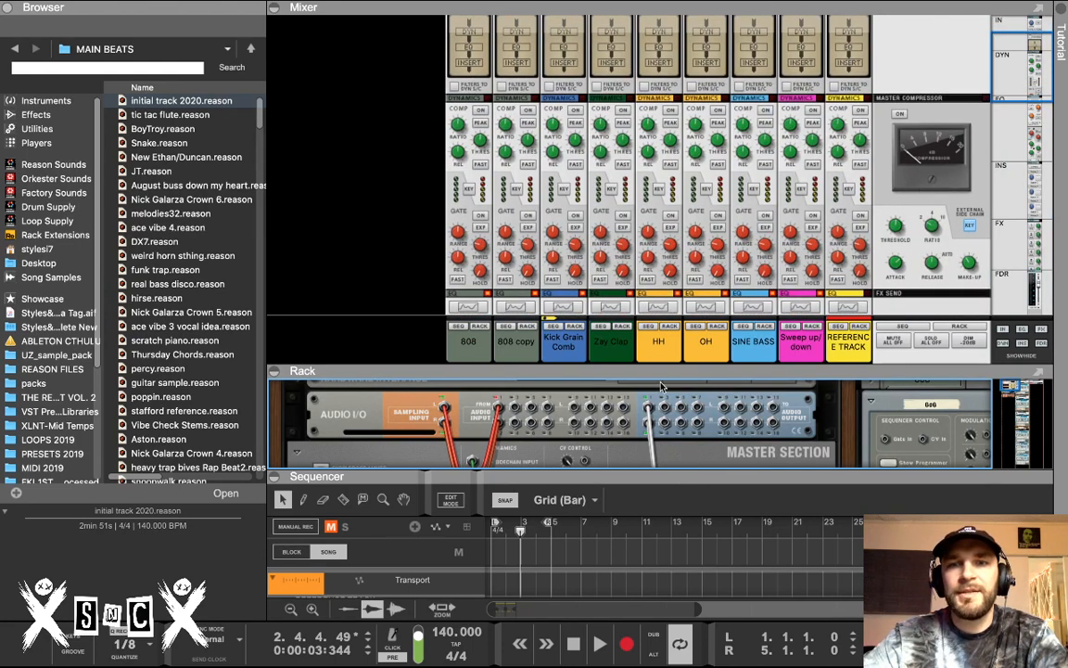
left_click_drag(590, 336, 632, 208)
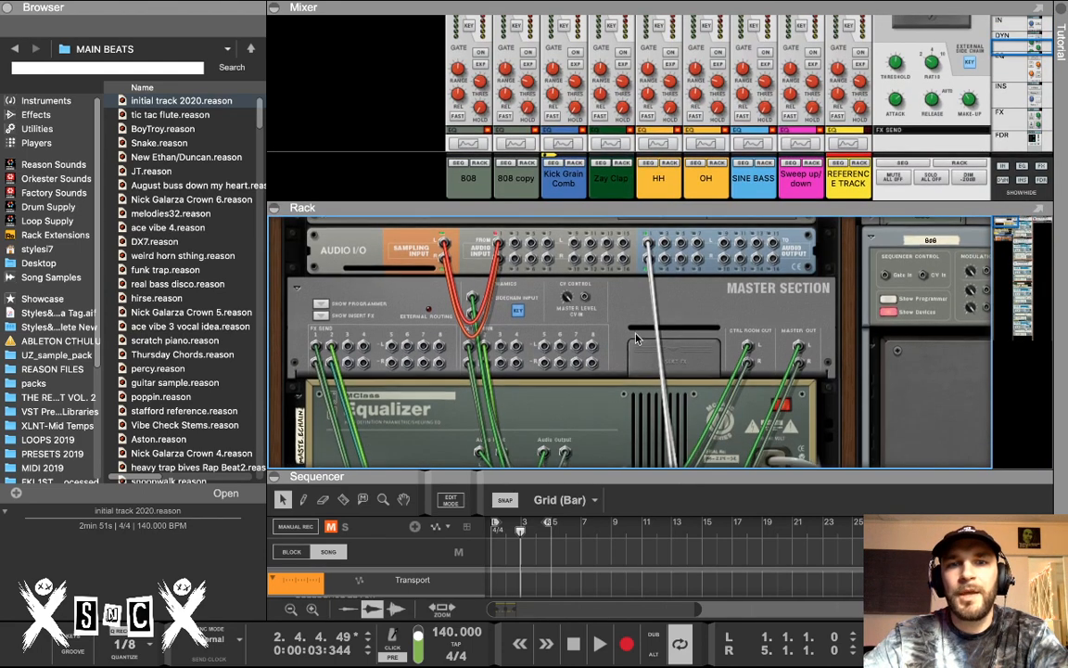
scroll(638, 364, "down", 3)
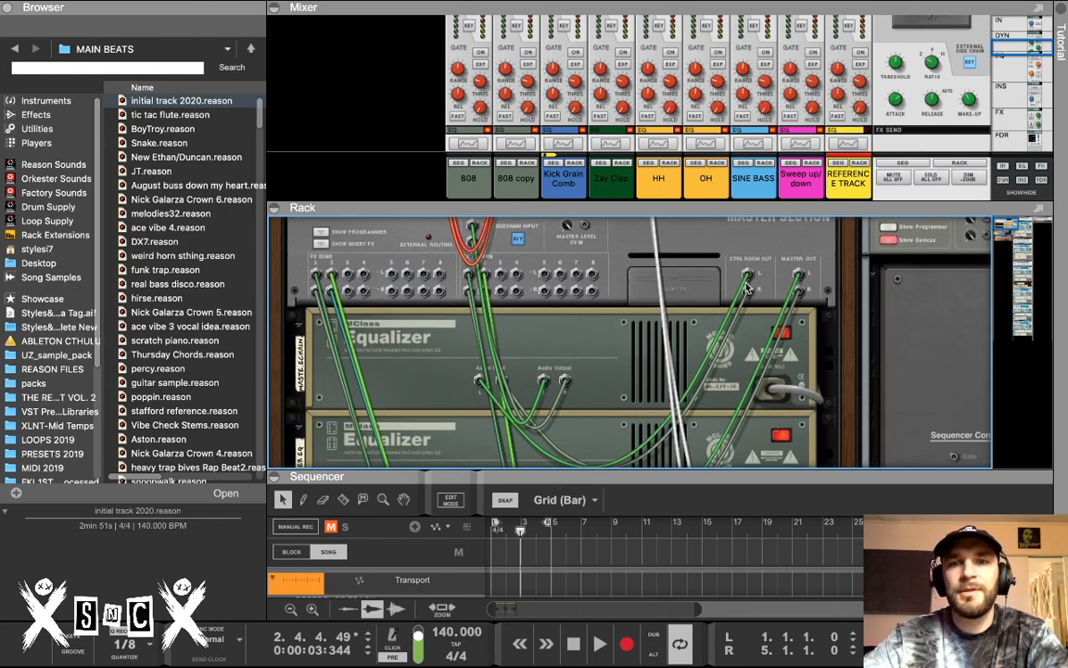
scroll(747, 287, "up", 2)
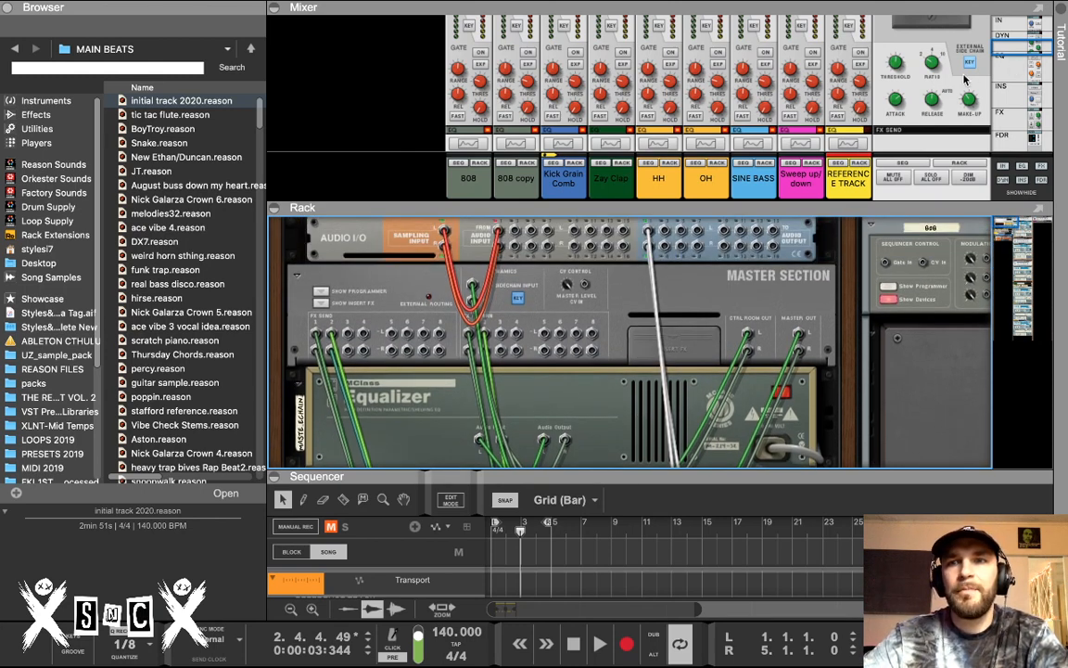
Find the master compressor in the mixer and toggle it on and off
scroll(965, 82, "up", 4)
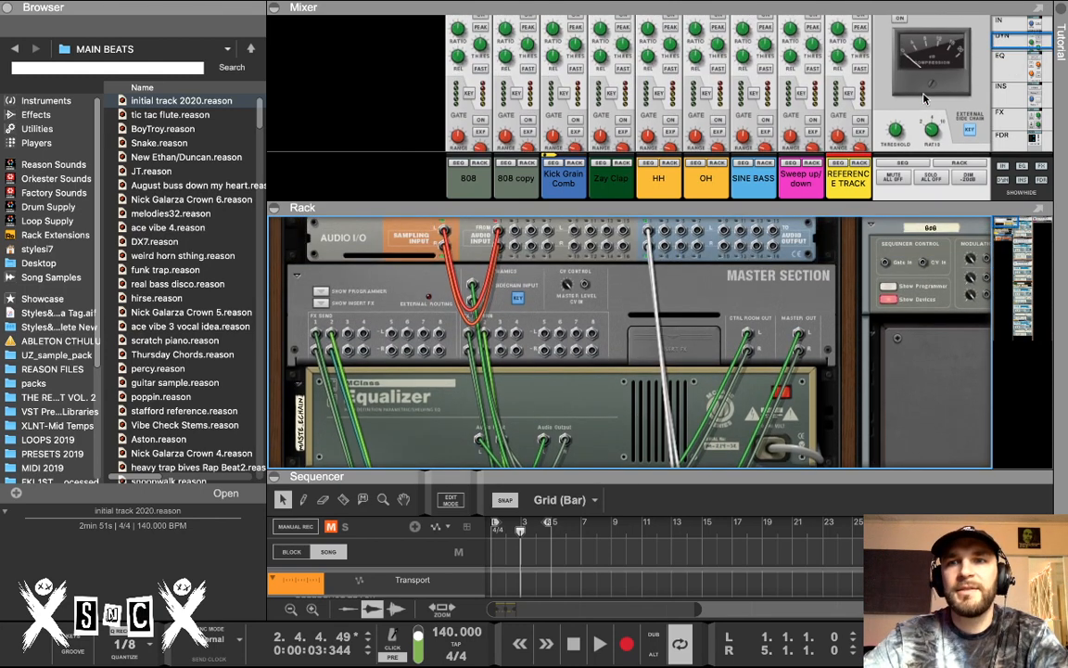
scroll(913, 69, "up", 1)
left_click(903, 38)
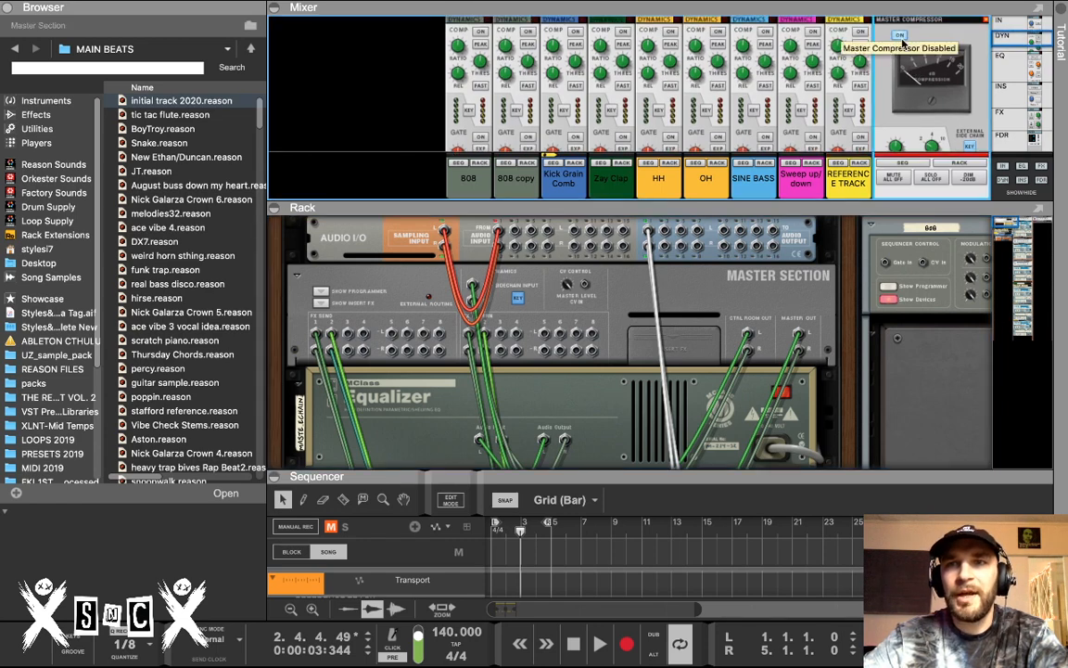
left_click(902, 38)
left_click(902, 38)
left_click(902, 38)
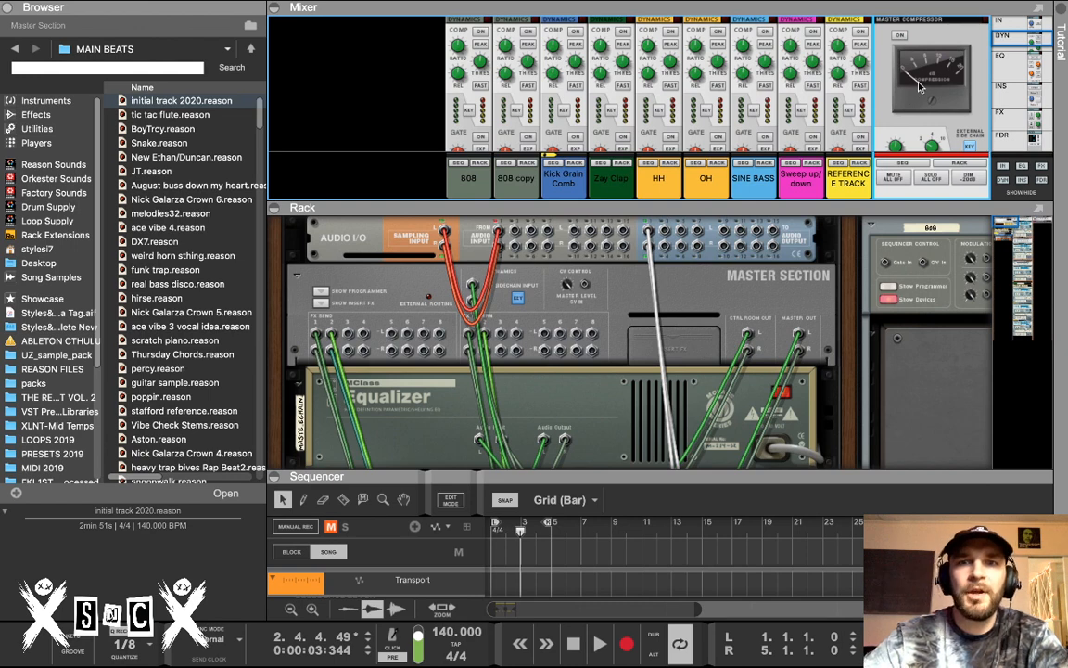
Compare the master section's front and rear sides and examine the master compressor's external sidechain key control
key("Tab")
scroll(417, 361, "down", 1)
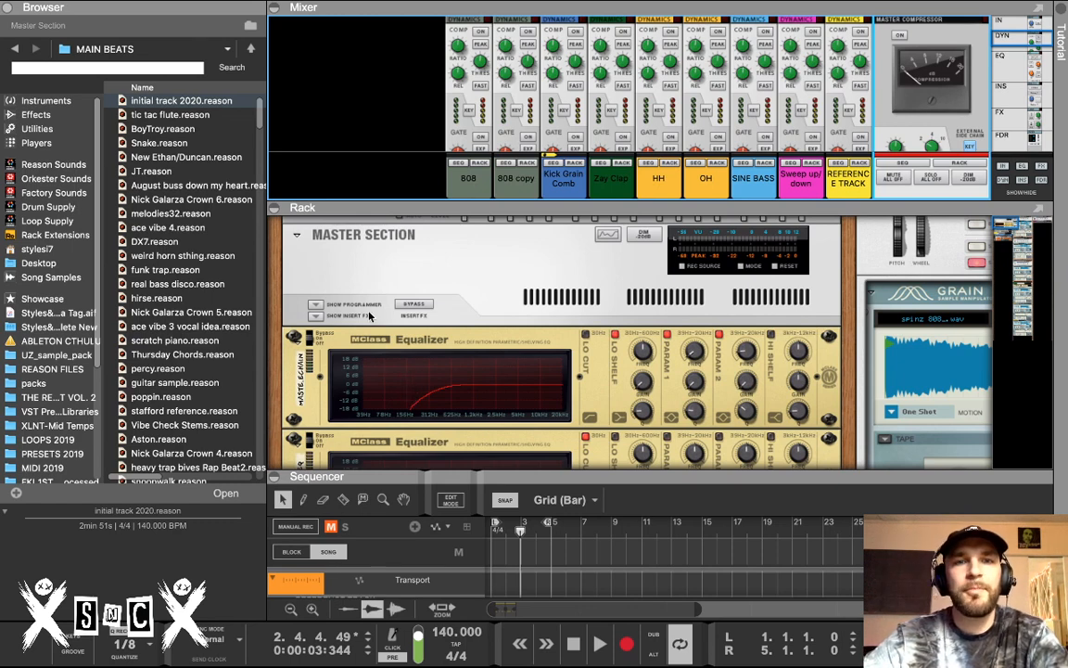
key("Tab")
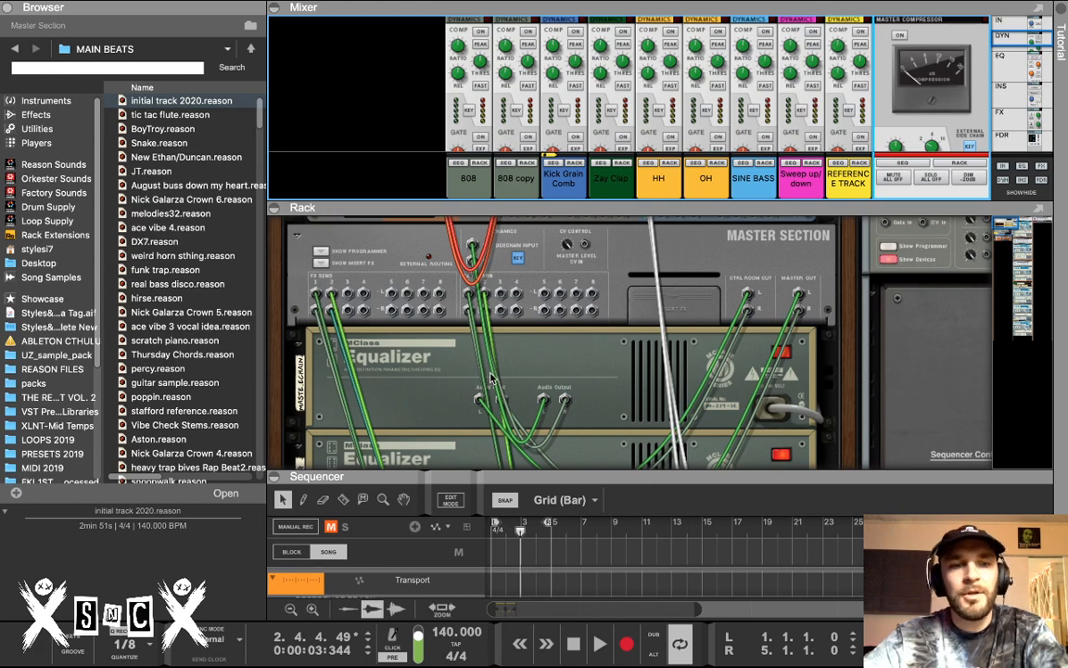
key("Tab")
scroll(958, 100, "down", 3)
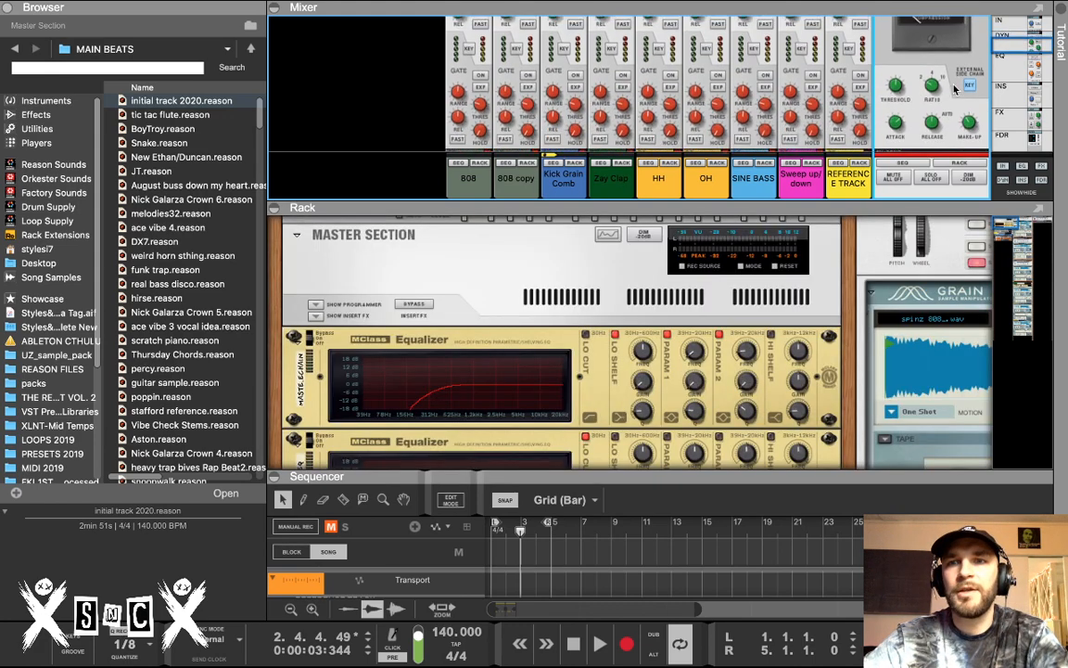
scroll(955, 93, "up", 4)
scroll(957, 89, "down", 2)
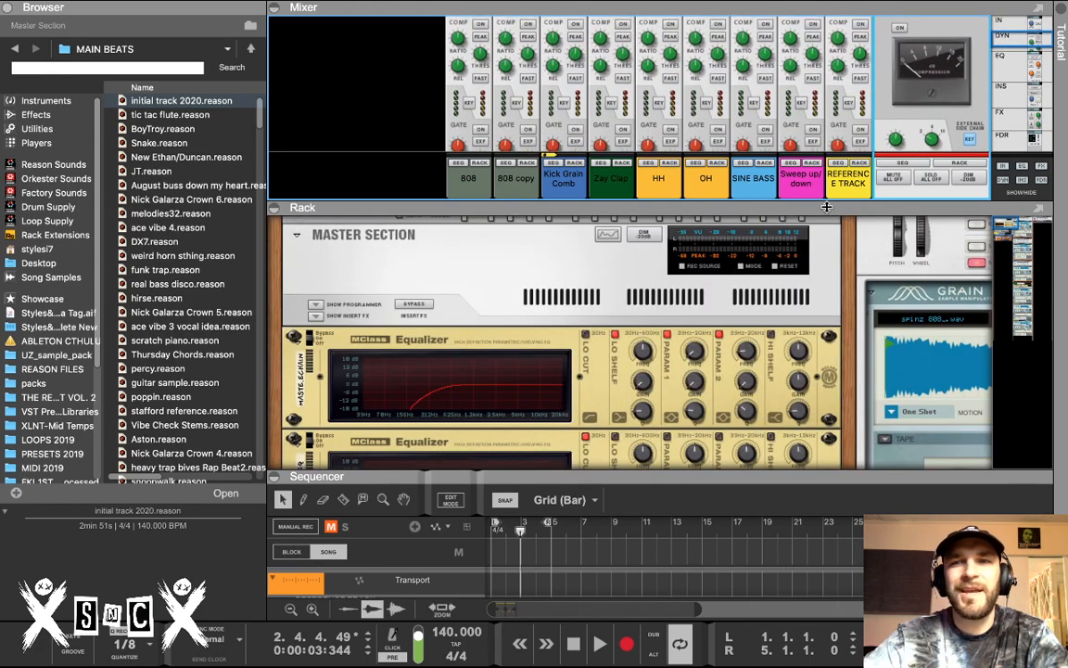
Enlarge the mixer to show the full master compressor and turn the compressor on
left_click_drag(825, 206, 818, 306)
scroll(898, 165, "down", 3)
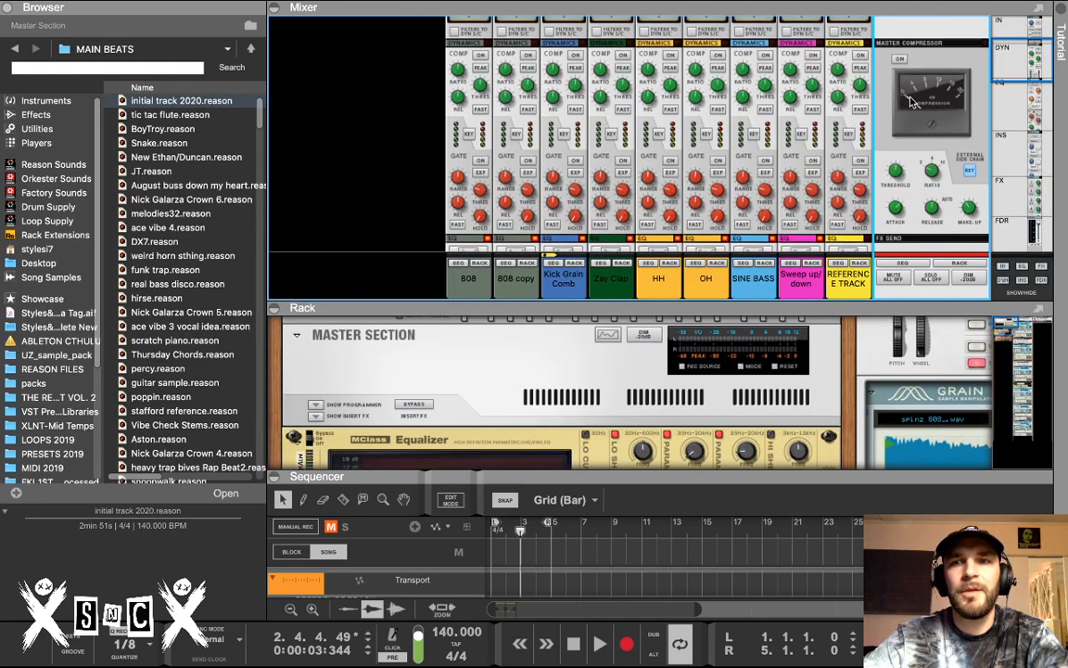
left_click(902, 61)
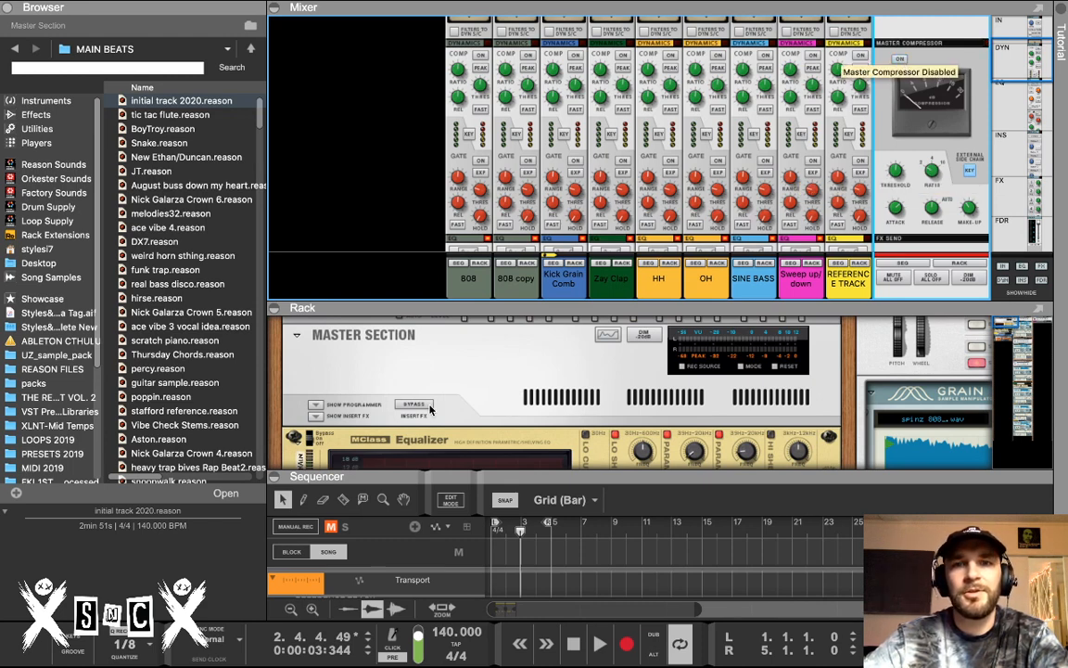
Expand the rack over the mixer and examine the devices from the hardware interface to the REFERENCE TRACK and send effects
left_click_drag(501, 302, 501, 68)
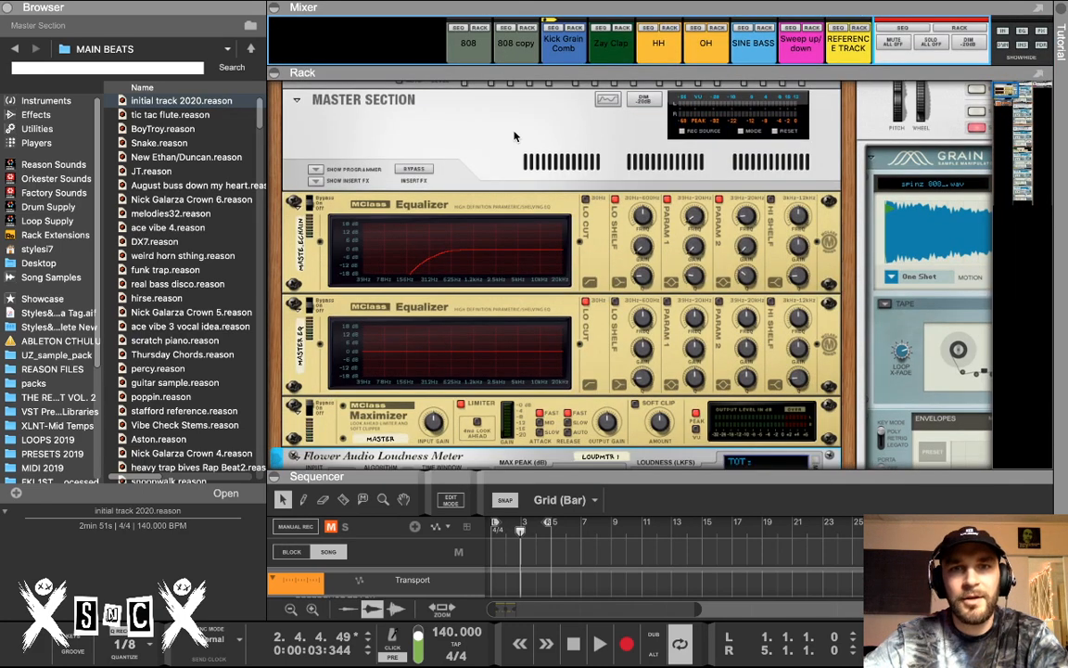
scroll(515, 136, "up", 3)
scroll(515, 137, "down", 5)
scroll(463, 118, "up", 5)
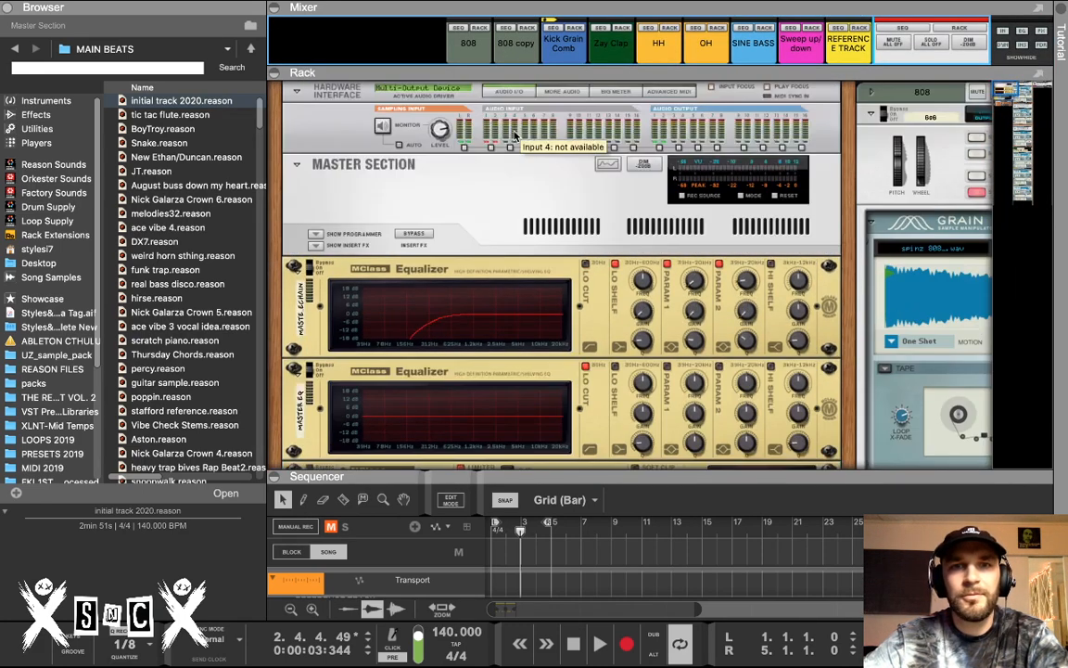
scroll(533, 354, "down", 1)
scroll(533, 354, "down", 2)
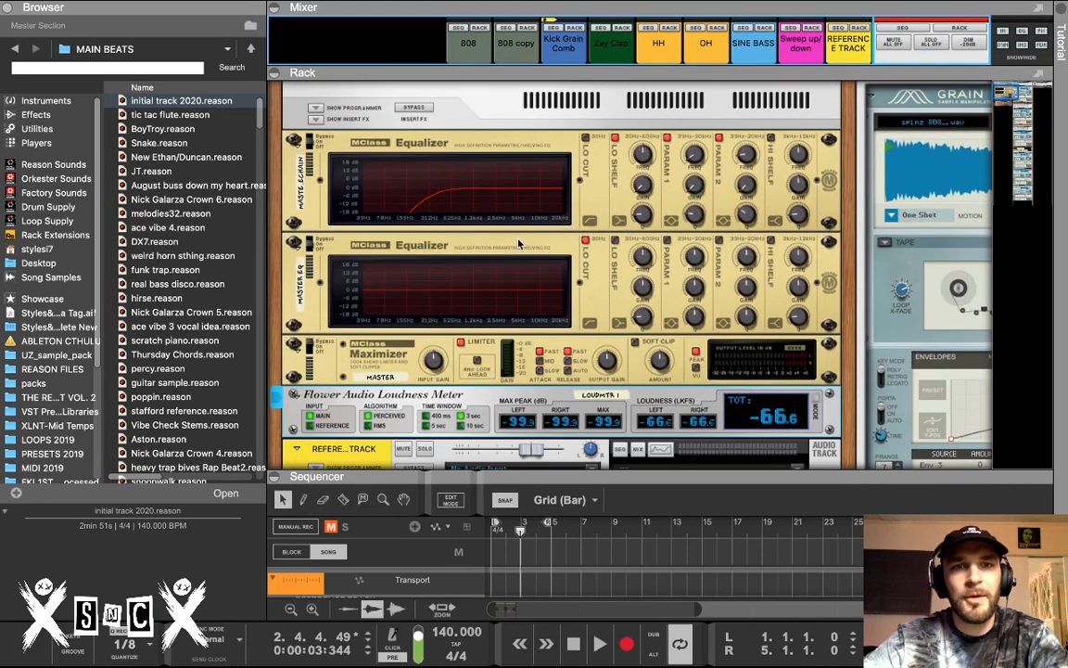
scroll(519, 244, "down", 4)
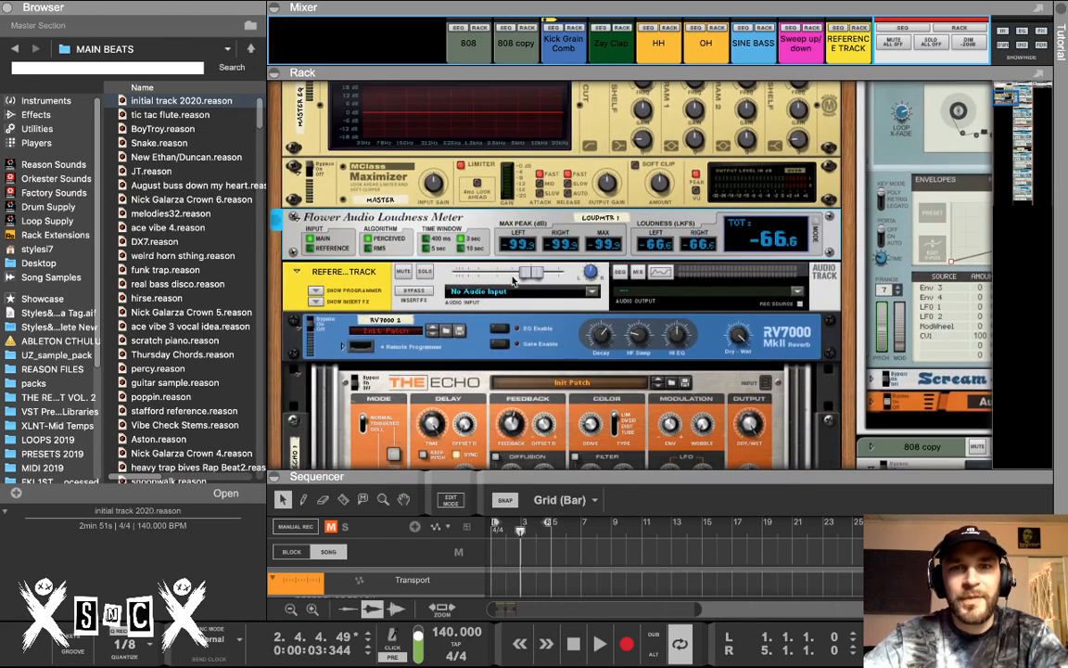
scroll(515, 280, "down", 2)
Expand the sequencer to its full height and compare the Thugger 808 and Spins 808 copy tracks by selecting them
left_click_drag(436, 475, 433, 36)
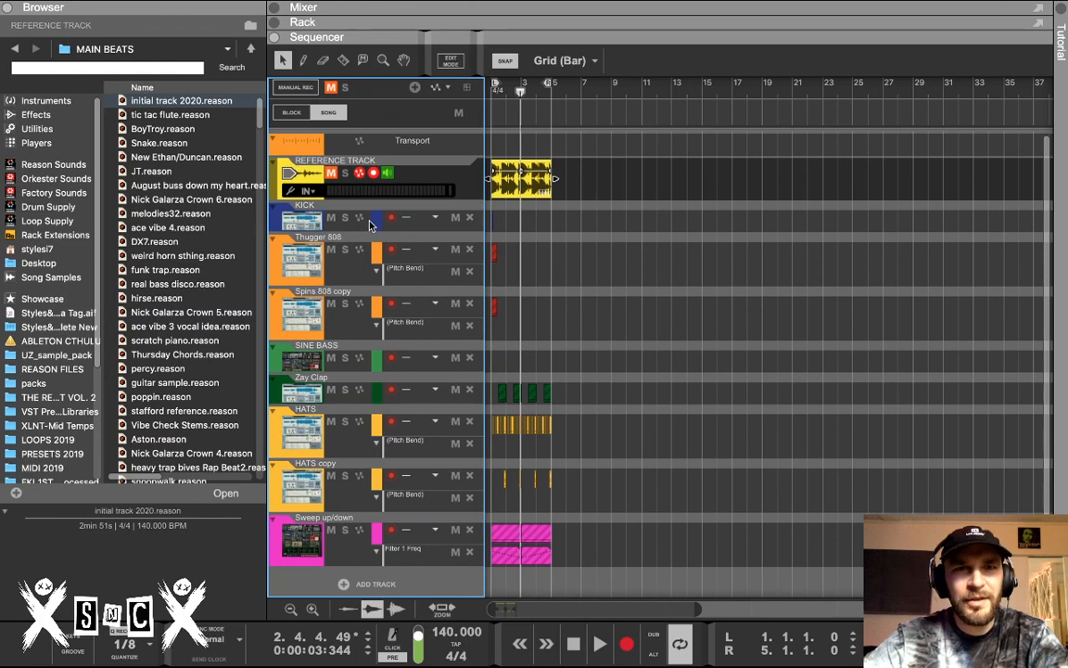
left_click(343, 283)
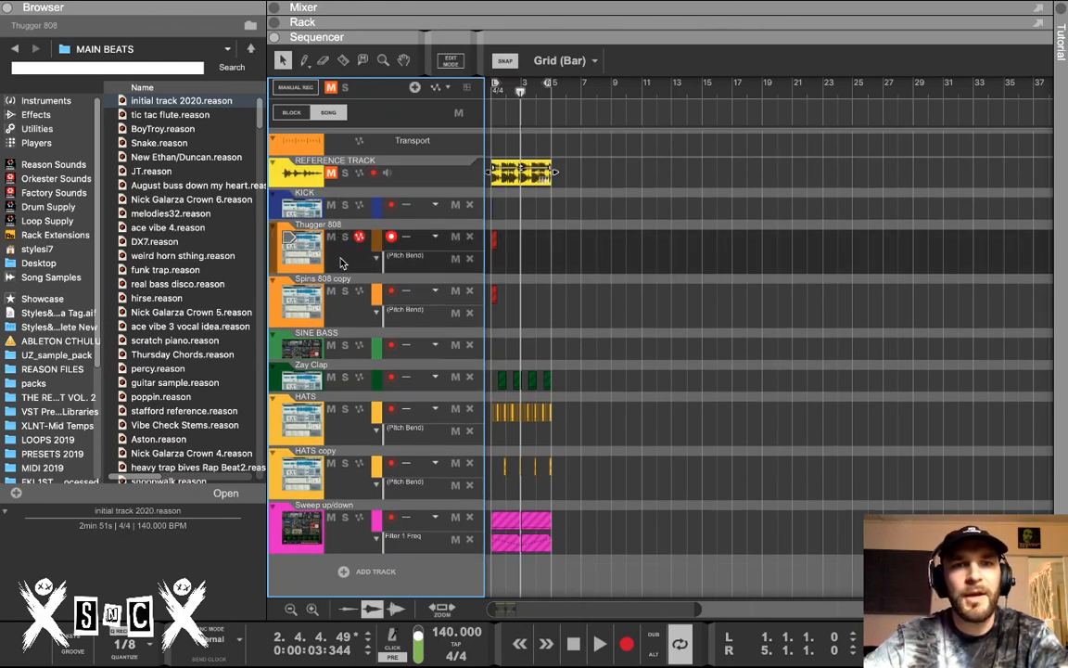
left_click(345, 319)
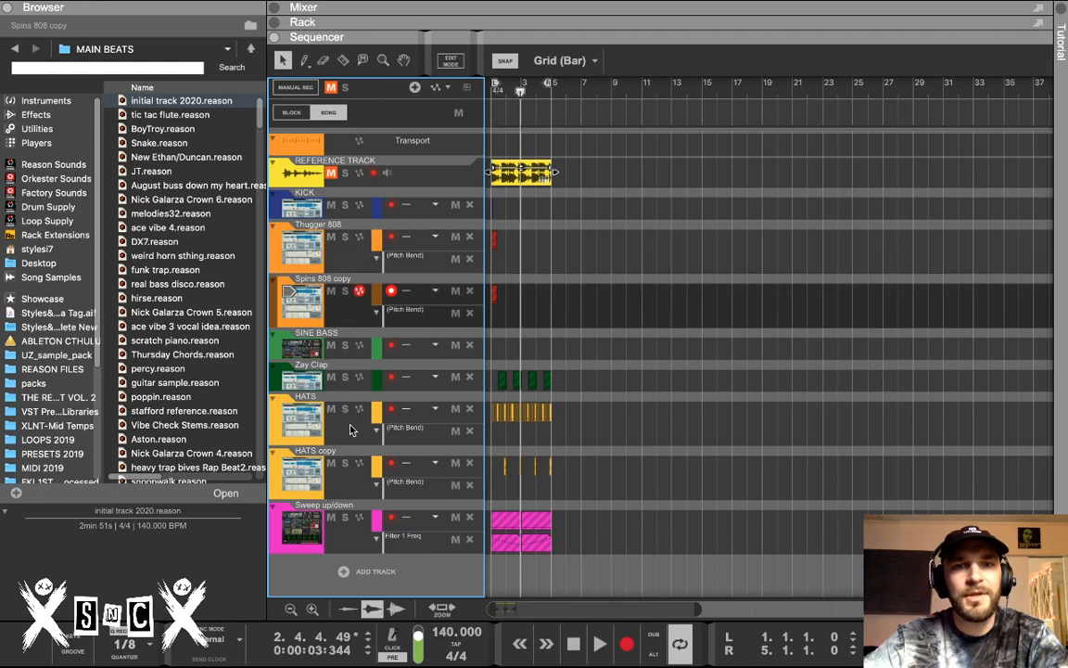
left_click(346, 433)
left_click(320, 302)
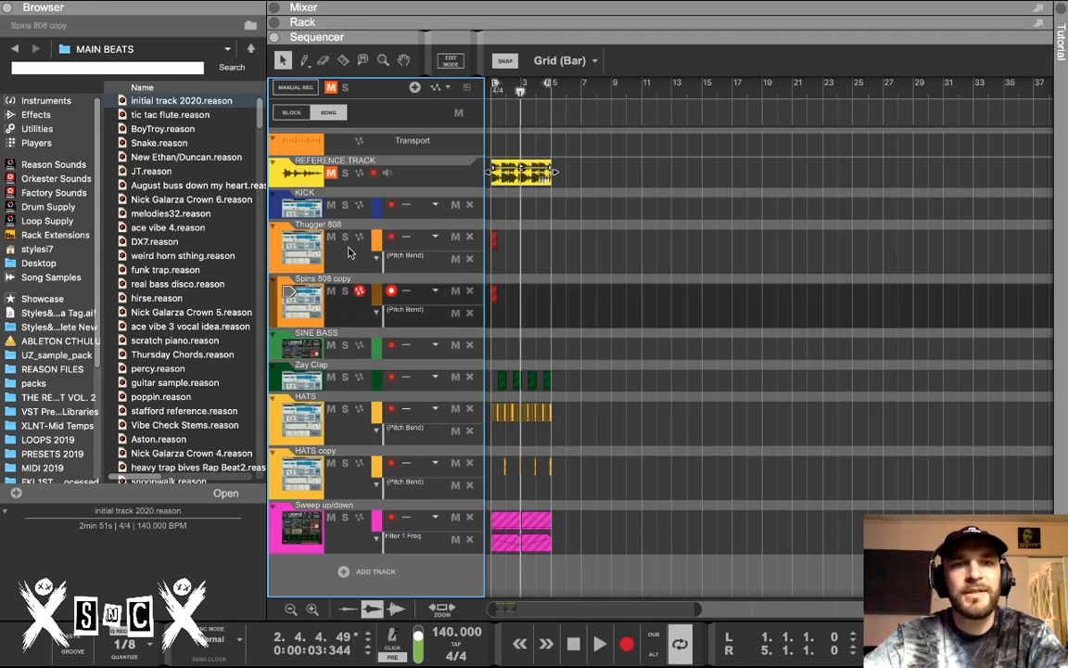
left_click(320, 250)
left_click(341, 312)
left_click(339, 251)
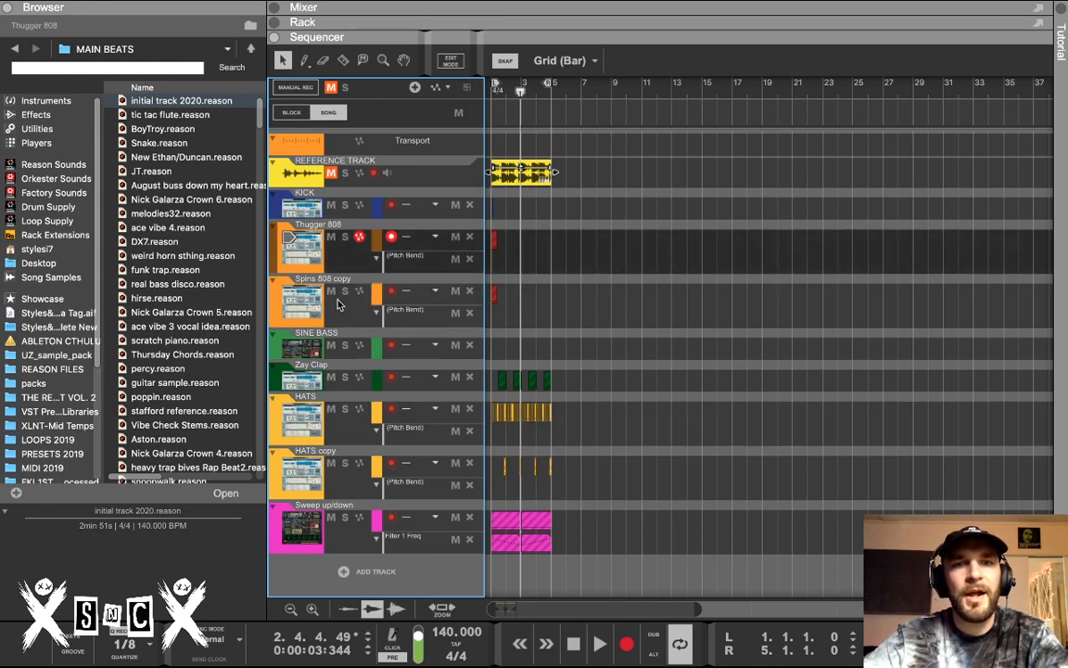
left_click(336, 316)
left_click(344, 269)
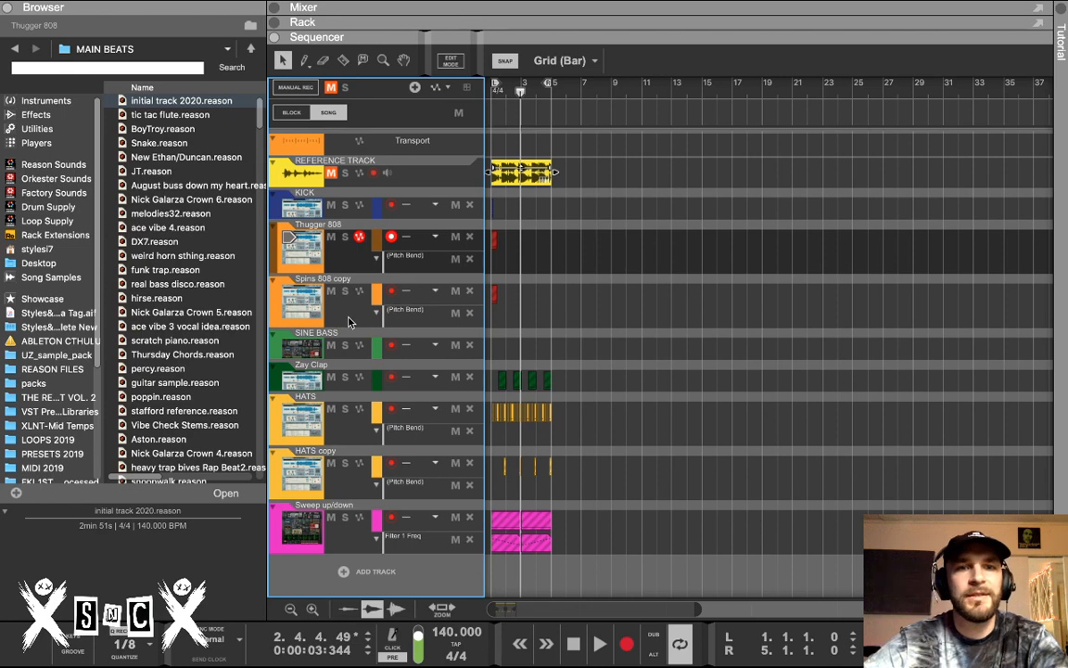
Show the KICK track's Grain sampler in the rack and divide the window height between rack and sequencer
left_click(370, 193)
double_click(315, 206)
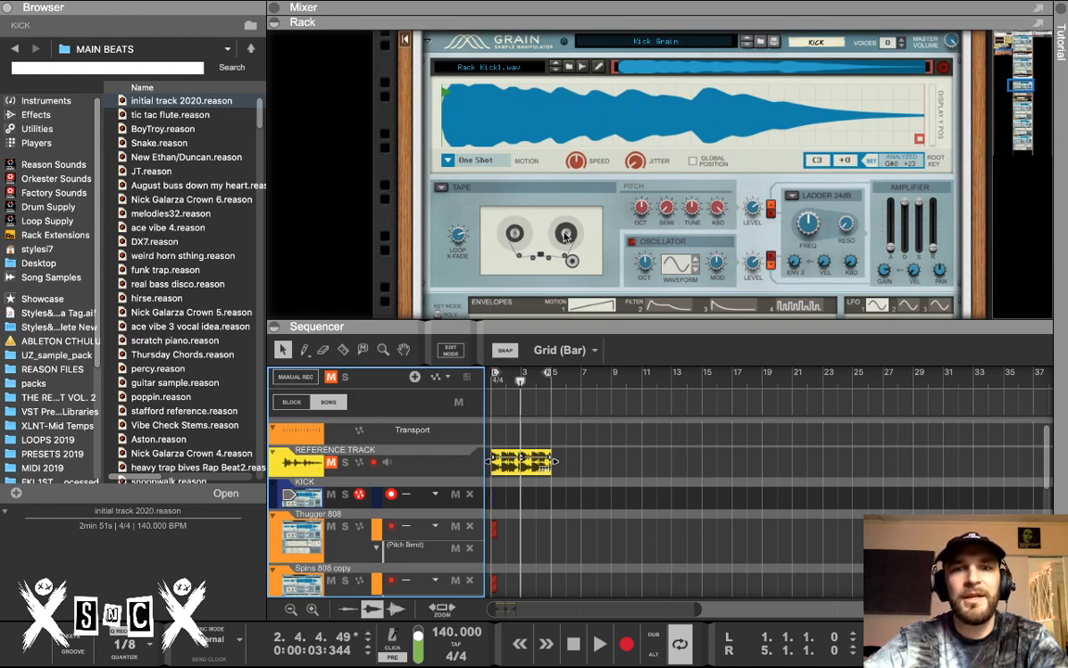
left_click_drag(529, 327, 528, 266)
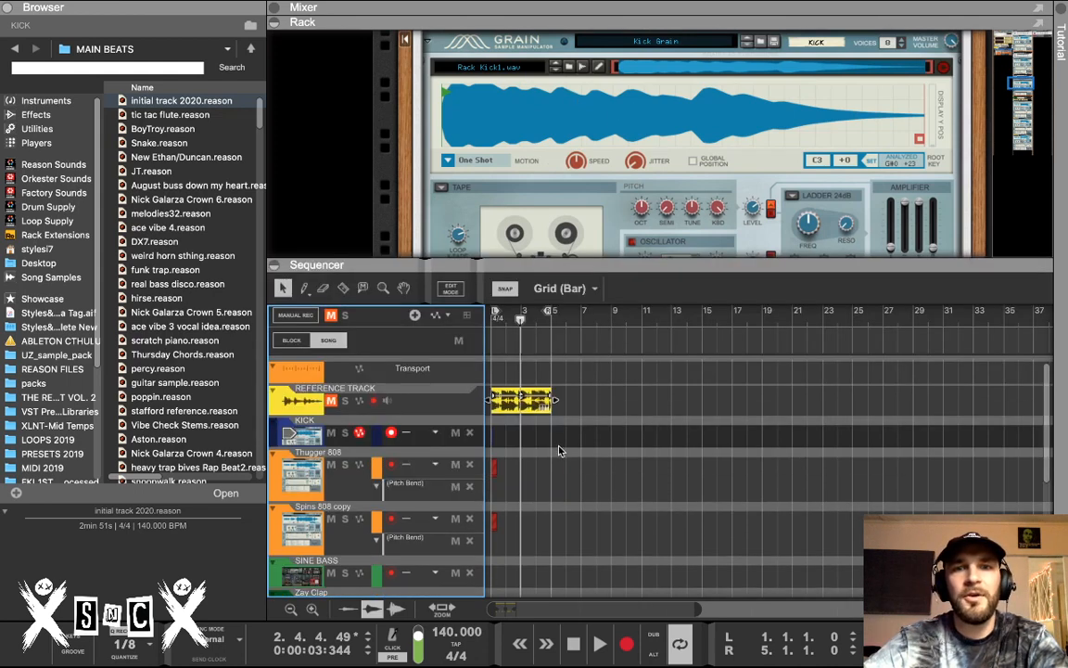
left_click_drag(454, 265, 501, 374)
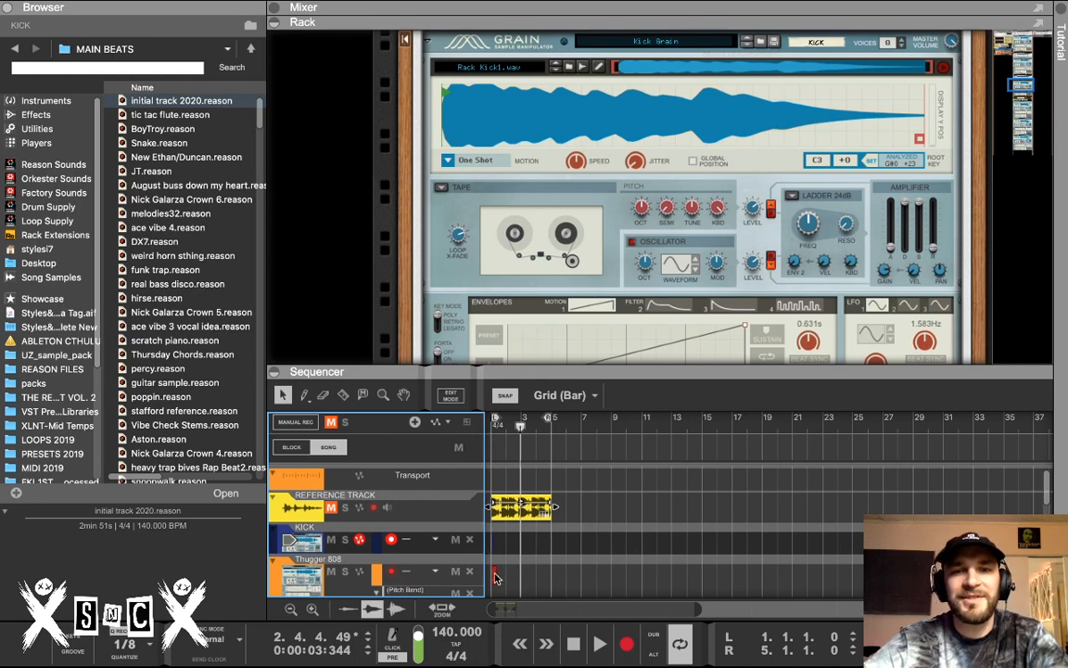
Place trial copies of the Thugger 808 clip further along its track and delete them
left_click_drag(496, 577, 527, 577)
left_click_drag(526, 577, 430, 579)
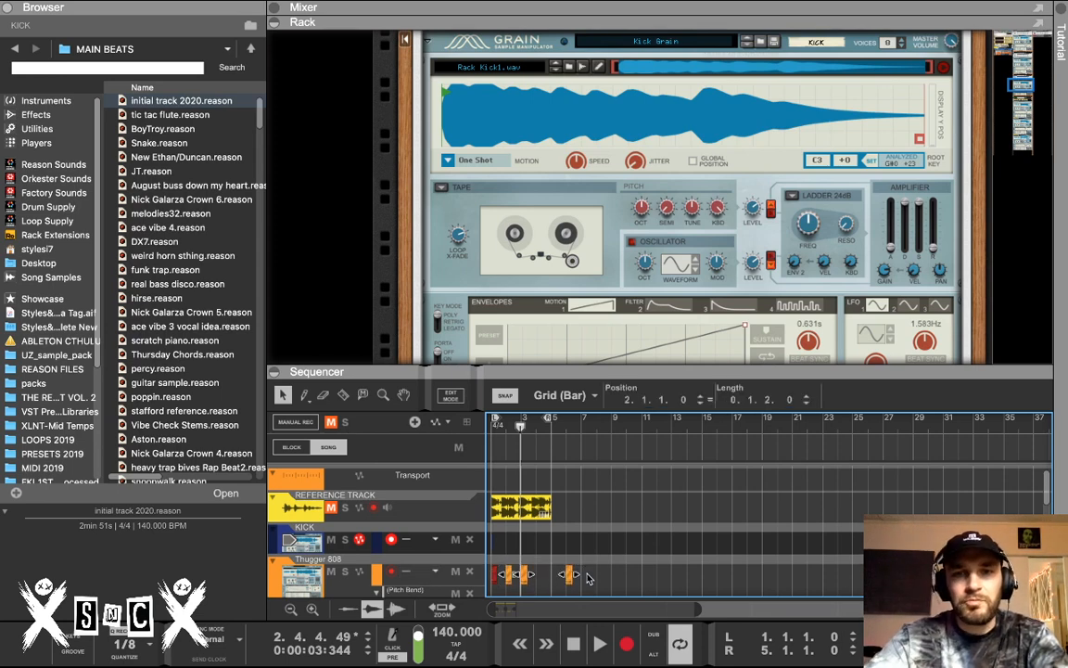
key("Delete")
Examine the KICK track's Combinator and Grain sampler, adjusting the height split between rack and sequencer
scroll(560, 61, "up", 2)
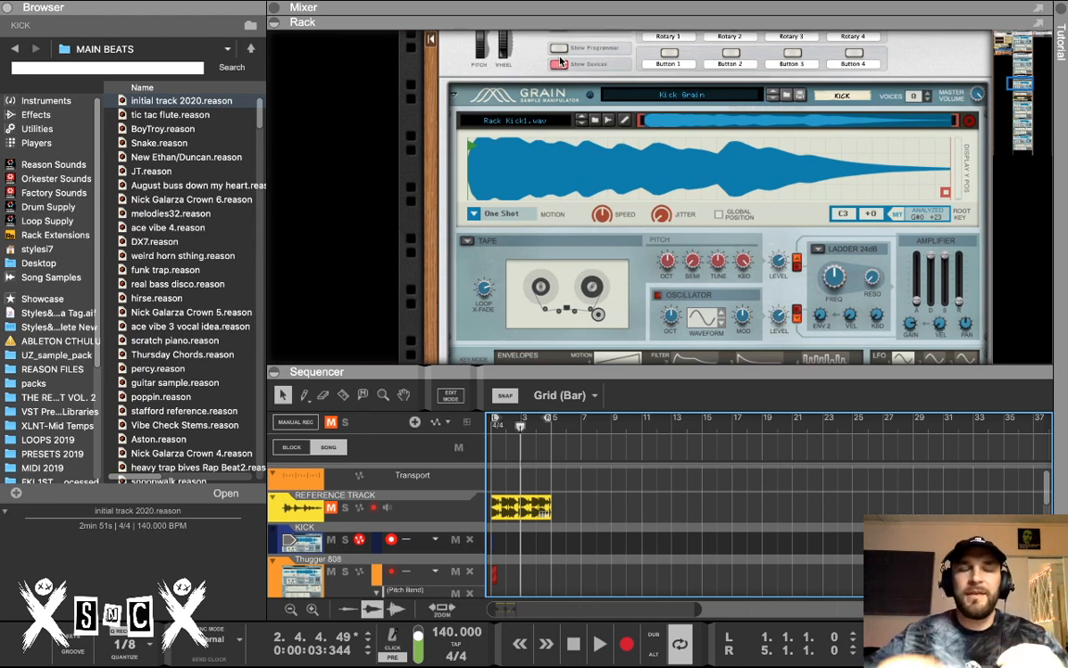
scroll(649, 126, "right", 2)
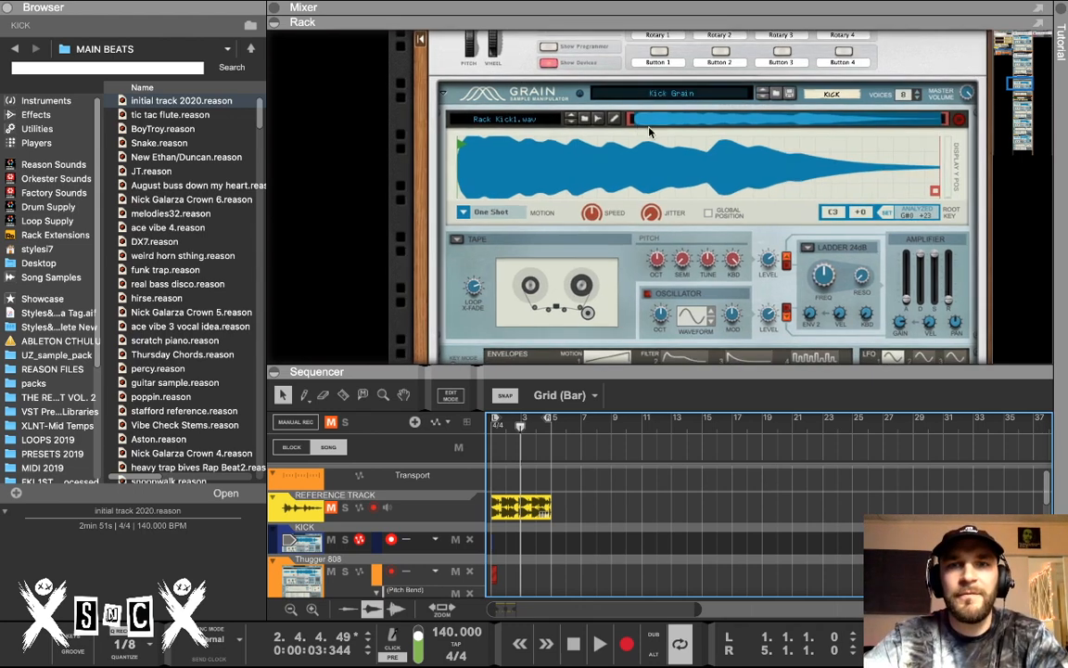
left_click_drag(528, 366, 533, 290)
scroll(528, 226, "down", 1)
scroll(529, 226, "down", 2)
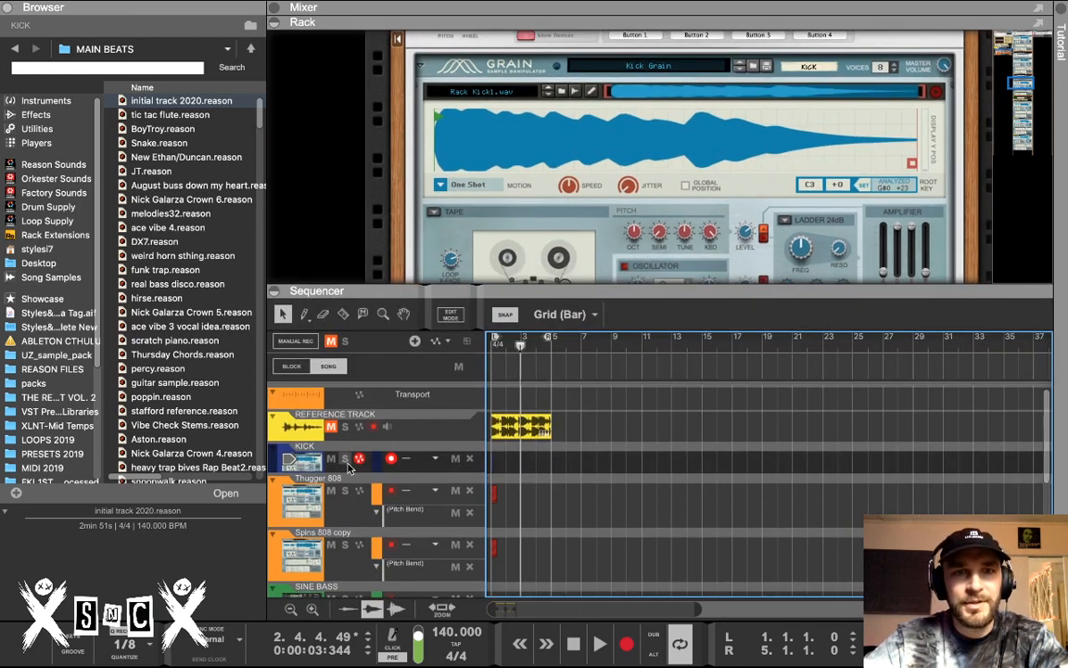
scroll(463, 106, "up", 5)
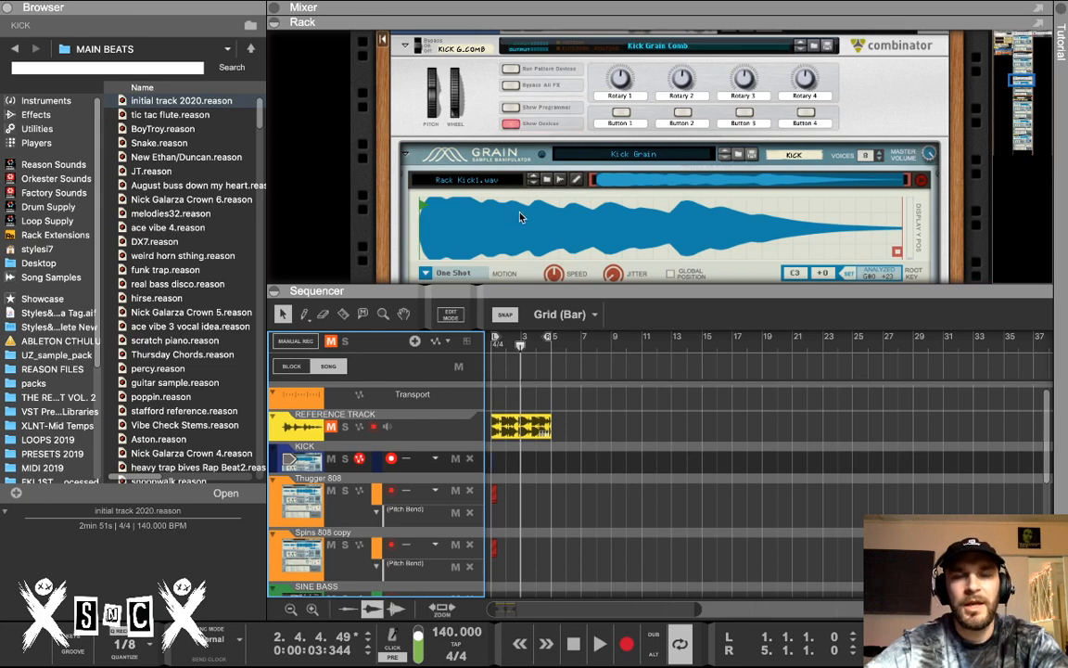
scroll(482, 195, "down", 5)
scroll(520, 217, "down", 1)
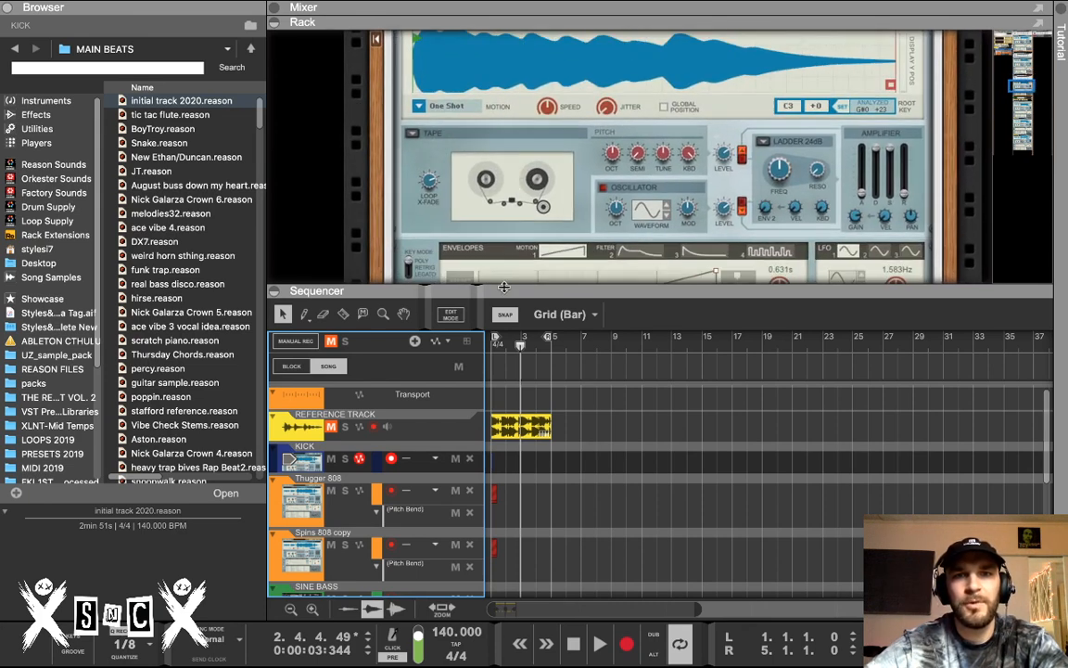
left_click_drag(504, 288, 506, 440)
scroll(543, 164, "up", 5)
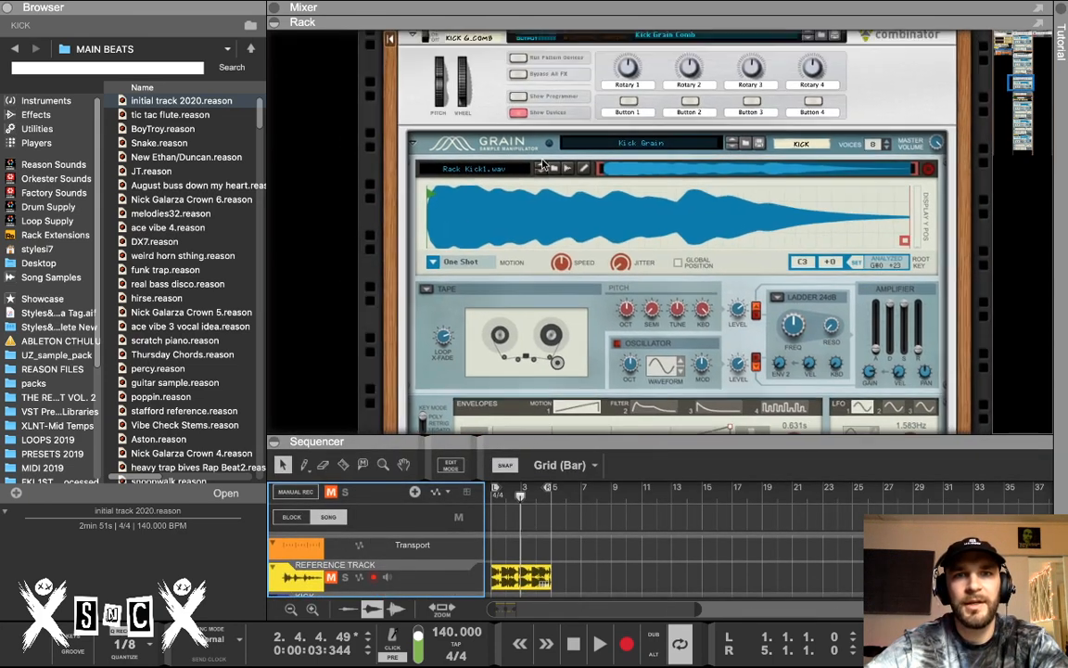
scroll(545, 186, "down", 3)
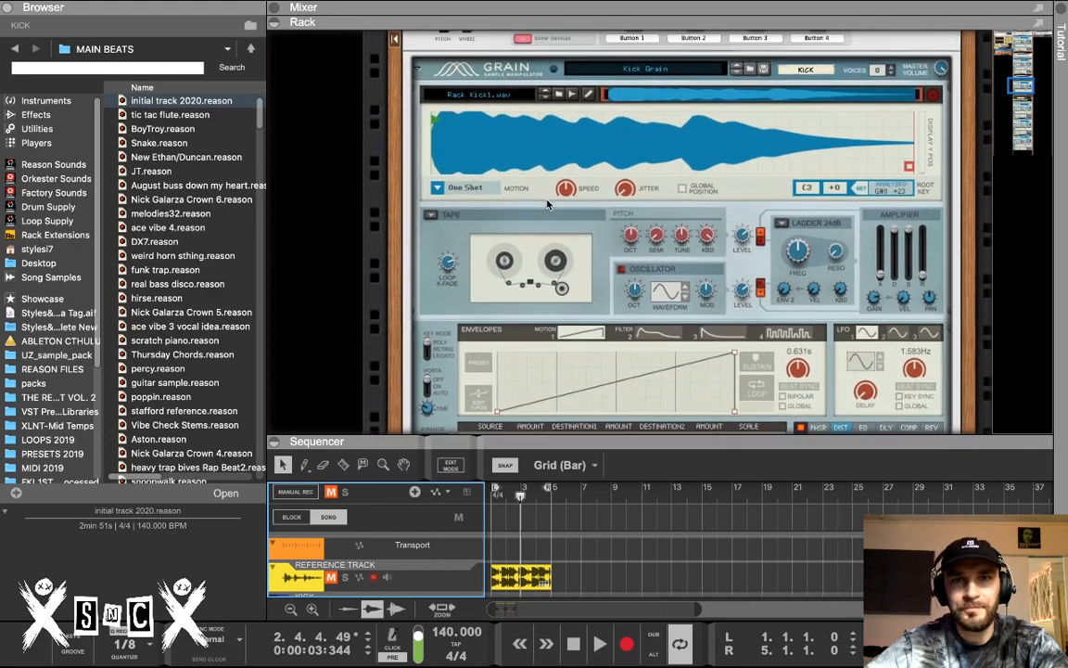
scroll(548, 204, "up", 1)
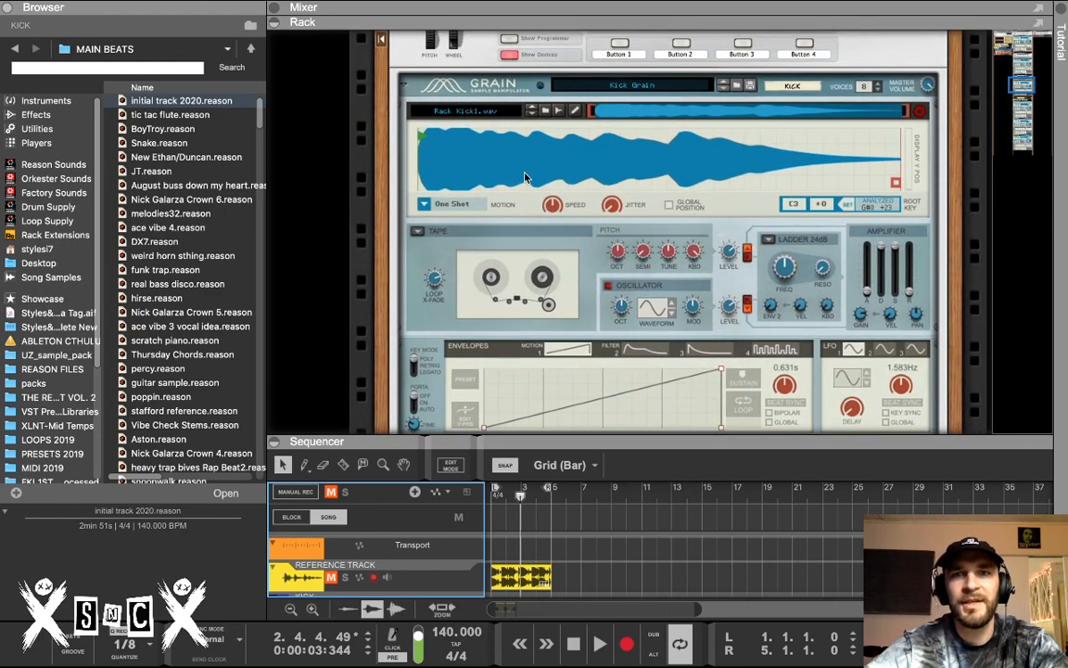
Create a new Grain Sample Manipulator instrument in an empty area of the rack
scroll(334, 139, "up", 5)
right_click(334, 129)
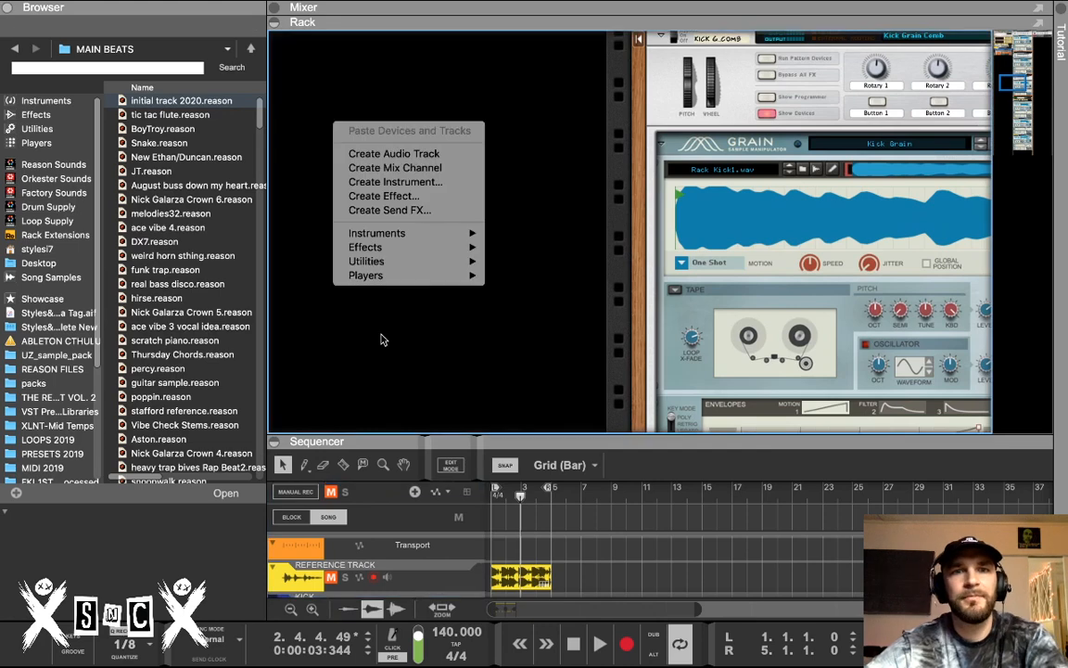
mouse_move(457, 238)
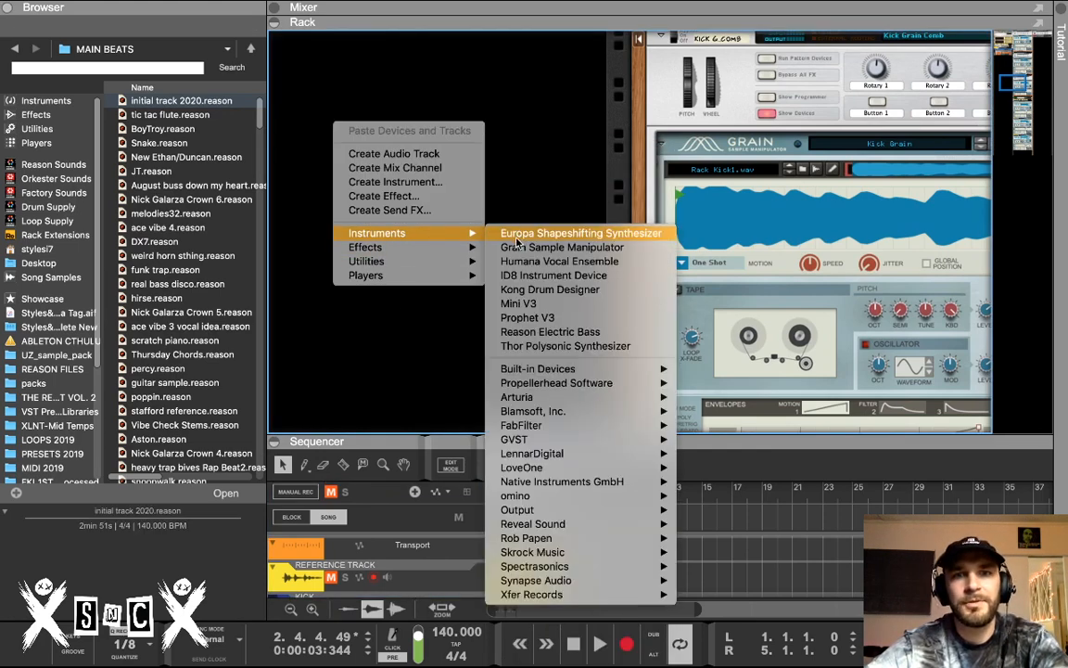
left_click(562, 247)
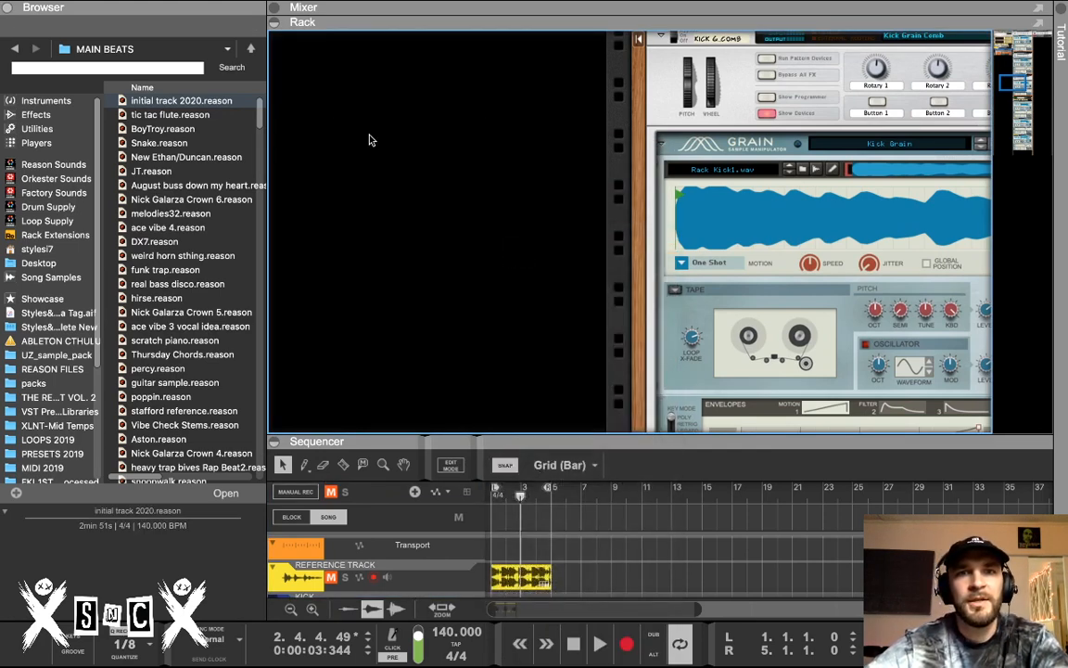
scroll(370, 139, "down", 3)
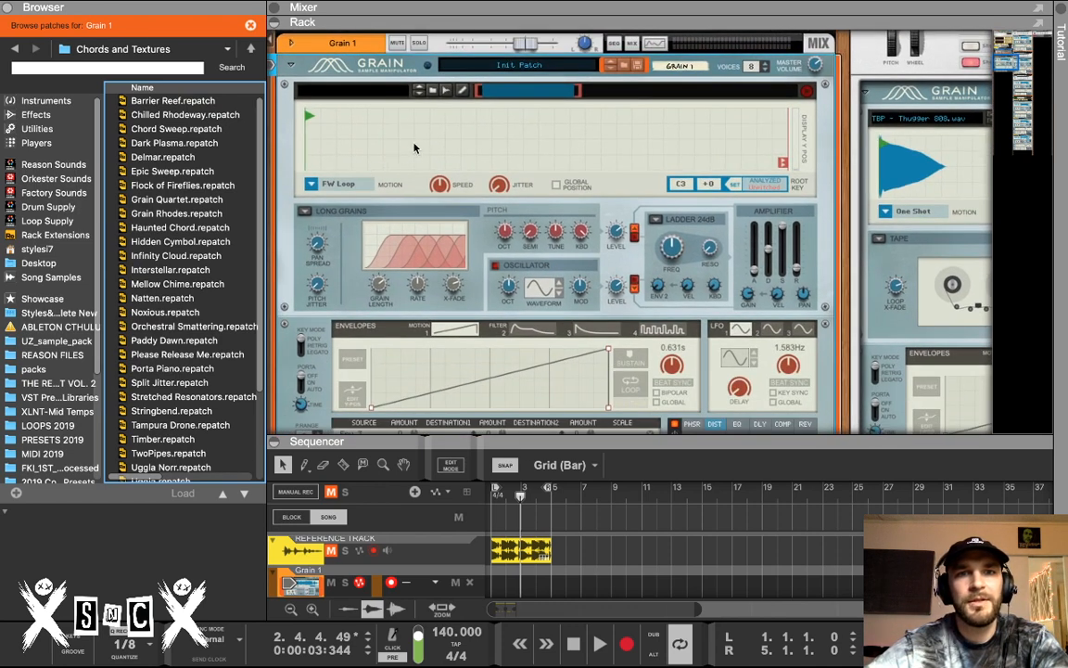
Try to find a sample for the new Grain in the SOK V3 Drums folders, down to Stacks, and shift its empty sample start marker
scroll(7, 297, "down", 1)
scroll(18, 304, "down", 5)
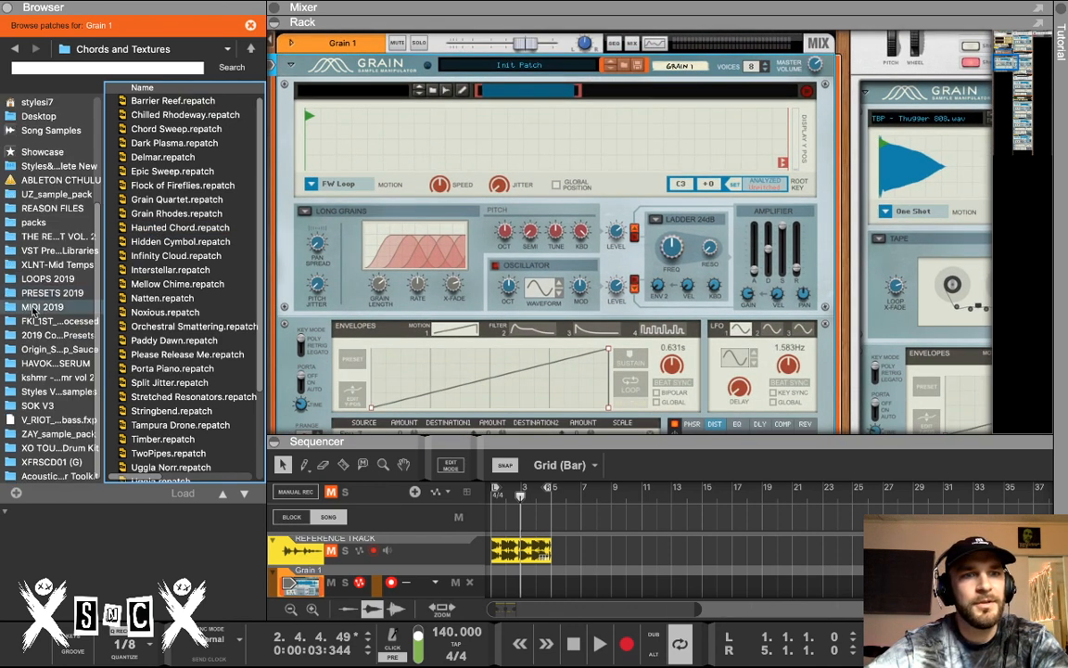
left_click(37, 406)
left_click(147, 102)
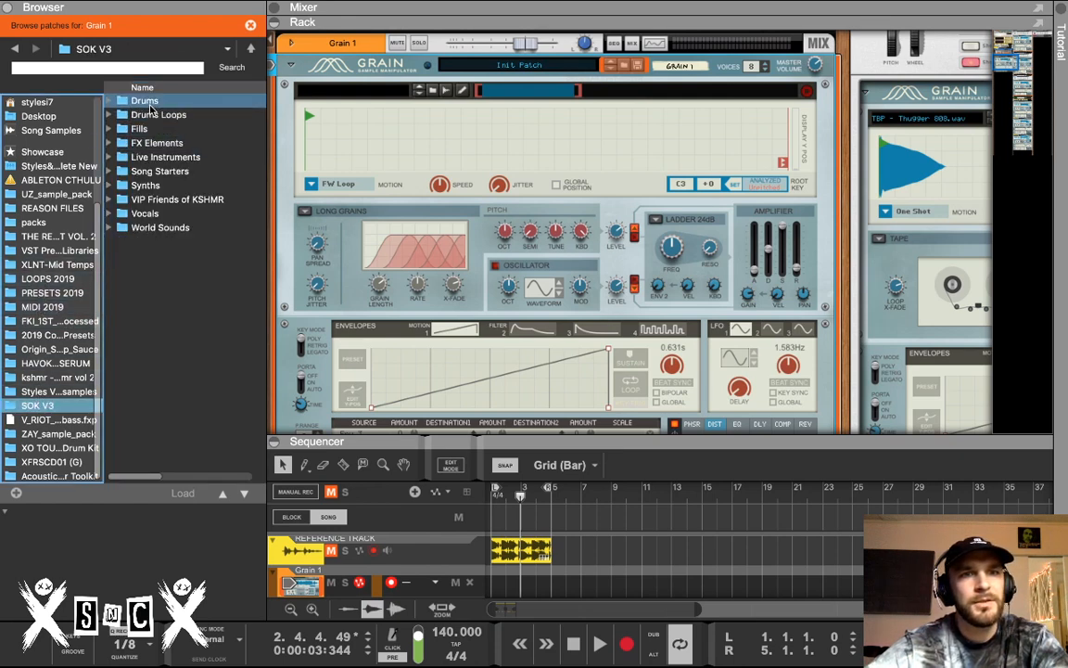
double_click(146, 102)
double_click(141, 129)
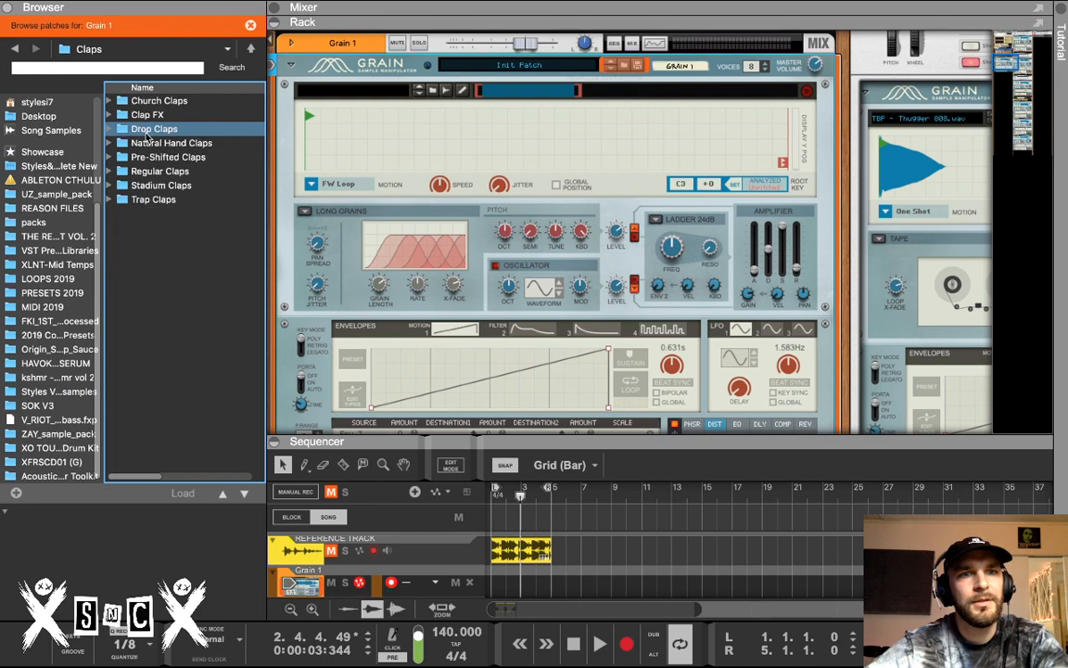
left_click(149, 143)
double_click(149, 143)
double_click(137, 115)
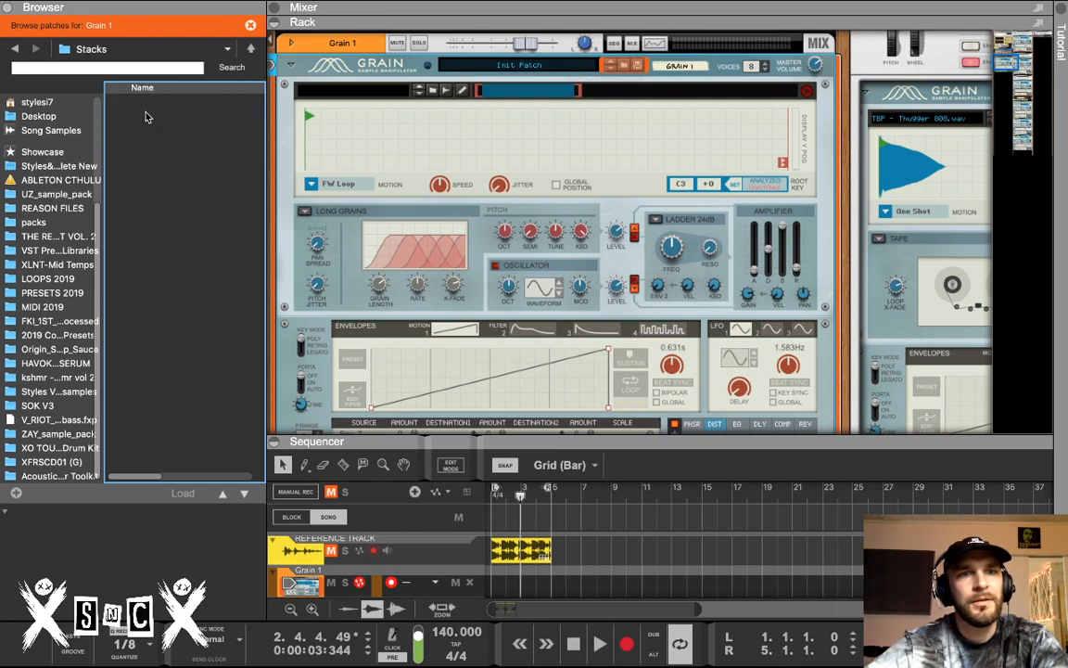
left_click_drag(311, 117, 426, 118)
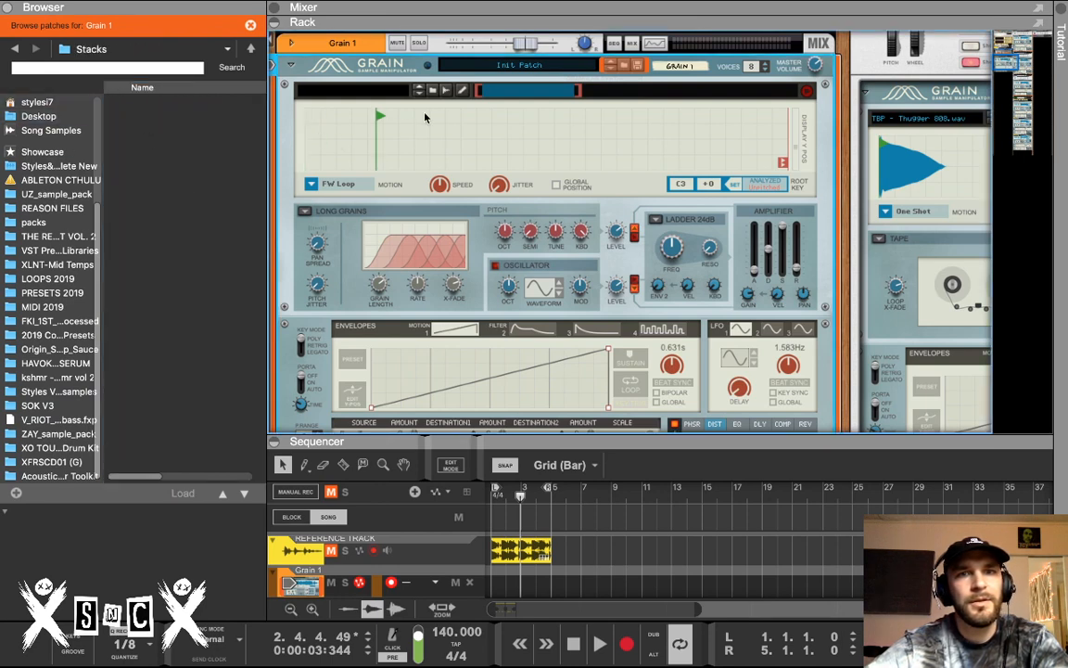
Browse samples for the new Grain in 1. Bass Drums, audition a few, and load Bd_707_onde.wav
left_click(432, 91)
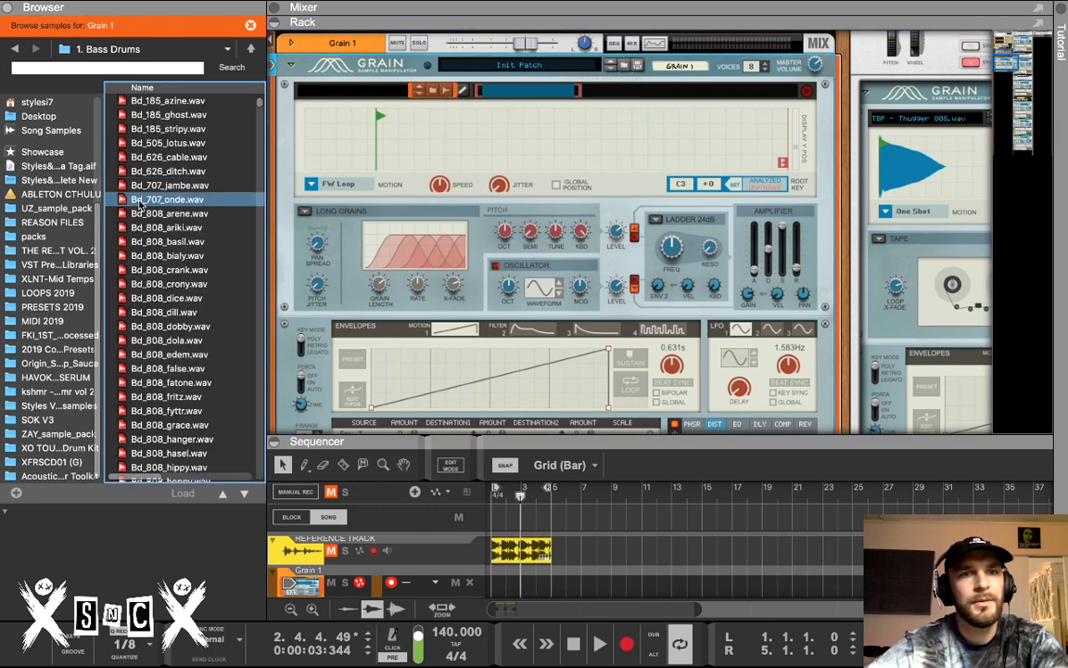
left_click(147, 199)
left_click(144, 213)
left_click(147, 227)
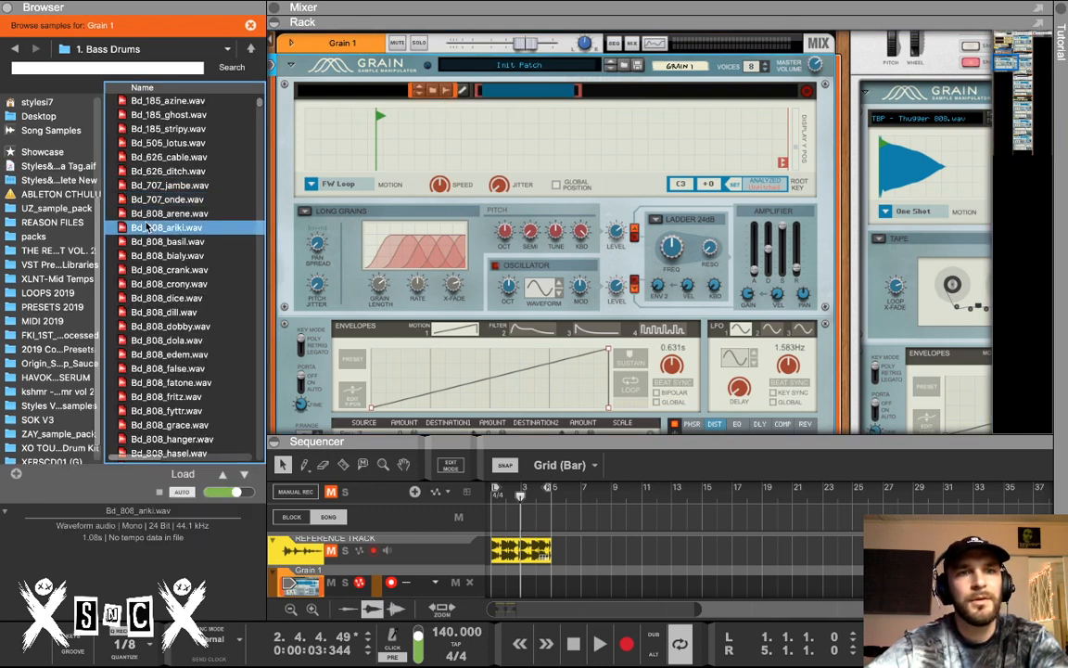
double_click(147, 200)
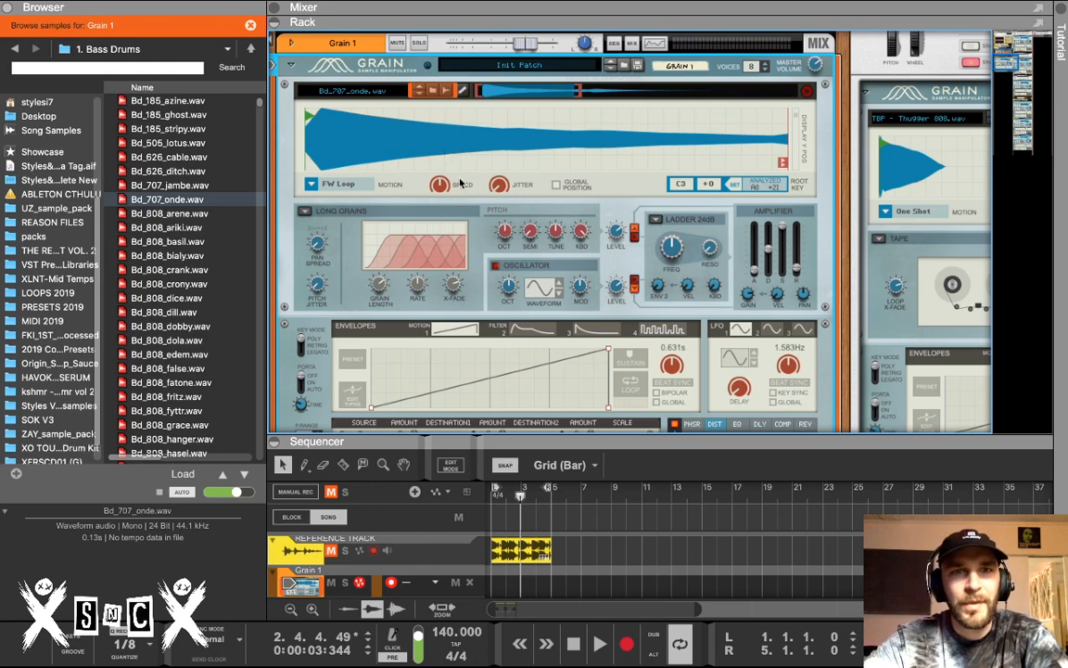
Audition other bass drum samples from the same folder and load Bd_505_lotus.wav into the Grain
left_click(158, 198)
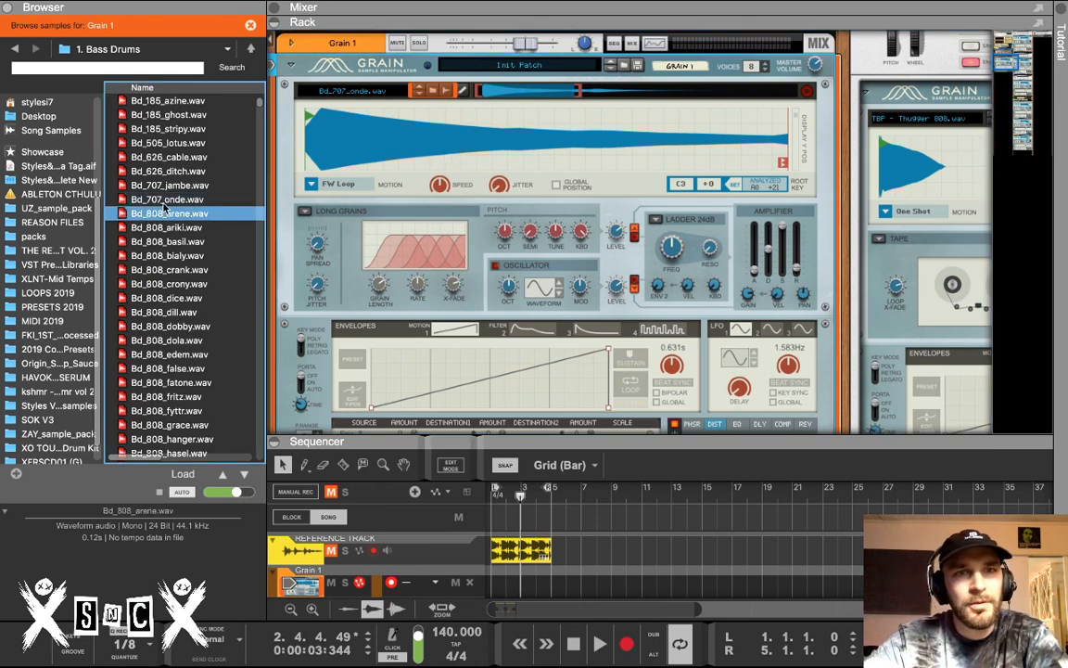
left_click(162, 171)
left_click(165, 100)
left_click(166, 144)
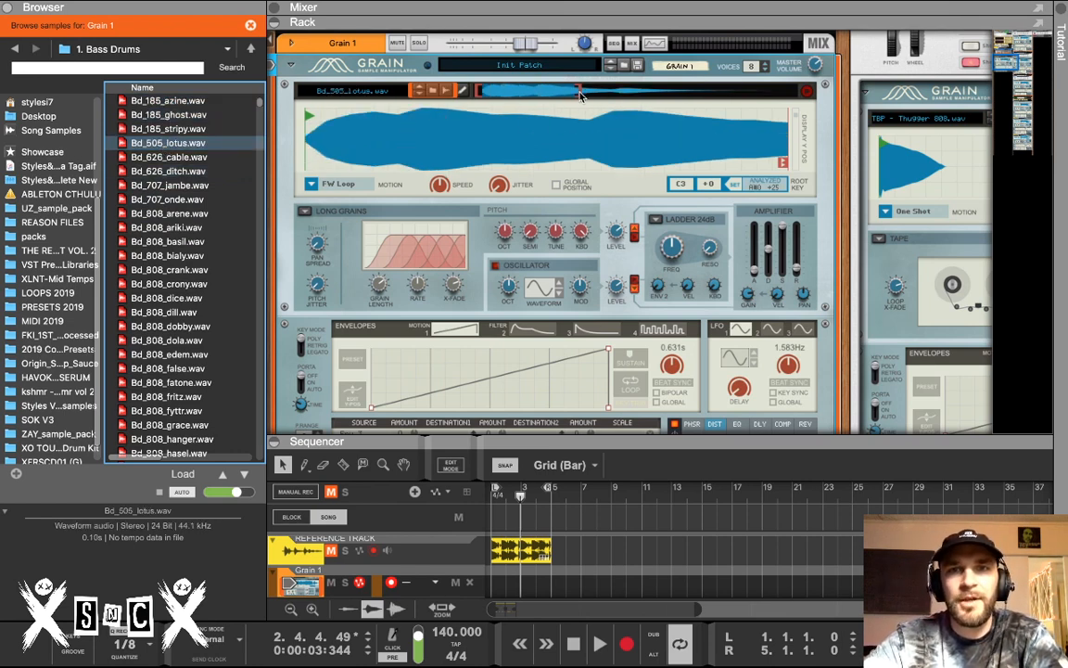
Try different sample range lengths with a test note from the on-screen piano keys, and extend the range over the whole sample
left_click_drag(581, 95, 840, 92)
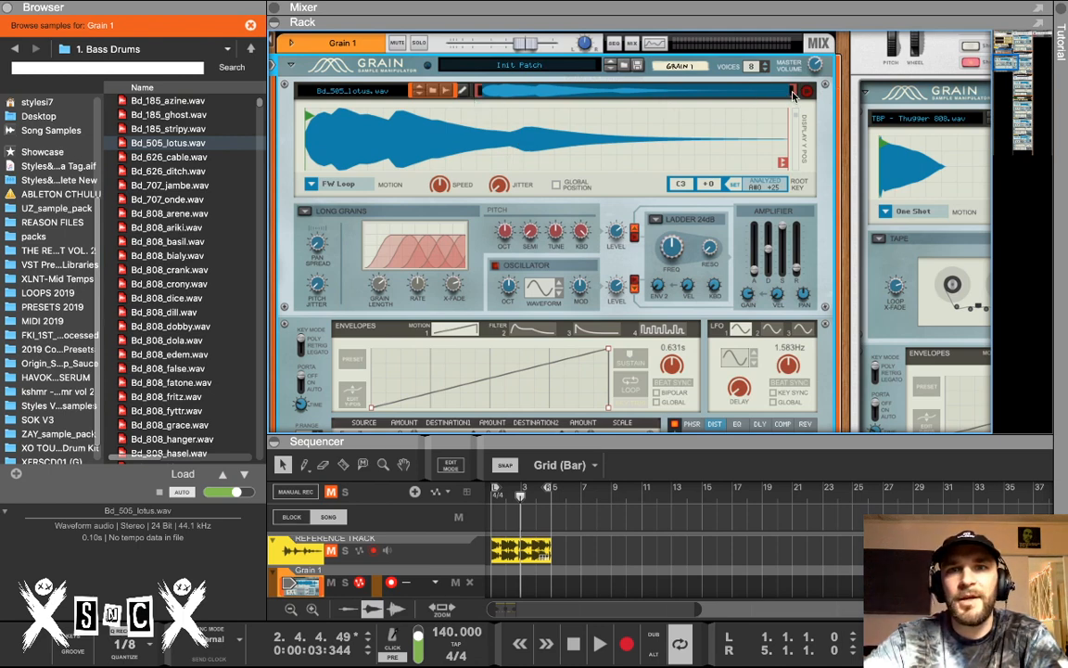
left_click_drag(587, 93, 582, 119)
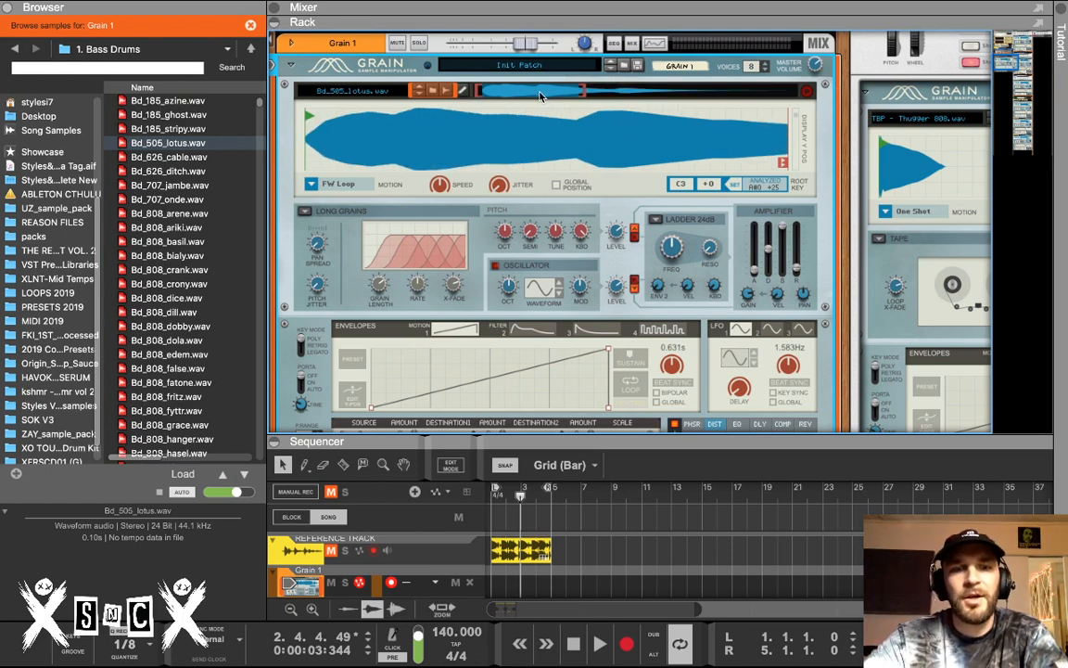
key("F4")
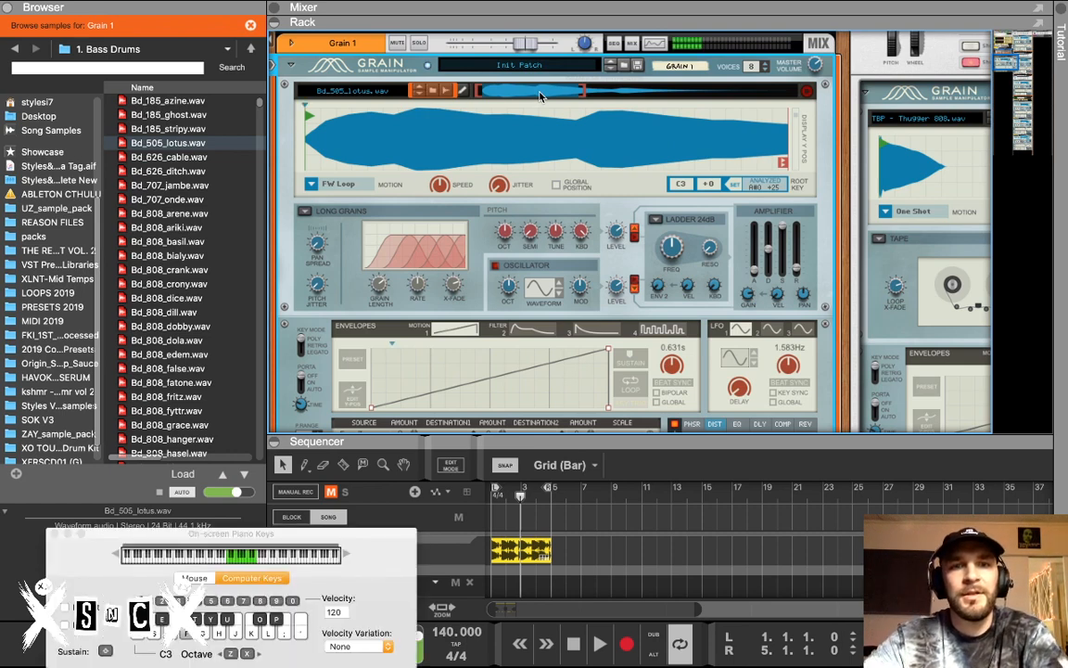
key("a")
left_click_drag(543, 94, 520, 94)
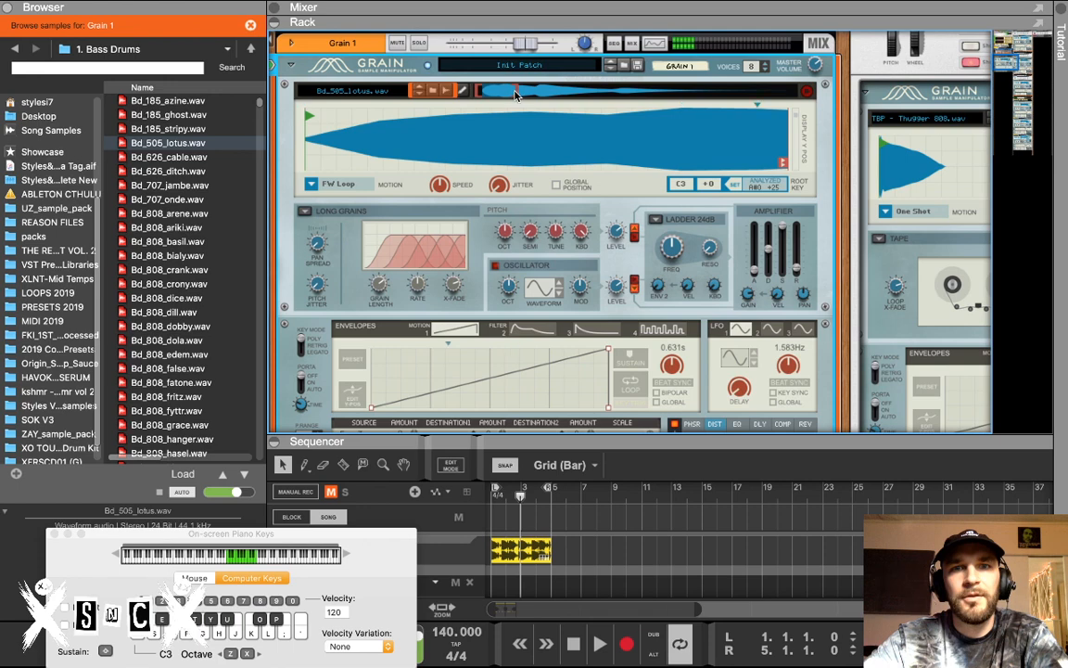
left_click_drag(520, 93, 876, 111)
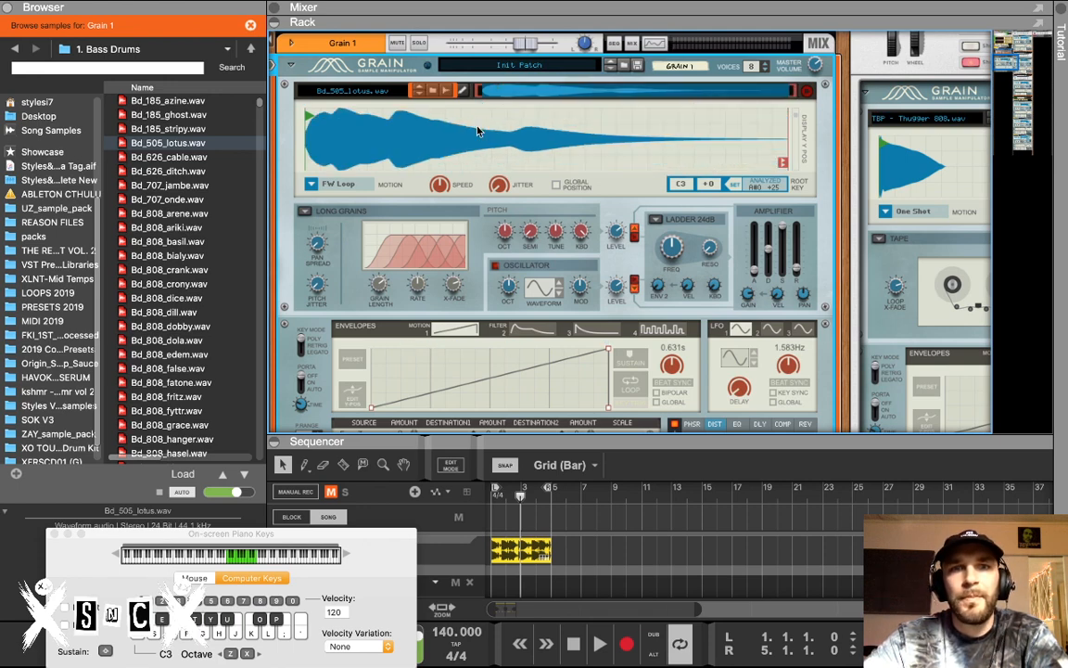
Set the new Grain's motion to One Shot and its playback algorithm to Tape
left_click(310, 184)
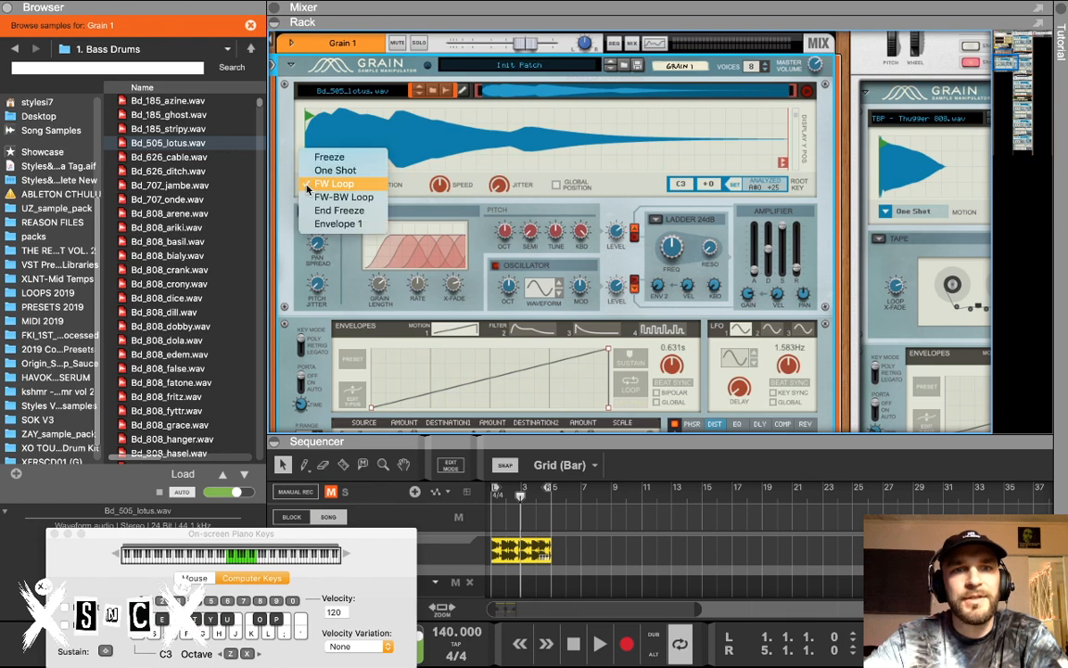
left_click(320, 171)
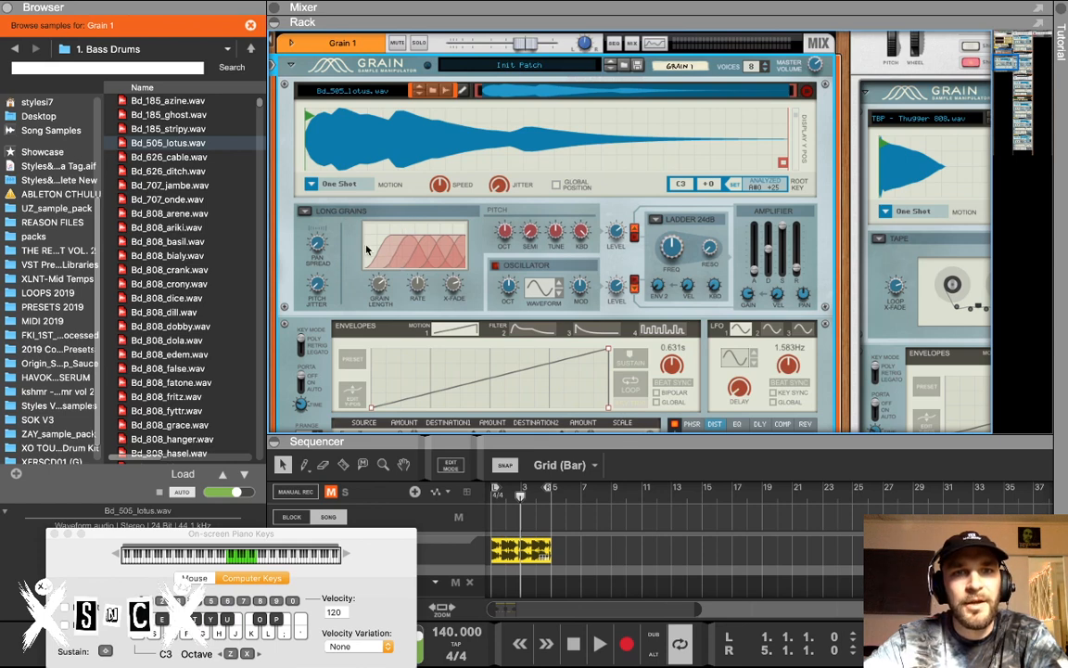
left_click(302, 214)
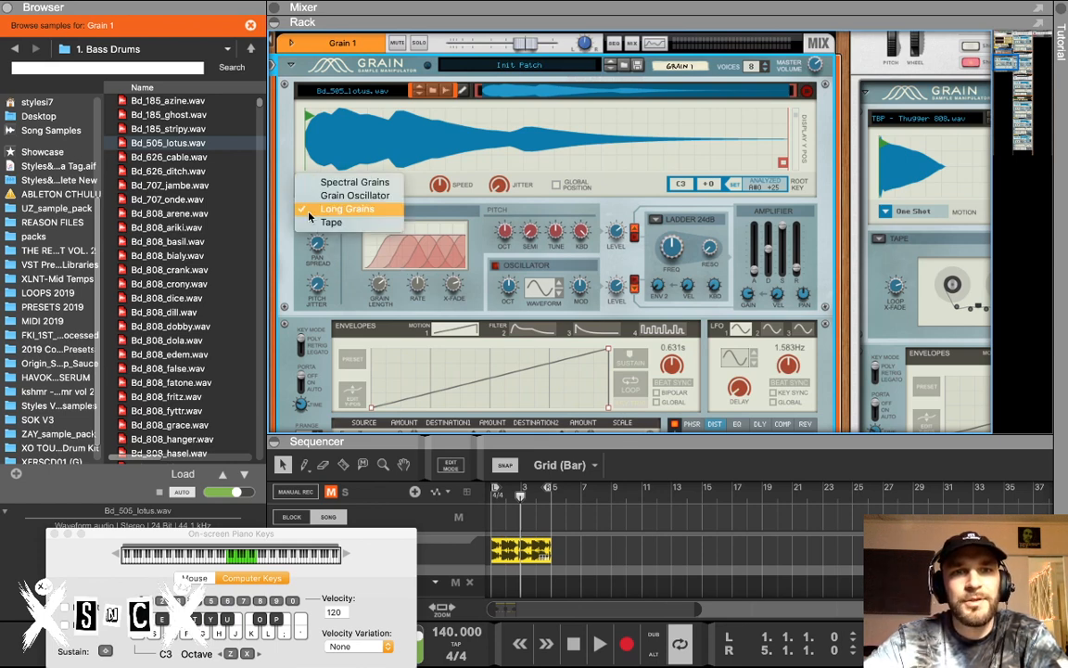
left_click(316, 221)
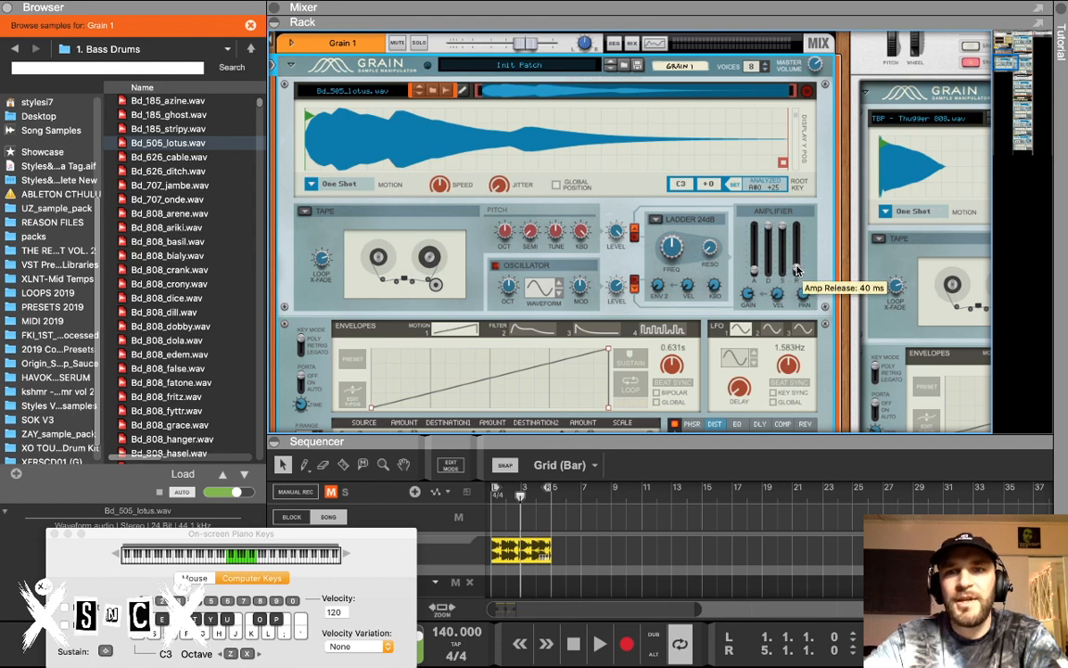
Lower the Grain amplifier's release slightly and show its key mode, envelope, modulation and effects sections
left_click_drag(796, 267, 798, 274)
scroll(774, 264, "down", 1)
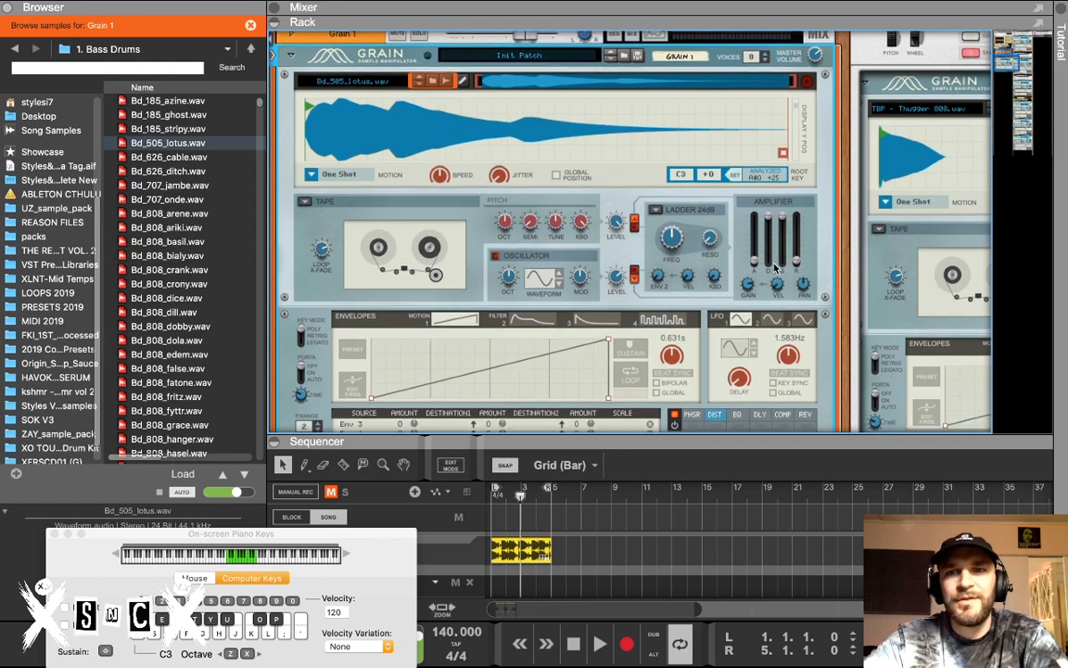
scroll(774, 266, "down", 1)
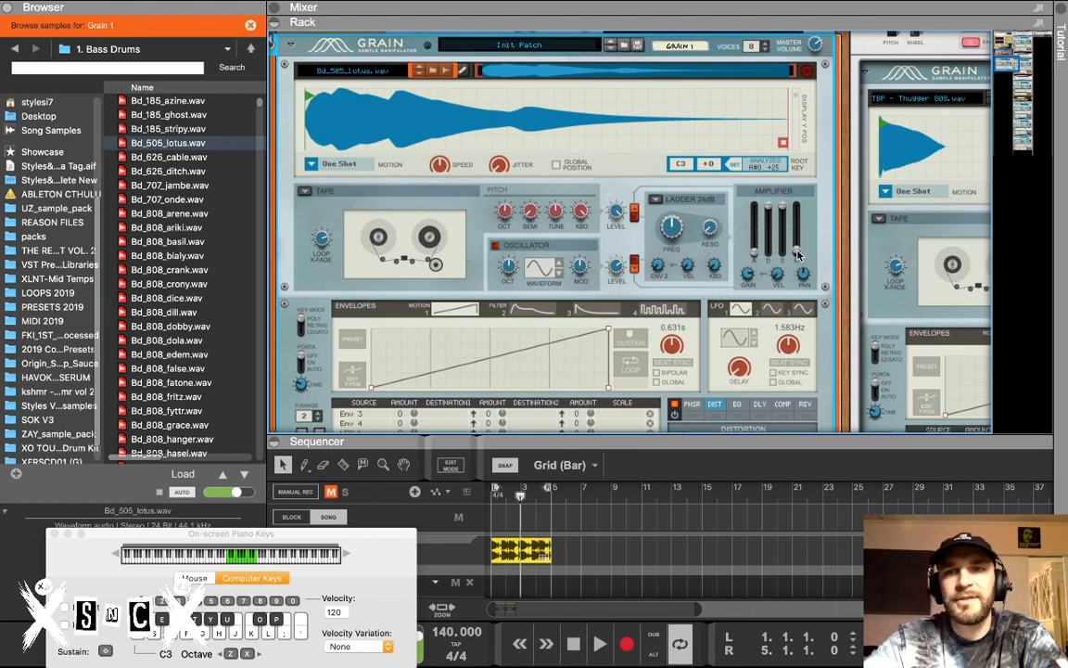
scroll(529, 287, "down", 8)
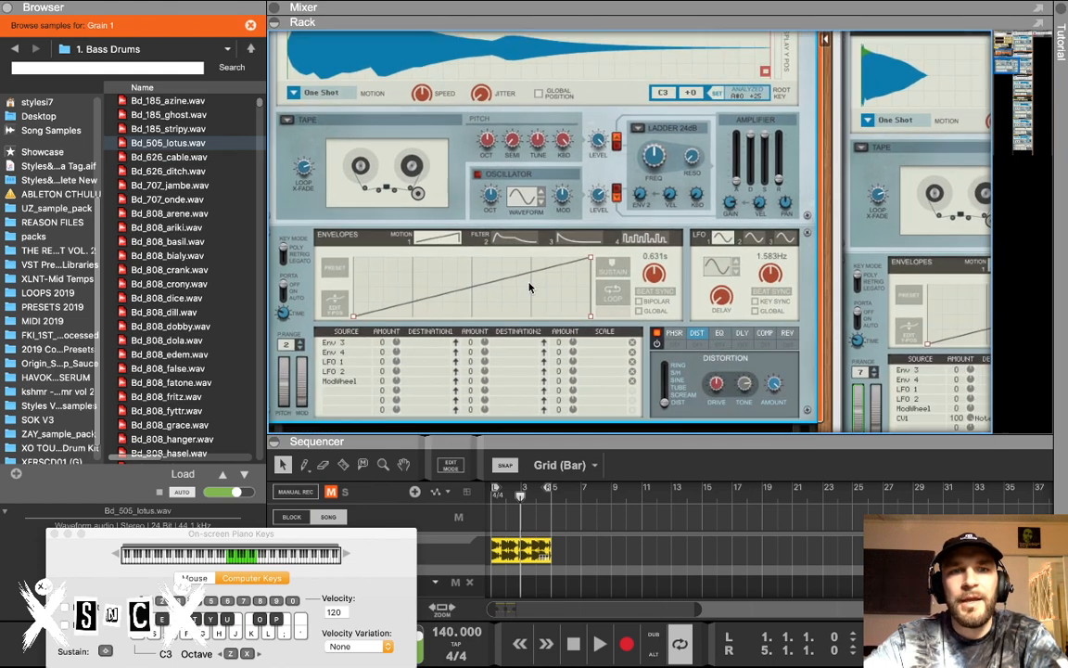
scroll(530, 288, "left", 1)
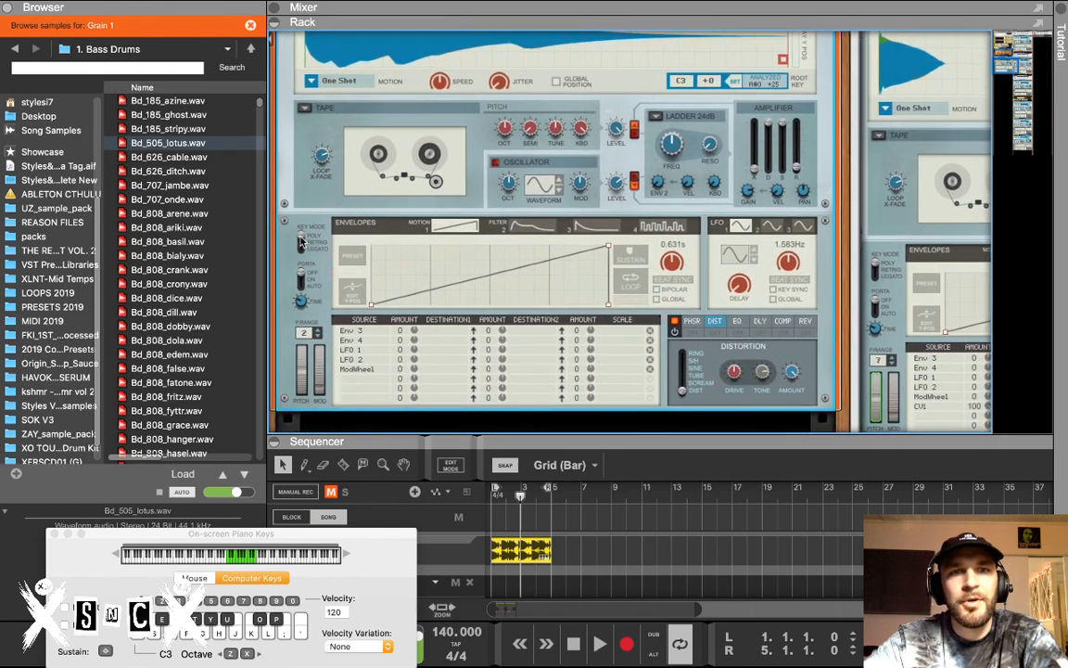
Examine the 808 copy combinator's Grain, covering its Thugger 808 sample, One Shot motion, Tape playback, envelopes and modulation routing
left_click(300, 243)
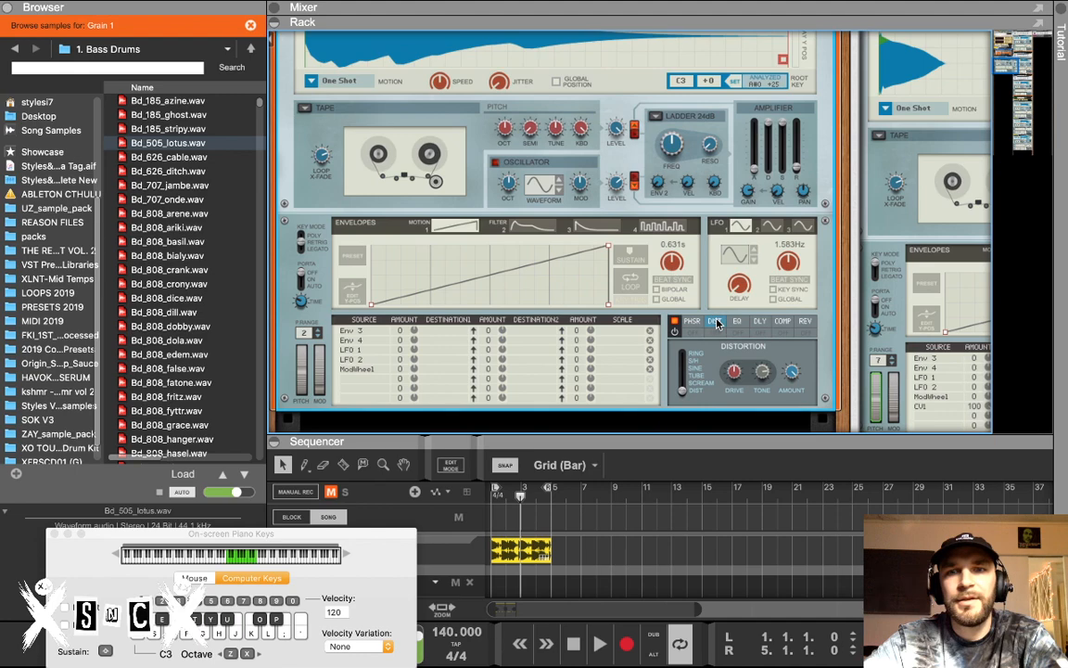
scroll(603, 127, "up", 3)
scroll(603, 128, "up", 3)
scroll(650, 127, "down", 2)
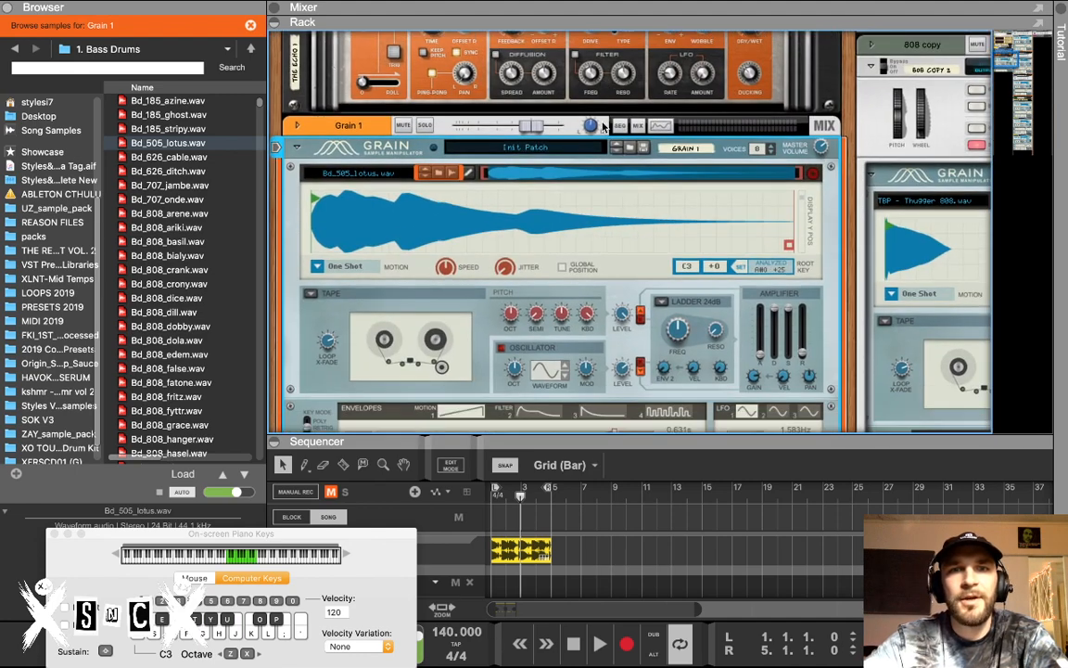
scroll(684, 126, "right", 5)
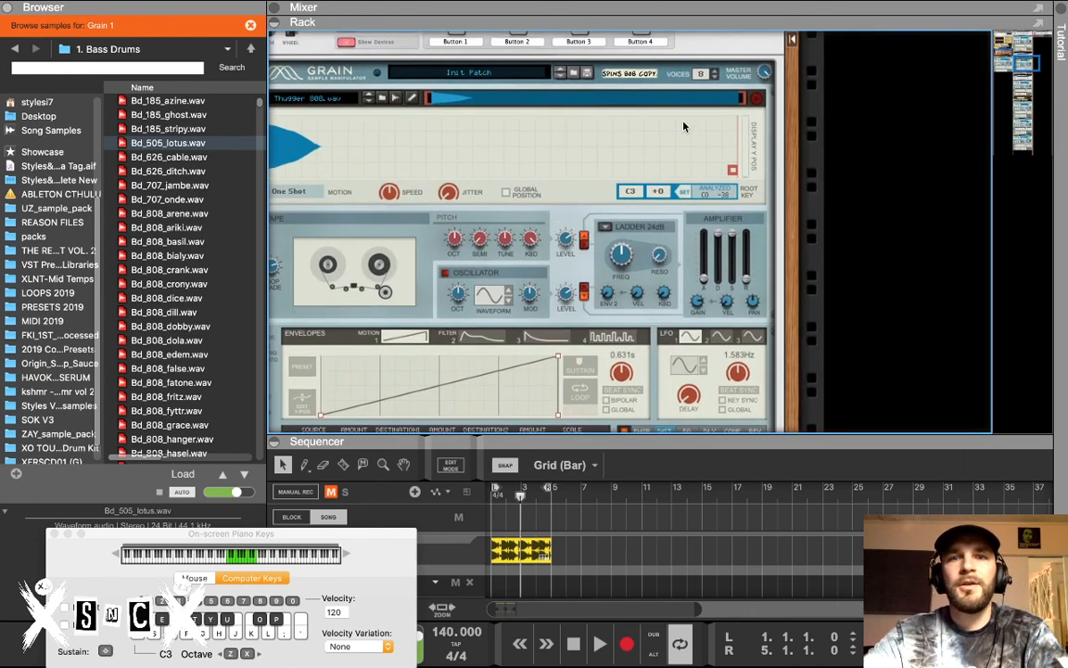
scroll(683, 127, "up", 4)
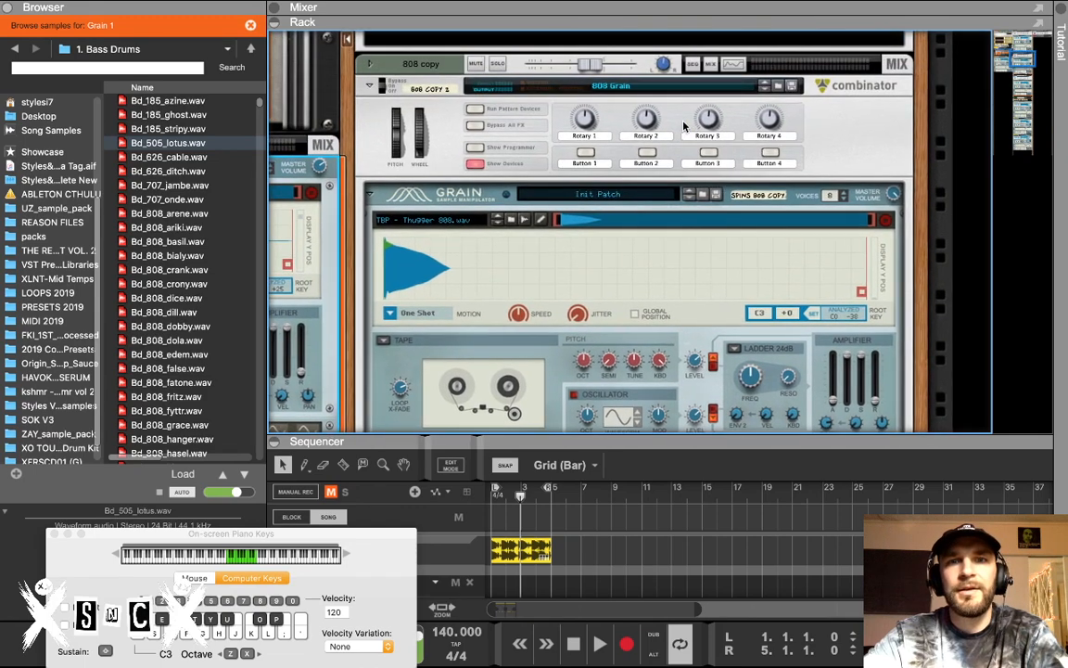
scroll(683, 126, "down", 7)
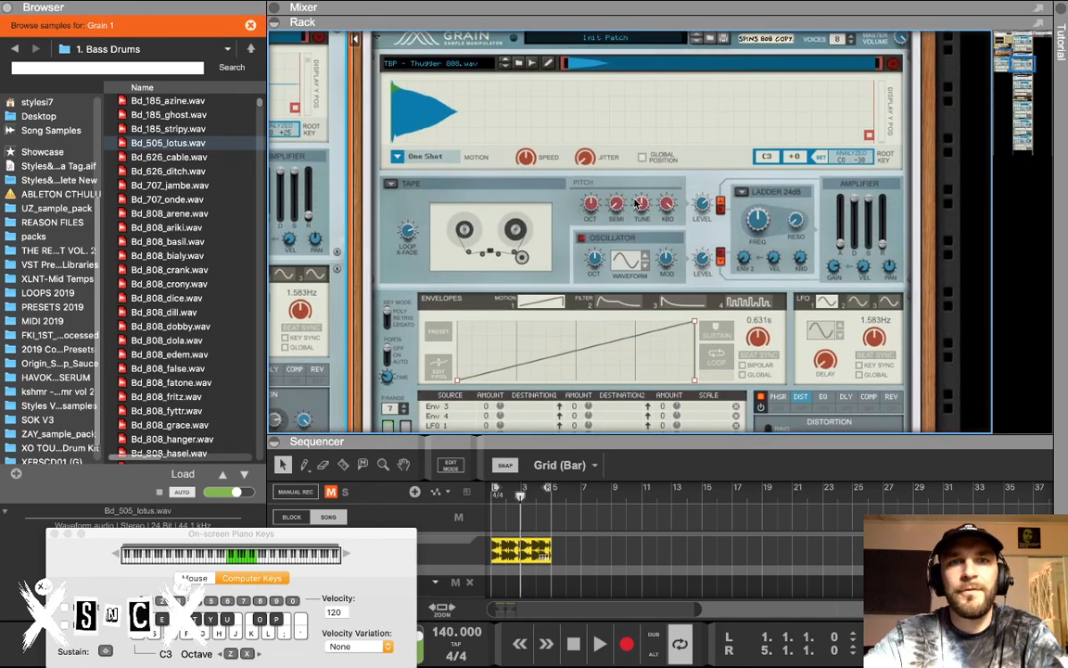
scroll(509, 185, "up", 2)
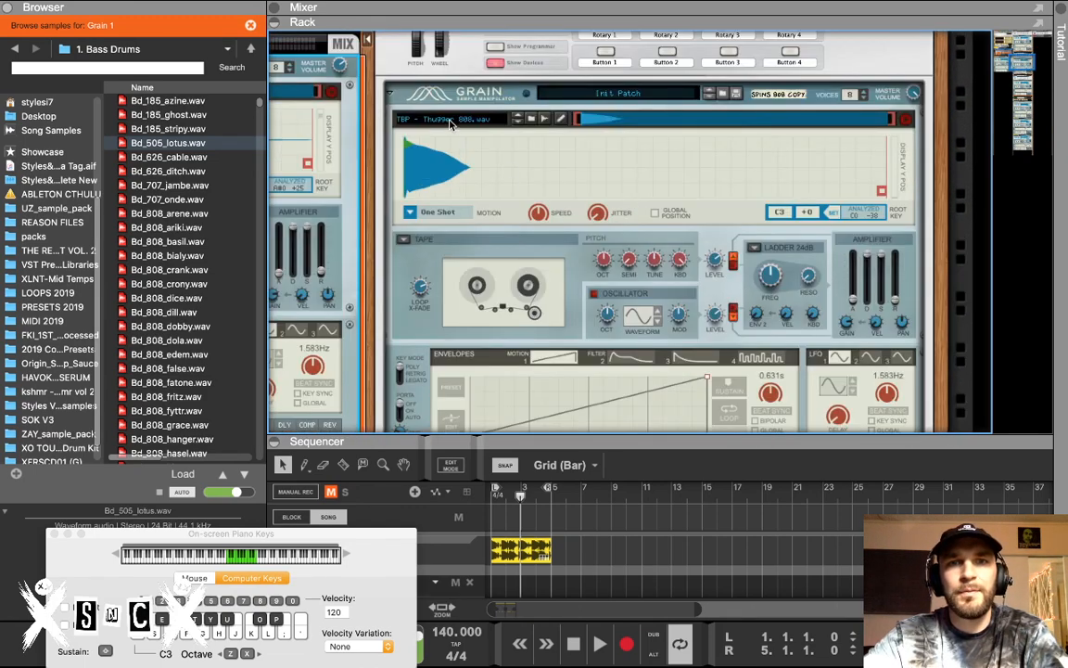
scroll(616, 197, "down", 5)
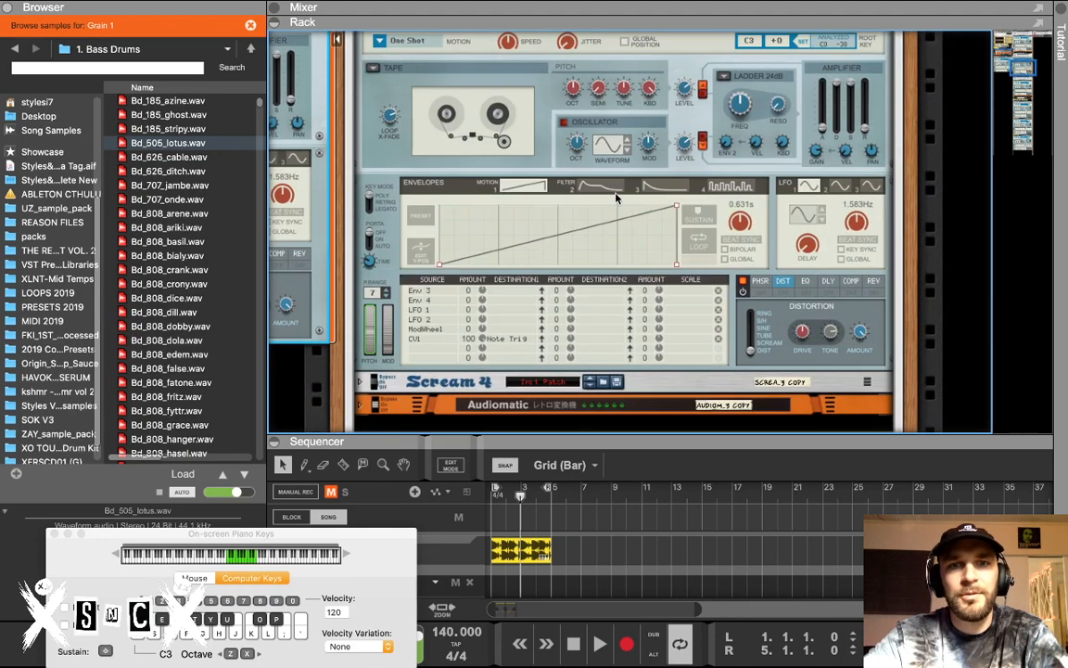
scroll(581, 262, "down", 5)
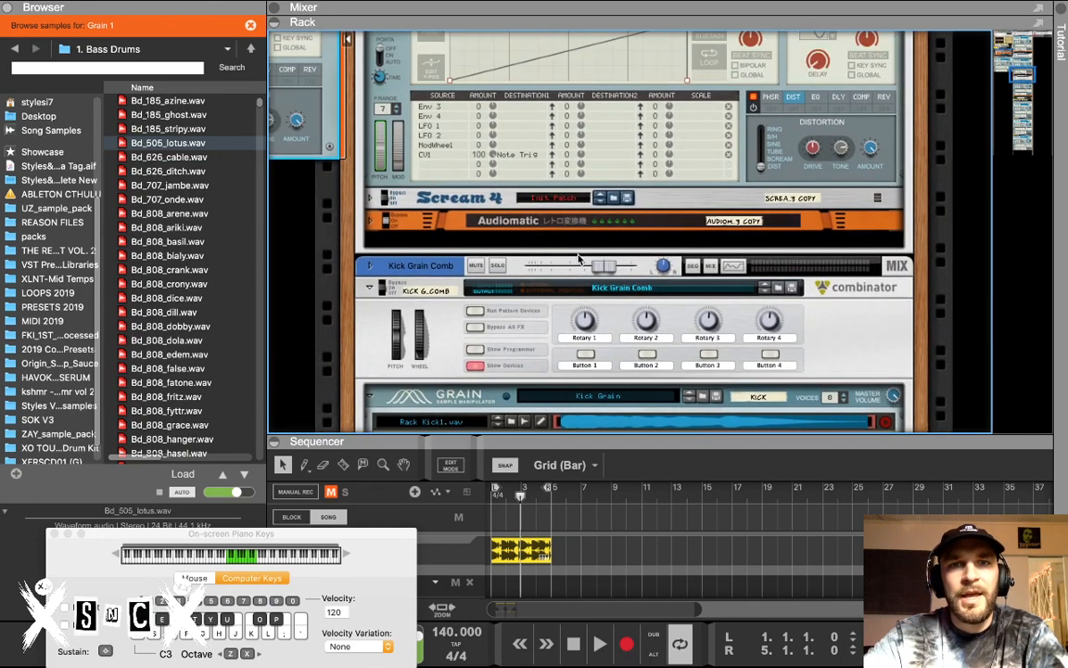
Unfold the Scream 4 in the 808 copy combinator and show its Tape damage type with the P1 and P2 parameters
left_click(370, 197)
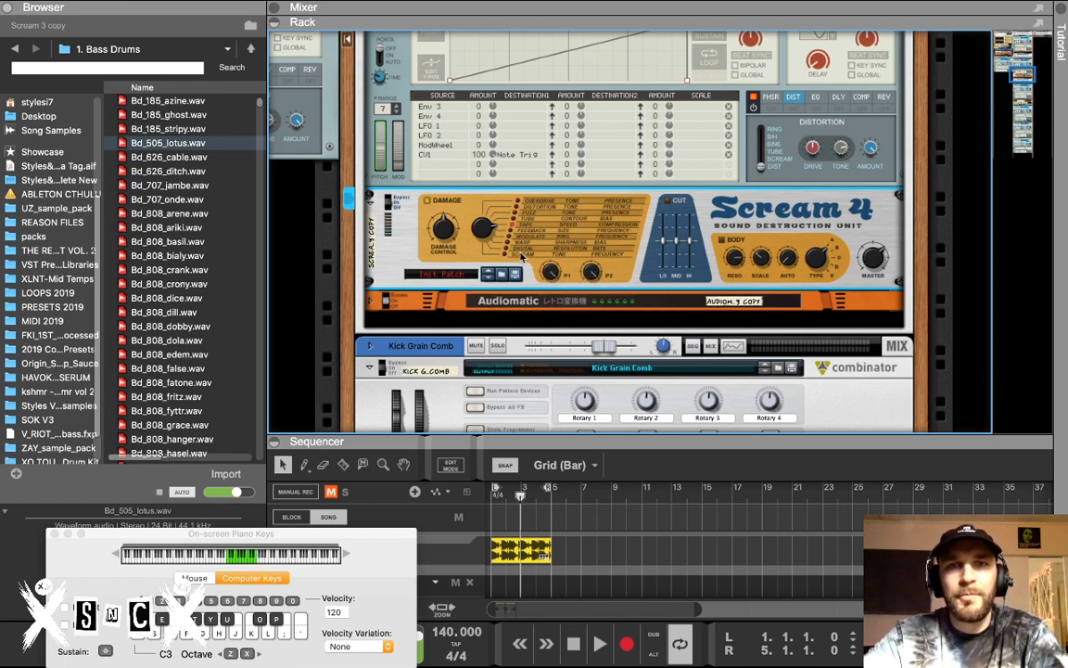
mouse_move(554, 275)
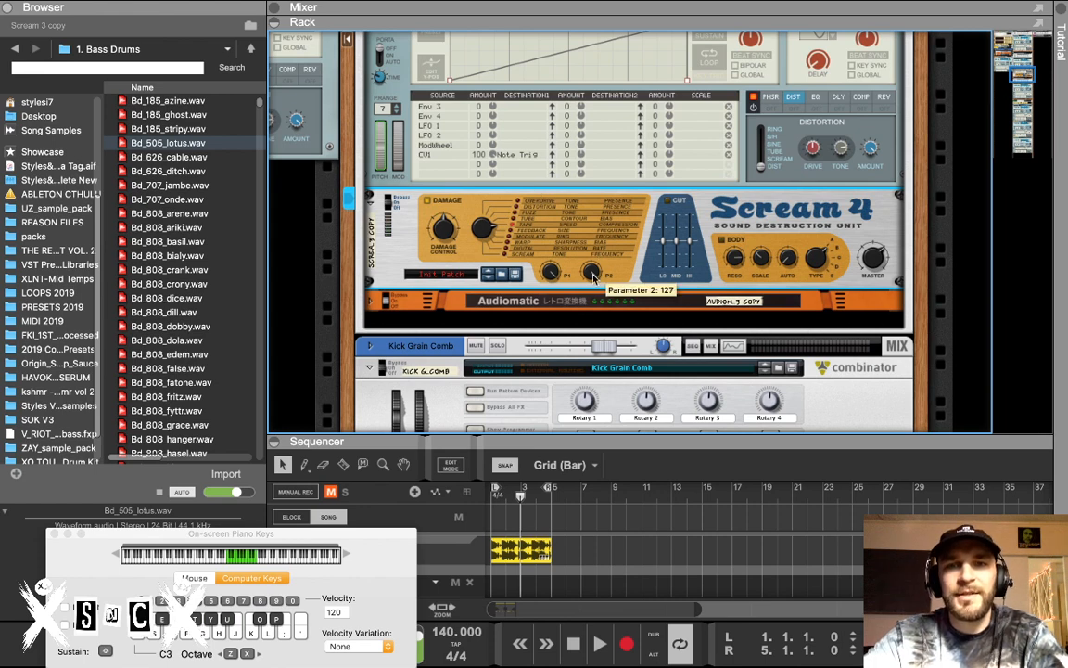
left_click_drag(594, 273, 594, 302)
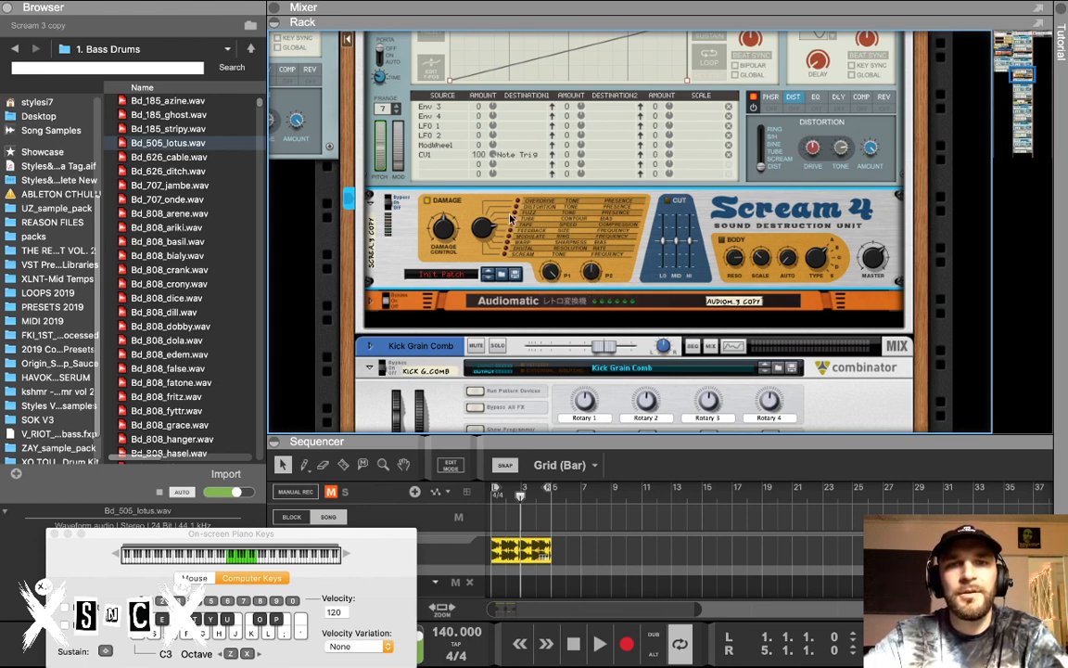
scroll(579, 197, "down", 1)
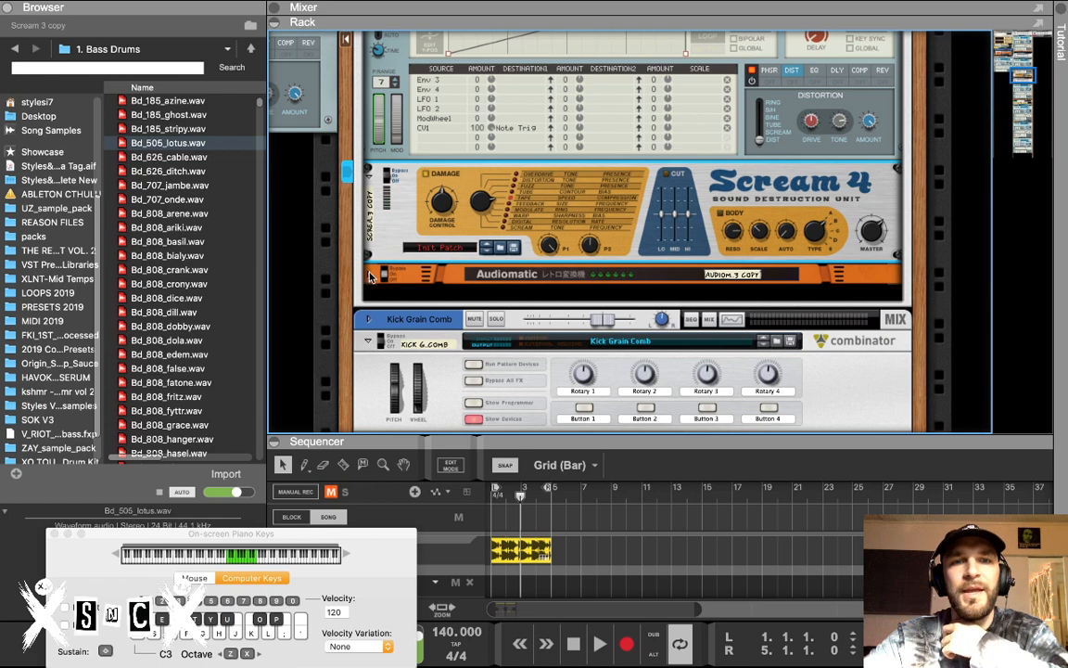
Unfold the Audiomatic below the Scream 4 and review its Bottom preset alongside the Scream 4 settings
left_click(370, 276)
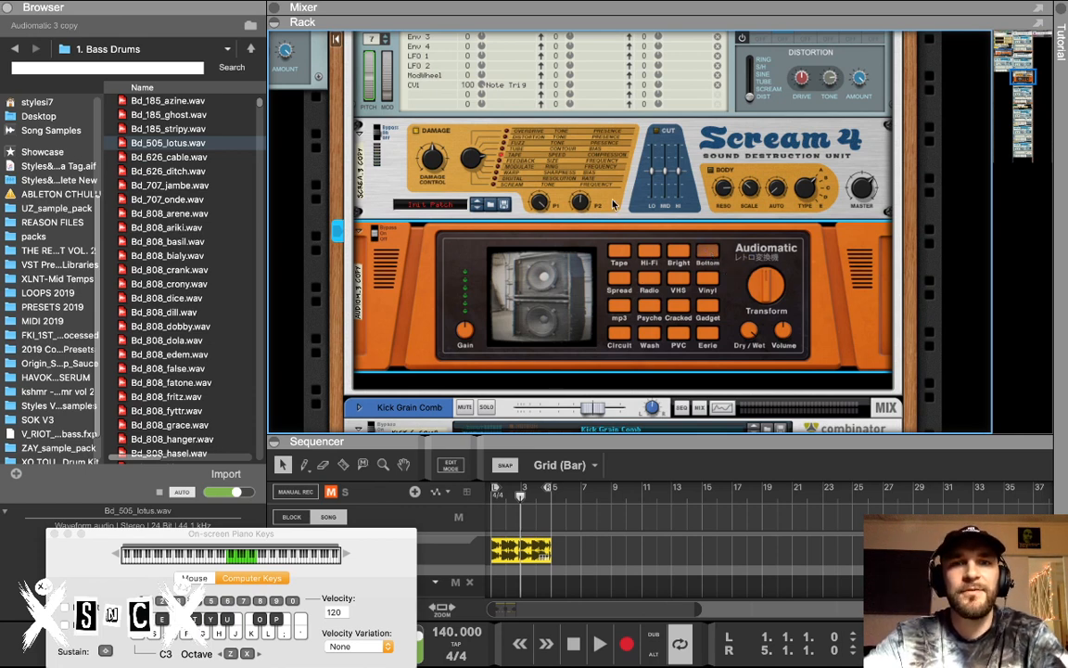
scroll(705, 181, "up", 4)
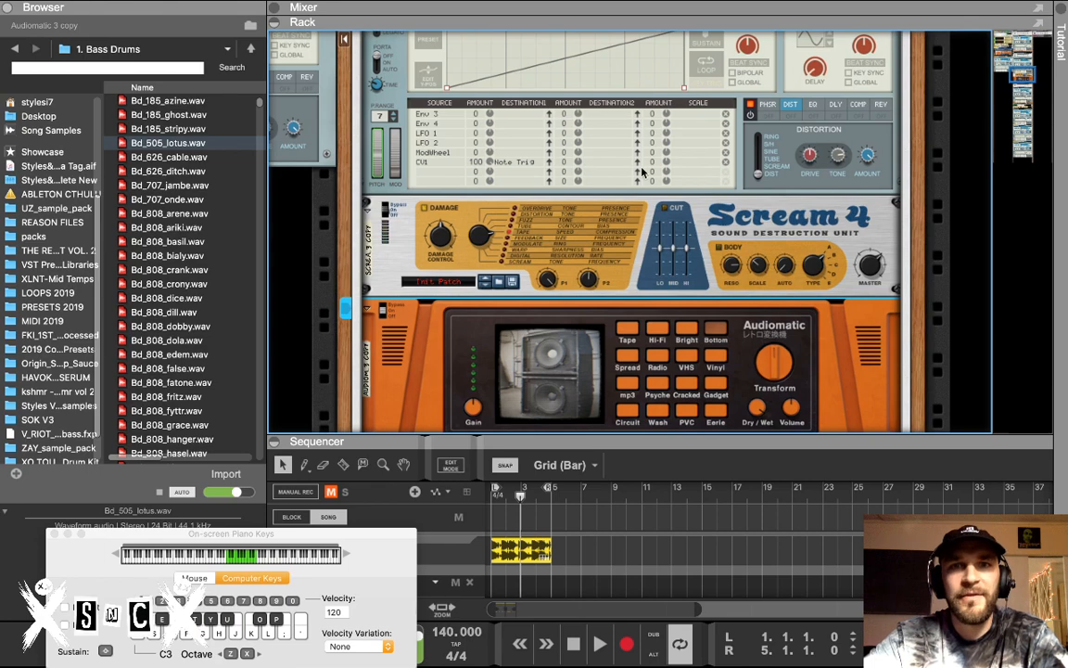
scroll(649, 213, "down", 5)
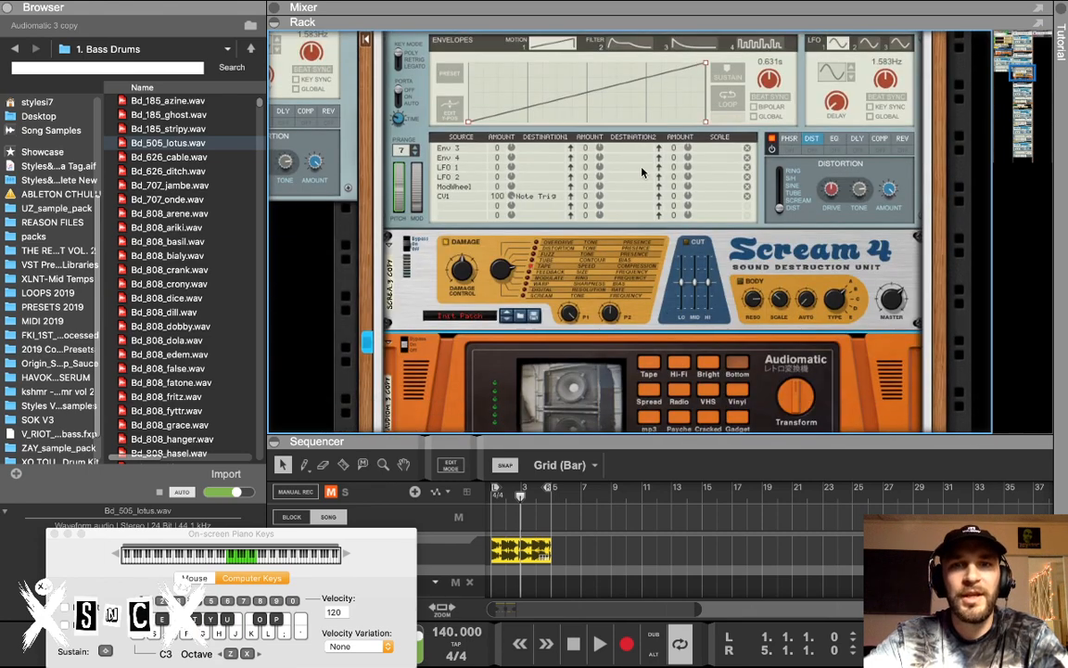
scroll(702, 291, "down", 1)
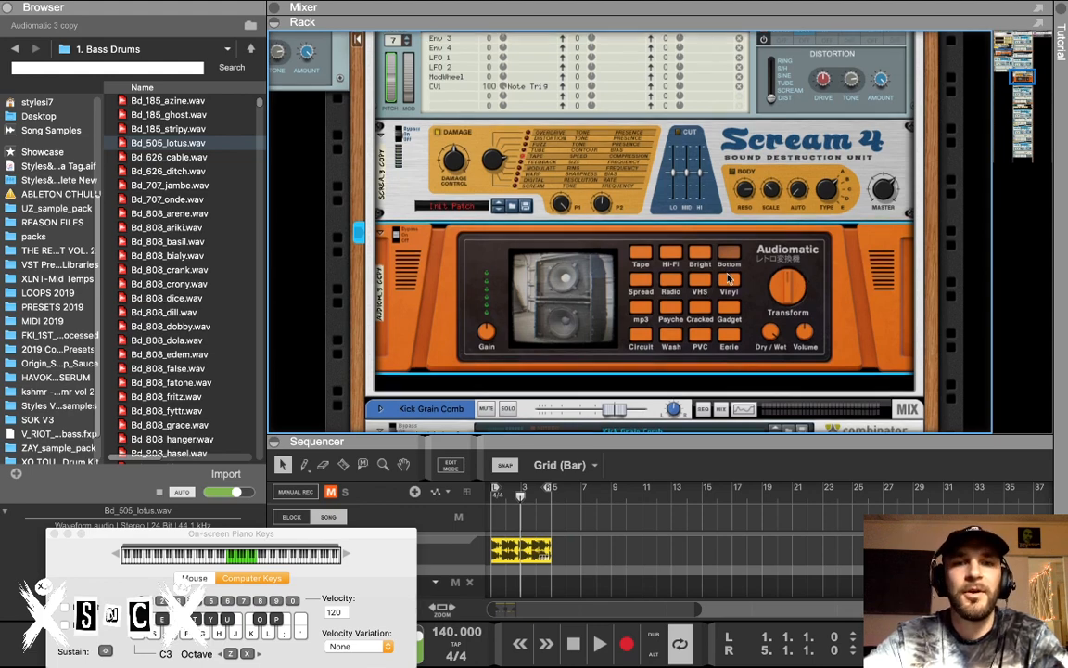
scroll(719, 339, "down", 1)
scroll(719, 338, "down", 6)
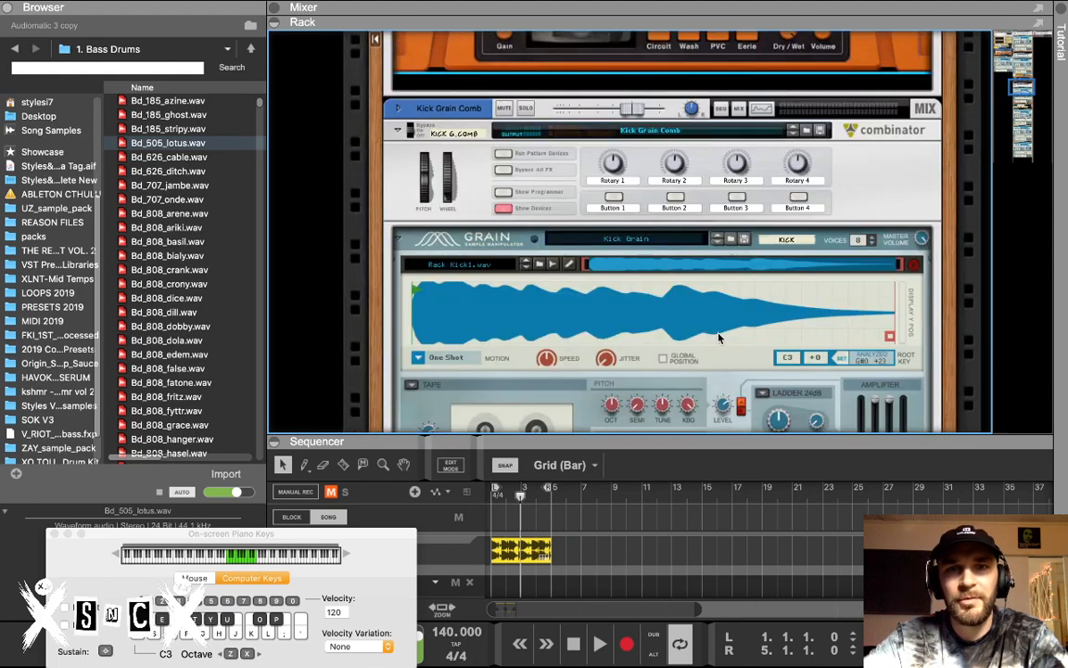
Hide the contained devices of the 808 copy, Kick Grain Comb and 808 combinators
scroll(720, 309, "up", 3)
scroll(720, 309, "up", 10)
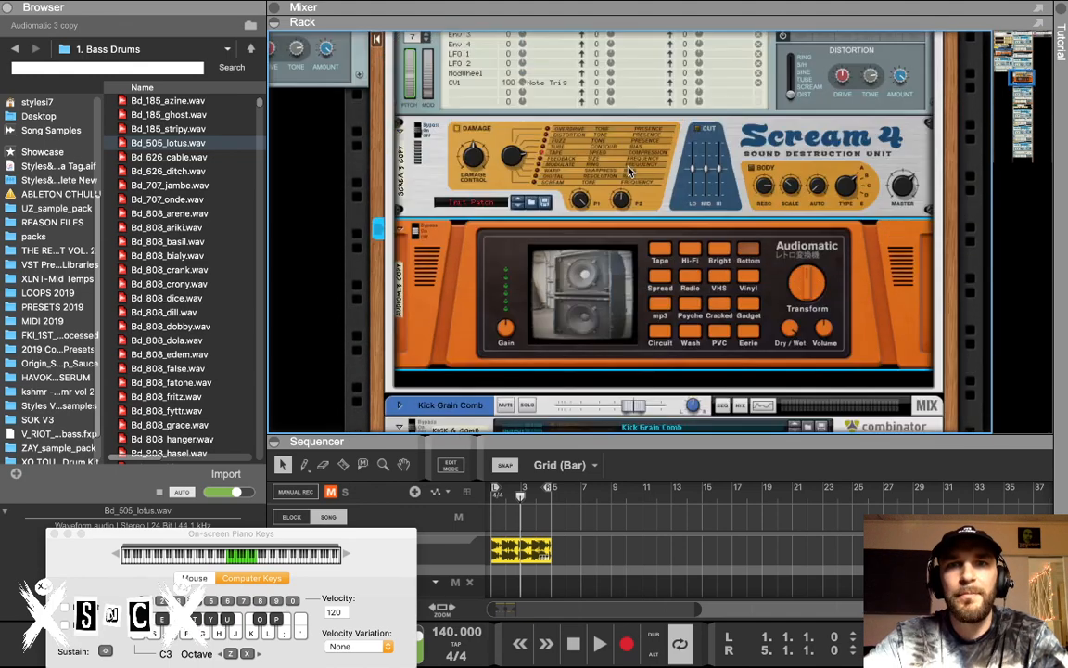
scroll(628, 171, "up", 8)
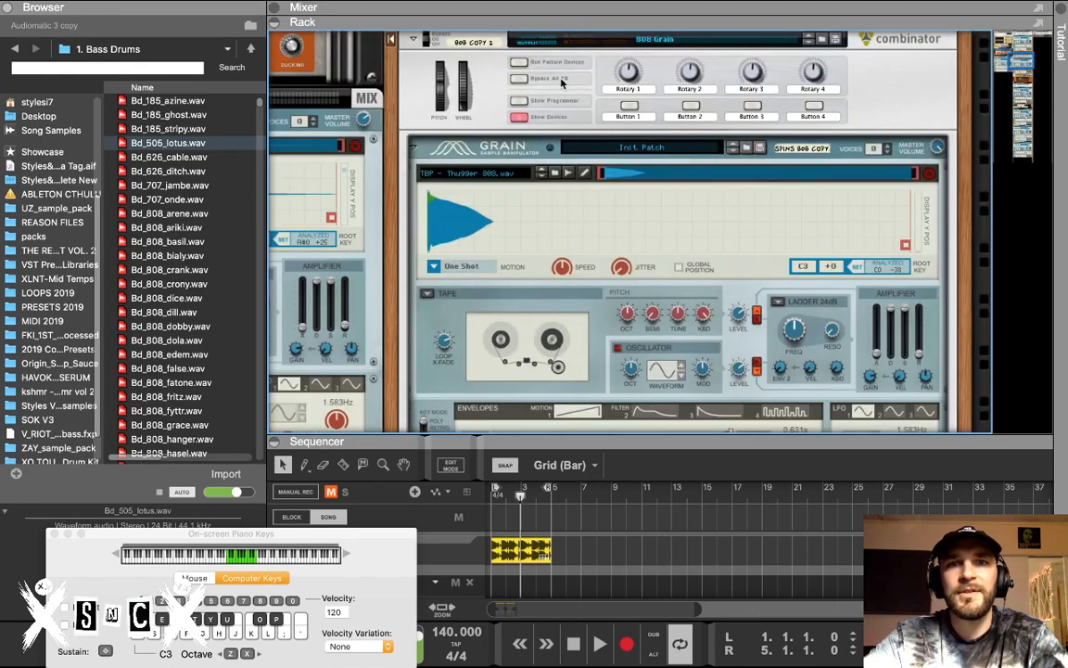
left_click(520, 117)
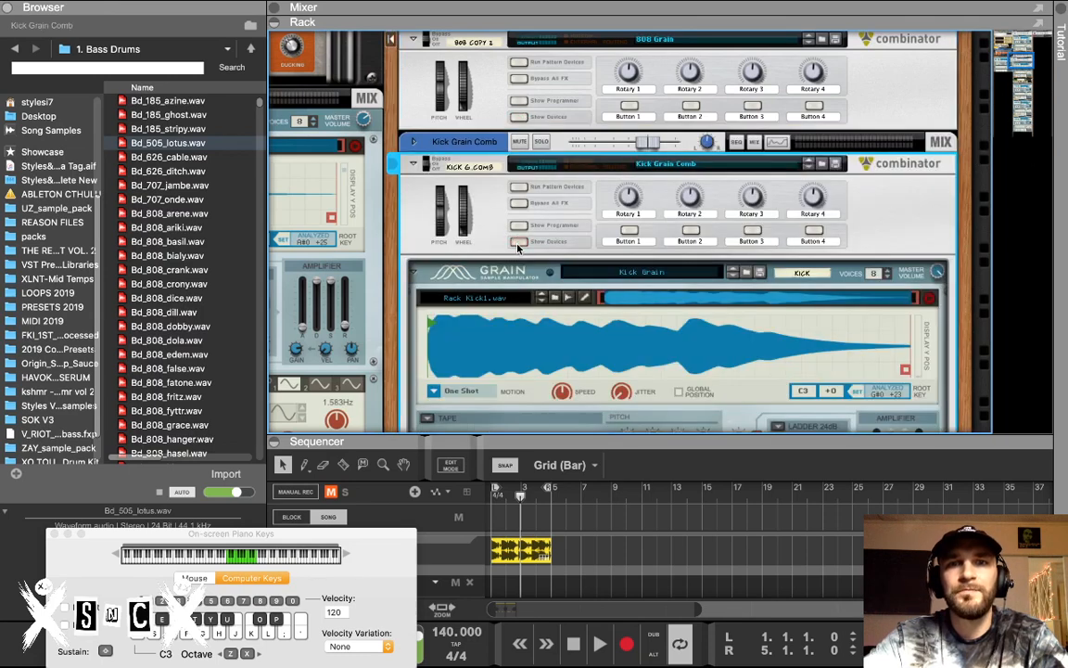
left_click(517, 240)
scroll(553, 170, "up", 2)
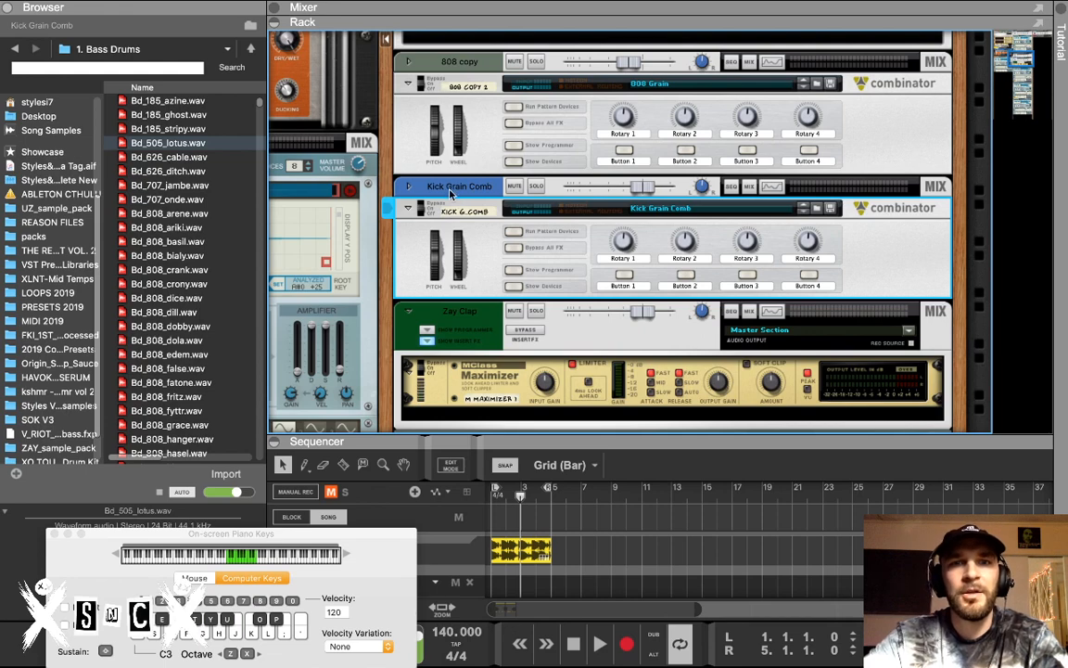
scroll(479, 118, "up", 15)
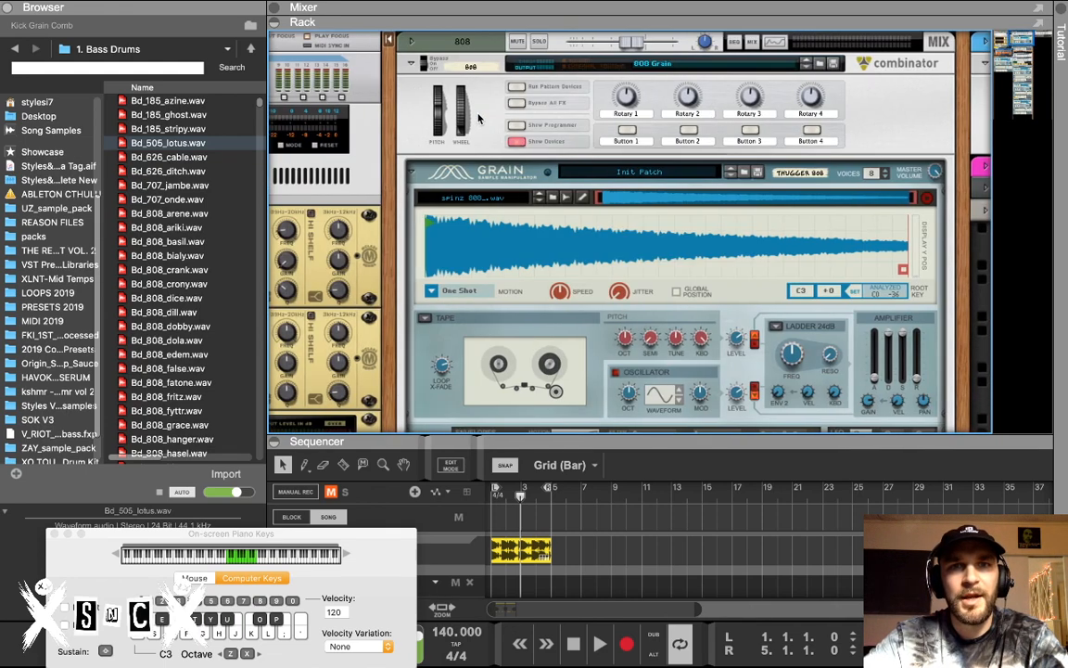
left_click(520, 138)
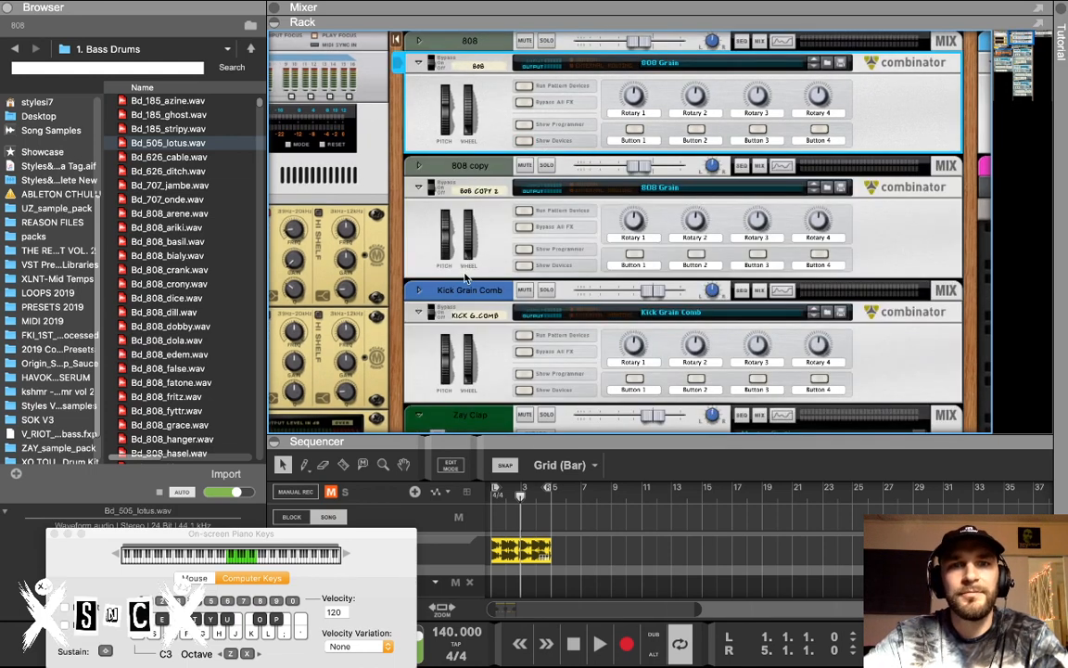
Move the Zay Clap Grain into the insert effects of its mix channel beside the Maximizer, and hide those insert effects
scroll(465, 222, "down", 1)
scroll(466, 241, "down", 3)
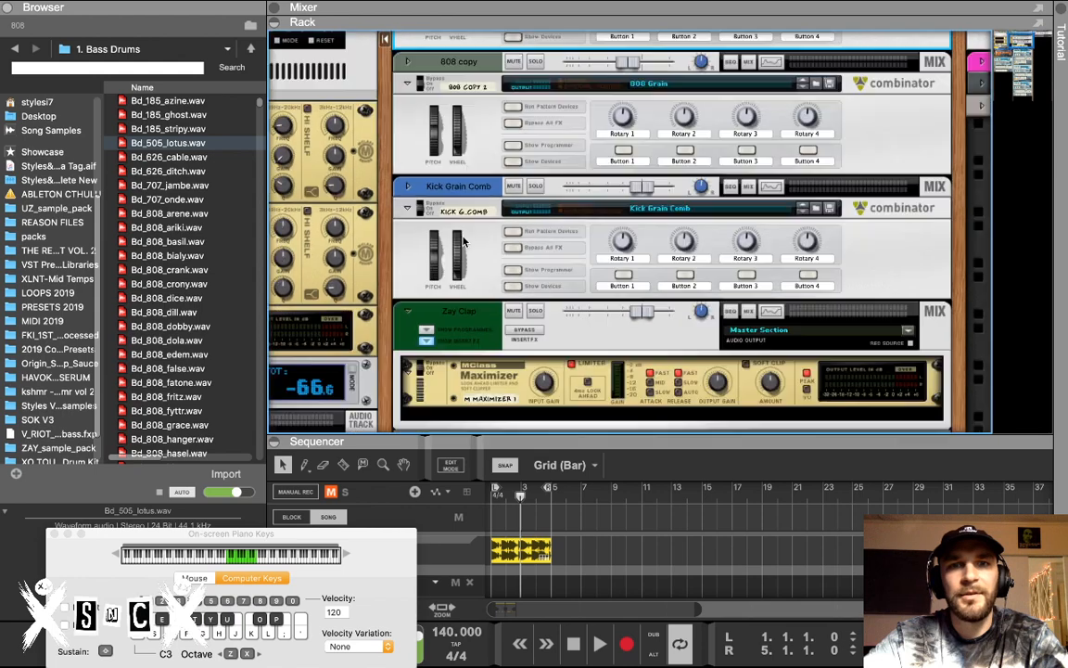
scroll(492, 232, "down", 1)
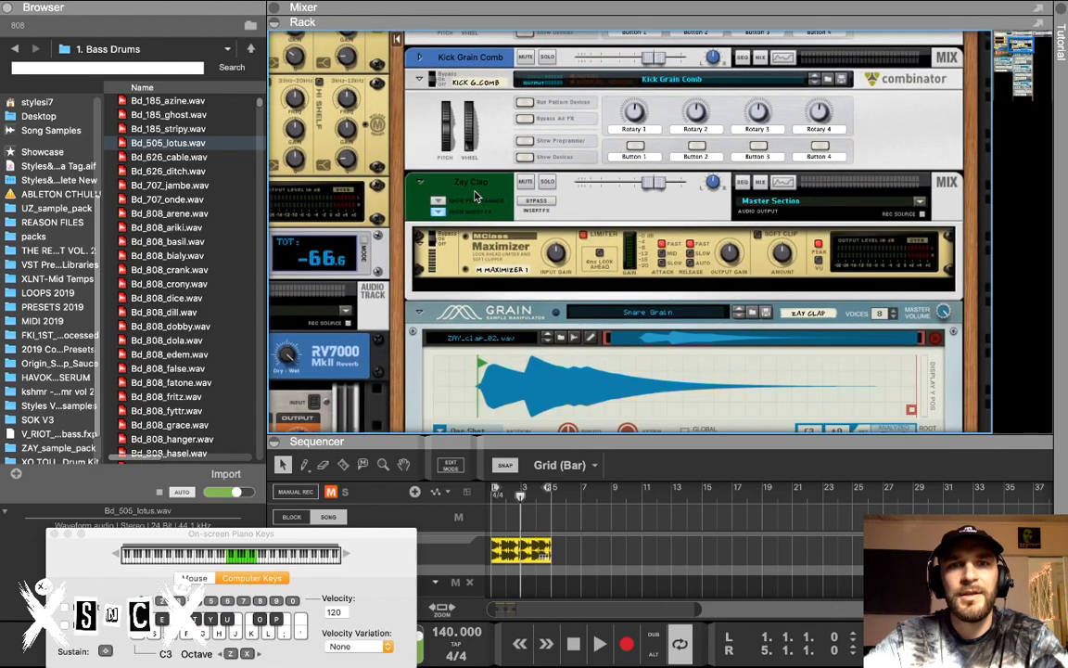
scroll(463, 241, "down", 2)
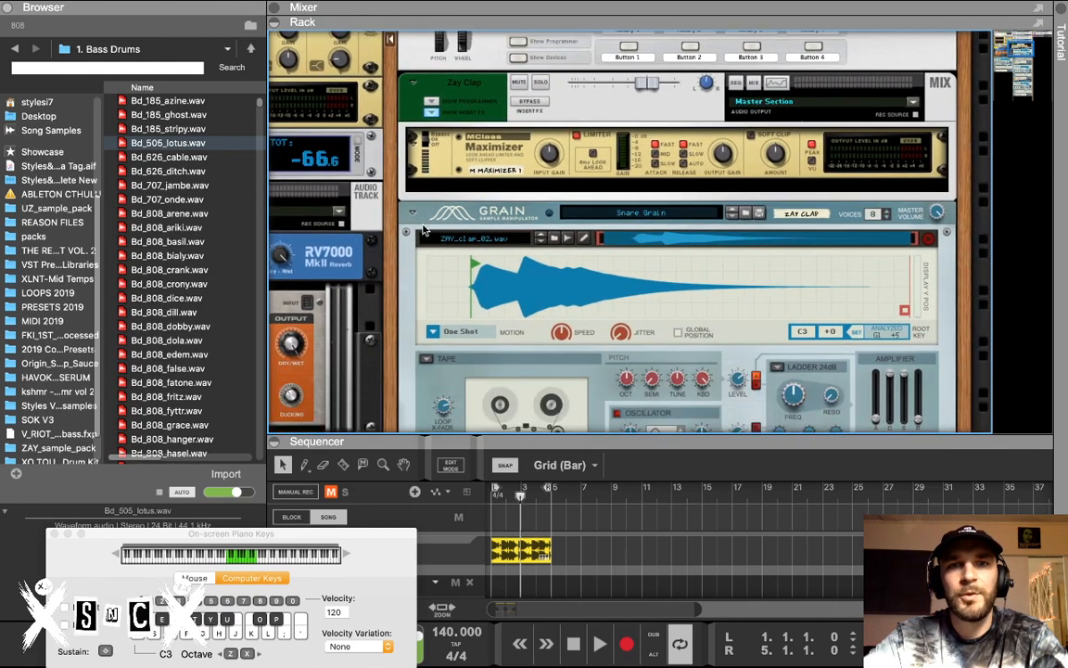
left_click(413, 215)
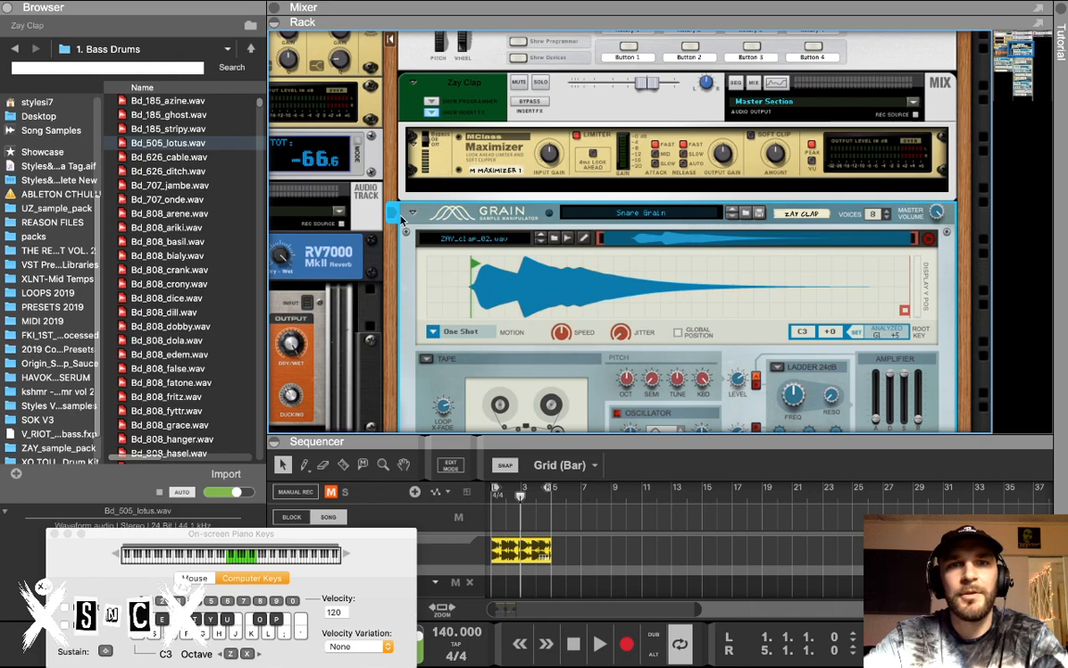
left_click_drag(400, 219, 422, 187)
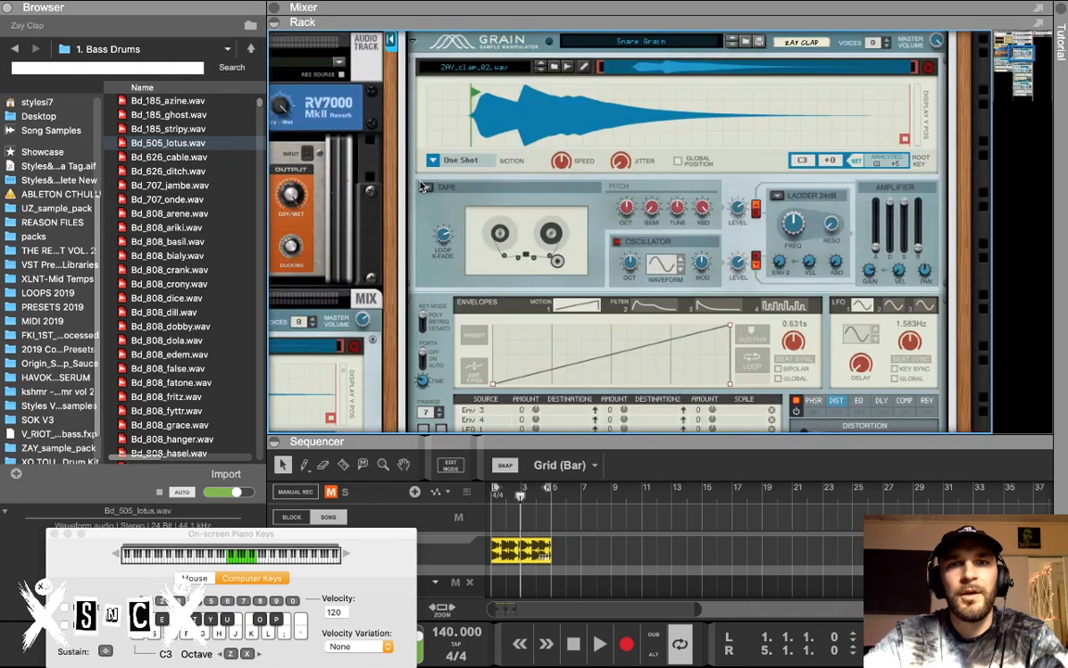
scroll(462, 195, "up", 6)
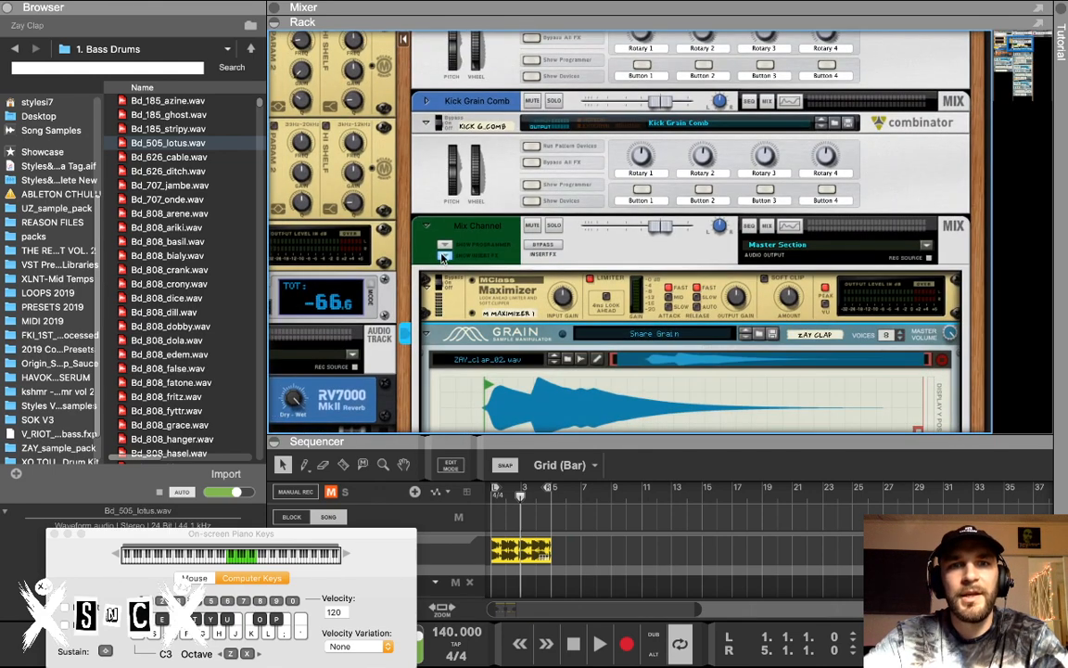
left_click(443, 258)
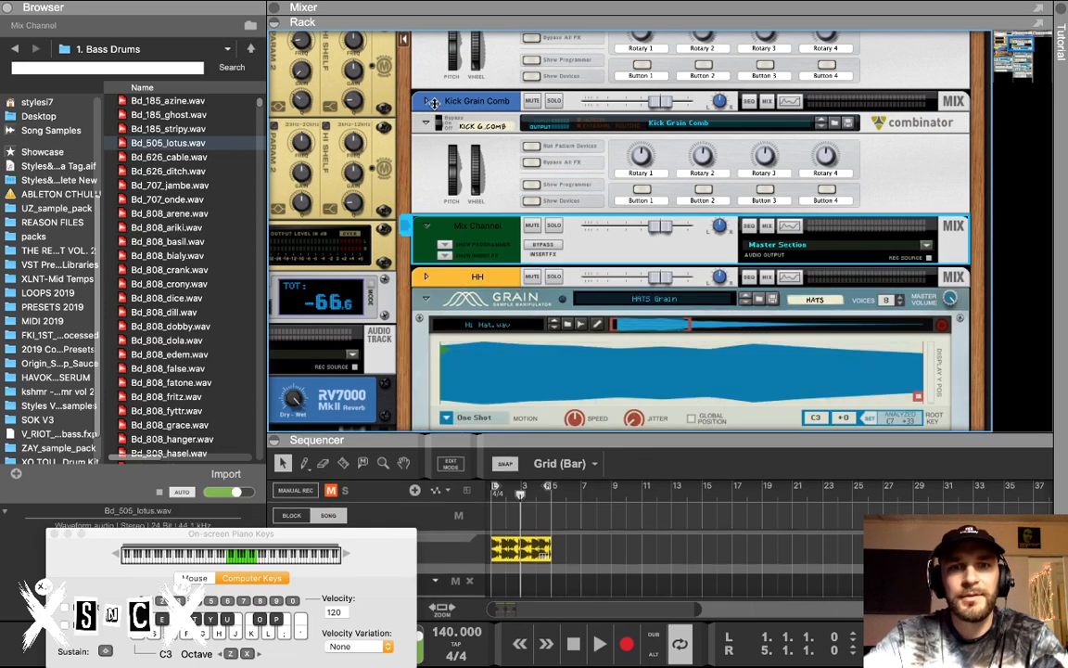
Enlarge the sequencer to look over the track list, and resize it to share the window with the rack
left_click_drag(556, 436, 556, 107)
scroll(484, 288, "down", 2)
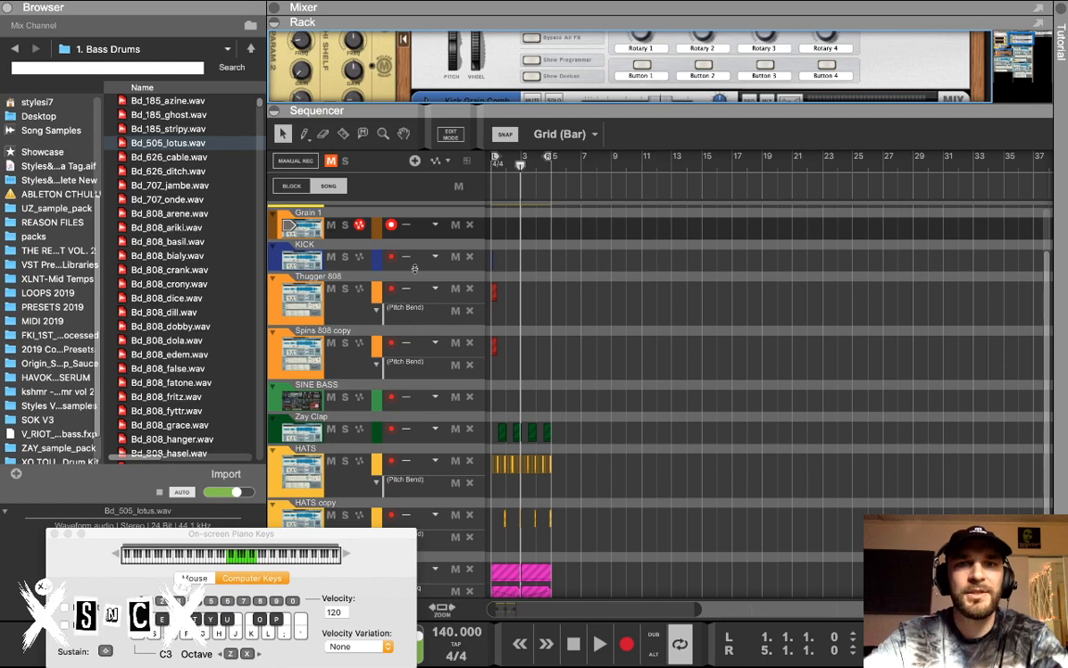
left_click_drag(447, 110, 440, 269)
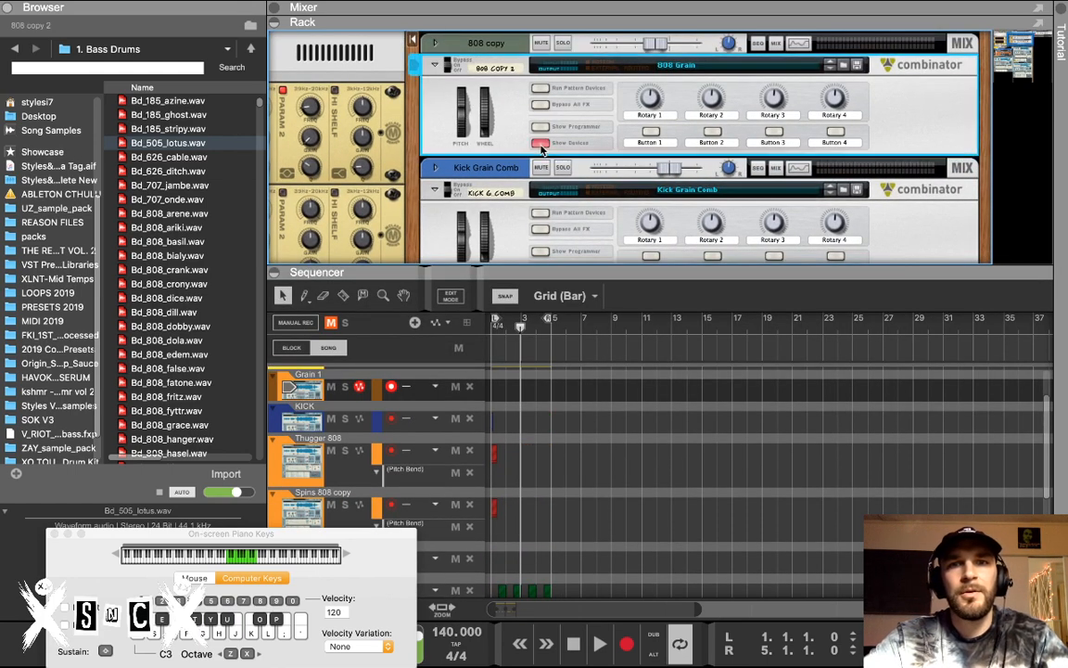
Show the 808 copy combinator's devices, check its Grain's pitch bend range, and select that Grain as the active instrument
left_click(541, 143)
scroll(508, 133, "down", 3)
scroll(508, 132, "down", 5)
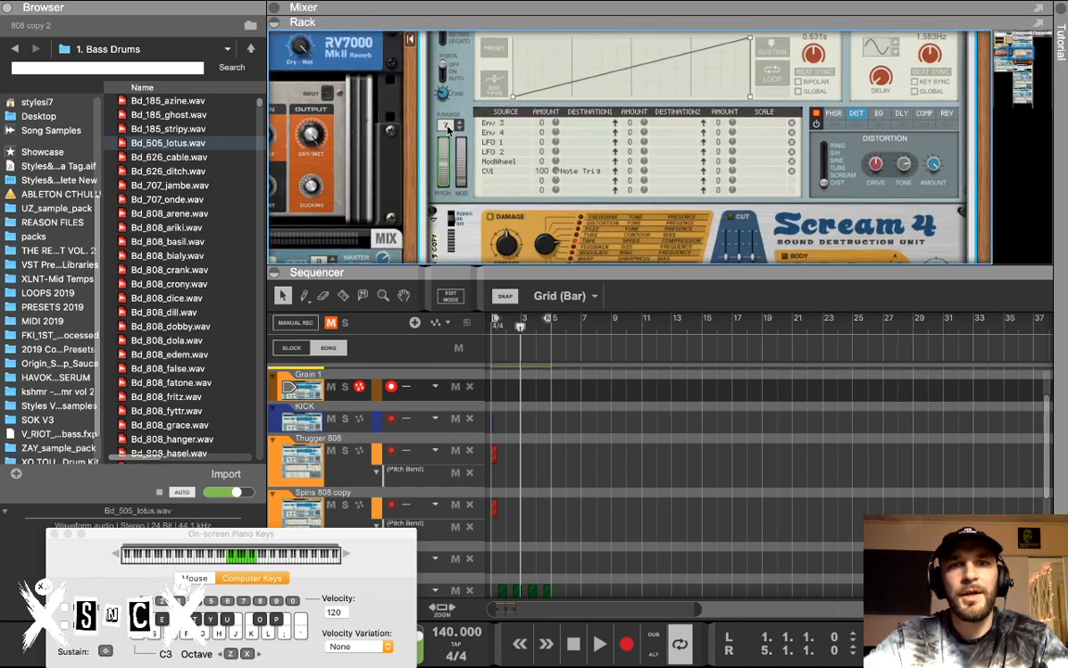
mouse_move(452, 127)
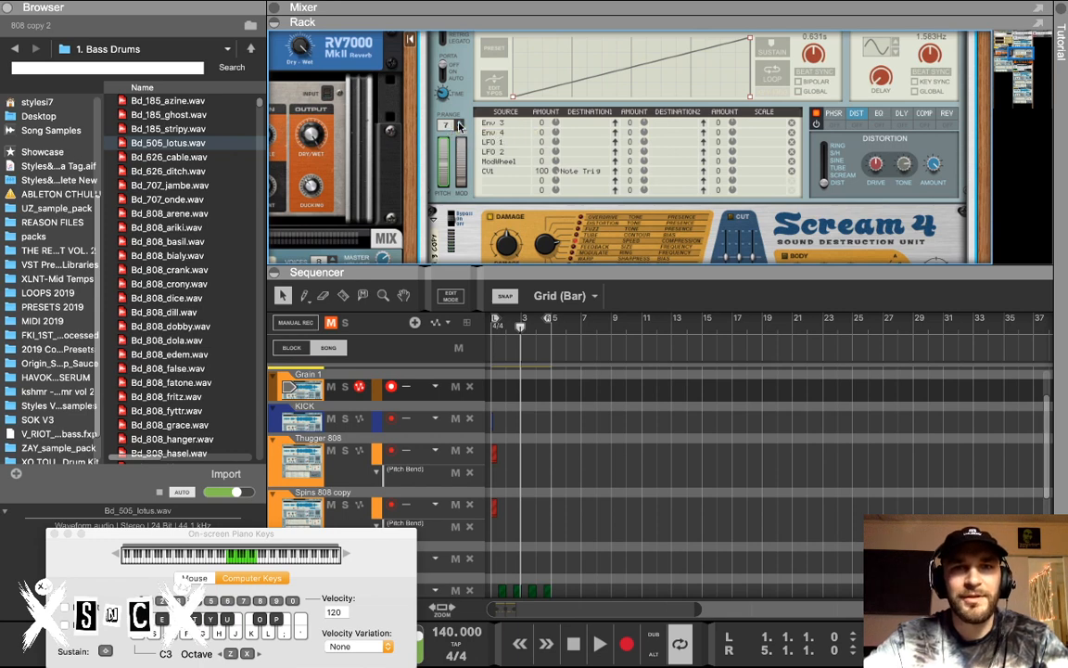
left_click(443, 167)
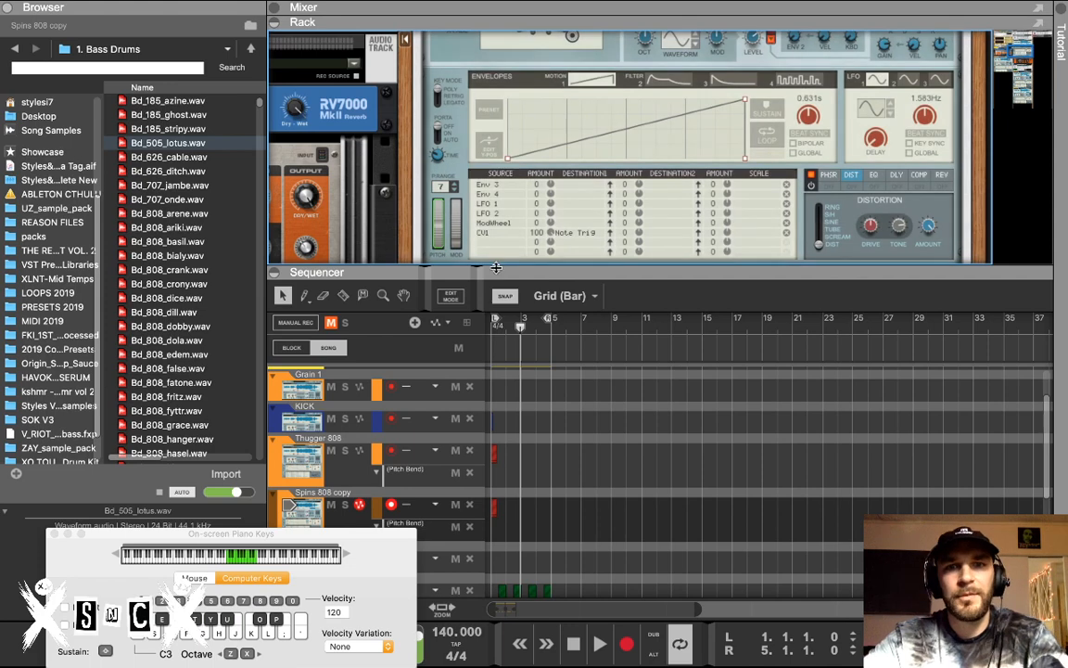
Enlarge the sequencer to look over the whole track list, and hide the On-screen Piano Keys
left_click_drag(496, 267, 496, 109)
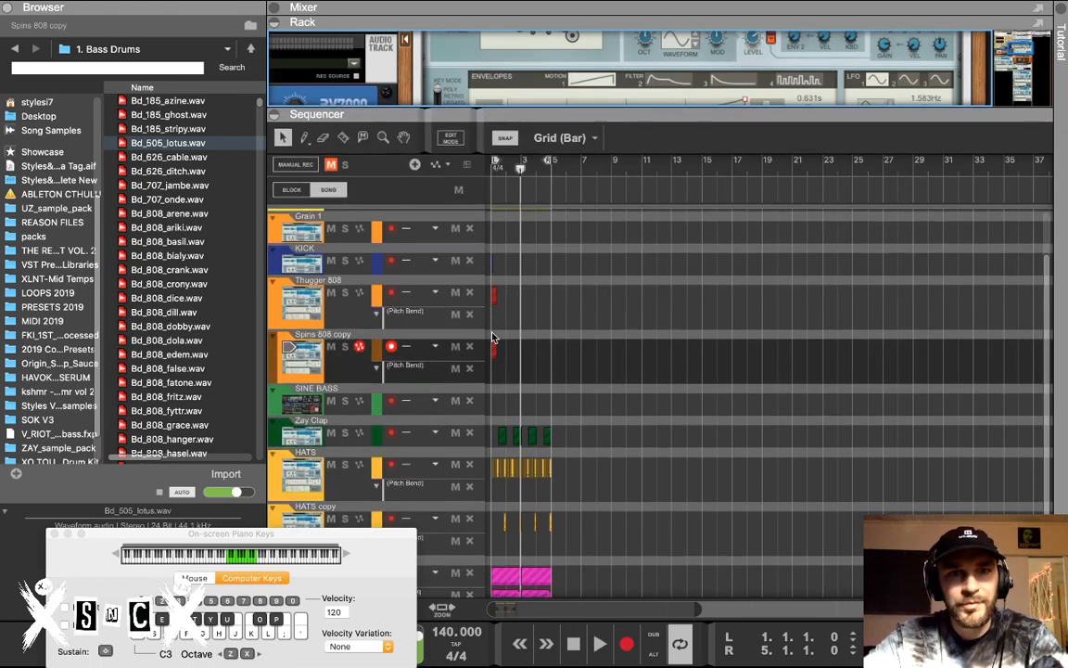
scroll(612, 324, "up", 3)
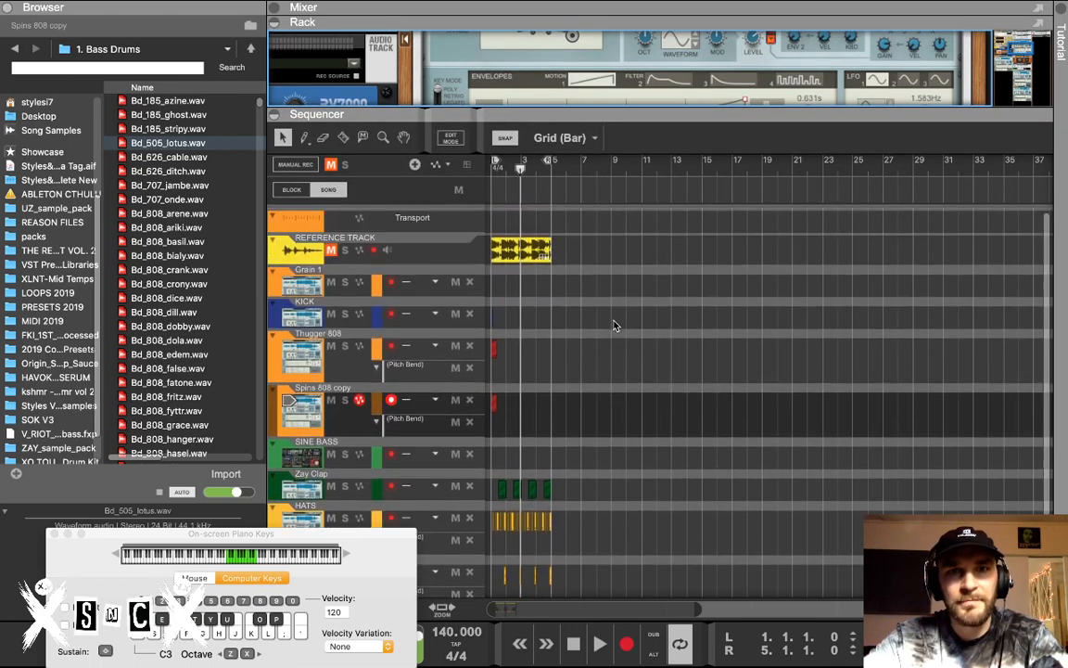
scroll(614, 326, "down", 3)
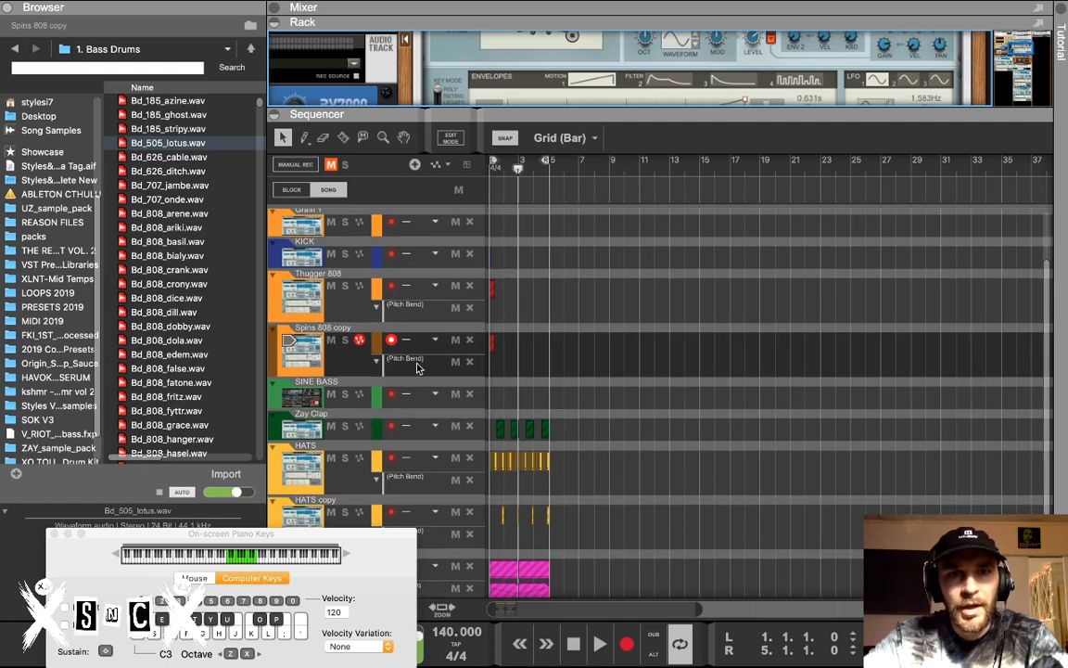
scroll(564, 325, "down", 1)
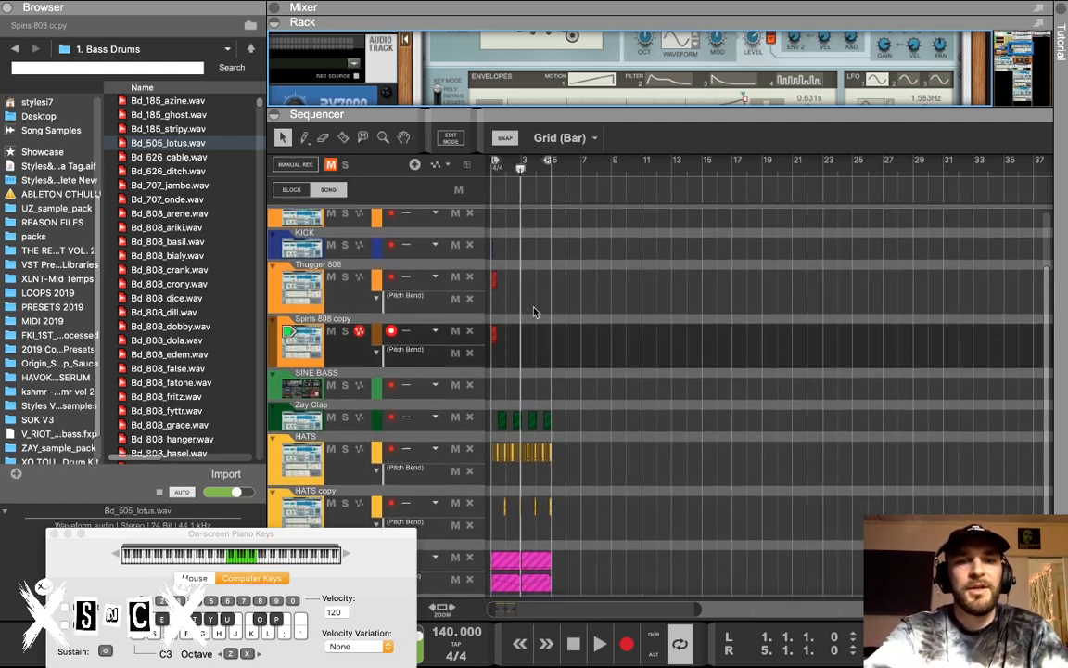
key("F4")
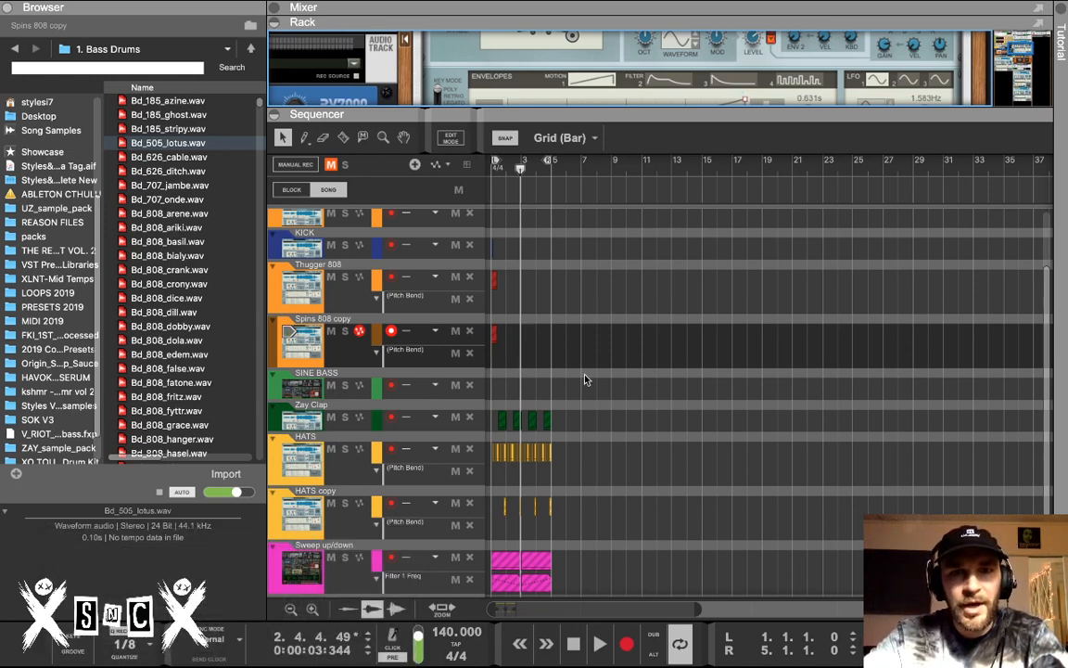
scroll(580, 378, "up", 2)
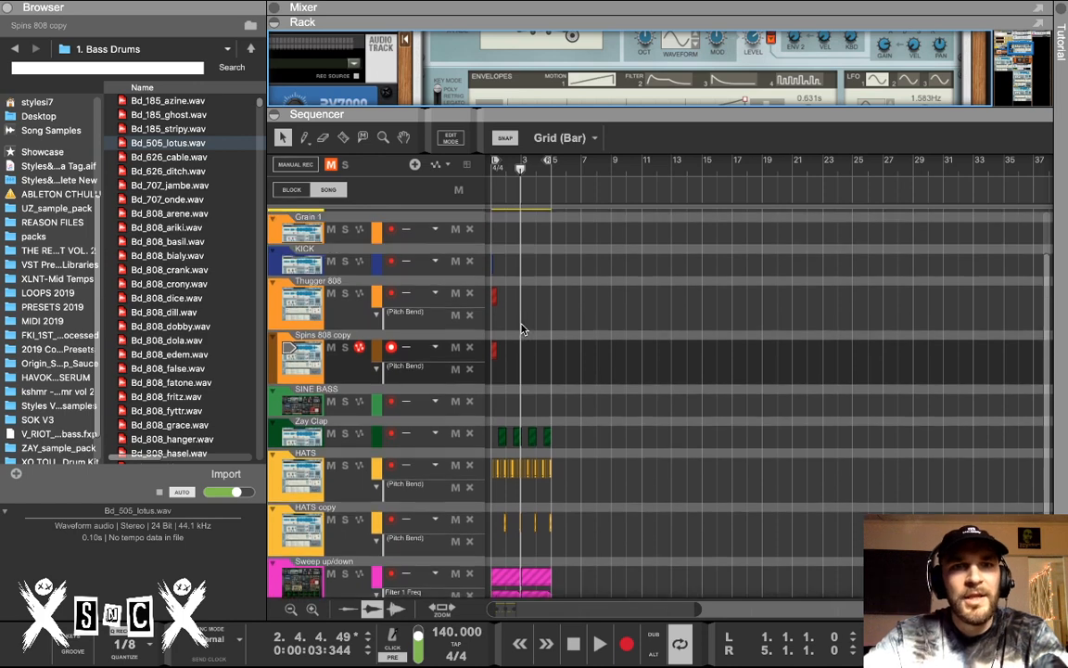
scroll(324, 297, "up", 2)
Show the On-screen Piano Keys with the Thugger 808 track active, and switch the active track to Spins 808 copy
left_click(341, 354)
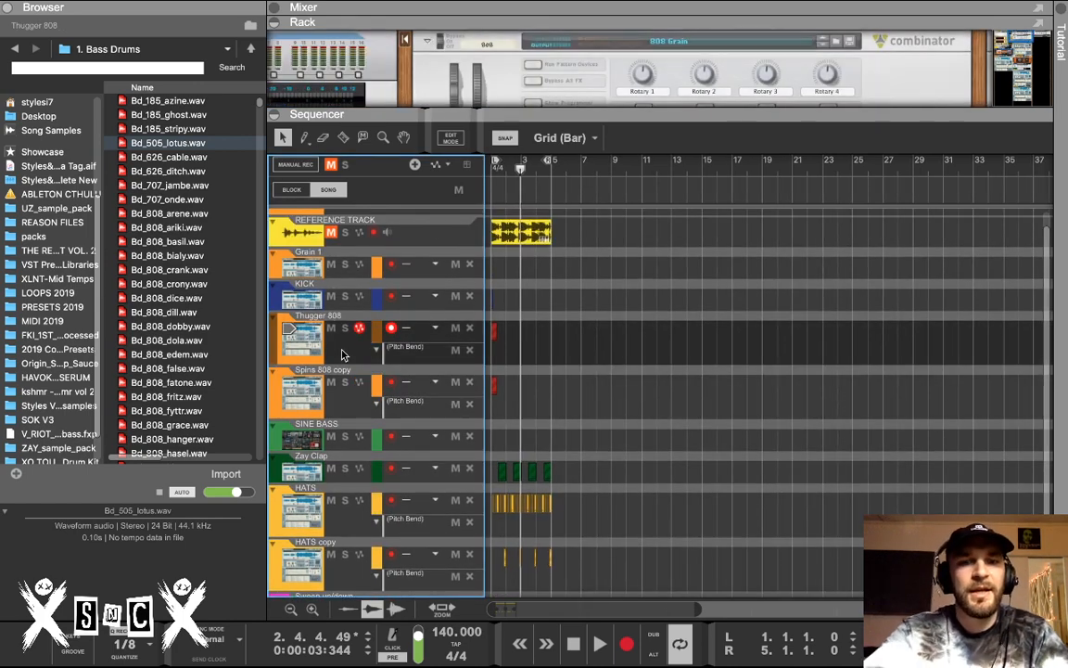
key("F4")
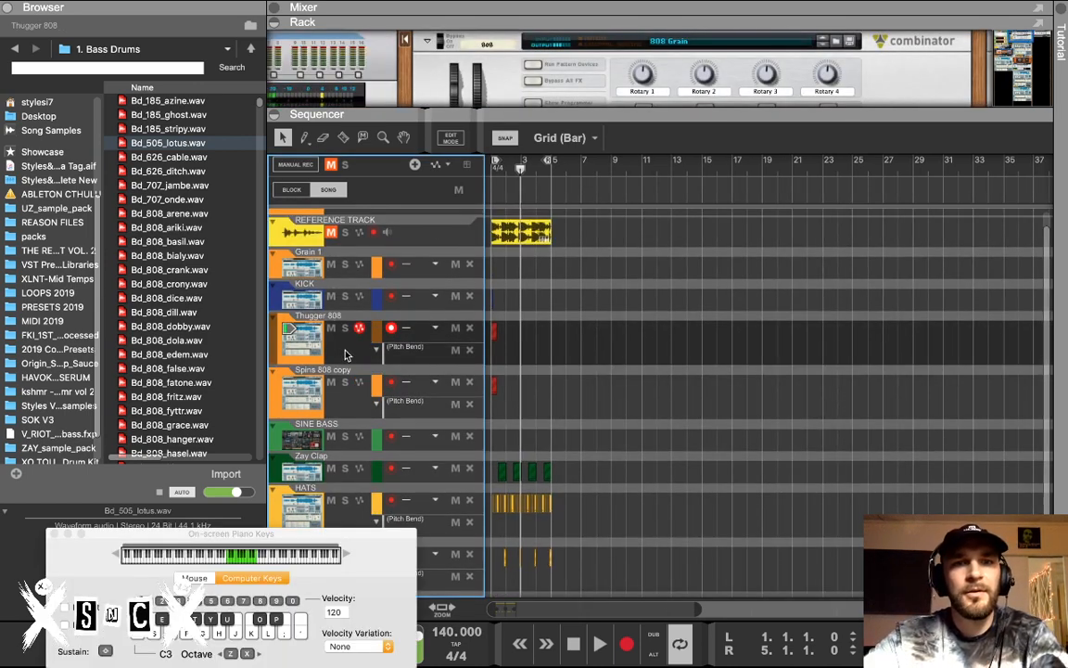
left_click(337, 410)
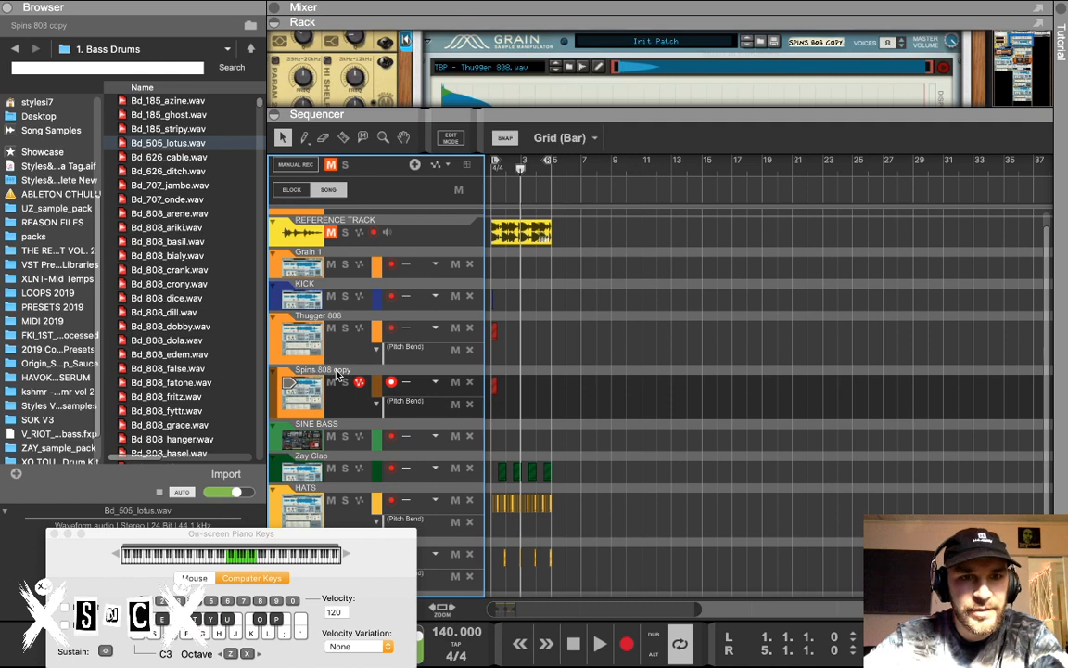
Make HATS the active track and hide the On-screen Piano Keys
scroll(339, 375, "down", 3)
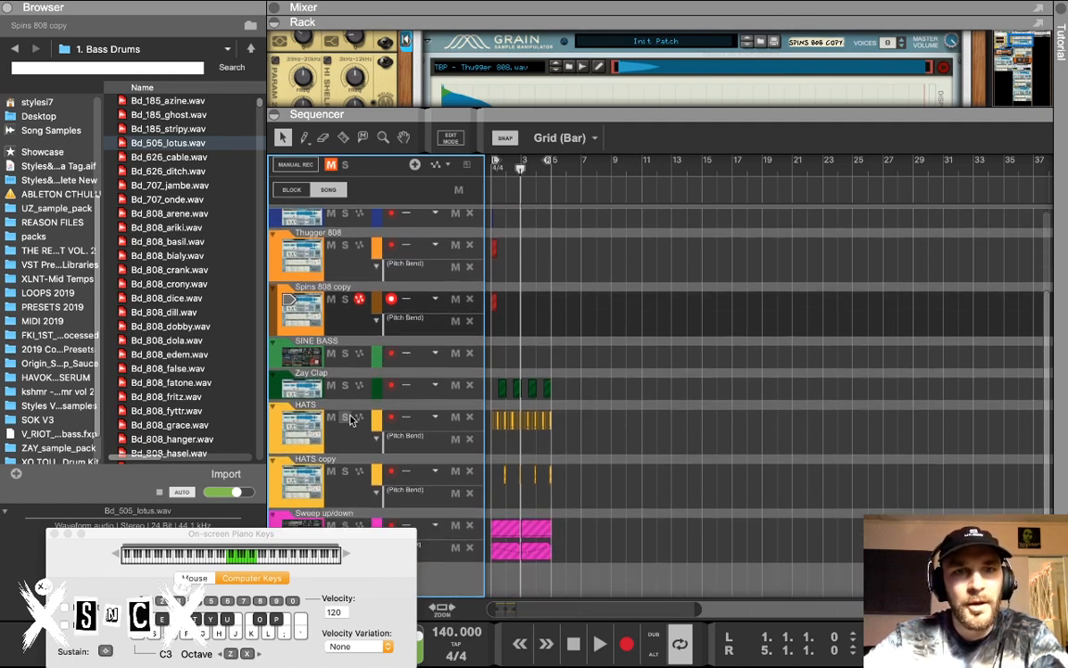
left_click(342, 442)
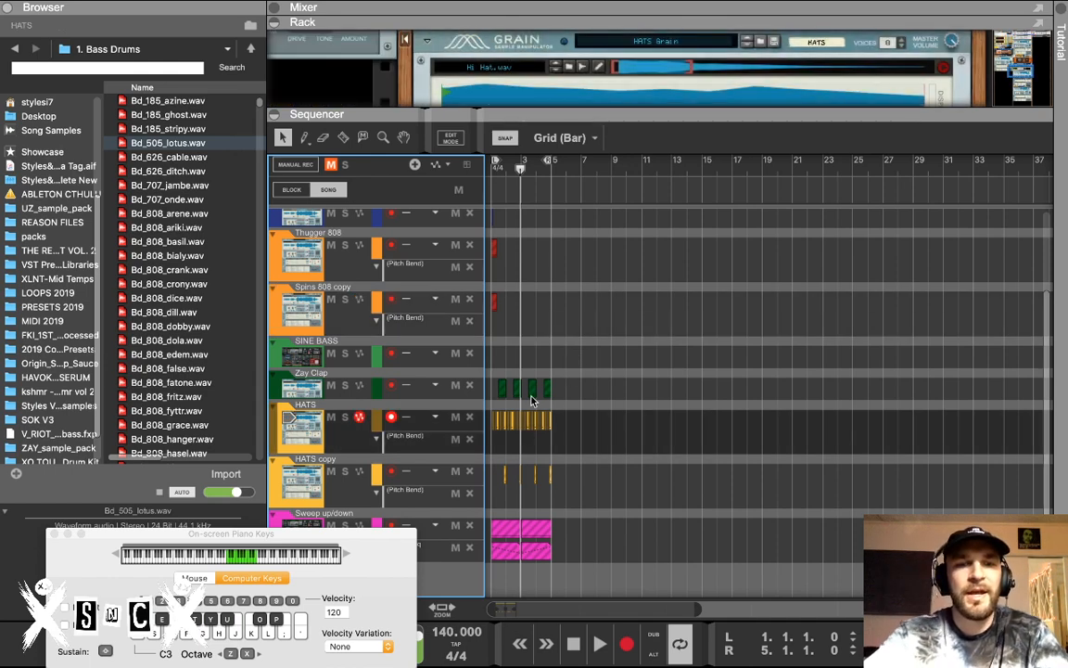
key("F4")
Select all the hi-hat clips on the HATS track across the first four bars
scroll(551, 434, "up", 3)
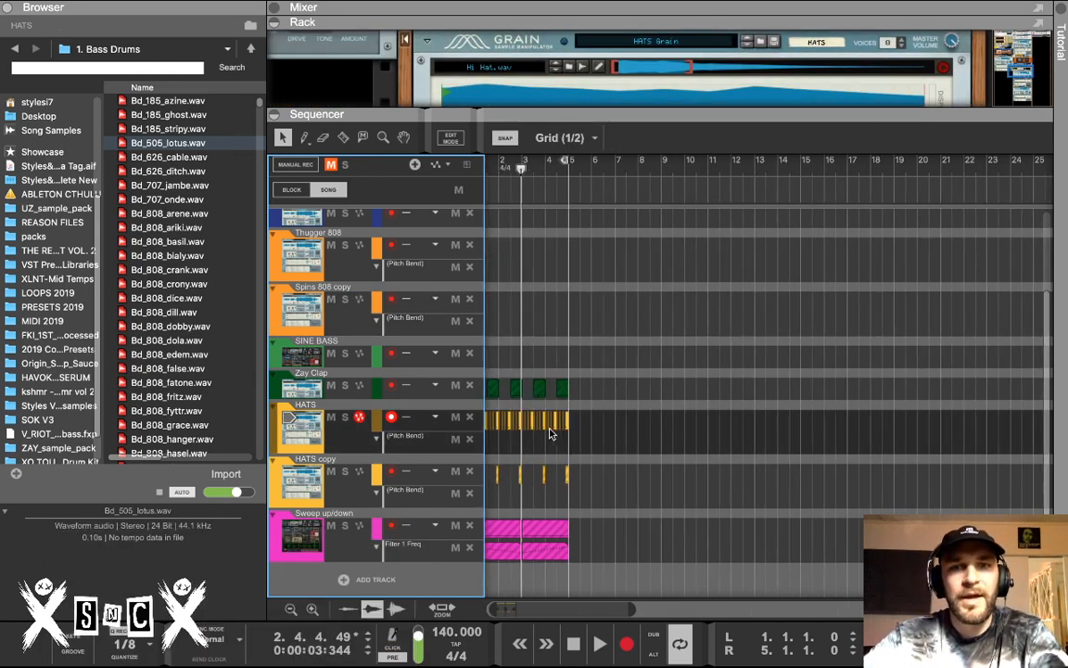
scroll(524, 443, "up", 2)
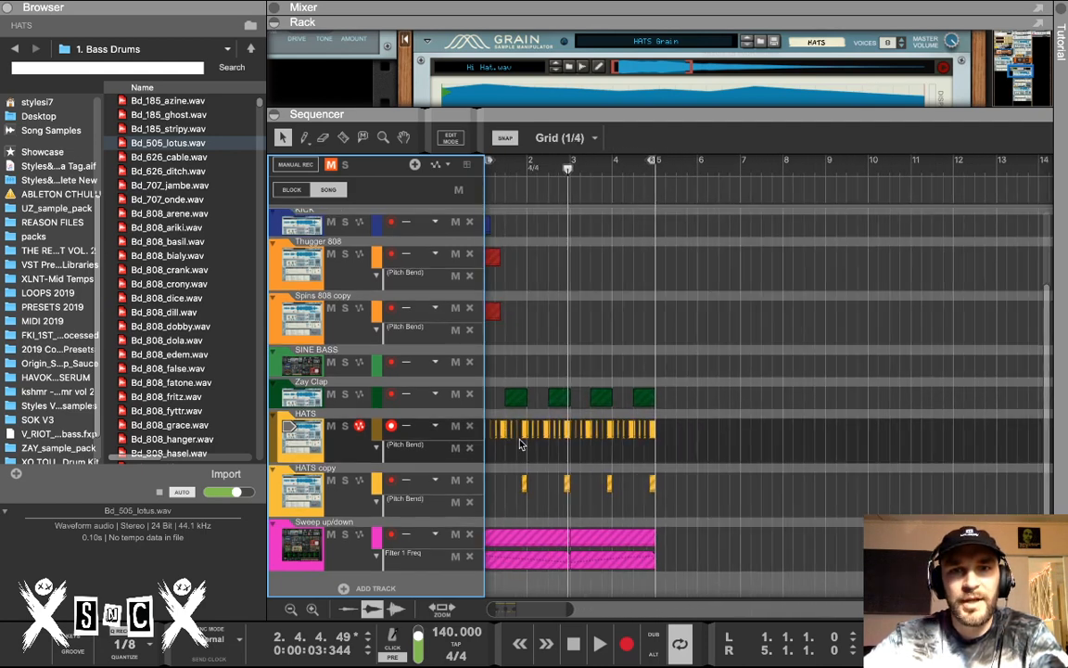
scroll(692, 448, "up", 3)
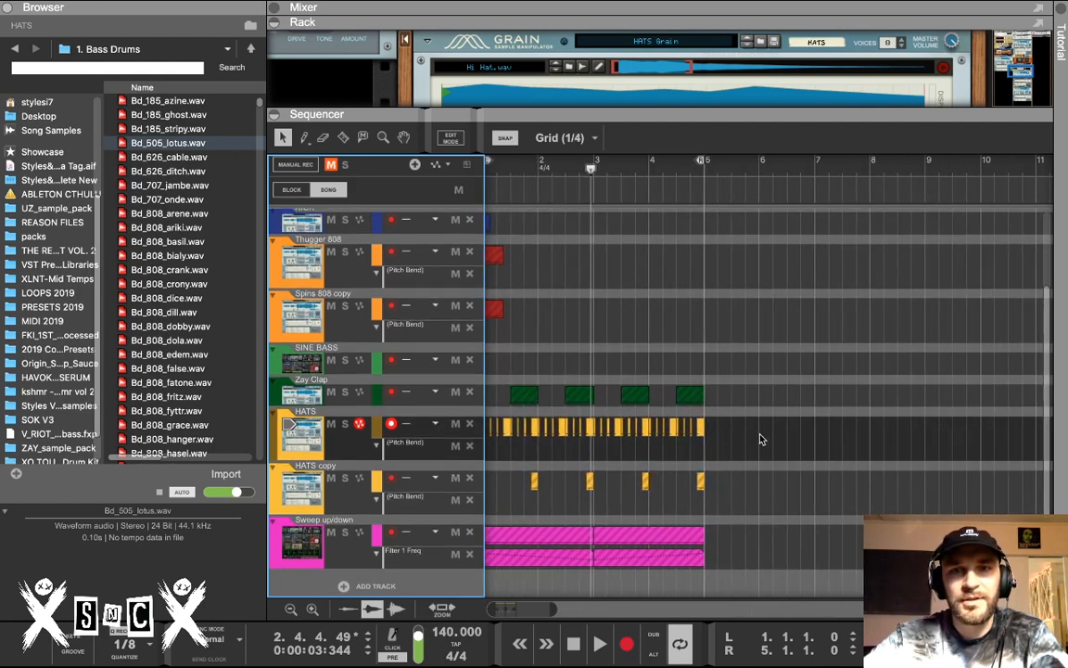
scroll(758, 438, "up", 3)
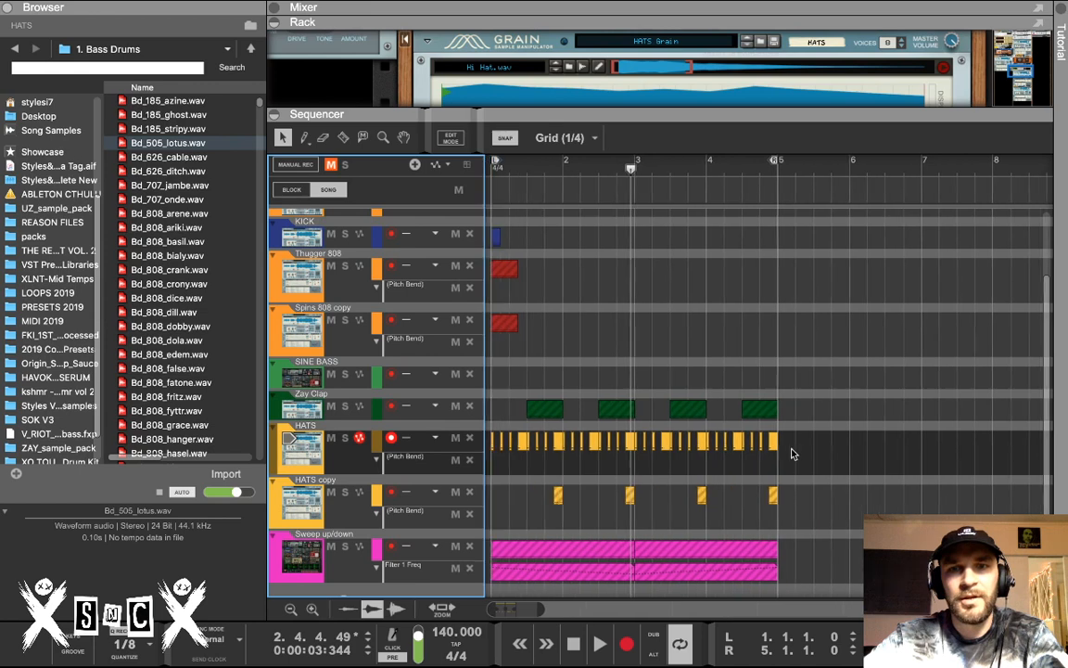
left_click(793, 453)
scroll(797, 445, "down", 1)
scroll(603, 436, "up", 1)
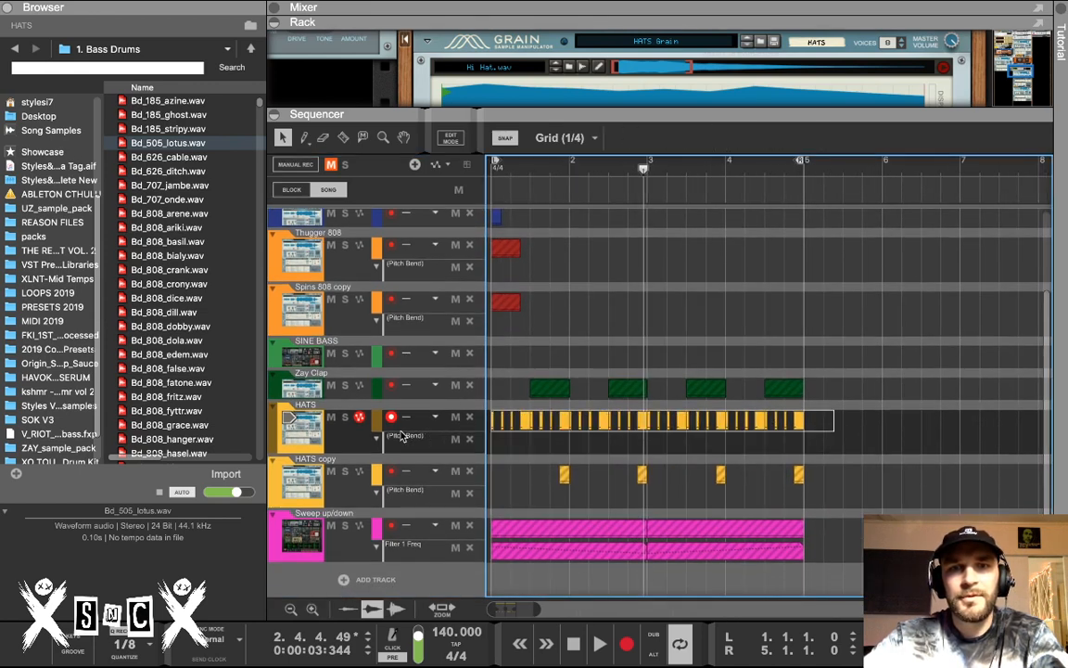
left_click_drag(400, 435, 396, 435)
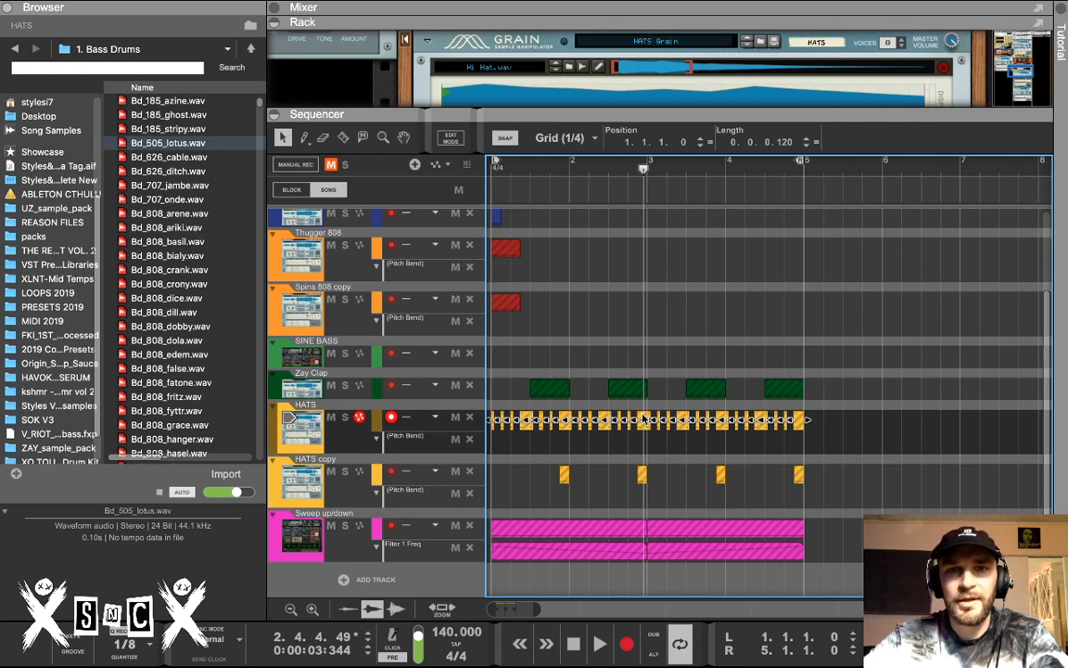
Draw a two-beat clip on the KICK track at position 1.3.1 and delete it
scroll(649, 417, "up", 3)
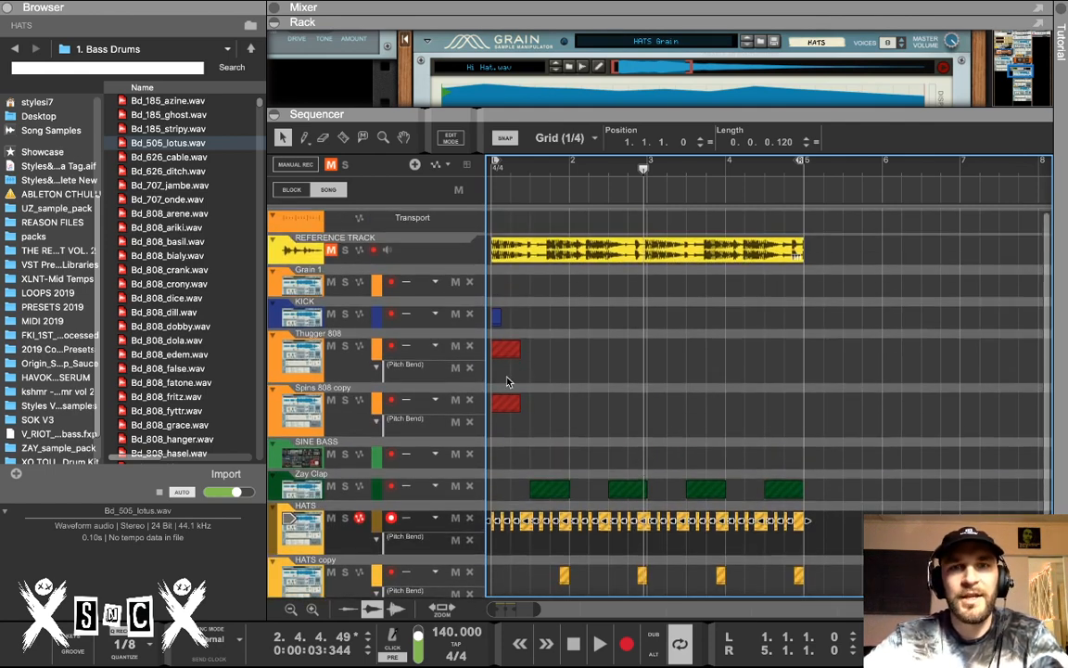
left_click(530, 320)
left_click_drag(531, 320, 569, 320)
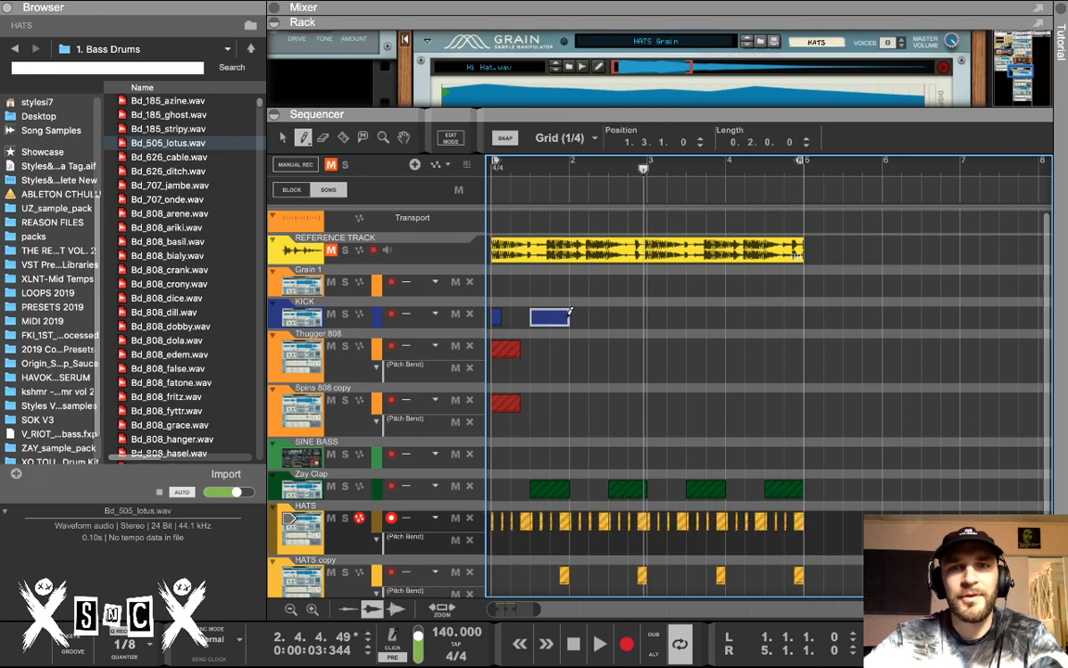
key("Delete")
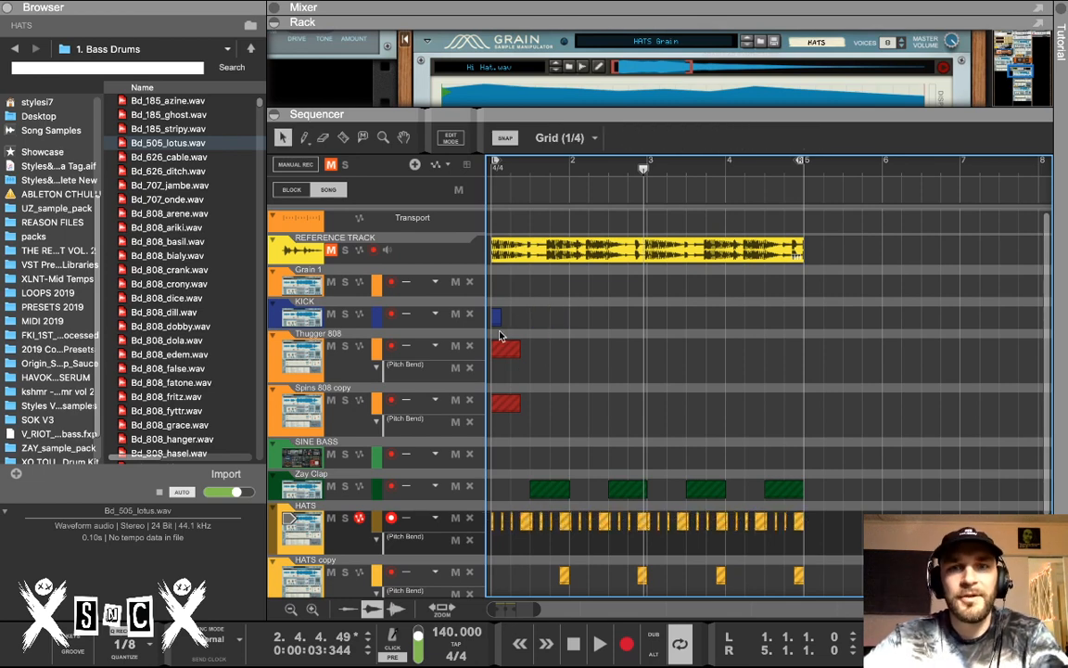
Look over the drum track clips and select the short clip at the start of the KICK track
scroll(551, 337, "down", 5)
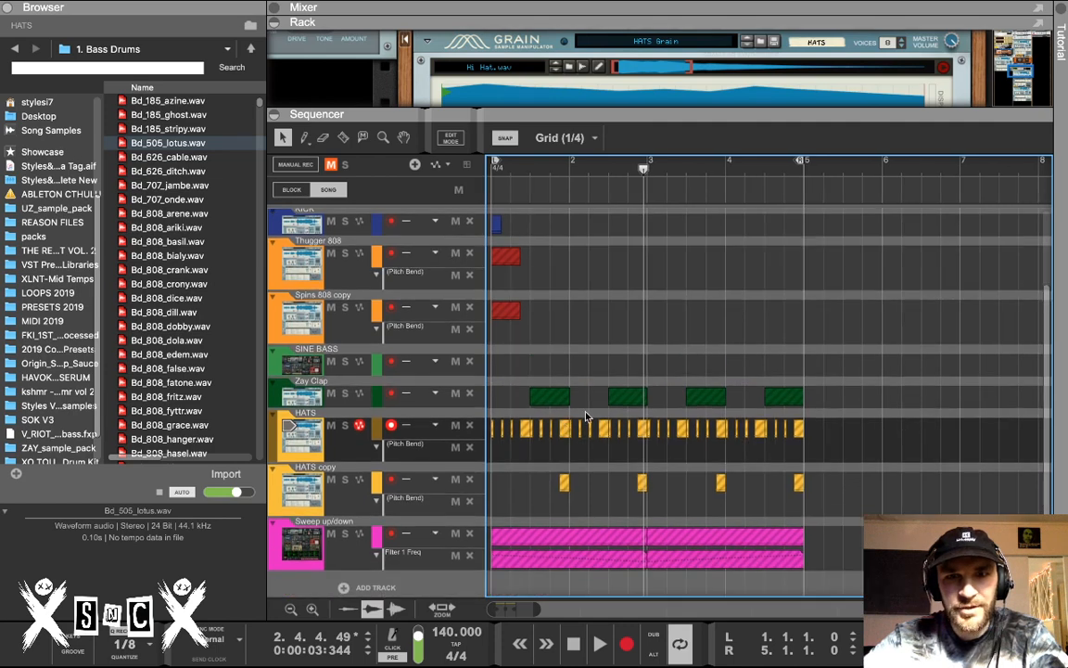
scroll(497, 382, "up", 4)
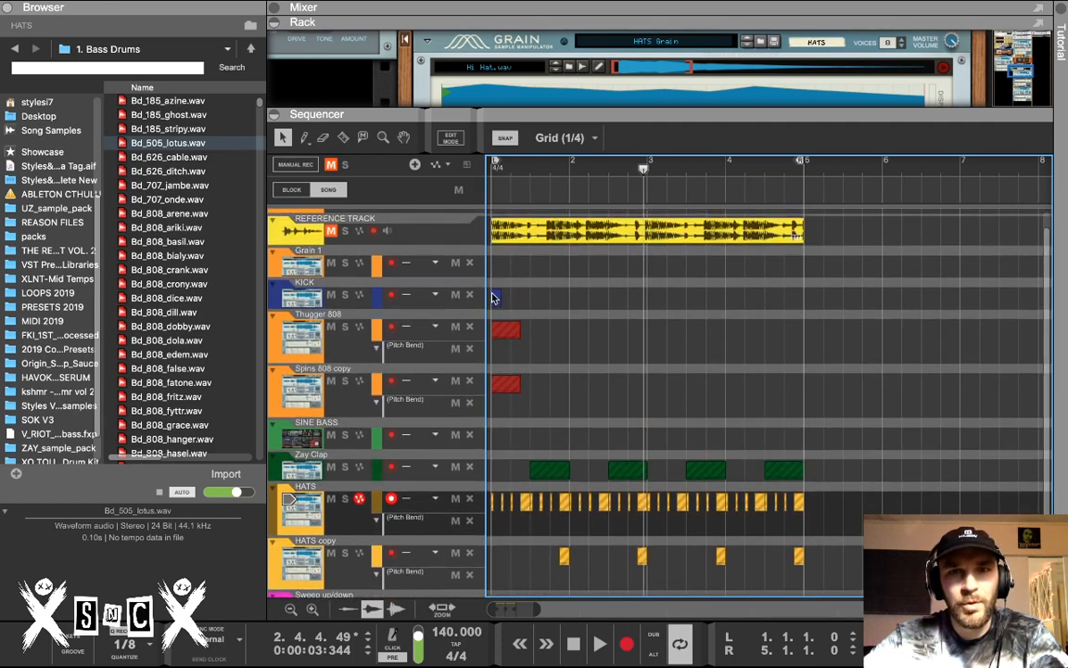
left_click(496, 299)
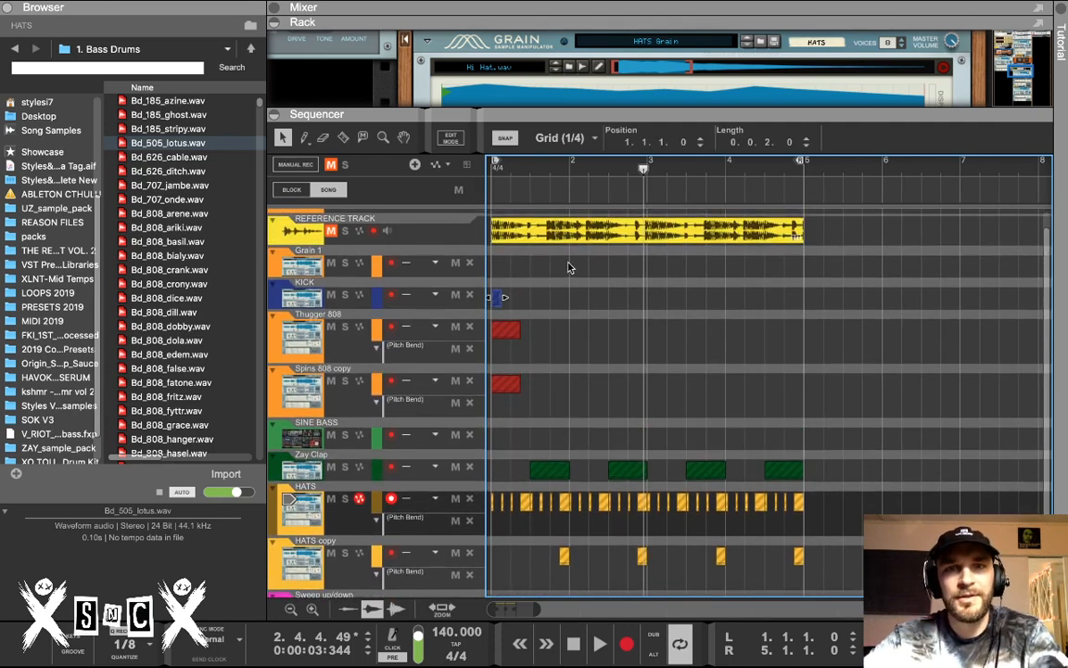
Select the Sweep up/down track, unfold its Thor synthesizer in the rack to view it, and enlarge the sequencer again
scroll(569, 268, "down", 4)
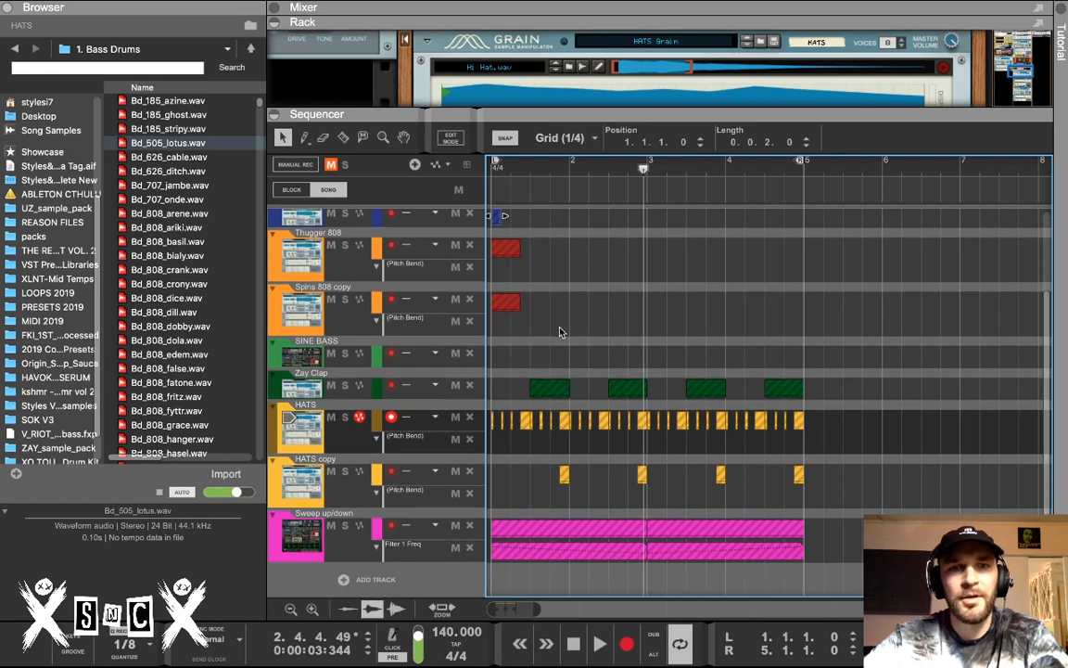
left_click(339, 553)
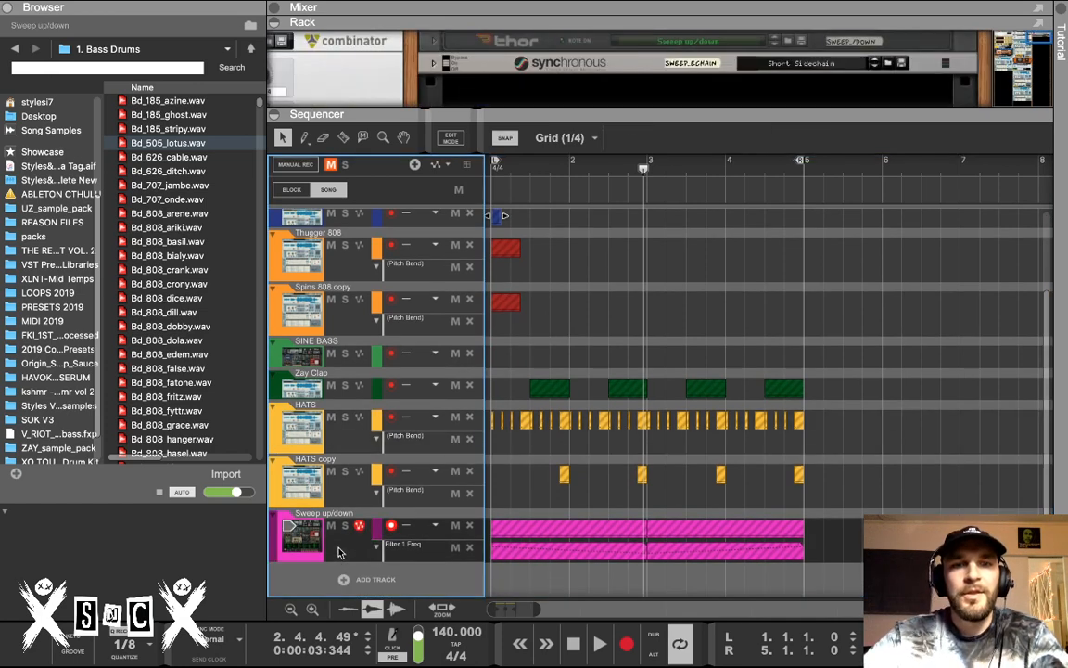
left_click_drag(537, 115, 533, 236)
scroll(467, 137, "up", 2)
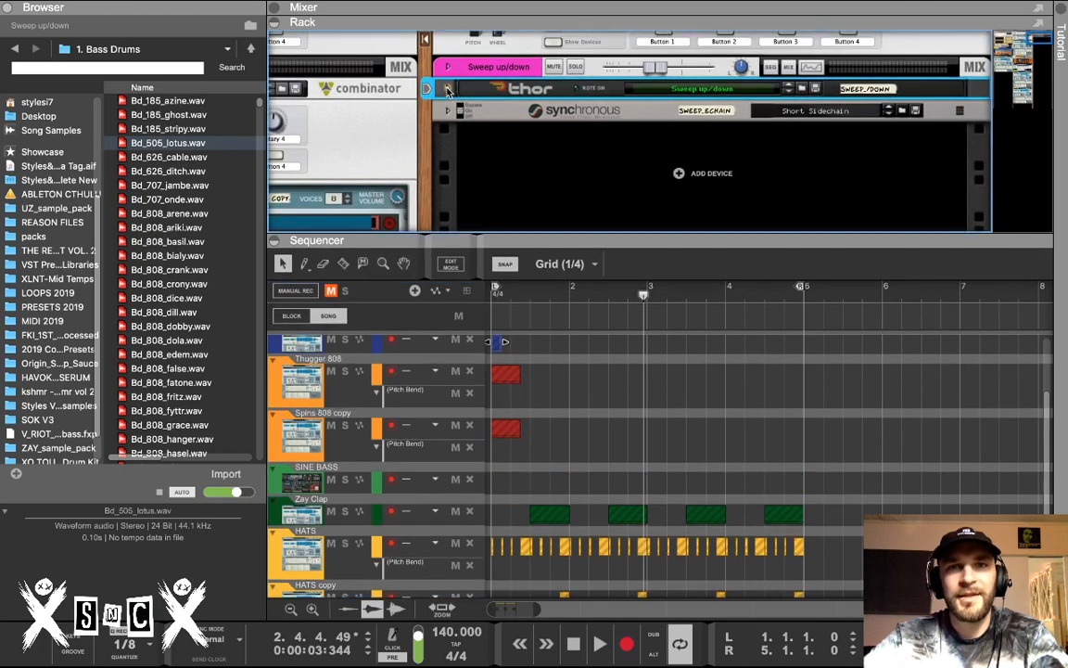
left_click(448, 89)
scroll(529, 190, "down", 1)
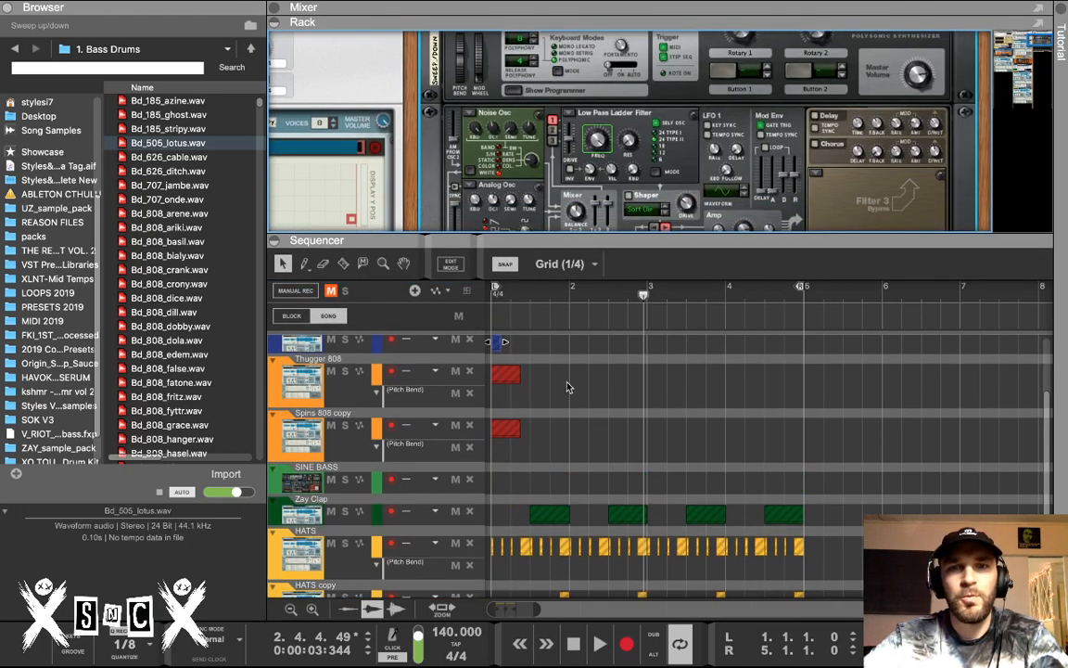
left_click_drag(561, 234, 561, 97)
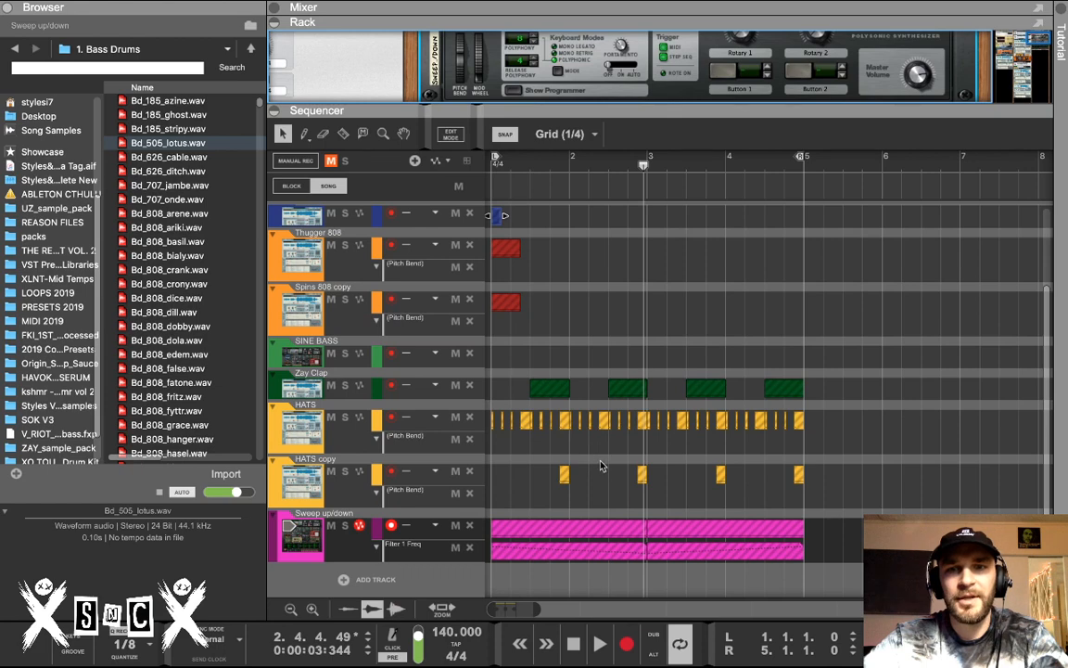
Select the Sweep up/down note and Filter 1 Freq clips, and play the song from the beginning
left_click(654, 538)
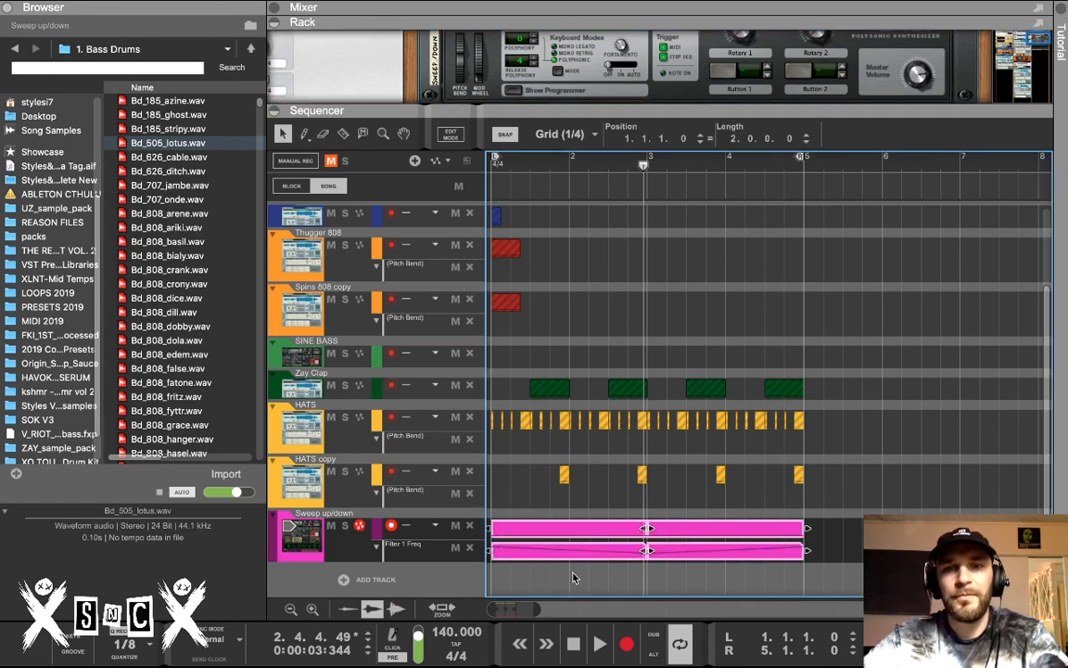
left_click_drag(553, 171, 405, 176)
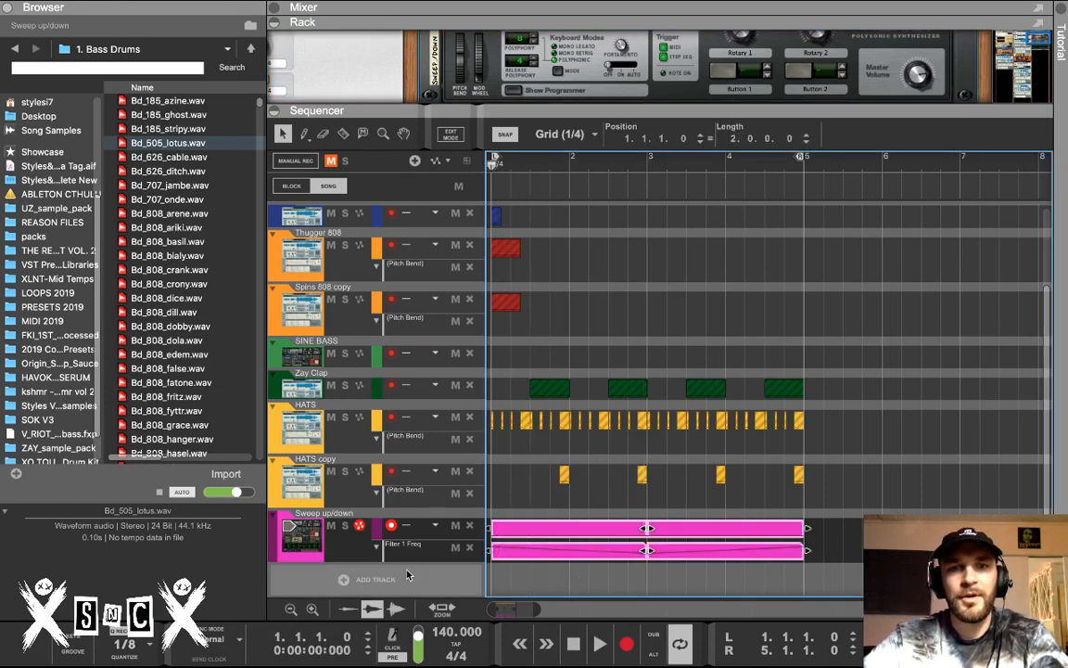
left_click(355, 552)
key("space")
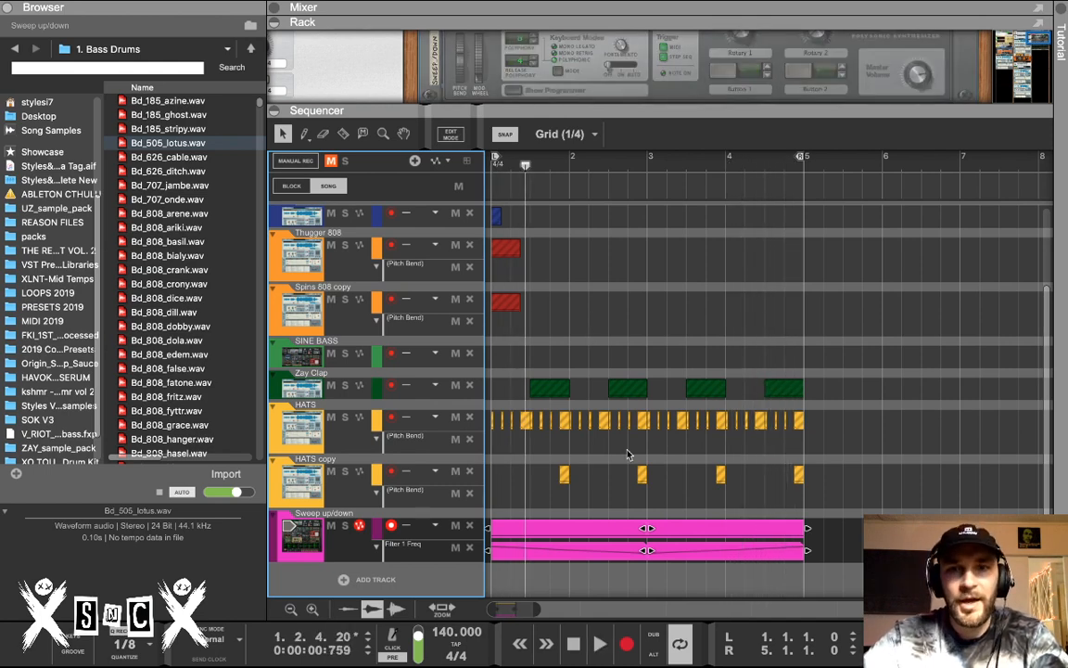
Enlarge the rack, reset the Sweep up/down Thor synthesizer to its initial patch, and set its first oscillator to Noise
scroll(627, 448, "up", 3)
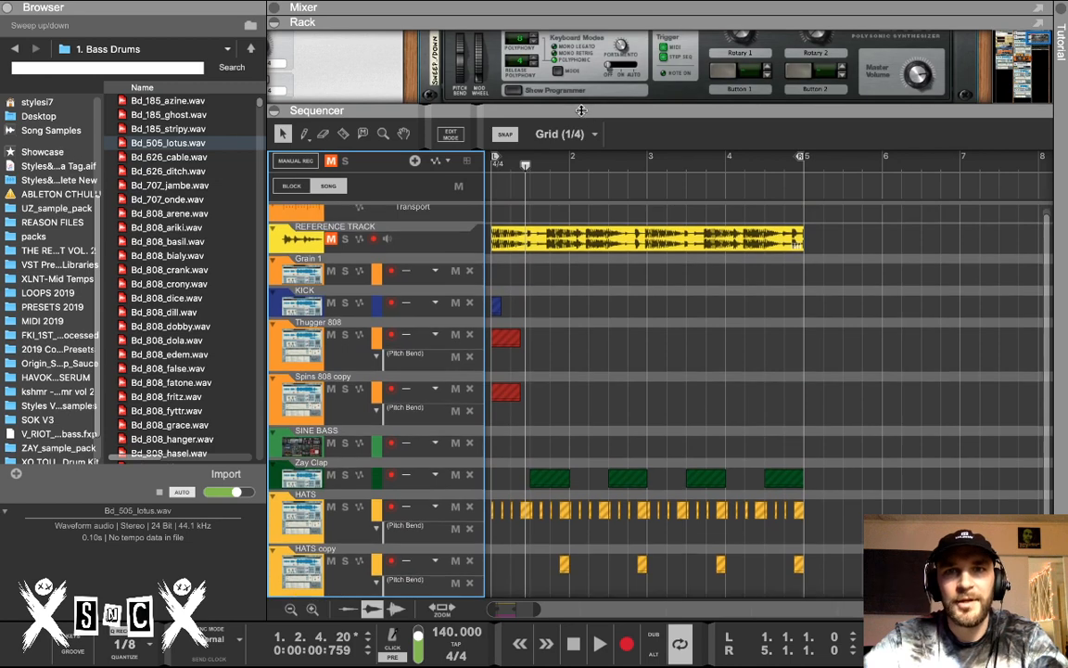
left_click_drag(581, 108, 576, 407)
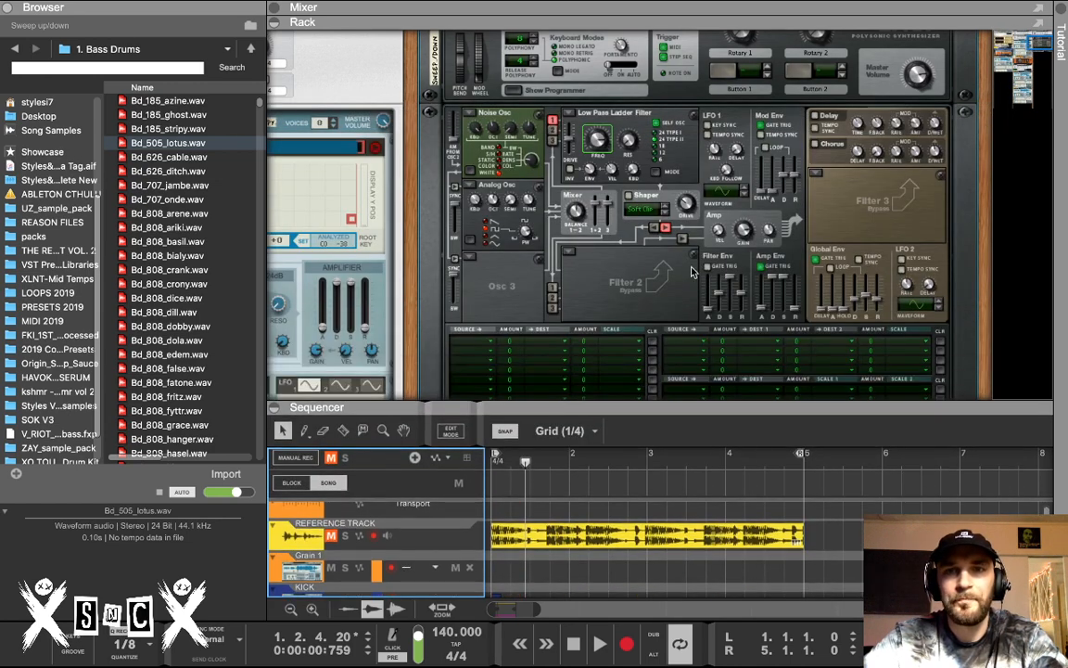
scroll(688, 271, "up", 3)
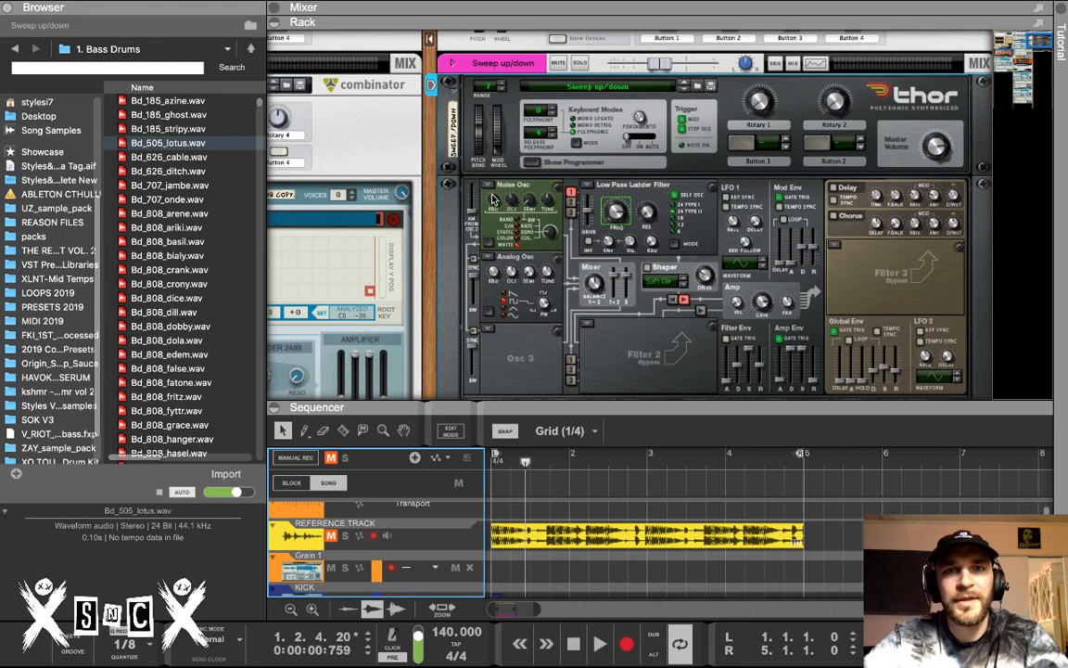
right_click(510, 162)
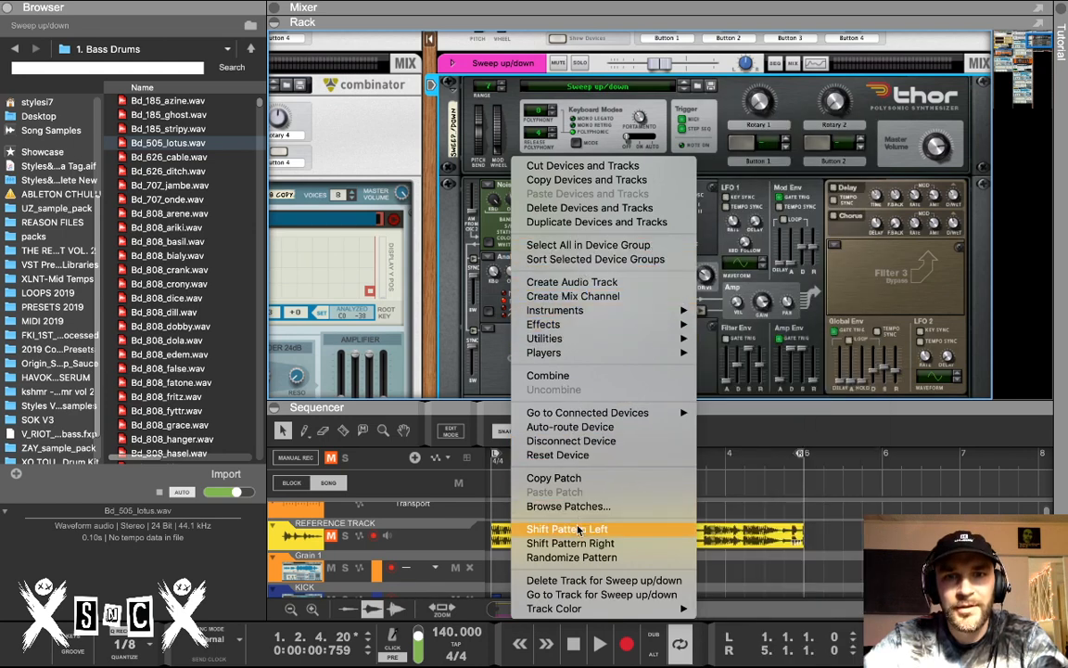
left_click(572, 454)
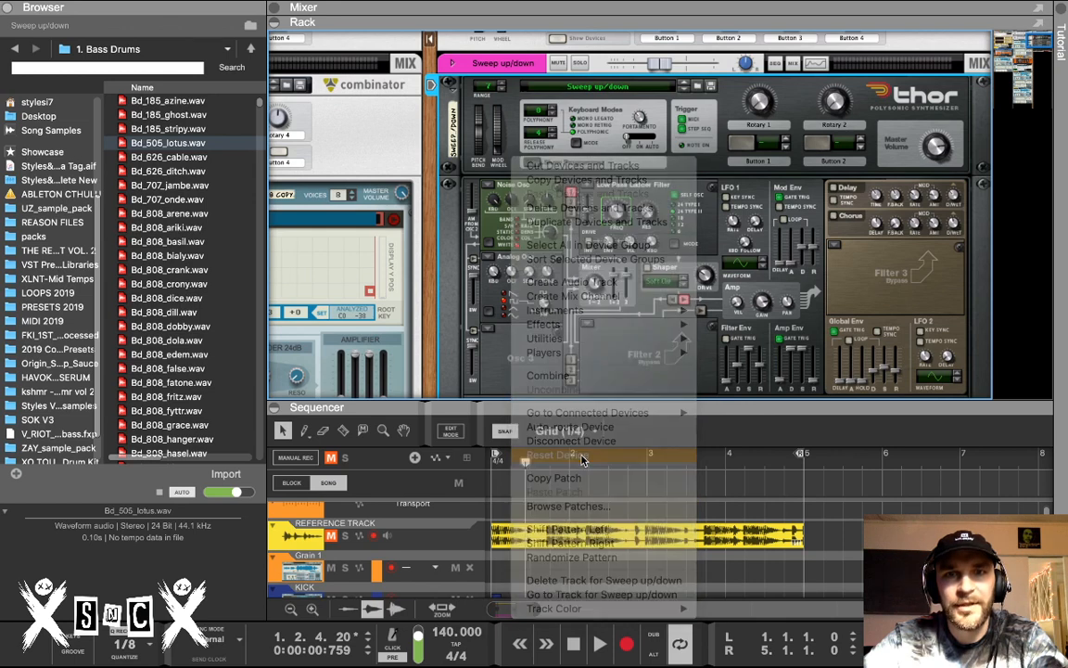
left_click(490, 187)
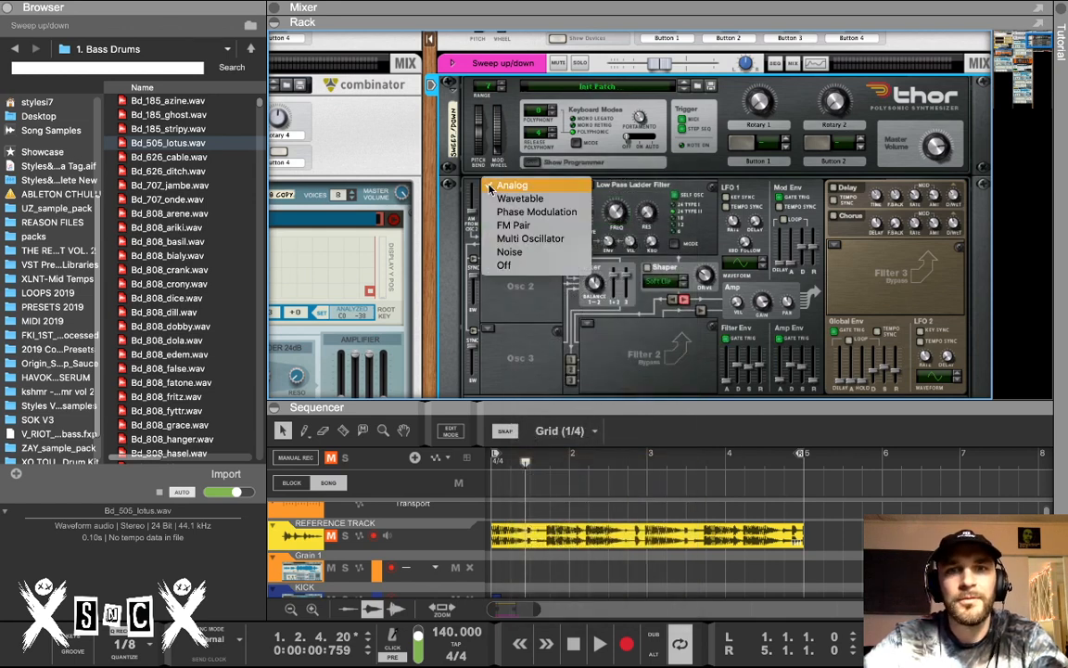
left_click(507, 252)
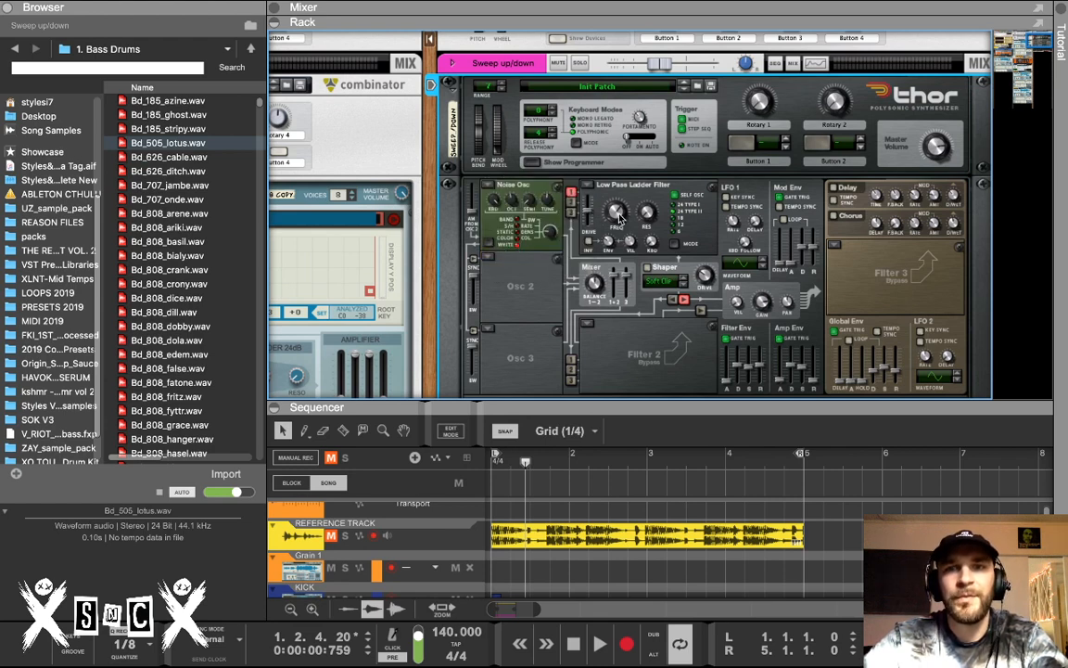
Delete the Filter 1 Freq automation lane with its data and create a fresh one for Thor's low pass filter frequency
mouse_move(619, 215)
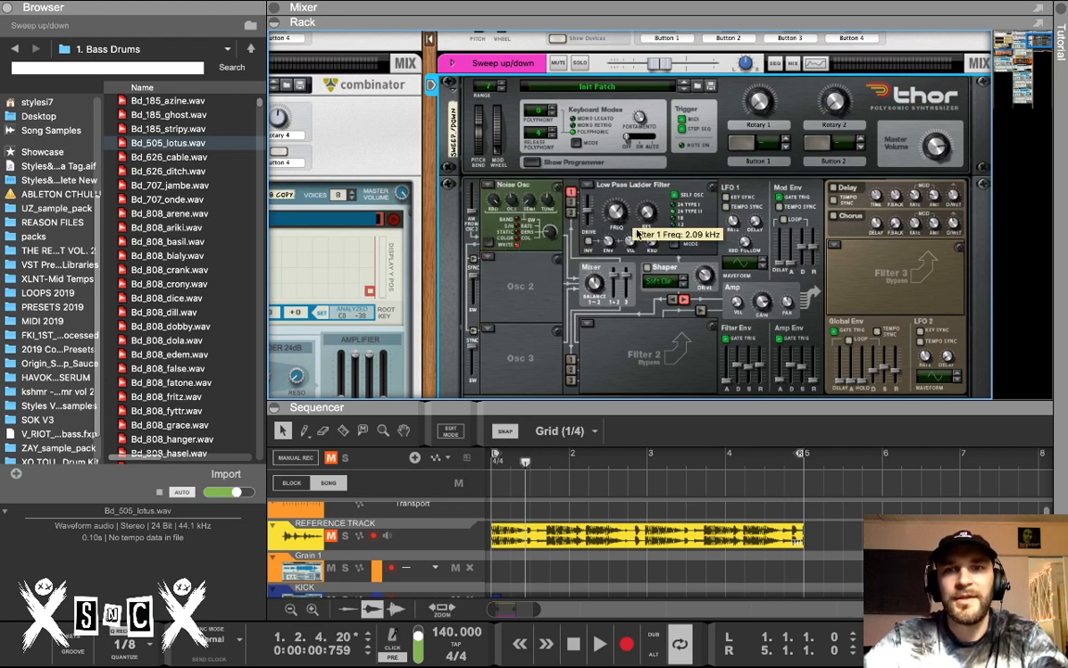
scroll(637, 234, "down", 1)
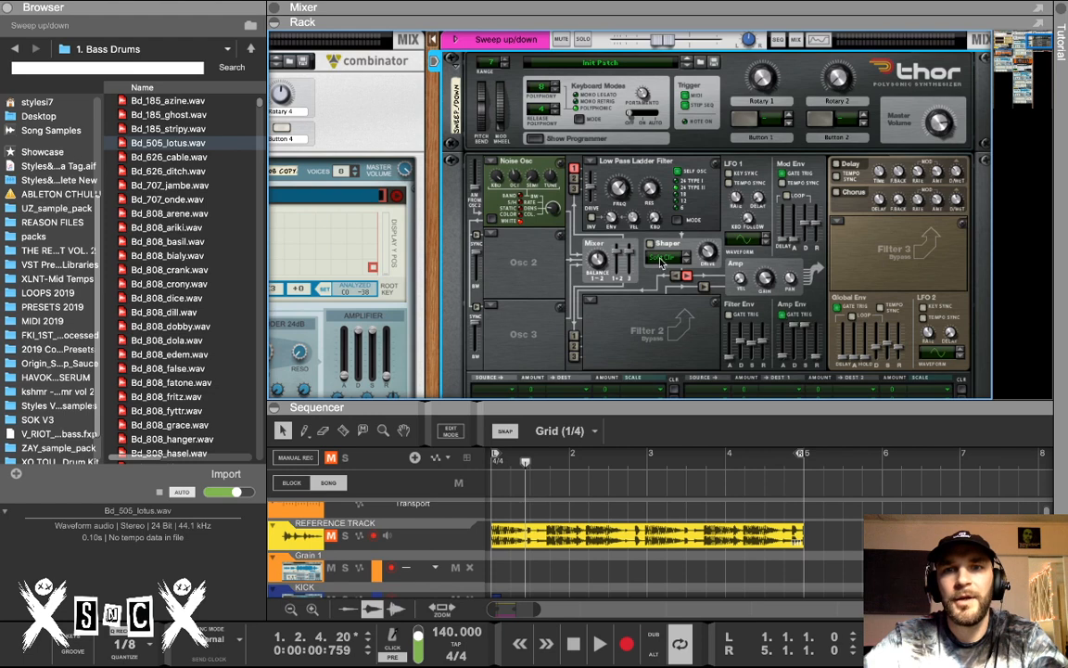
mouse_move(623, 191)
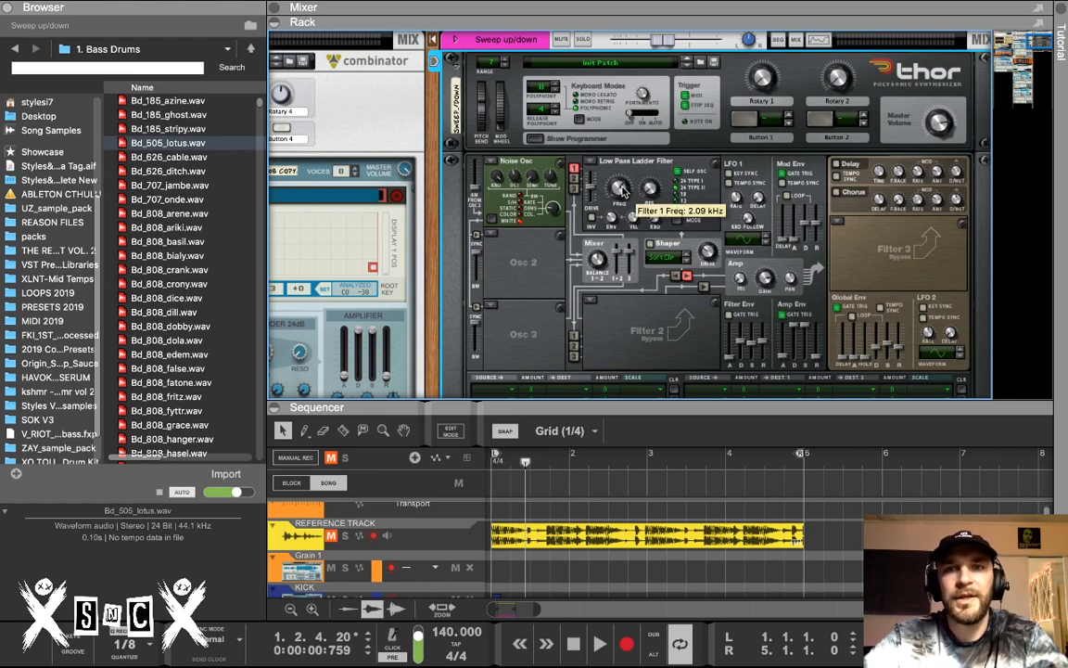
left_click(623, 191, "alt")
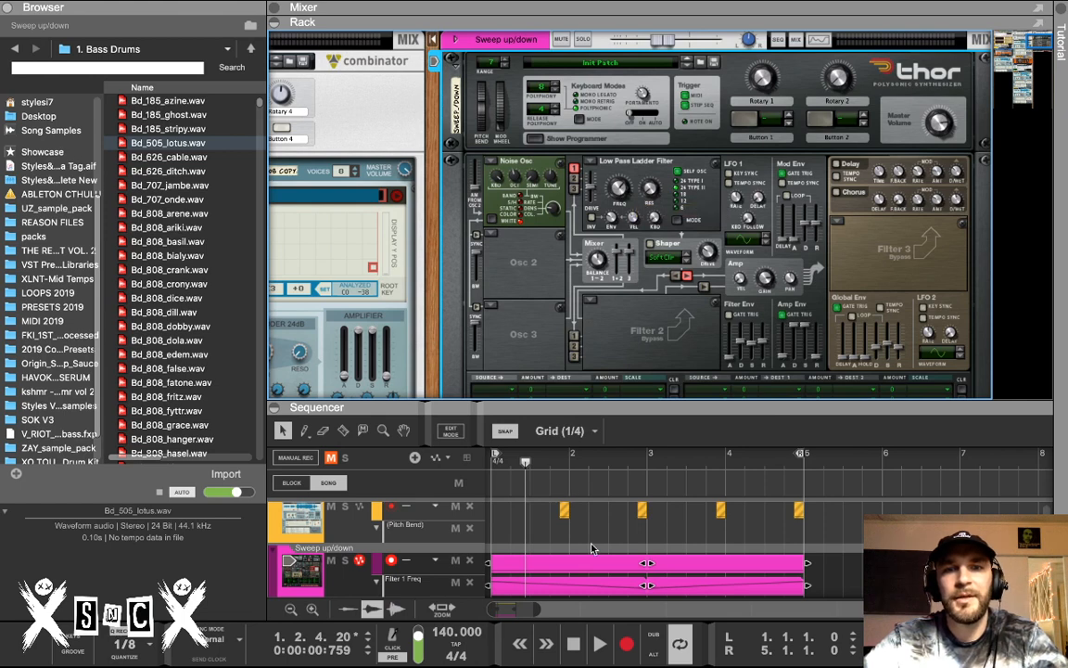
scroll(605, 552, "down", 1)
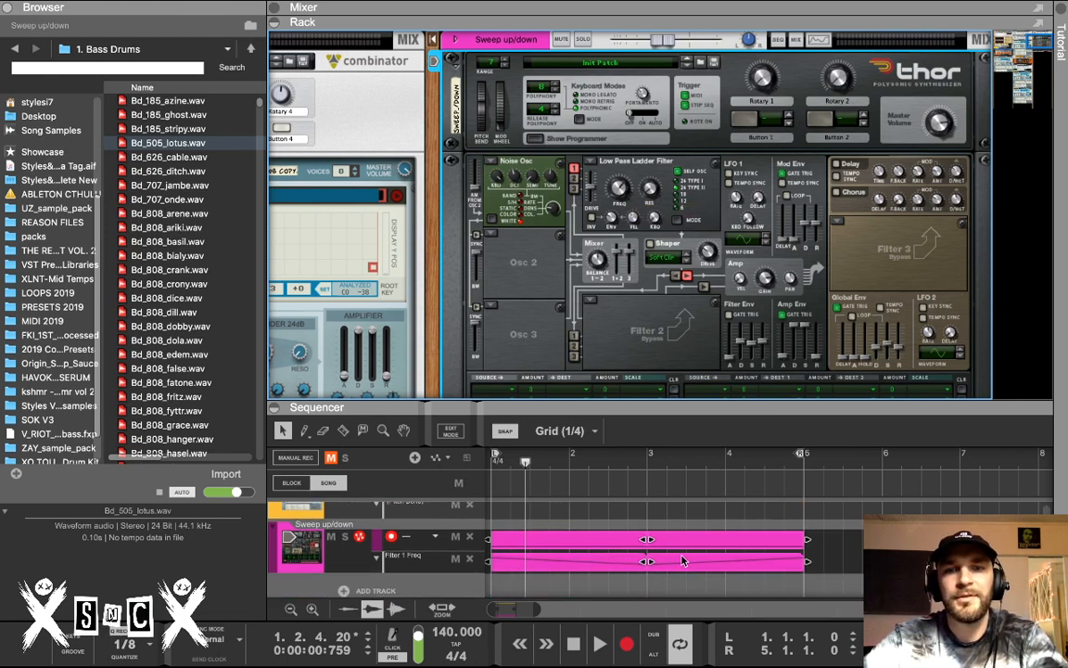
left_click(470, 559)
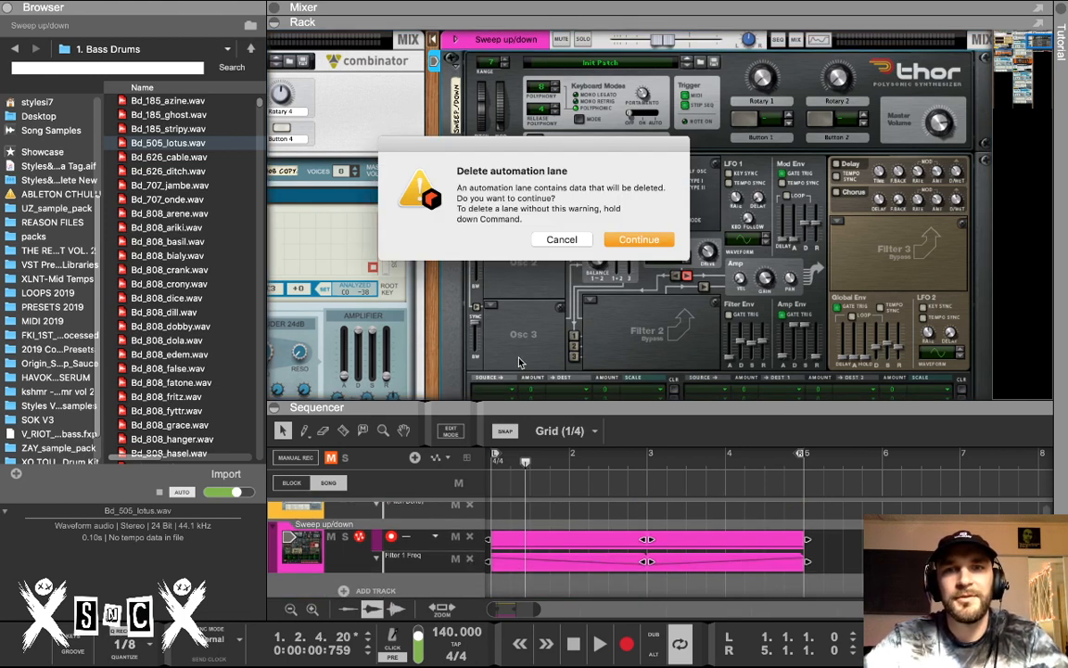
left_click(631, 240)
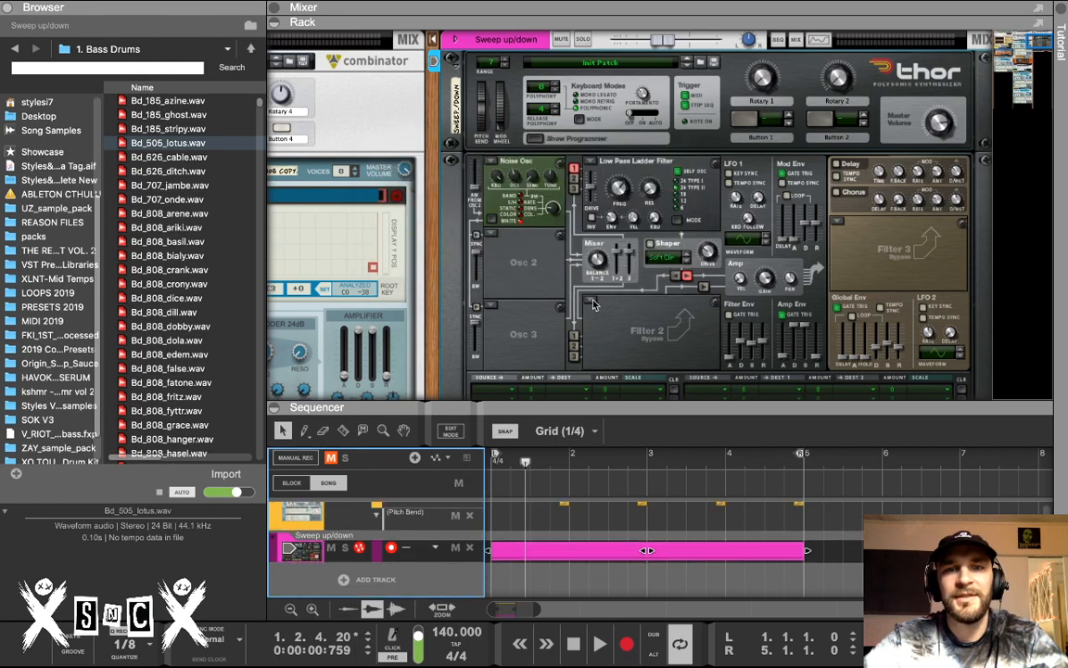
left_click(620, 188, "alt")
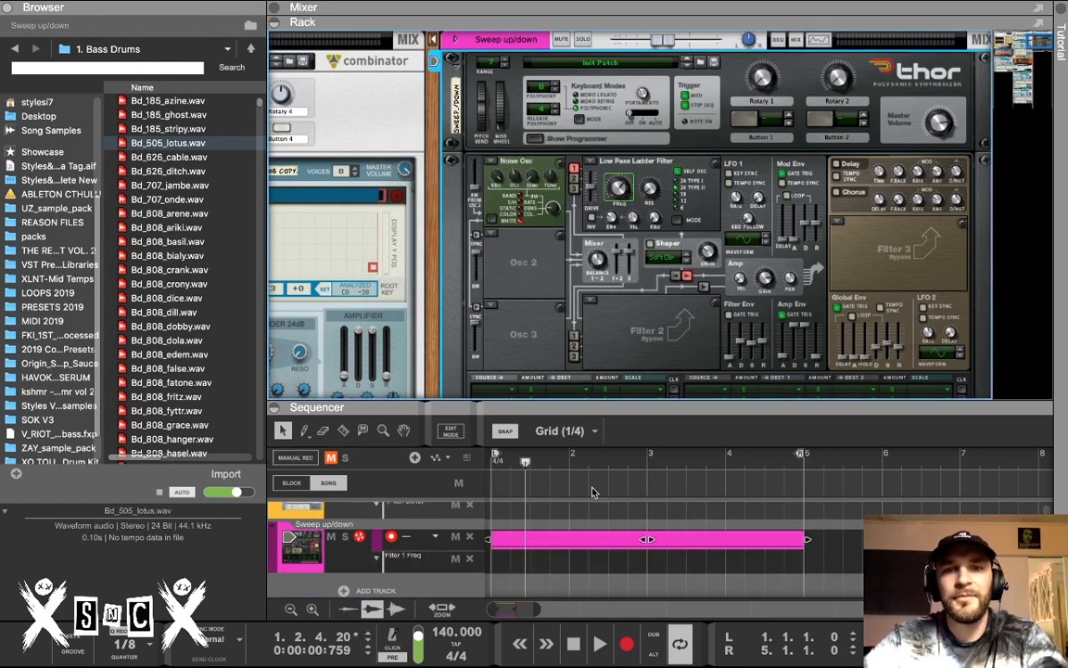
Draw a two-bar automation clip at position 1.1.1 in the Filter 1 Freq lane
key("w")
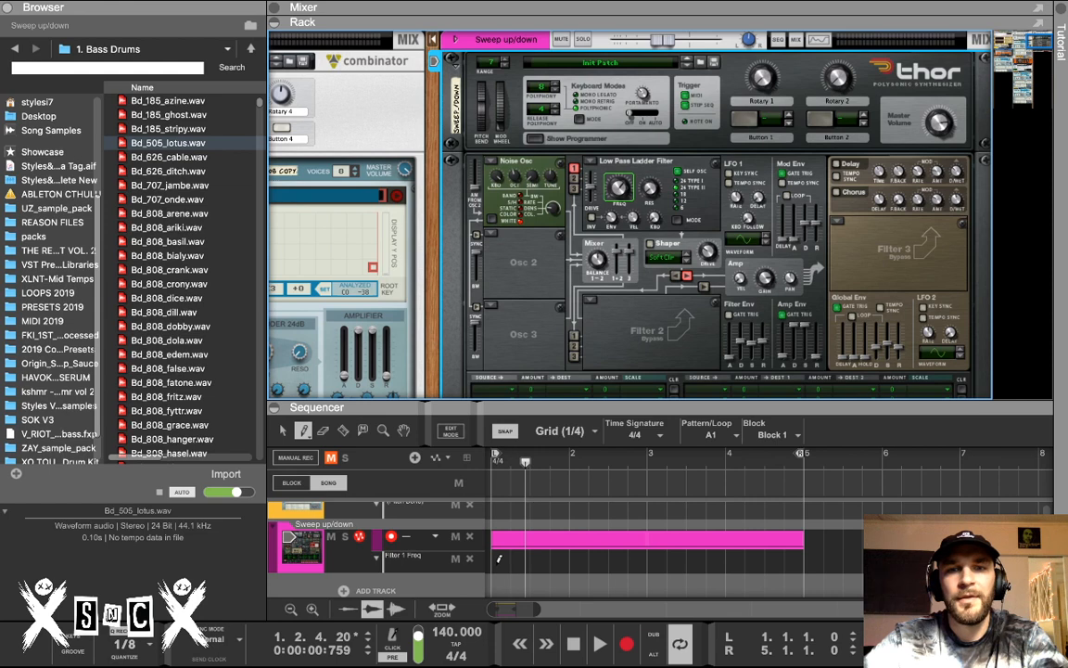
left_click_drag(499, 558, 629, 559)
key("q")
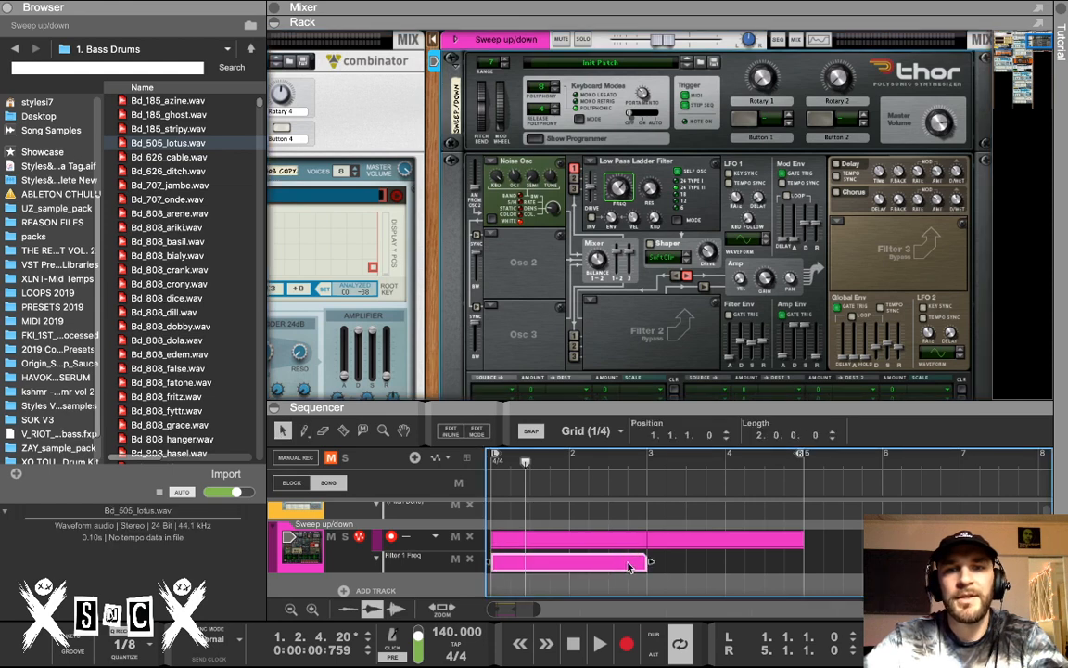
key("w")
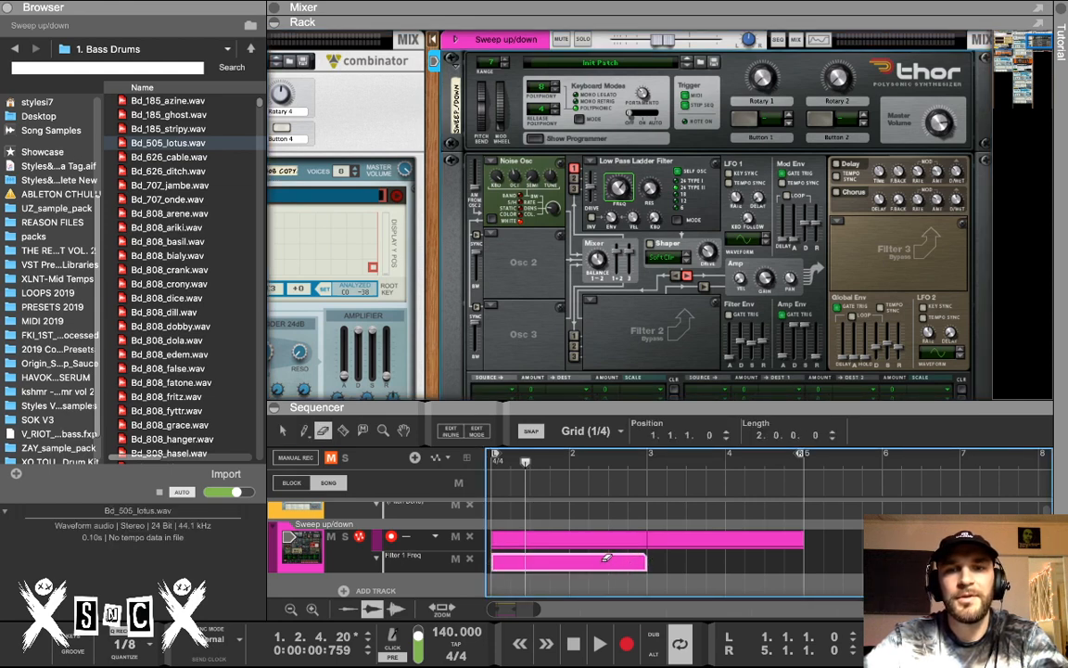
key("q")
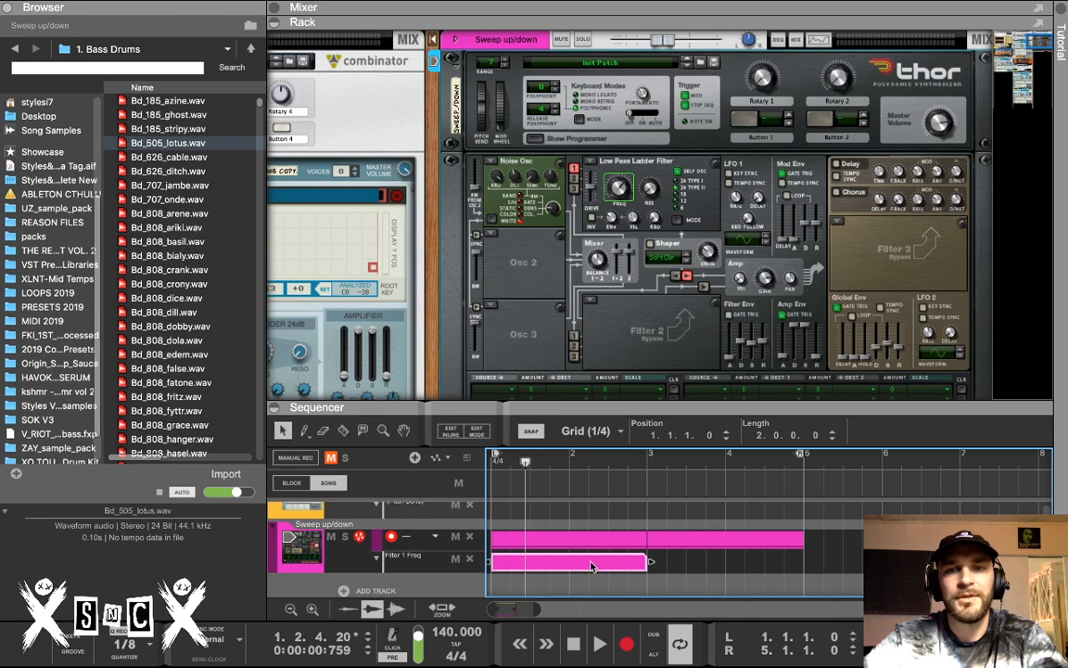
Open the Filter 1 Freq clip for inline editing and draw automation points of 0 at 2.1.1 and 71 at 3.1.1
left_click(592, 566)
key("w")
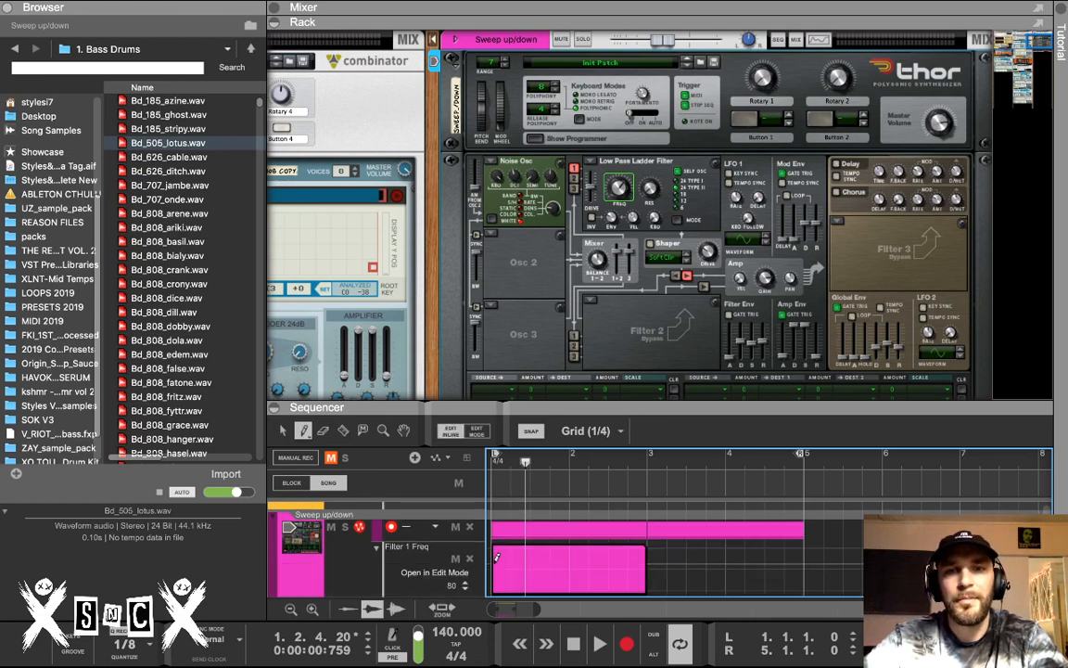
left_click(531, 565)
left_click(571, 590)
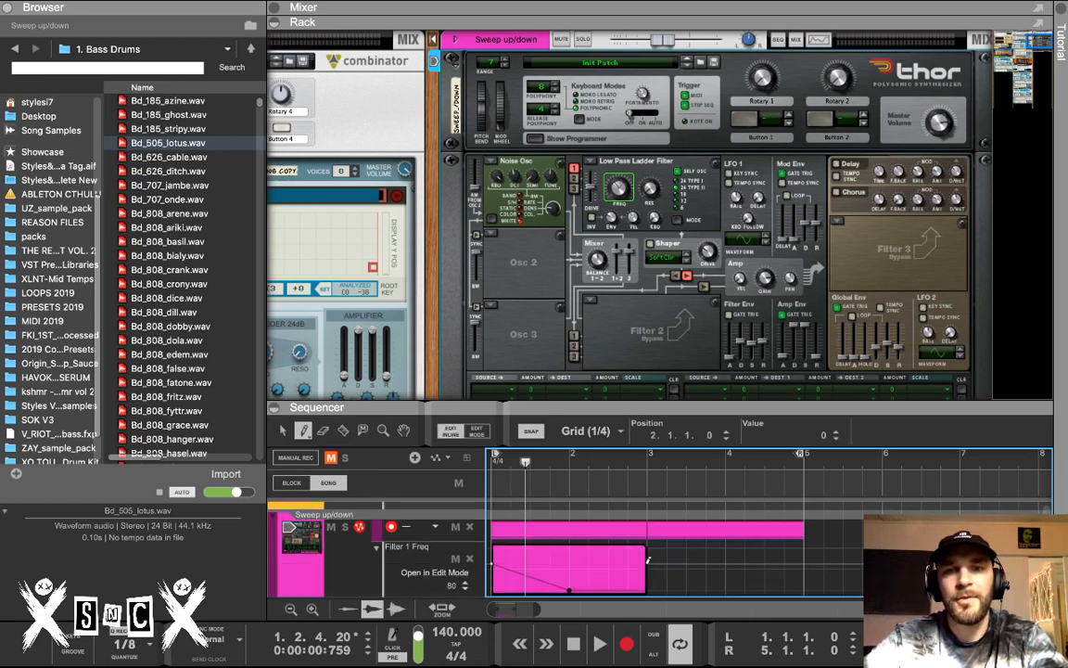
left_click(647, 566)
key("q")
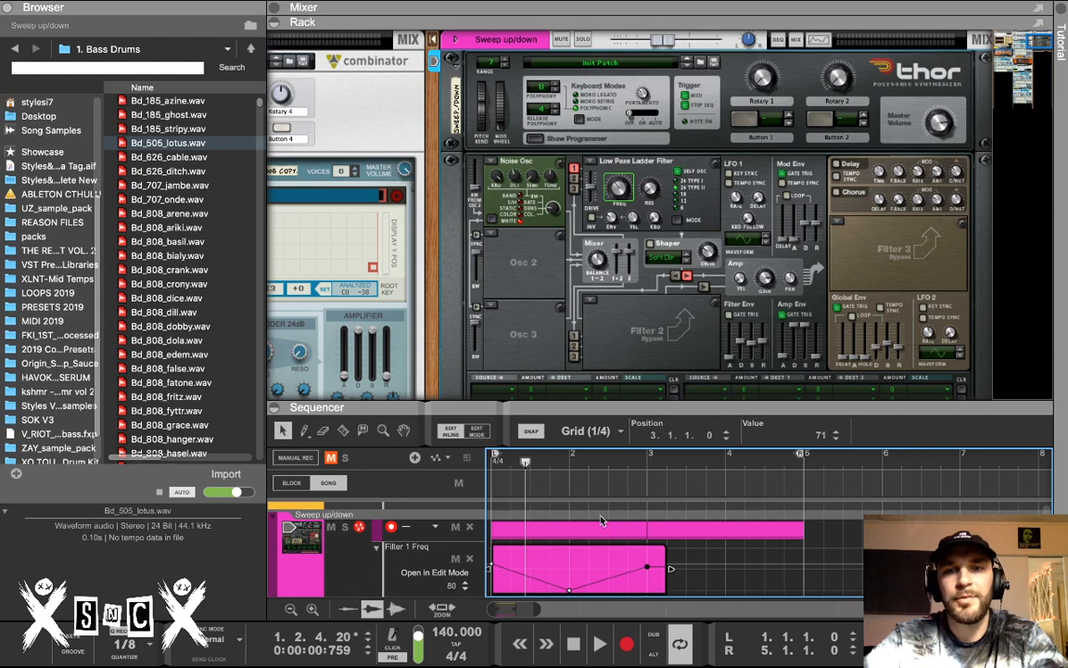
Mute both Sweep up/down note clips and the Filter 1 Freq automation clip
left_click(594, 530)
key("m")
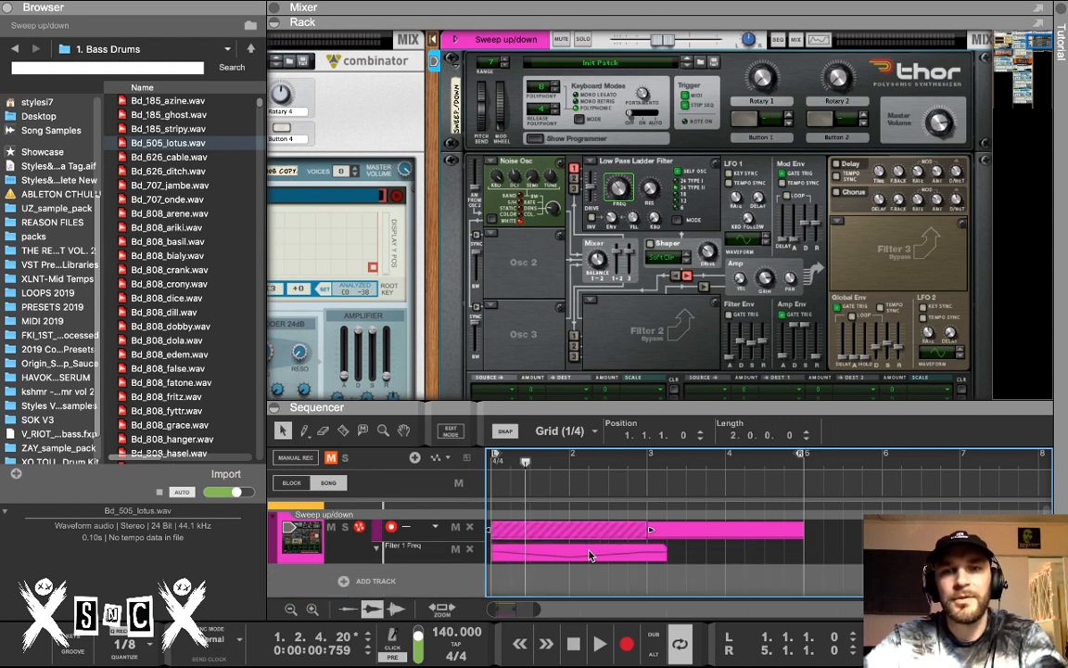
left_click(590, 553)
key("m")
left_click(678, 533)
key("m")
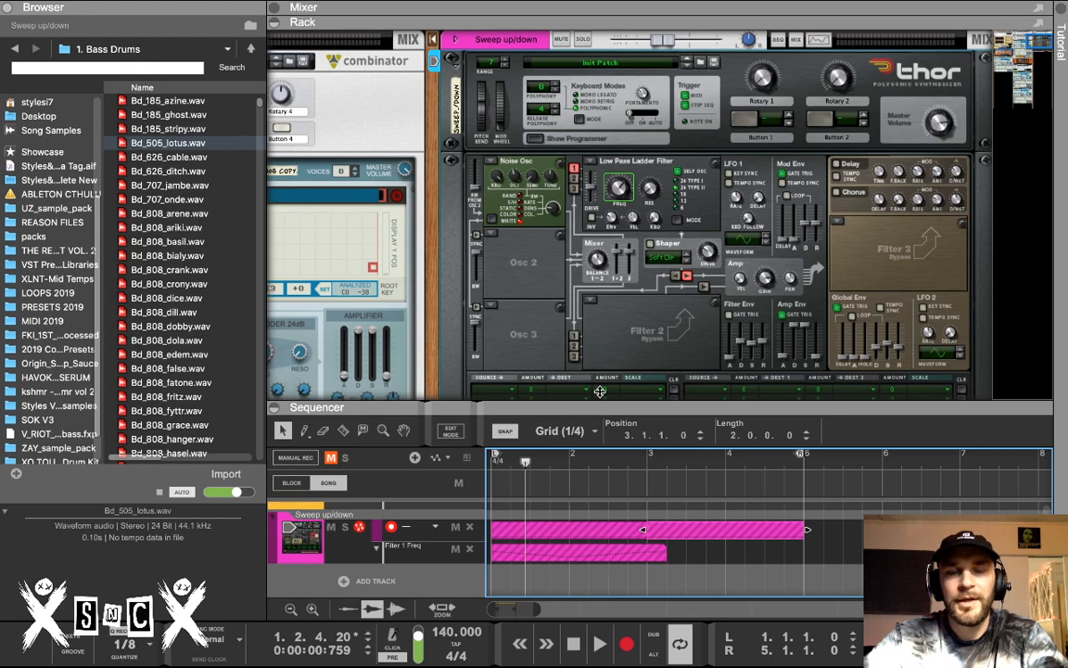
Enlarge the sequencer again and look over all the template tracks
left_click_drag(600, 391, 605, 121)
scroll(622, 456, "up", 5)
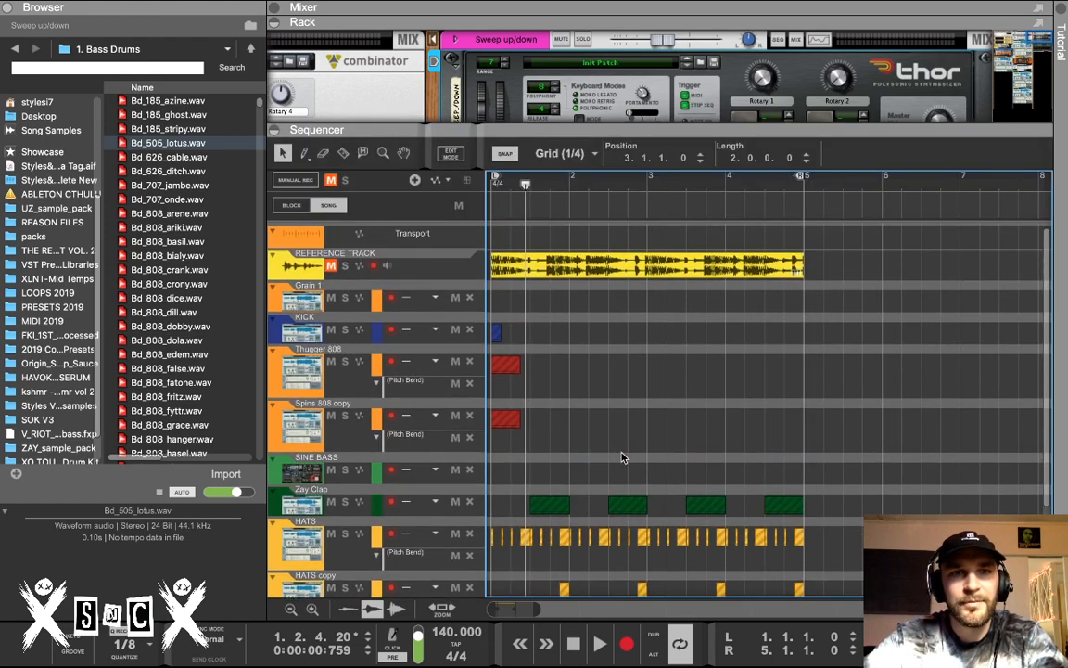
scroll(622, 456, "down", 3)
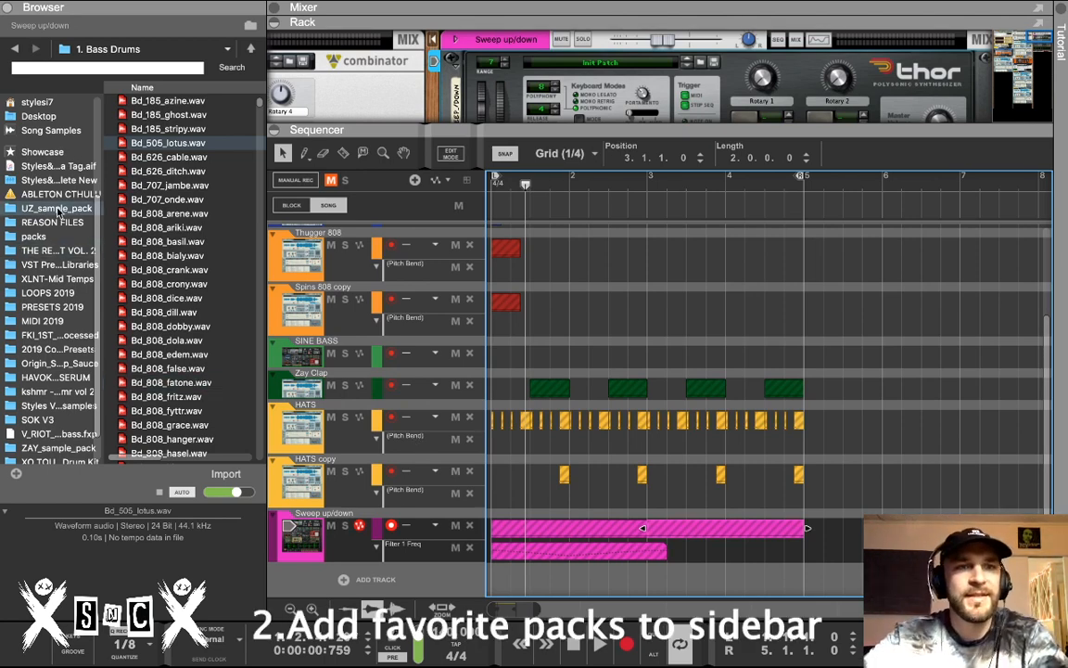
Look over the browser's list of favourite packs and widen the browser and its locations column so the folder names fit
scroll(57, 211, "down", 2)
scroll(57, 211, "up", 5)
scroll(57, 211, "down", 5)
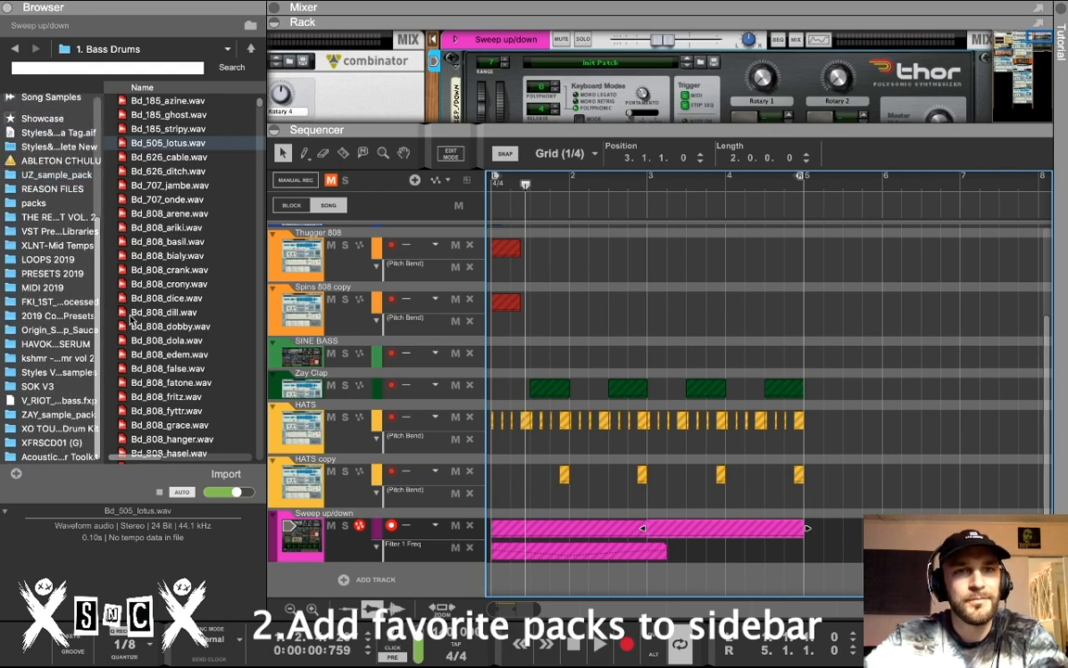
left_click_drag(264, 293, 344, 293)
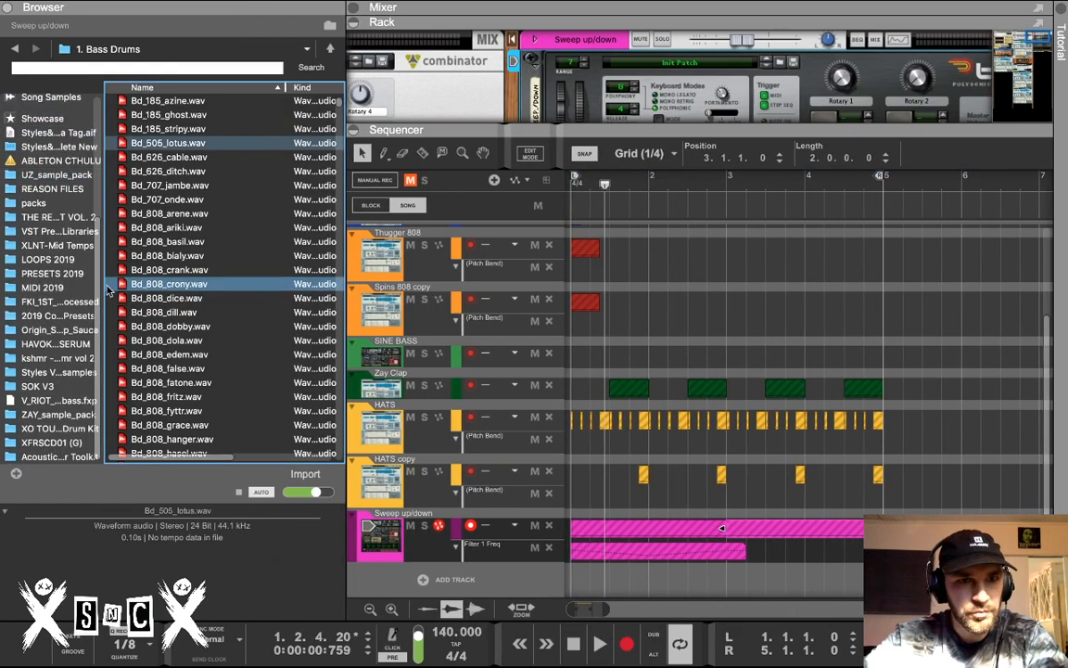
left_click_drag(102, 287, 189, 283)
left_click_drag(340, 283, 293, 283)
Examine the contents of the XLNT-Mid Temps, packs and THE REMEDY KIT VOL. 2 folders from the browser's locations
left_click(57, 245)
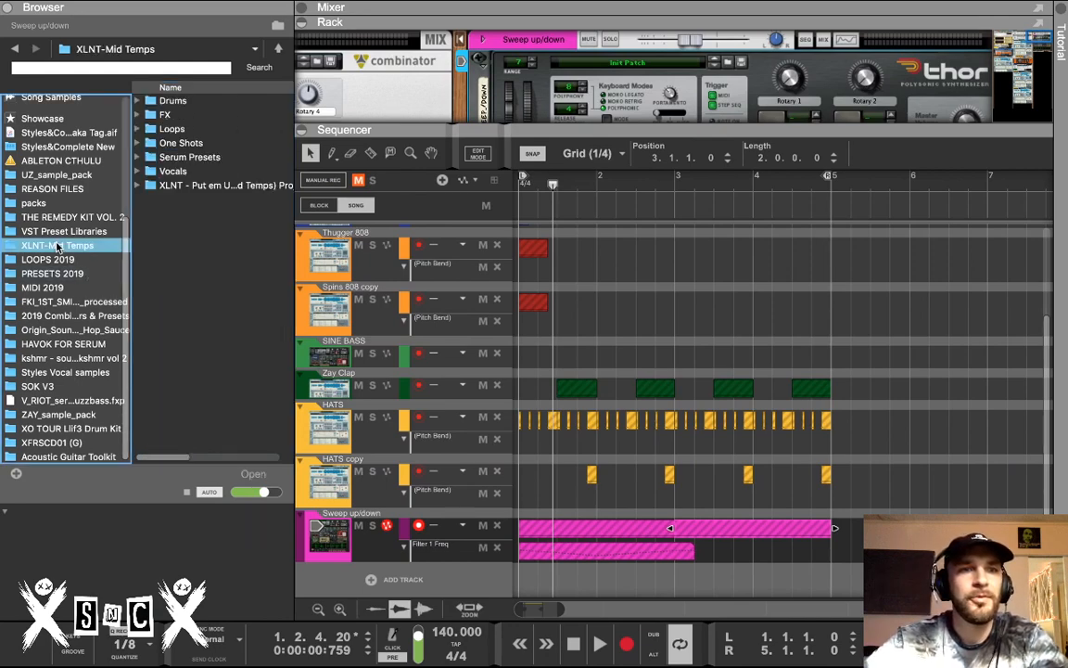
scroll(56, 279, "up", 1)
scroll(46, 278, "up", 1)
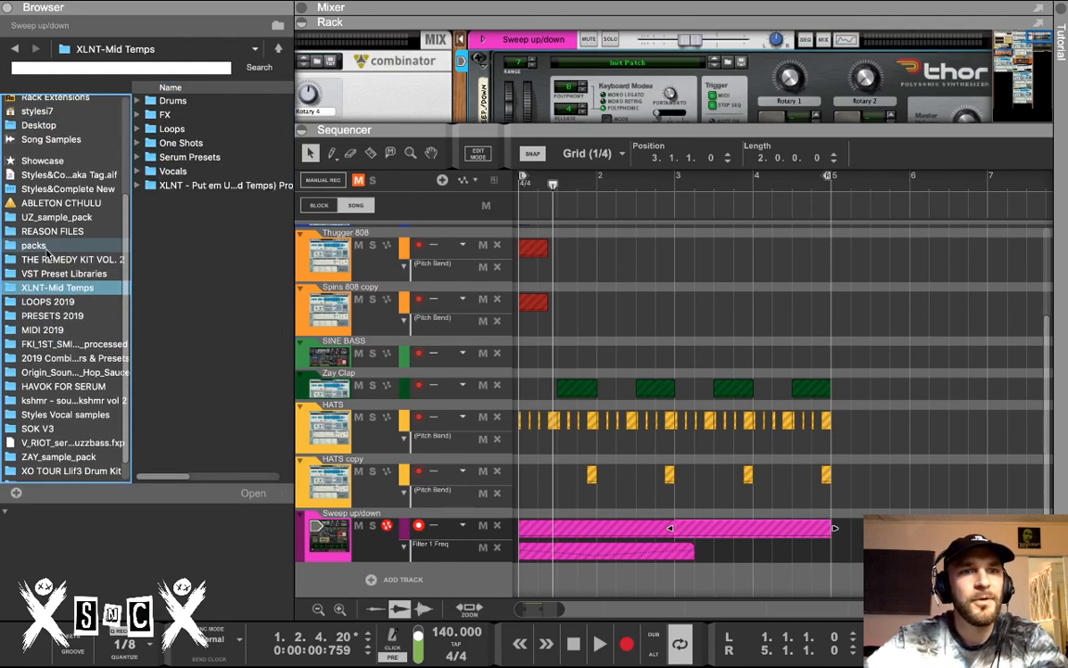
left_click(45, 243)
scroll(225, 225, "down", 20)
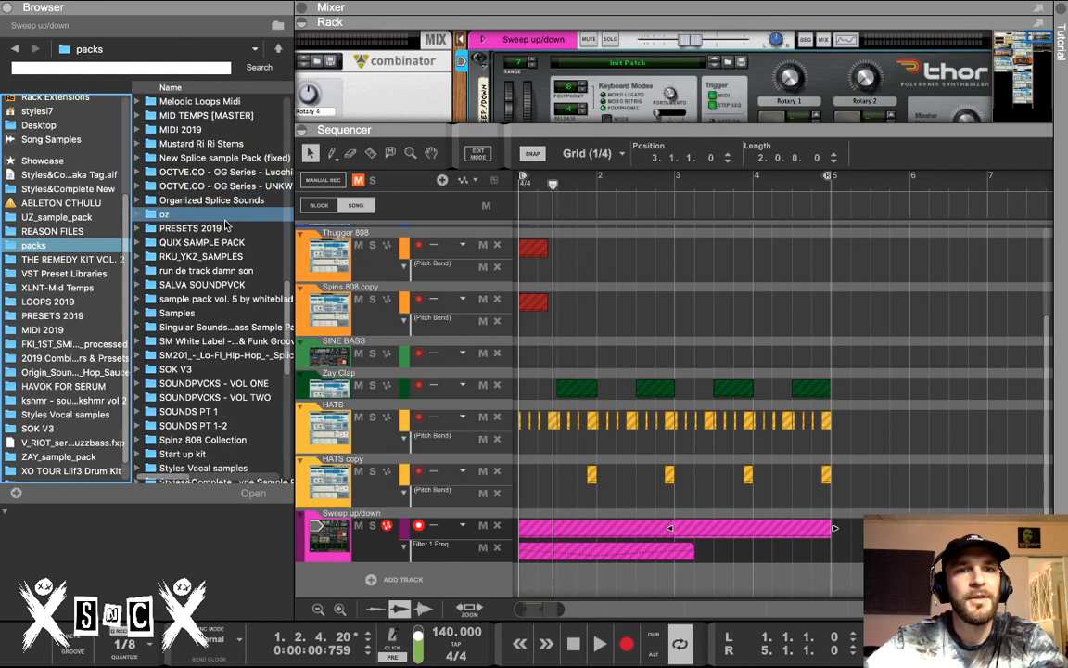
scroll(225, 224, "up", 12)
scroll(225, 225, "up", 8)
scroll(226, 224, "down", 20)
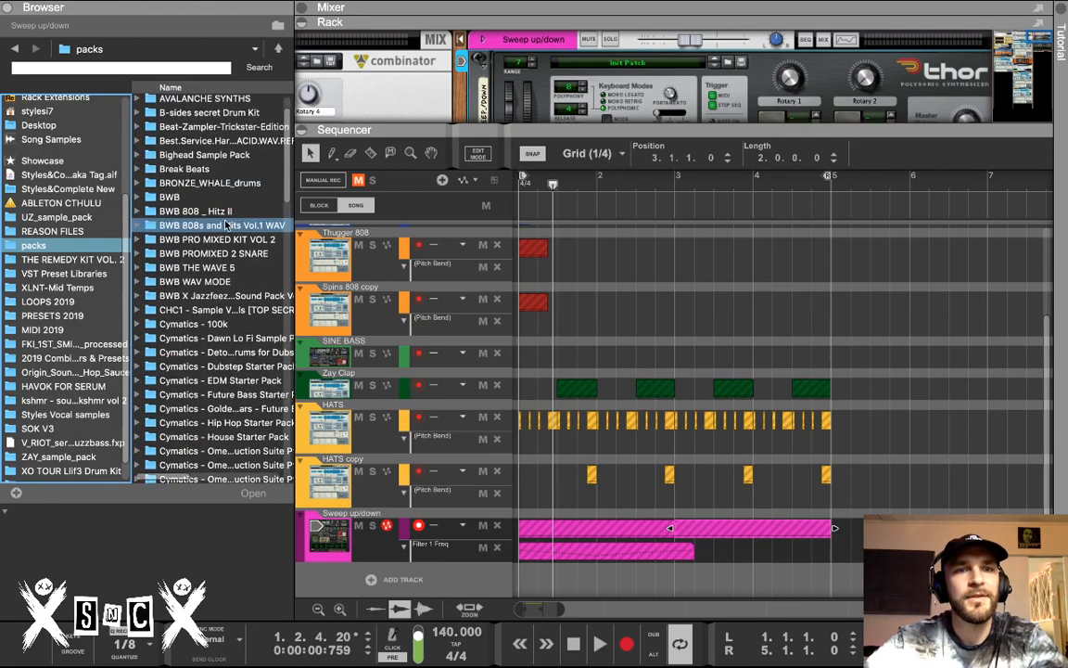
scroll(225, 224, "up", 20)
scroll(225, 225, "down", 20)
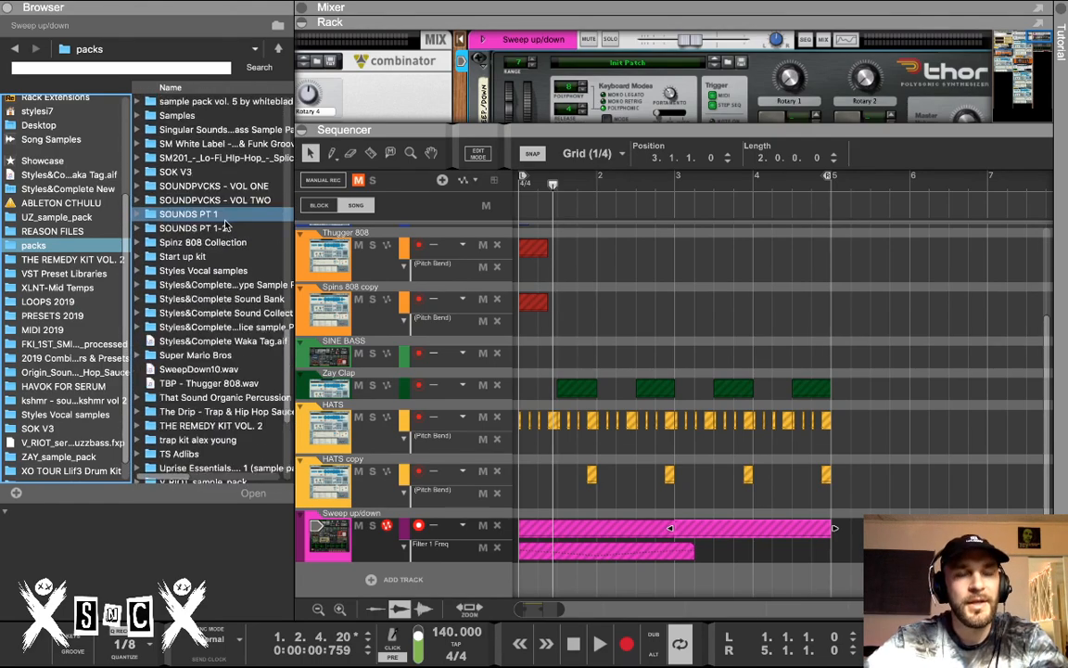
scroll(225, 225, "up", 20)
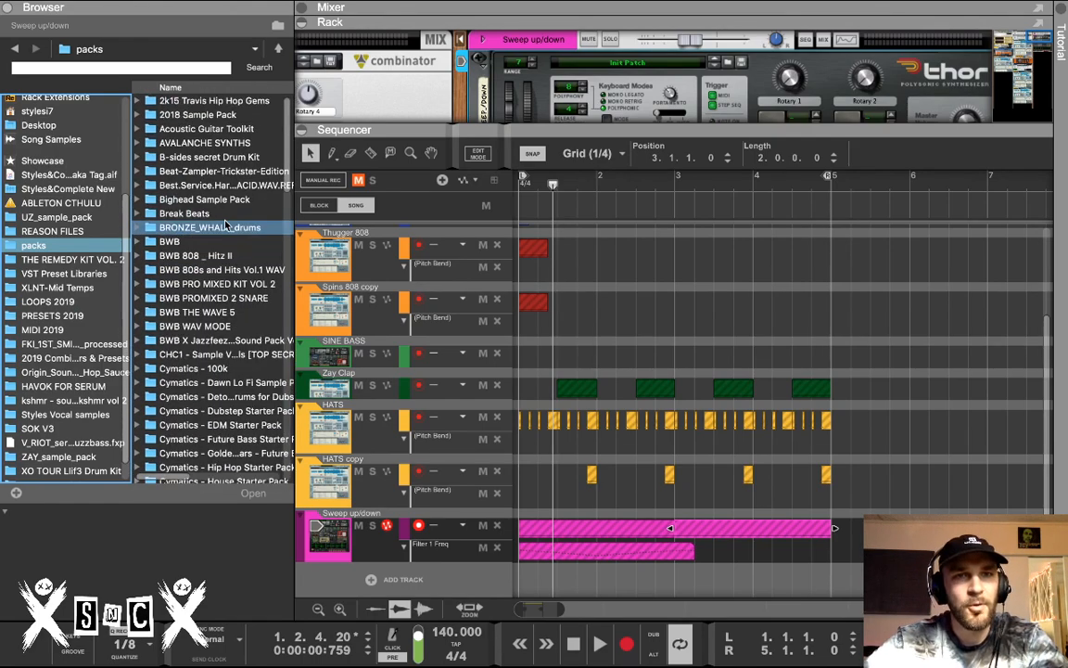
left_click(46, 262)
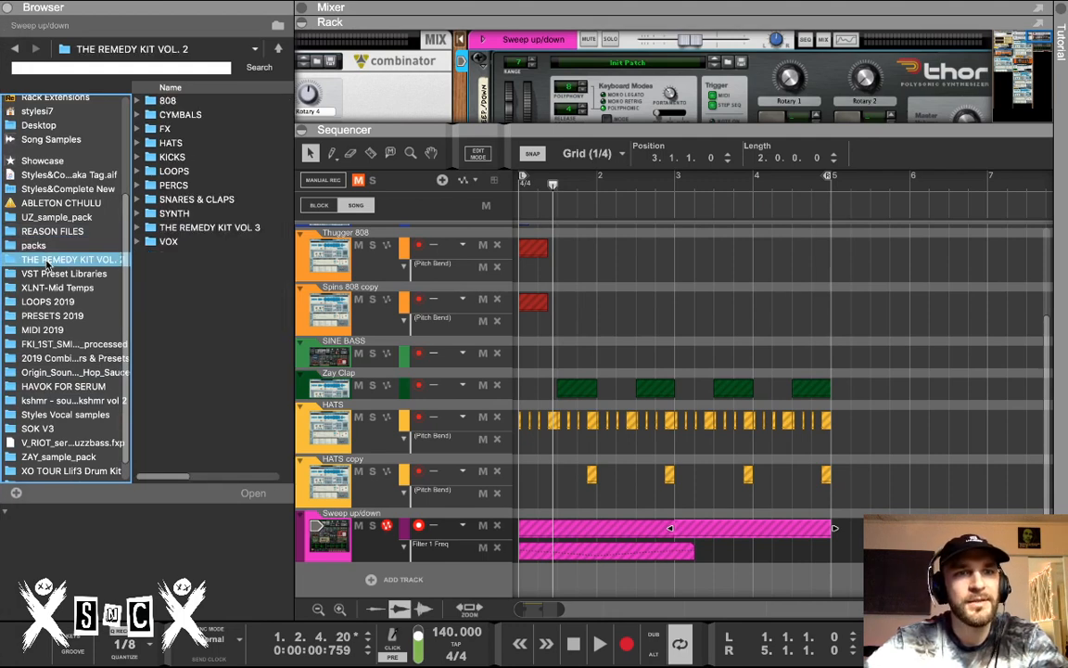
Examine the favourite folders from VST Preset Libraries to FKI_1ST_SMITTY_labeled_processed, and look over the rest of the browser's locations list
left_click(53, 273)
left_click(53, 287)
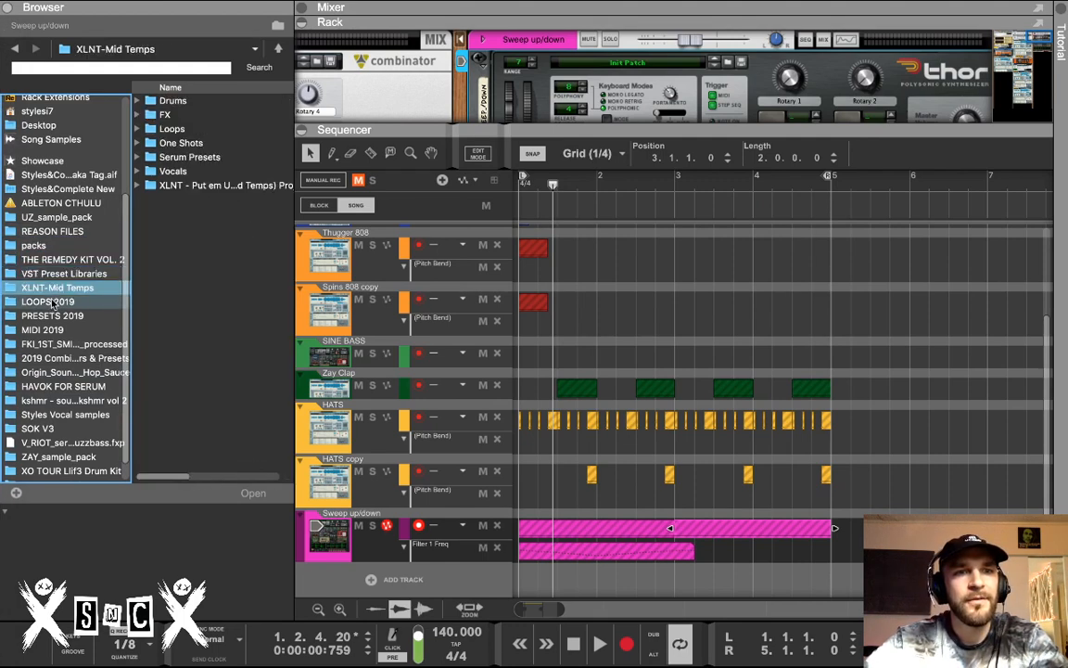
left_click(53, 302)
left_click(52, 315)
left_click(47, 330)
left_click(53, 343)
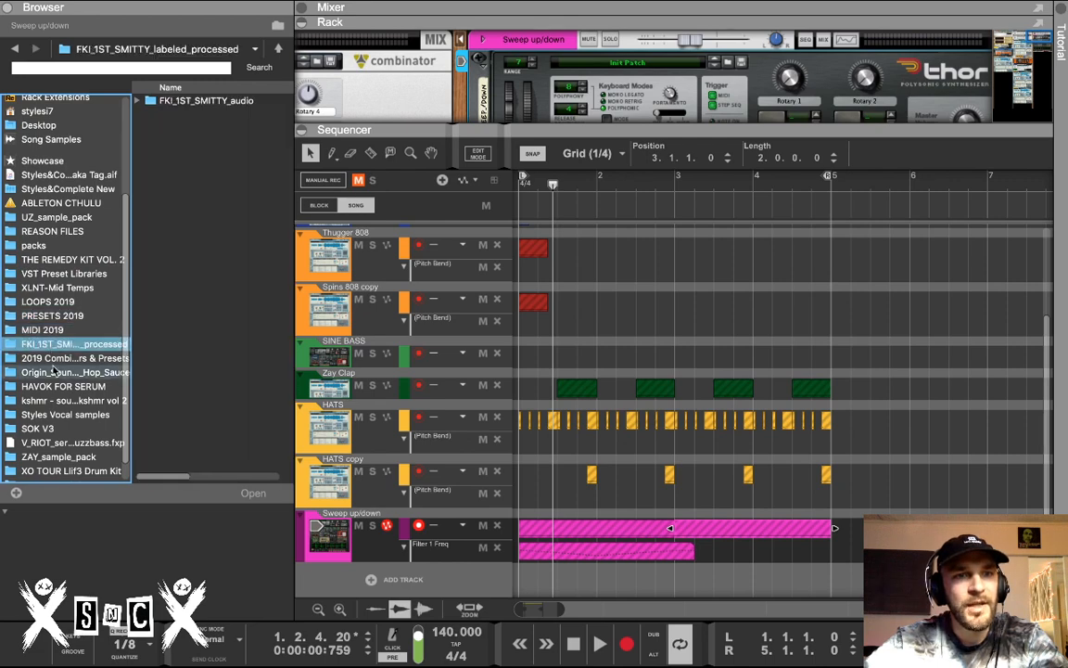
scroll(54, 361, "down", 1)
scroll(54, 369, "up", 5)
scroll(53, 369, "down", 5)
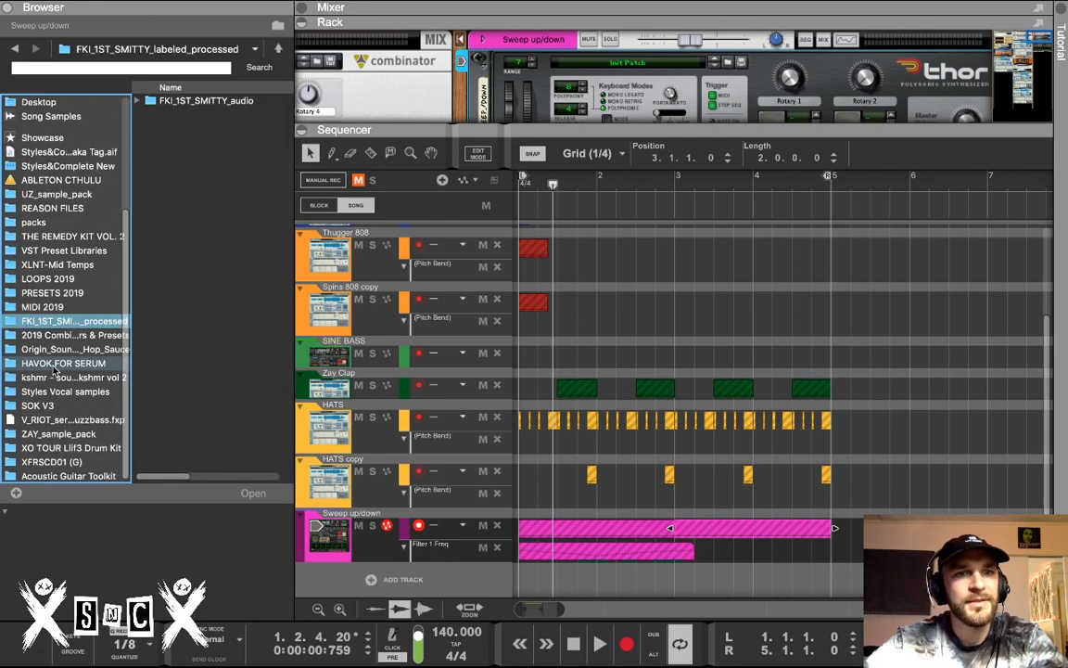
scroll(54, 369, "up", 5)
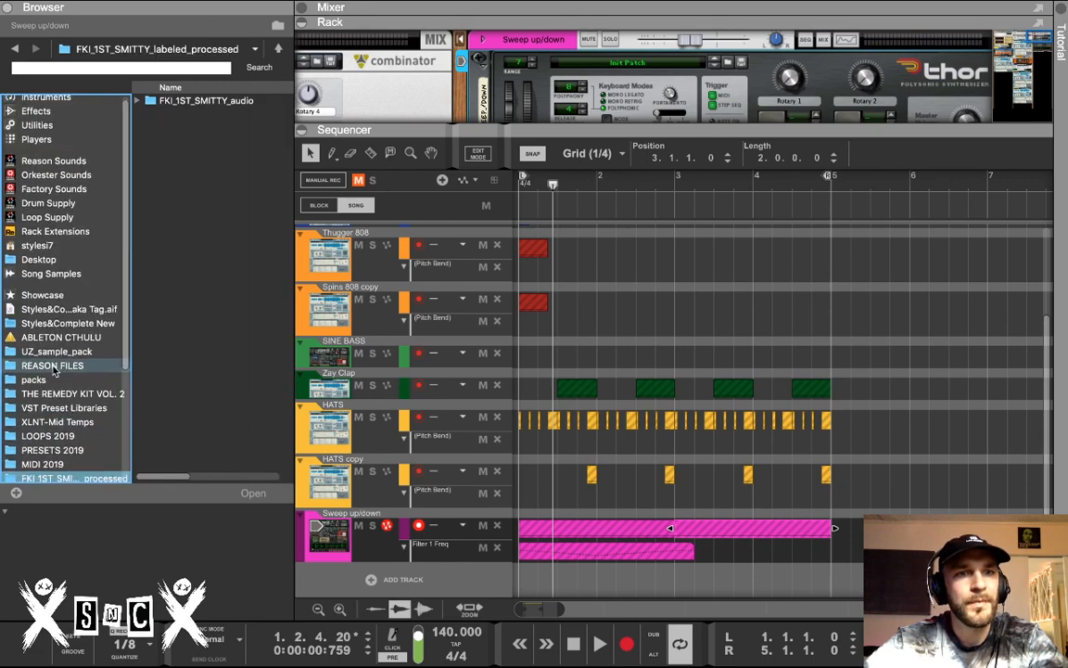
scroll(56, 278, "down", 4)
scroll(62, 173, "up", 5)
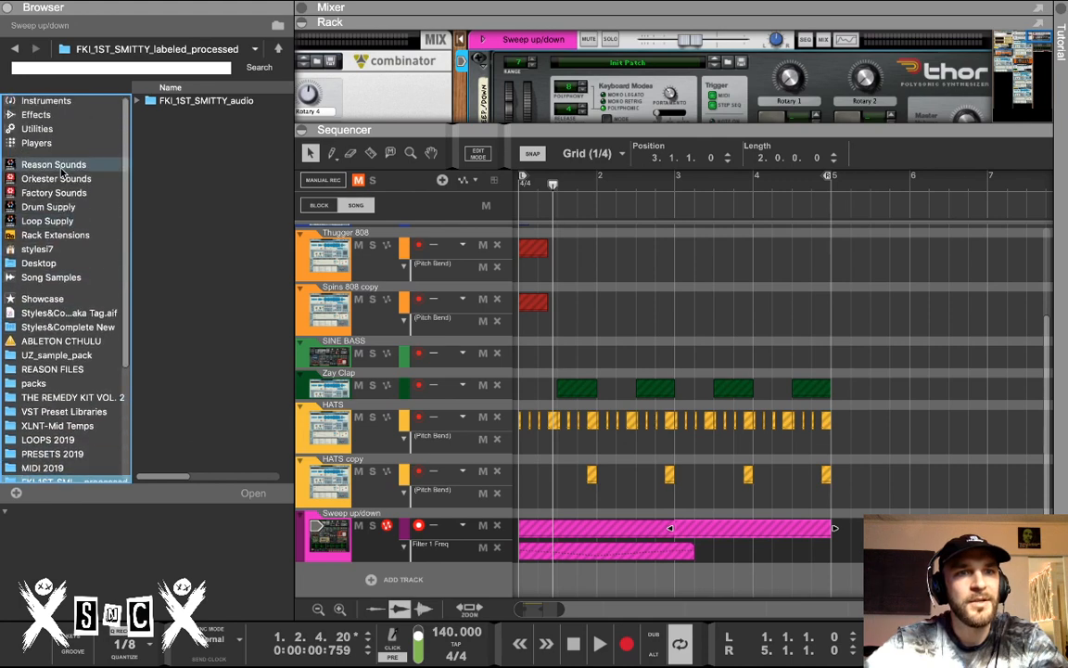
Browse from the home folder through Dropbox and Styles&Complete New to the packs folder, and find the BWB packs
left_click(41, 250)
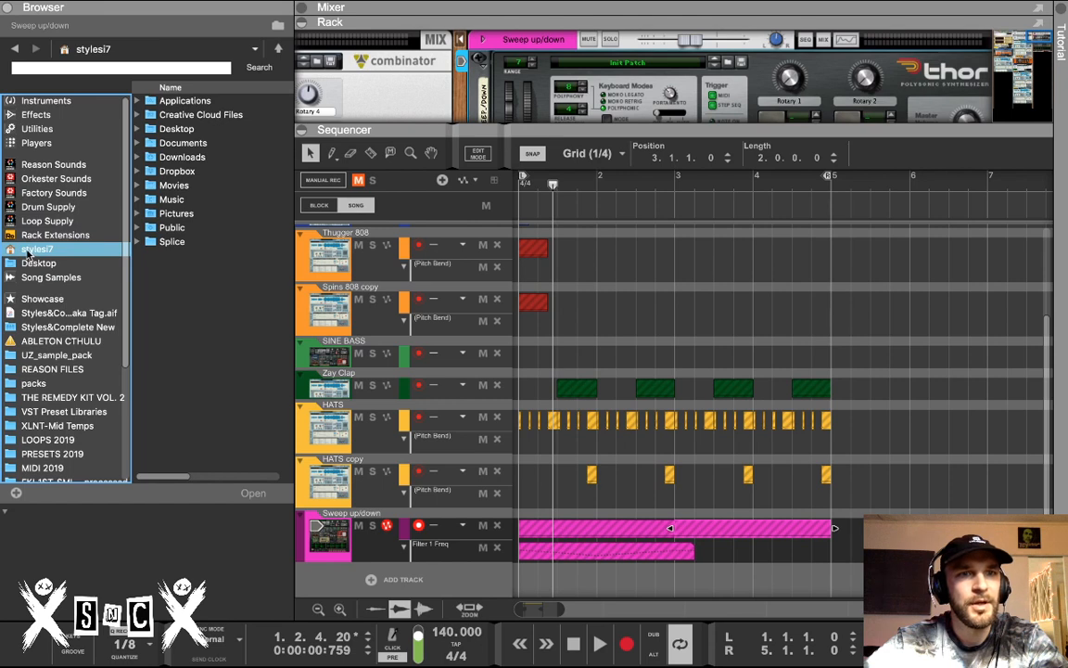
left_click(137, 173)
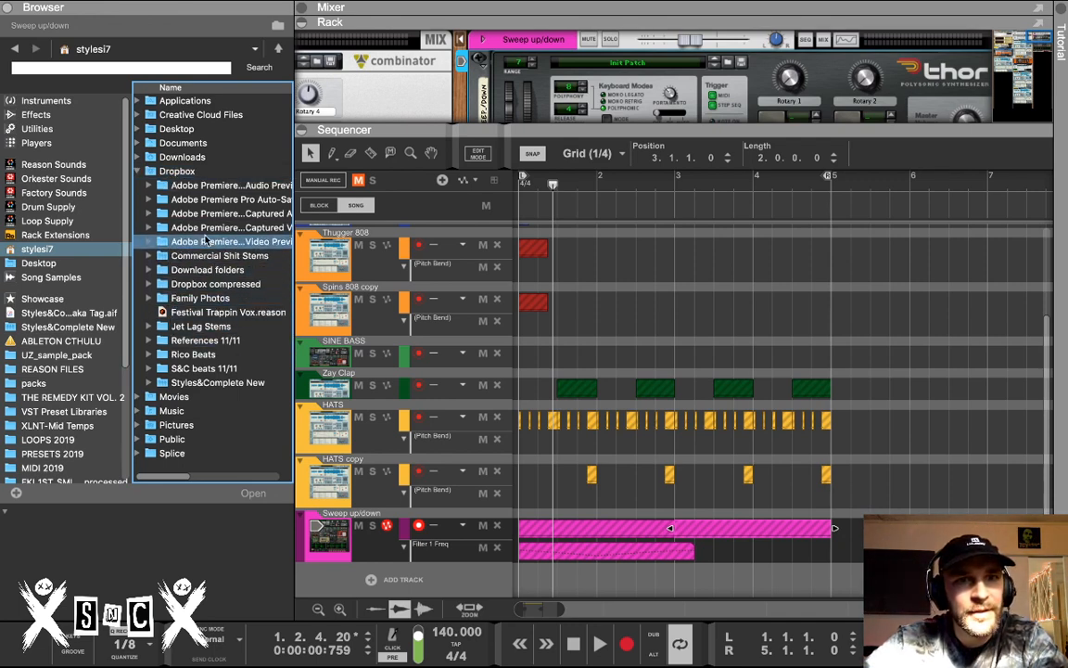
double_click(199, 382)
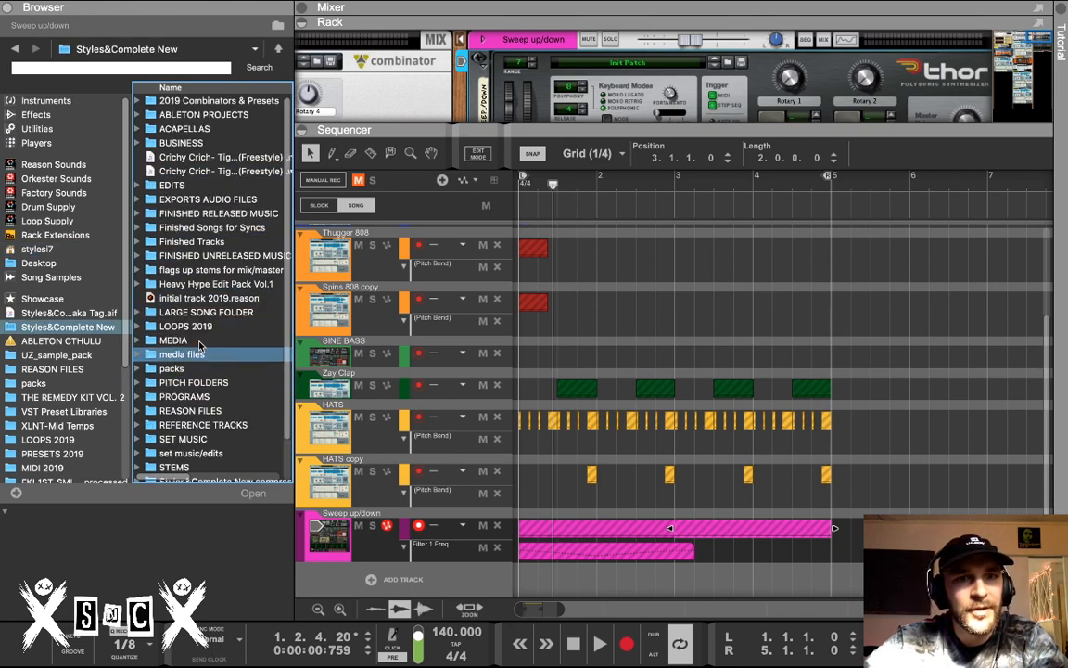
scroll(206, 252, "down", 3)
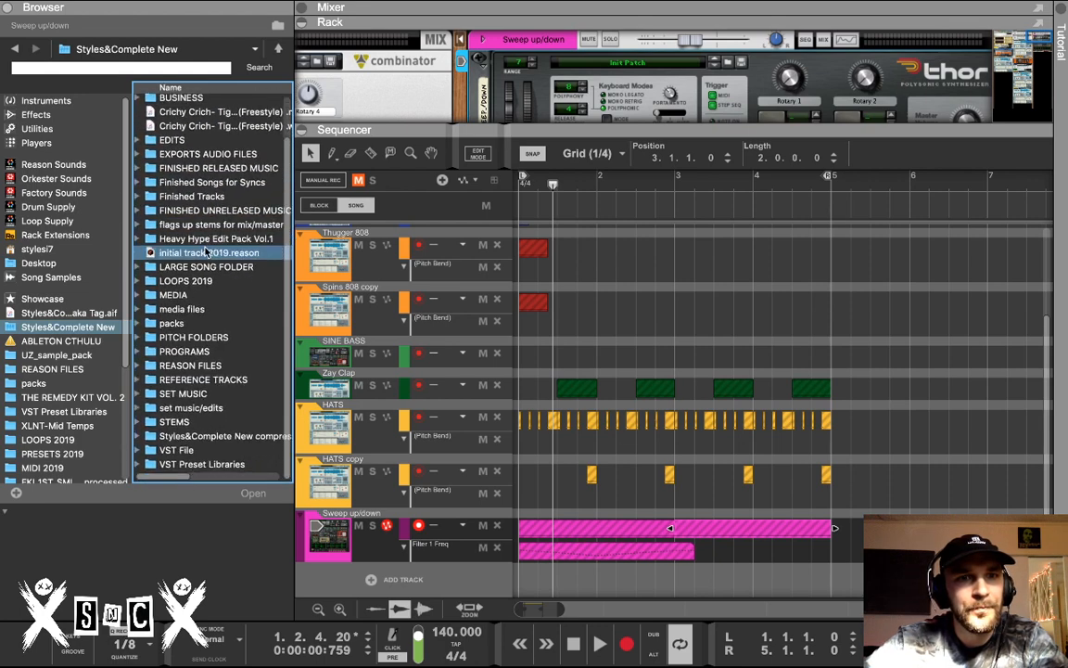
double_click(172, 322)
scroll(195, 223, "down", 3)
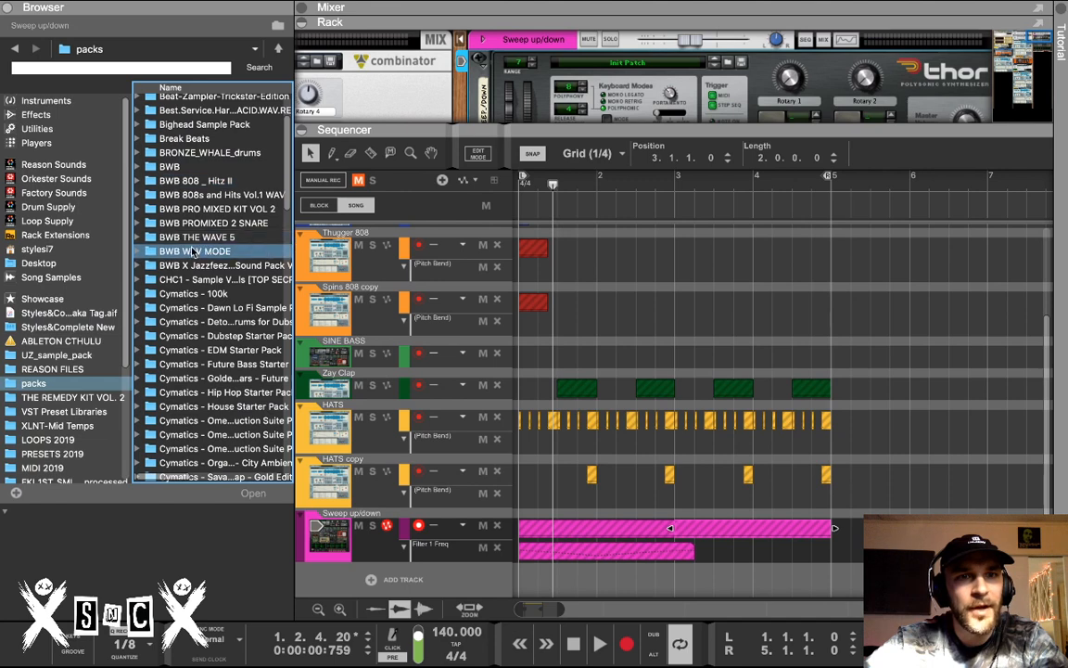
Add the BWB WAV MODE pack to the browser's locations between MIDI 2019 and the FKI_1ST_SMITTY folder, and check the list
scroll(65, 322, "down", 5)
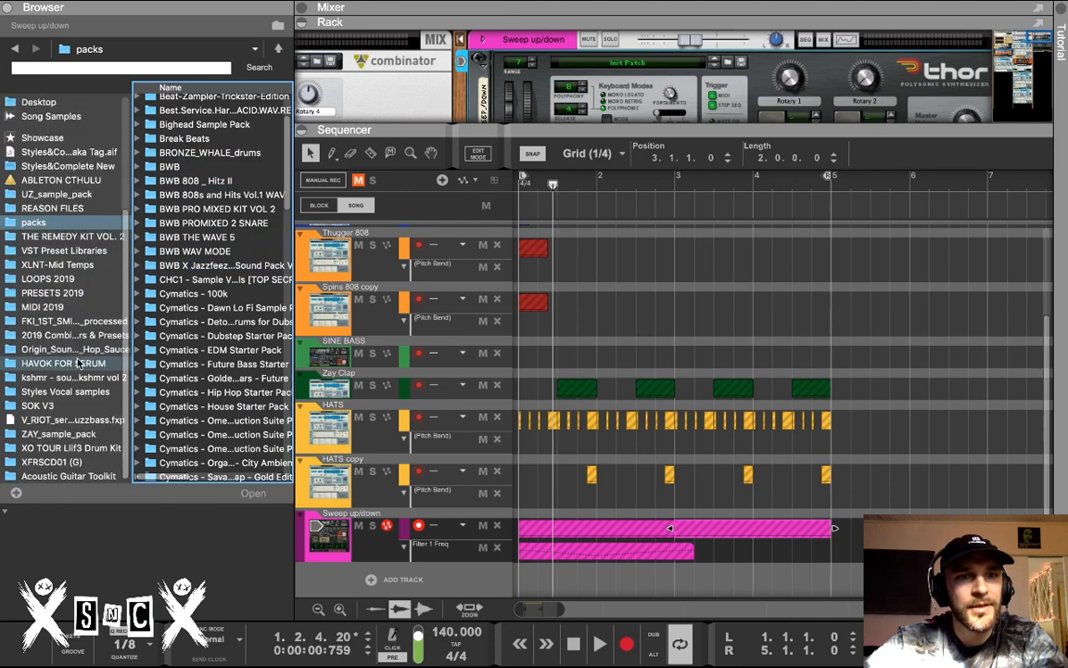
left_click(186, 251)
left_click_drag(84, 338, 51, 314)
scroll(42, 349, "up", 5)
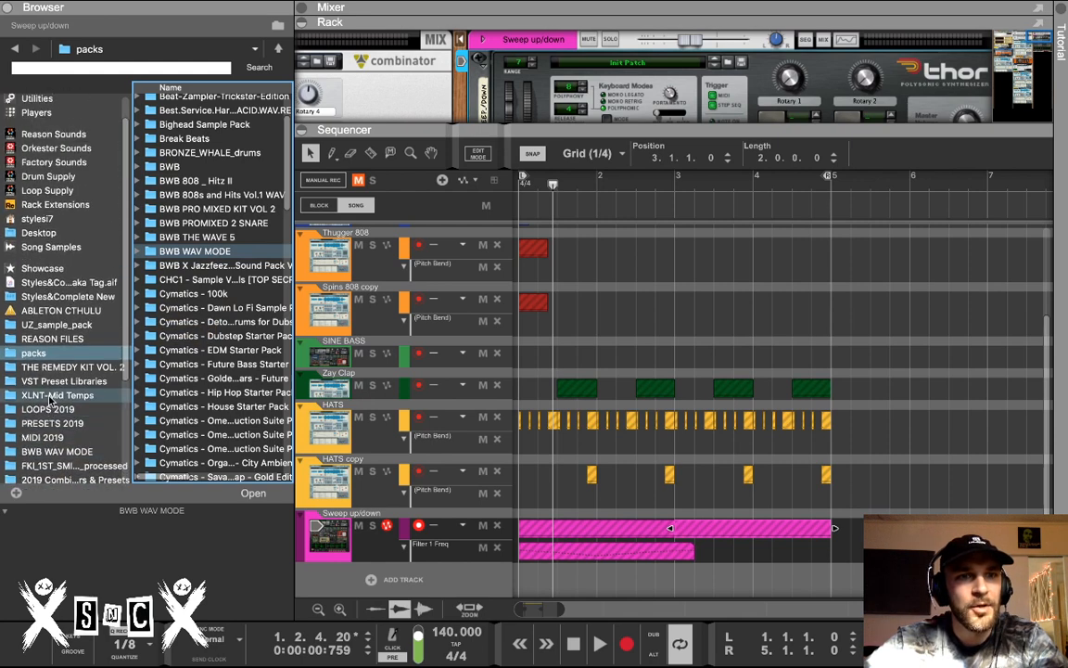
scroll(42, 353, "down", 3)
scroll(41, 357, "down", 3)
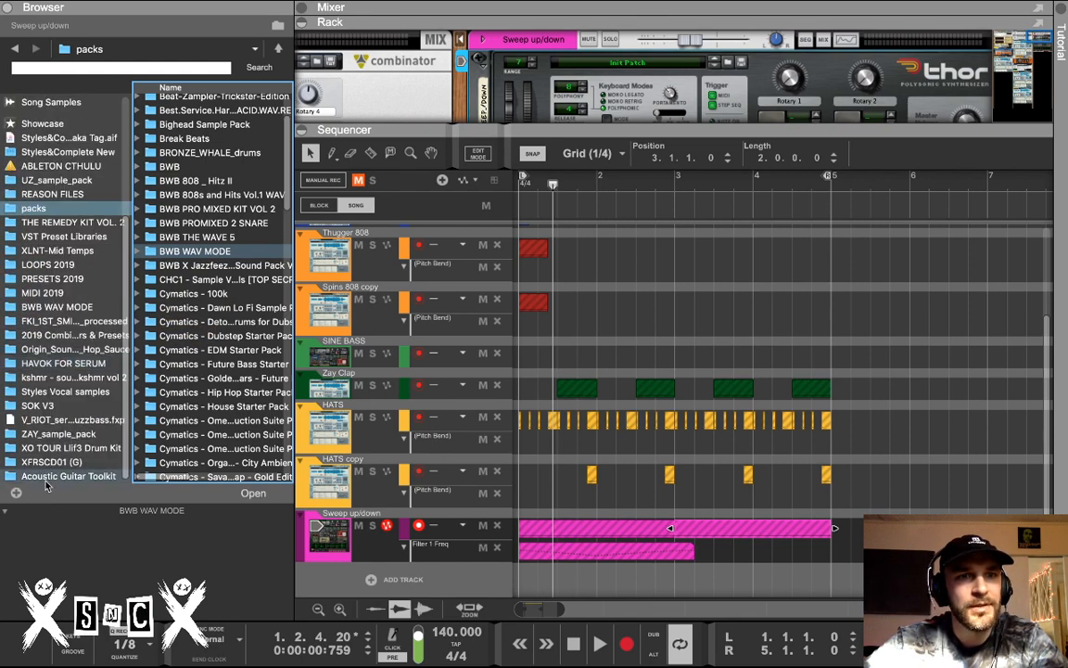
scroll(56, 380, "up", 6)
scroll(56, 380, "down", 3)
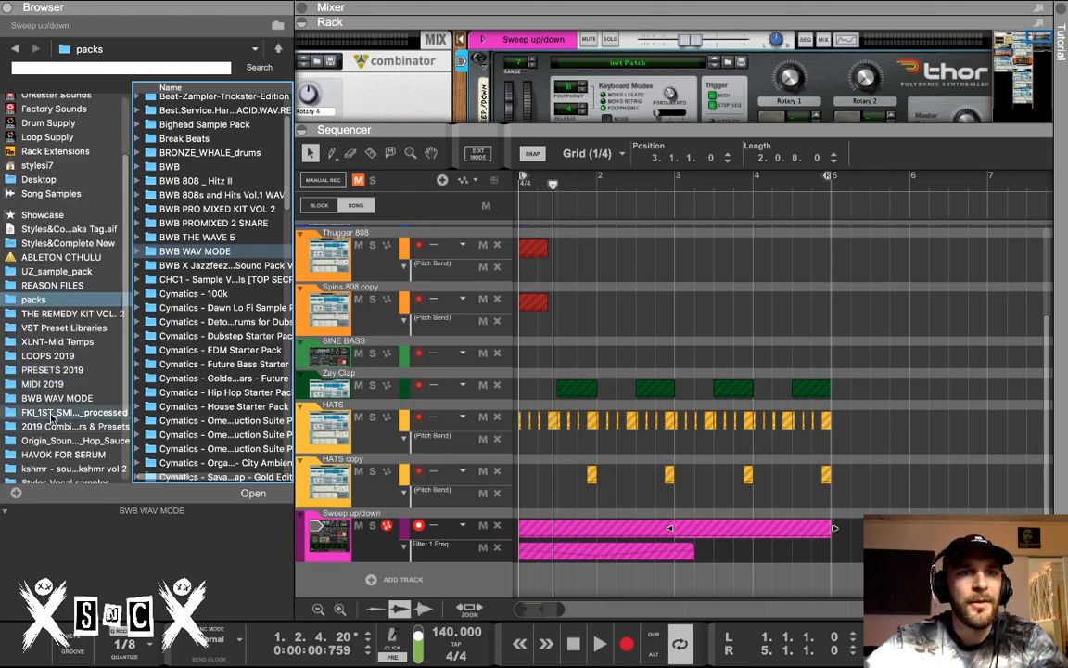
Open the HAVOK FOR SERUM location and examine the presets inside its HAVOK LEADS folder, collapsing it again
left_click(68, 412)
scroll(70, 428, "down", 3)
left_click(65, 363)
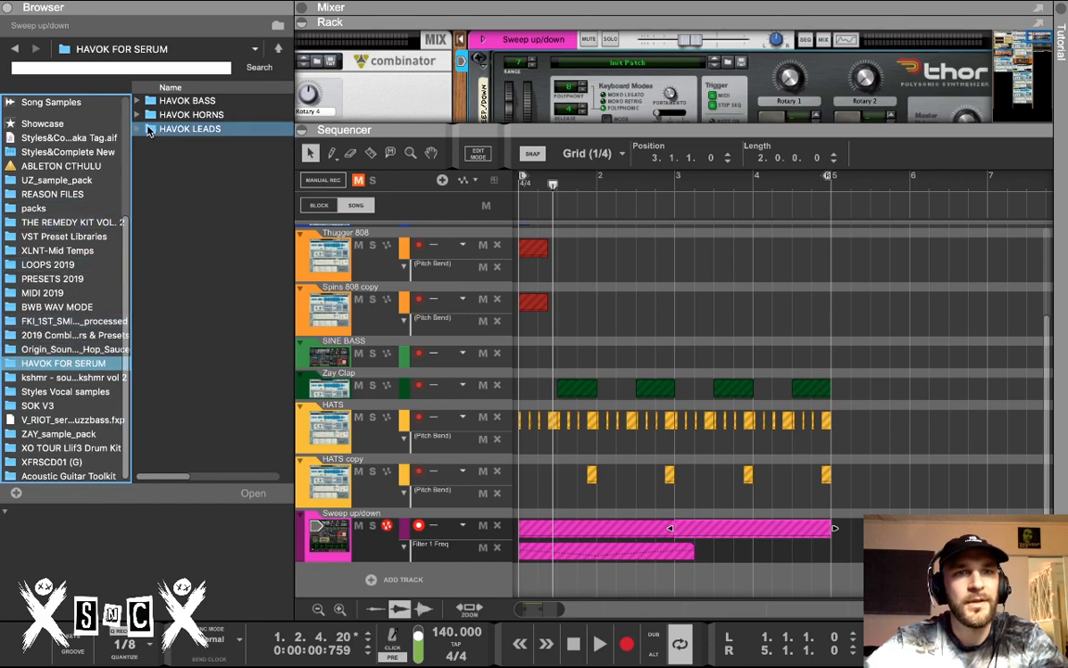
left_click(139, 129)
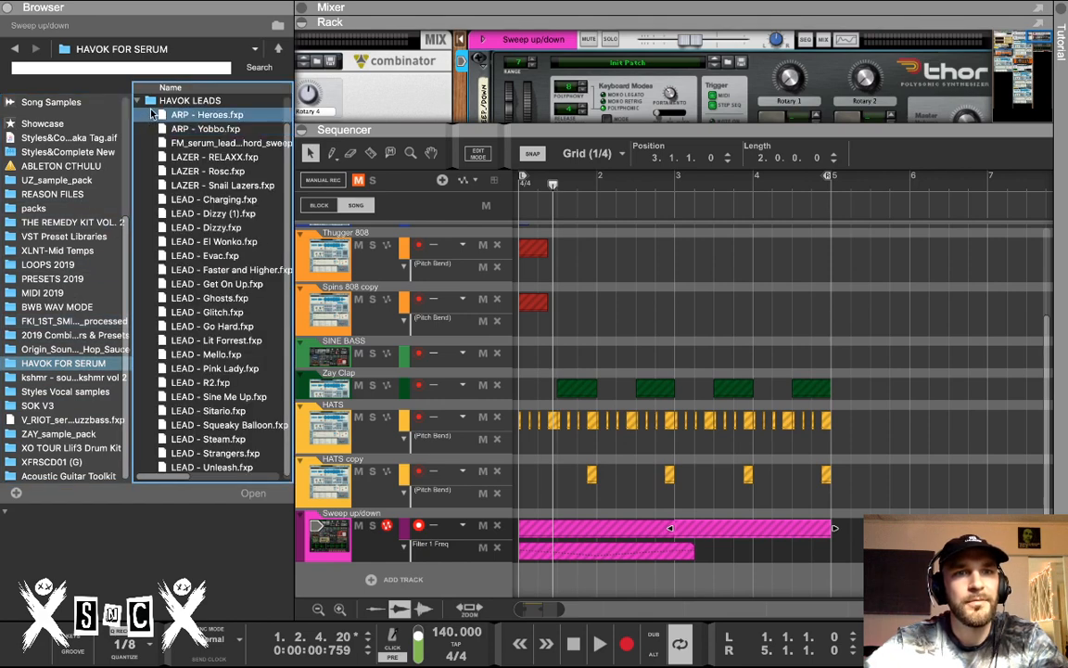
left_click(138, 101)
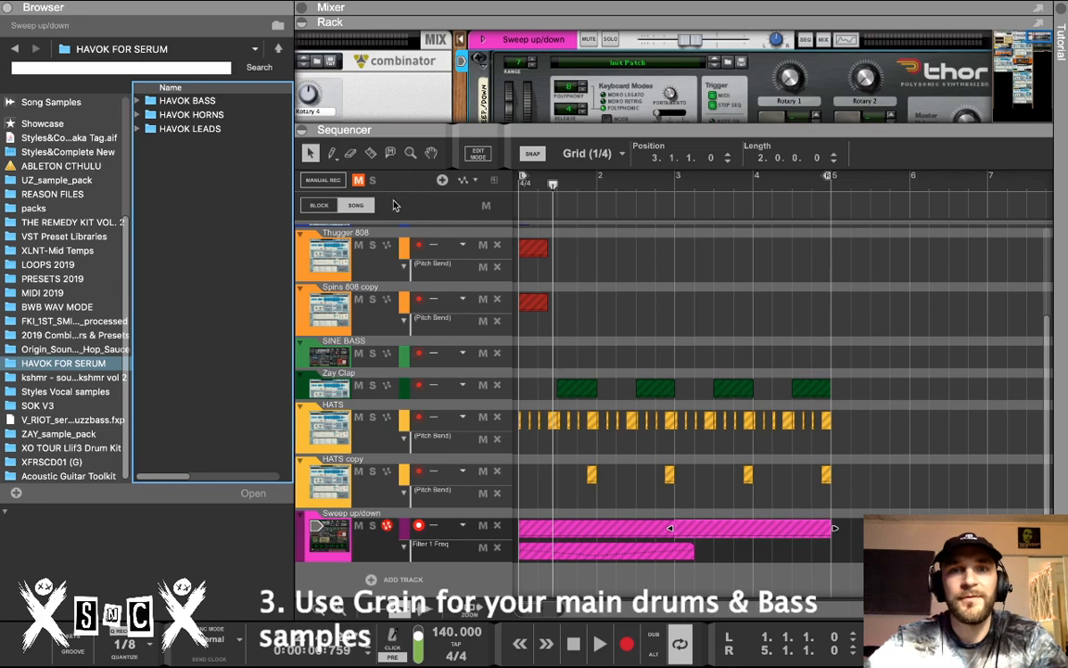
Select the Thugger 808 track and enlarge the rack to examine its Grain device and the Scream 4 below it
scroll(400, 286, "up", 2)
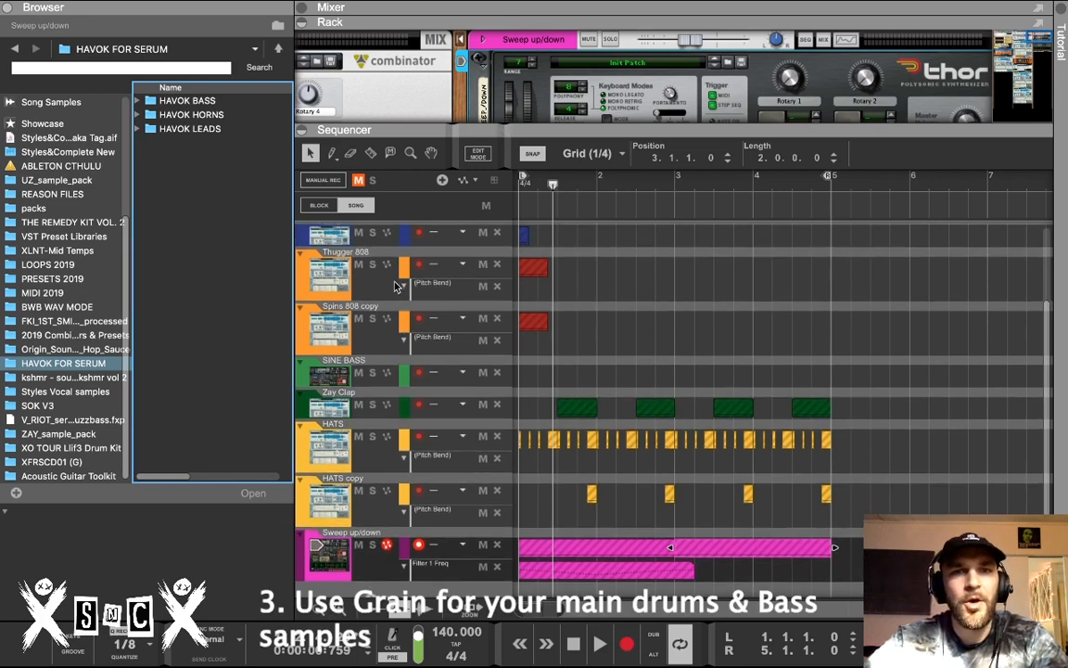
left_click(375, 286)
left_click_drag(496, 130, 496, 314)
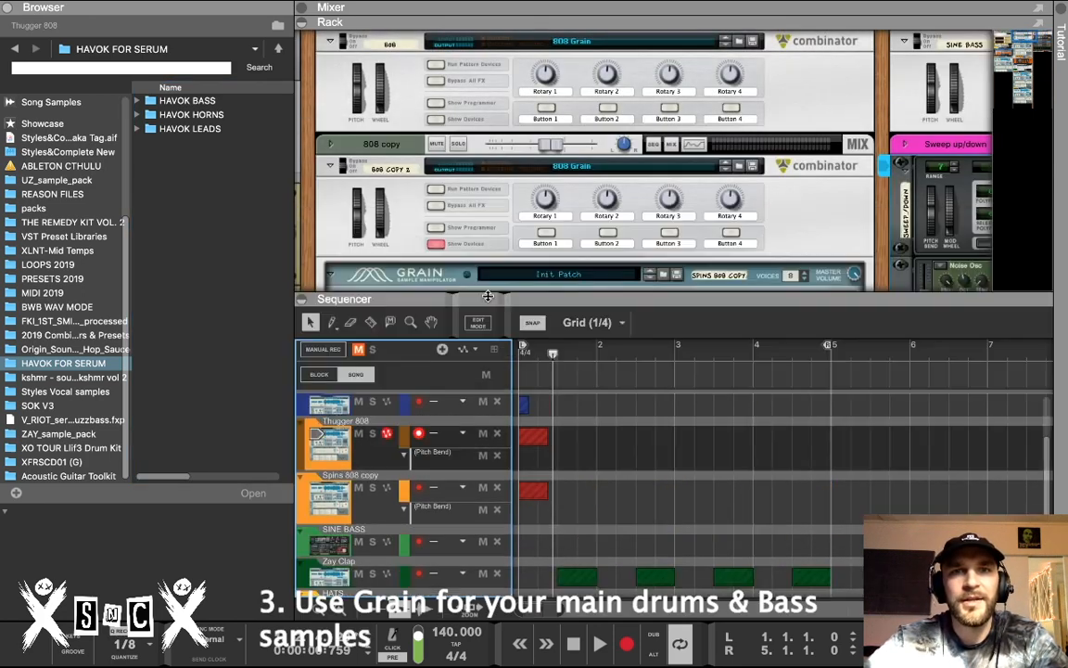
scroll(510, 135, "down", 10)
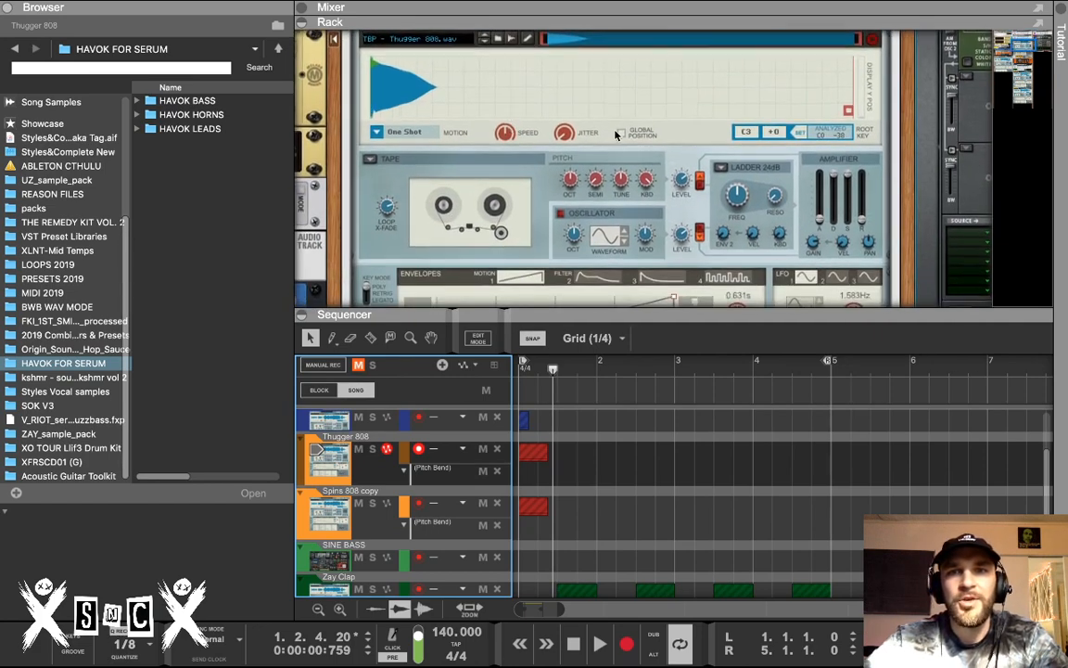
scroll(552, 116, "down", 2)
left_click_drag(561, 310, 562, 440)
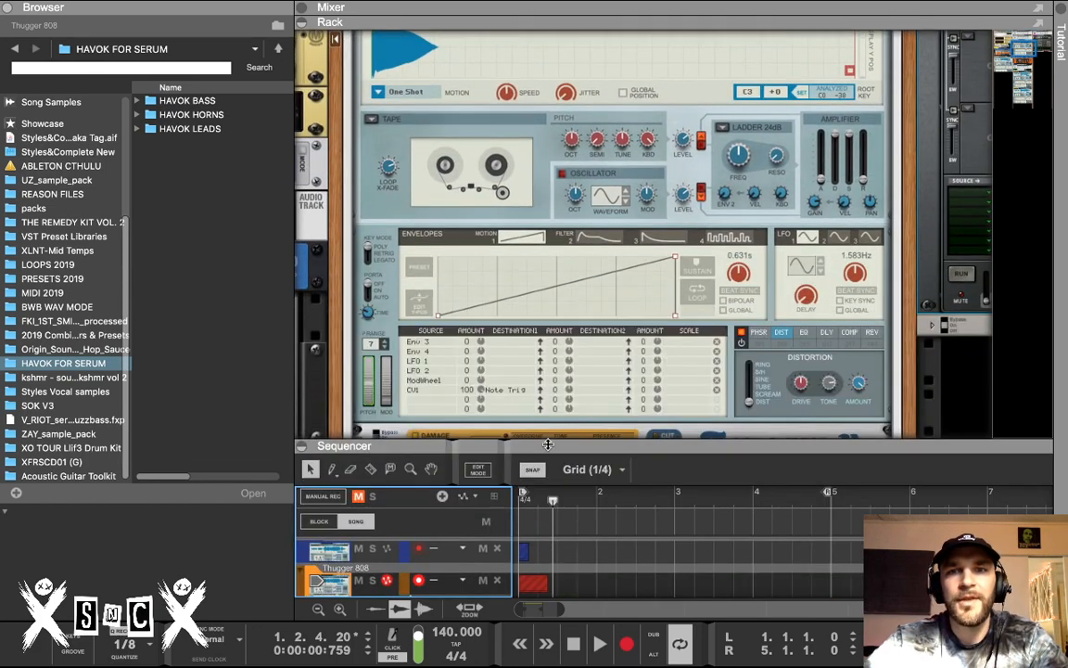
scroll(594, 324, "up", 4)
scroll(595, 324, "down", 8)
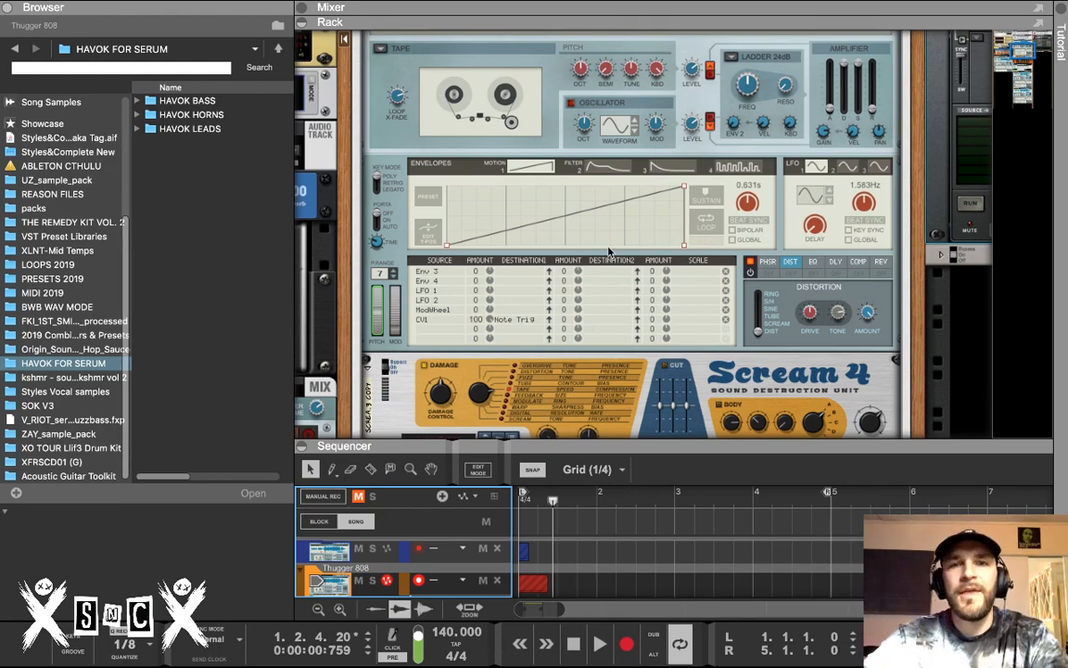
scroll(595, 324, "up", 6)
scroll(540, 206, "up", 4)
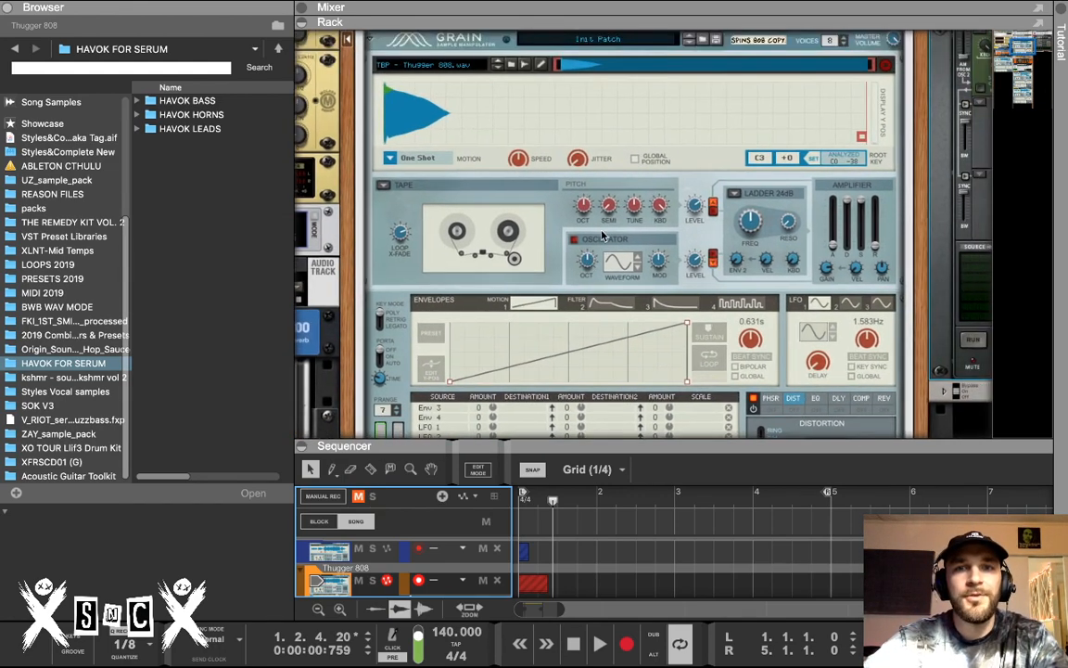
Enlarge the sequencer to look over the template tracks and select the Thugger 808 track again
left_click_drag(486, 446, 486, 256)
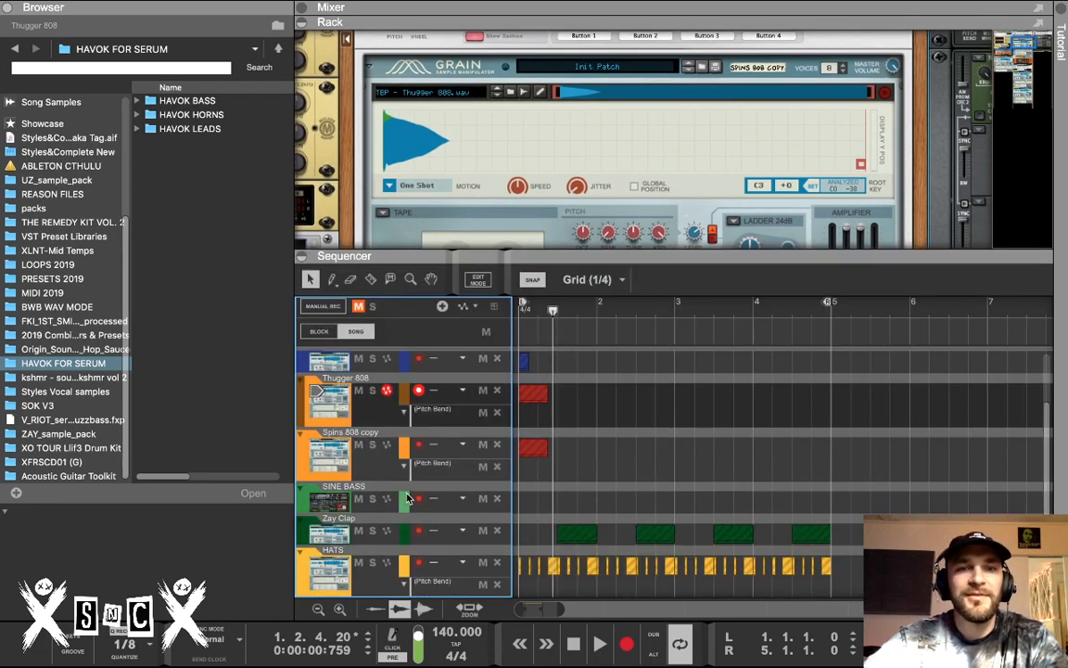
scroll(413, 477, "up", 5)
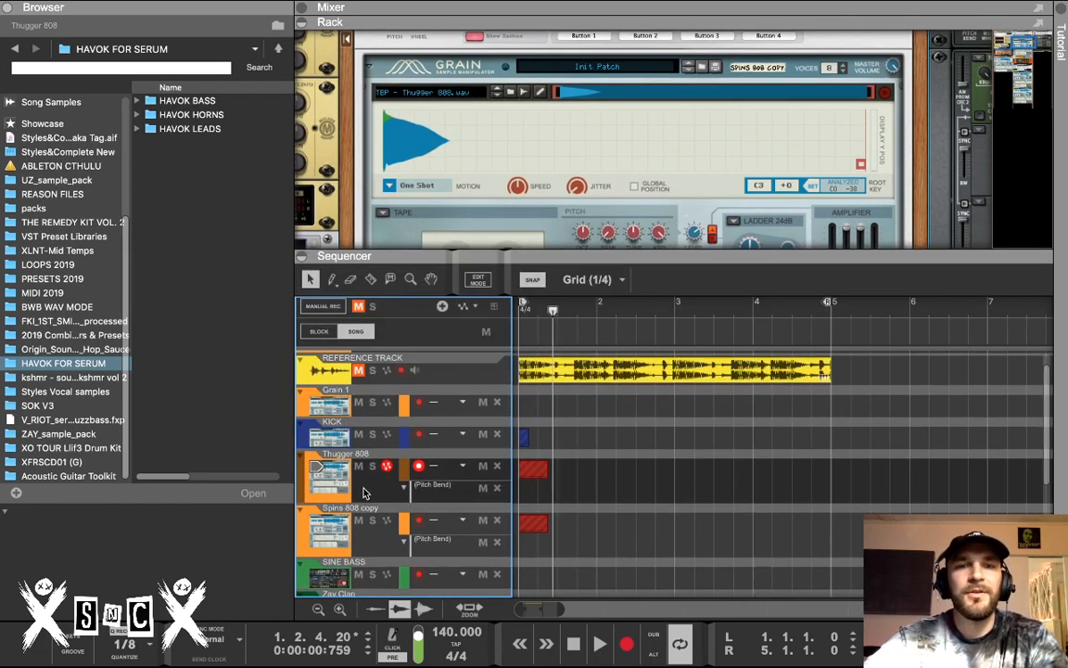
left_click(369, 496)
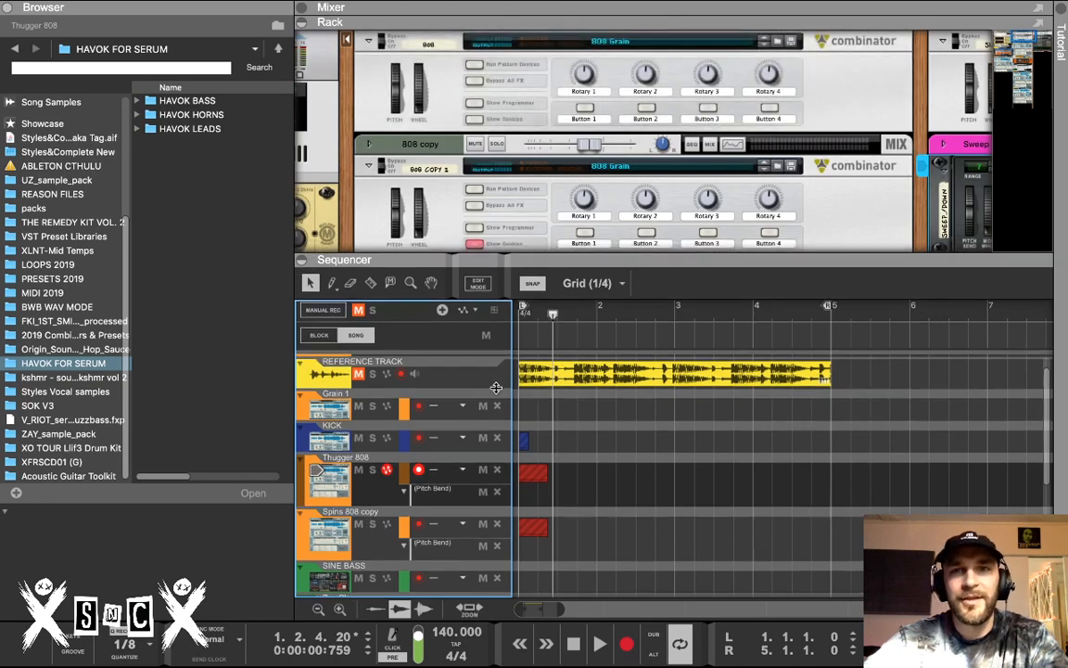
mouse_move(502, 256)
left_mouse_down()
mouse_move(502, 447)
mouse_move(499, 262)
left_mouse_up()
scroll(482, 409, "down", 3)
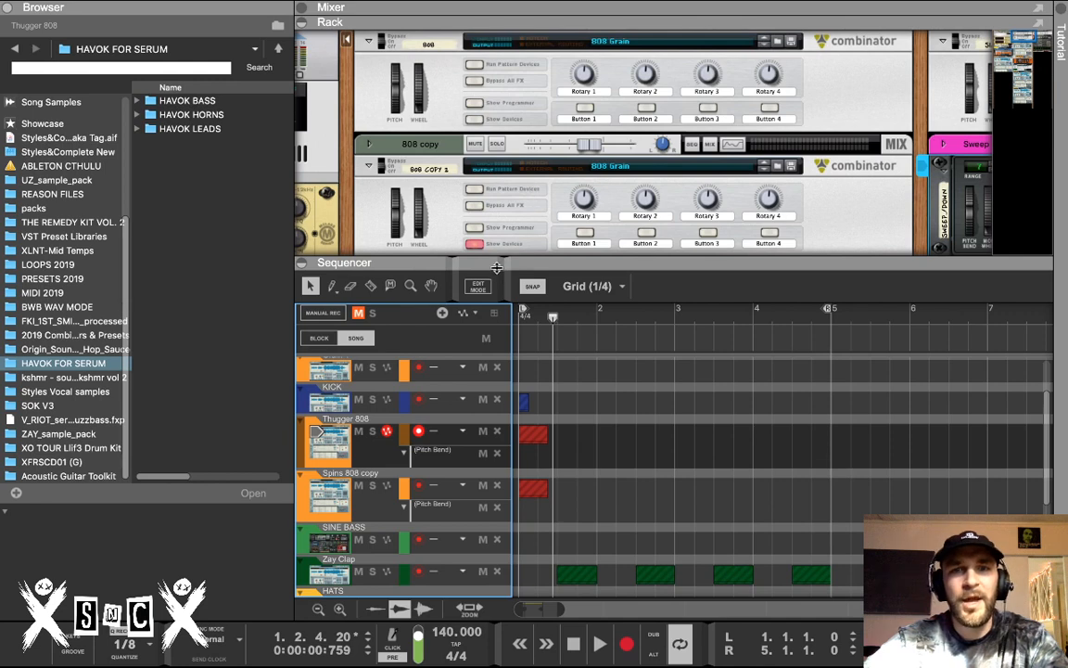
Make the rack taller and bring the Thugger 808 Combinator's Grain sample display into view
left_click_drag(483, 322, 480, 342)
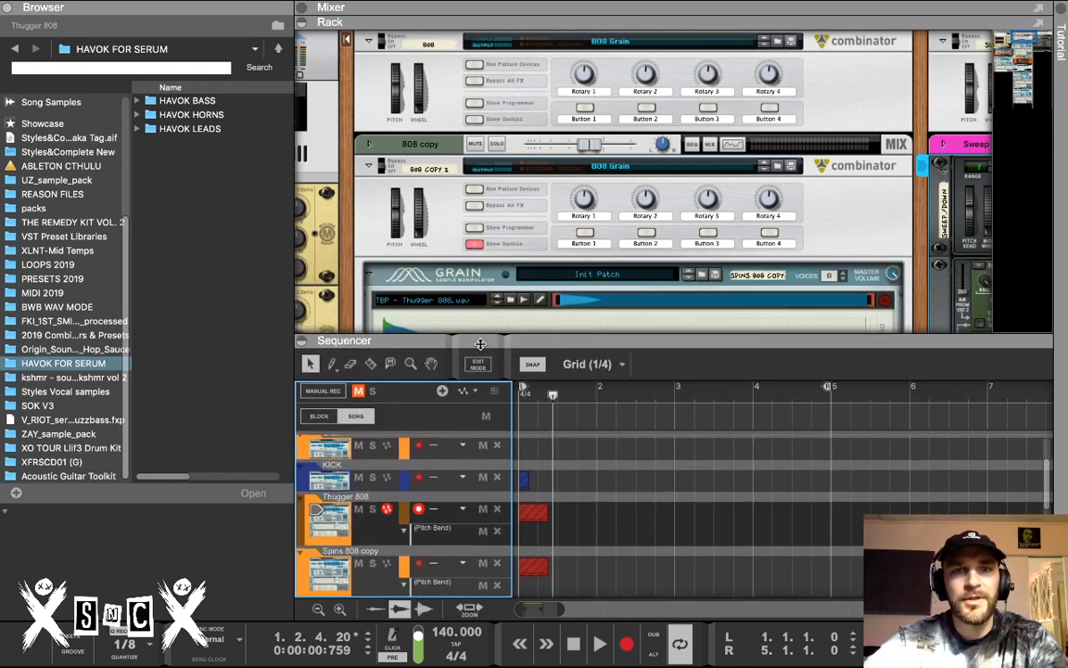
scroll(556, 172, "down", 10)
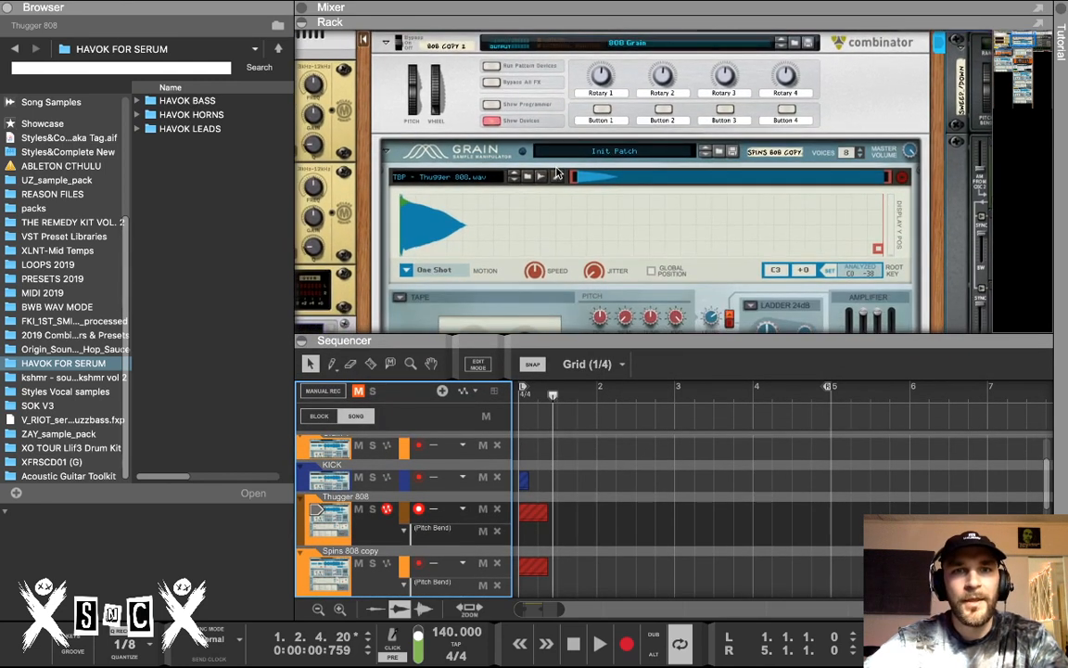
scroll(556, 171, "up", 4)
scroll(556, 172, "down", 6)
scroll(557, 172, "up", 4)
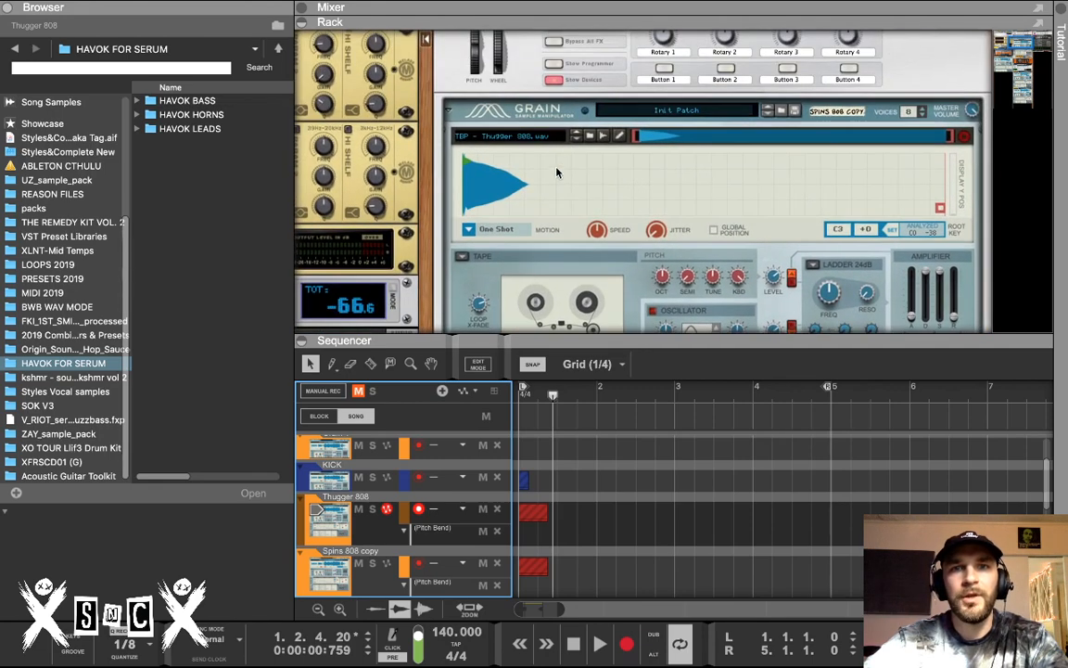
Hide and reshow the devices inside the Thugger 808 Combinator, and examine its Grain sample, pitch and envelope sections
left_click(554, 80)
scroll(551, 102, "up", 2)
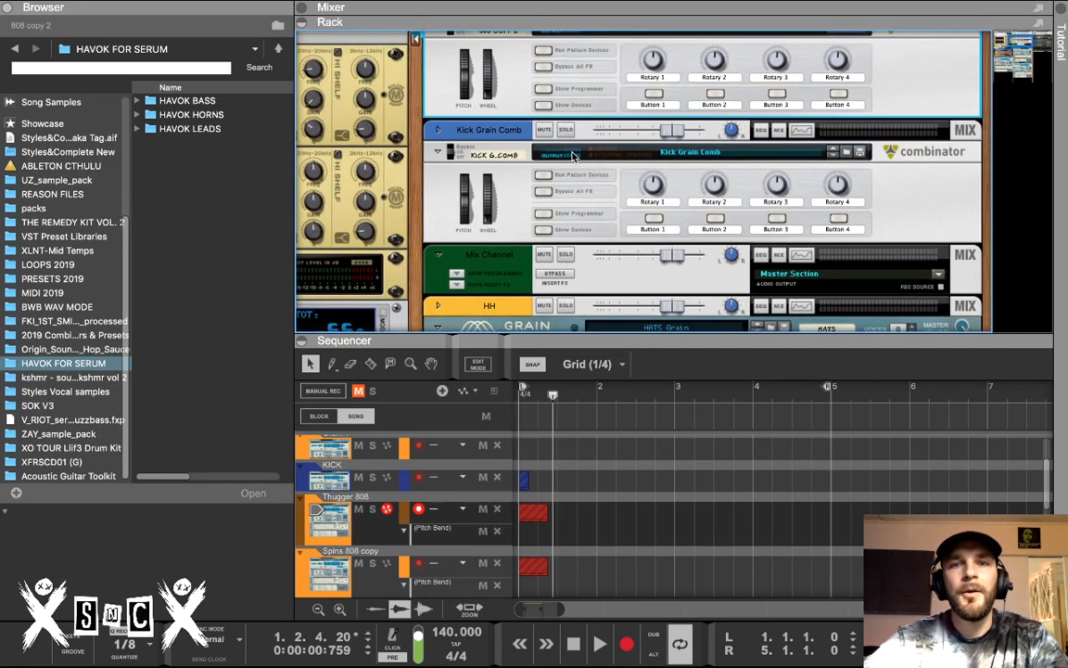
left_click(547, 104)
scroll(601, 135, "down", 3)
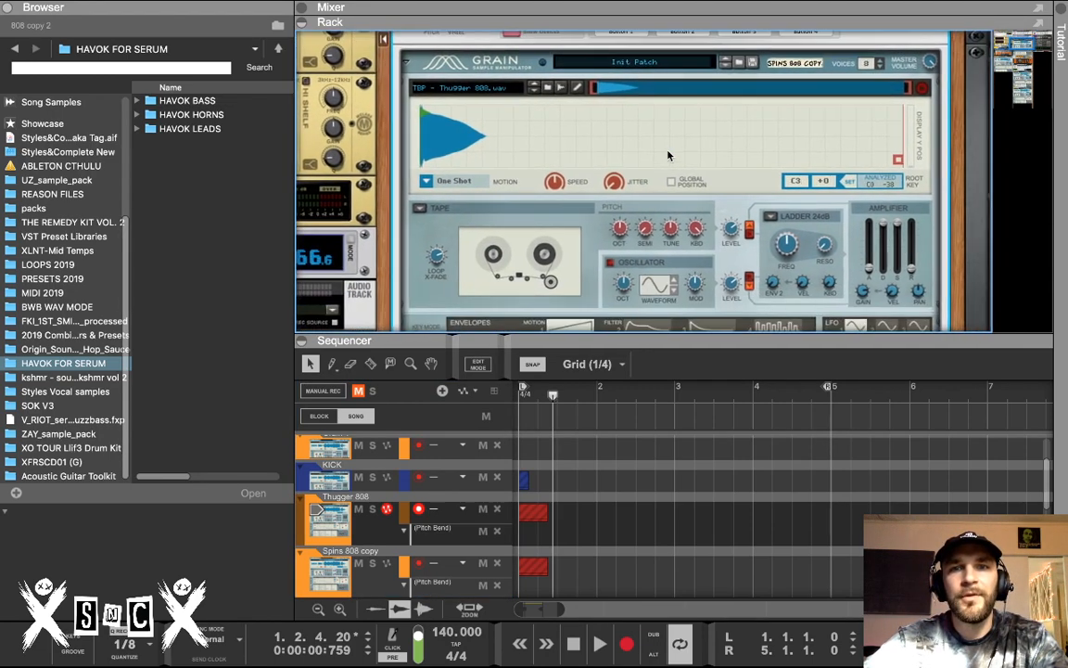
scroll(580, 123, "down", 4)
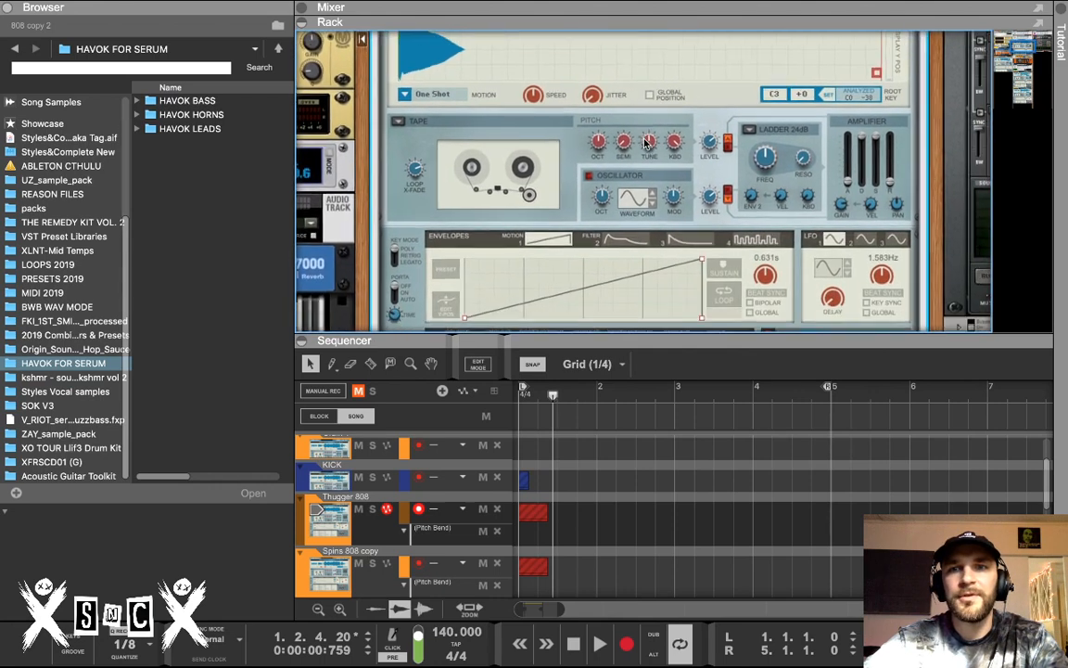
scroll(618, 126, "up", 2)
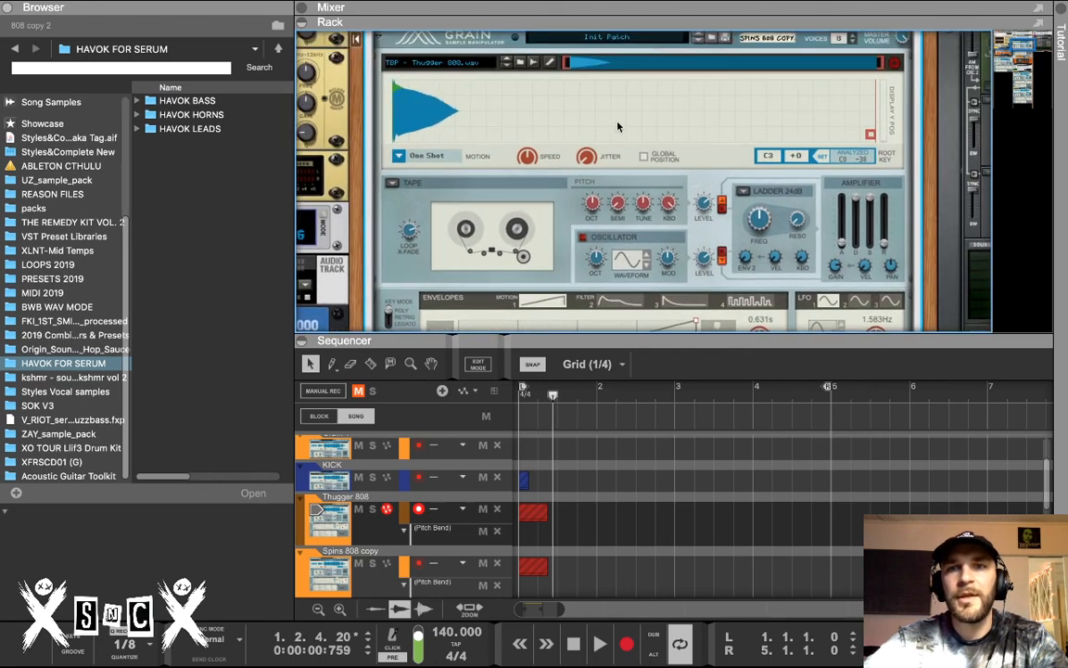
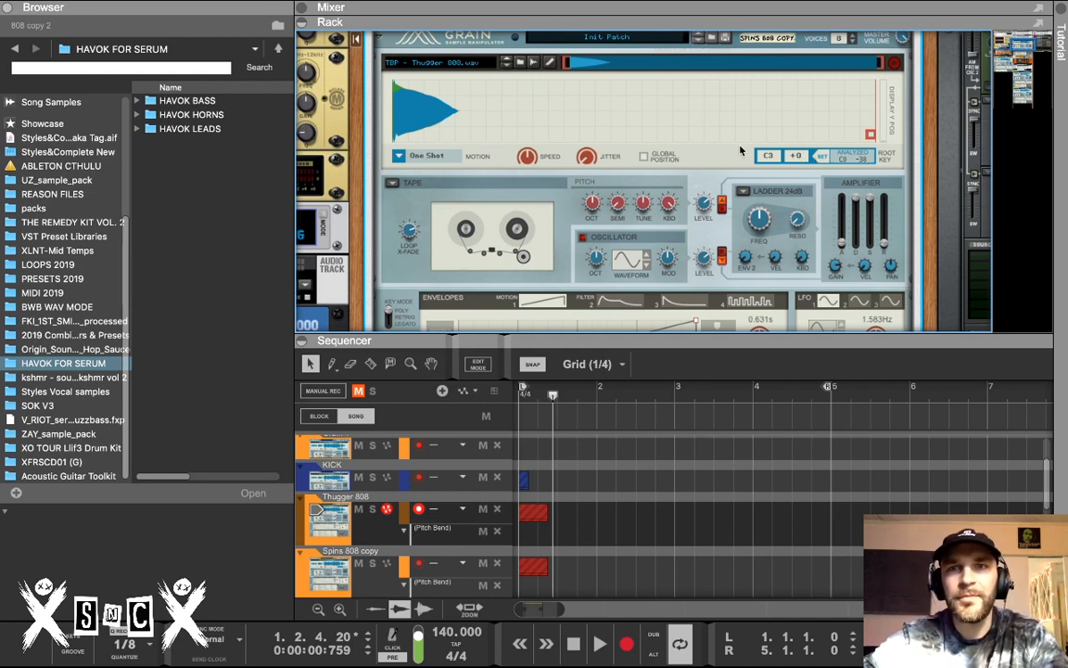
Apply the analyzed root key C0 -38 to the Thugger 808 sample in Grain
left_click(820, 156)
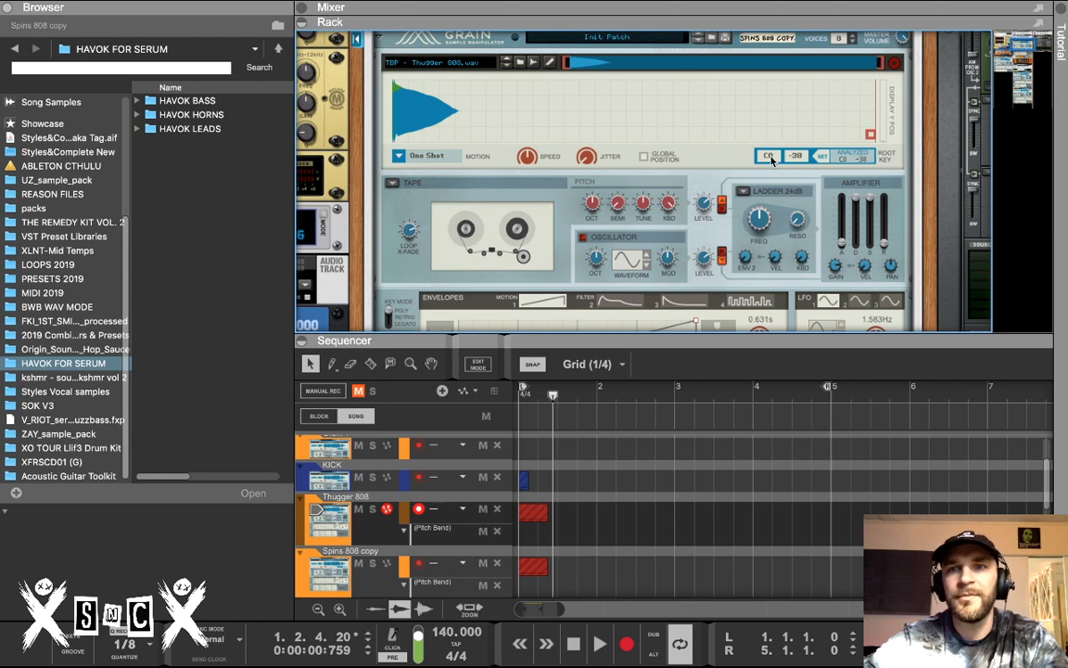
scroll(616, 214, "down", 2)
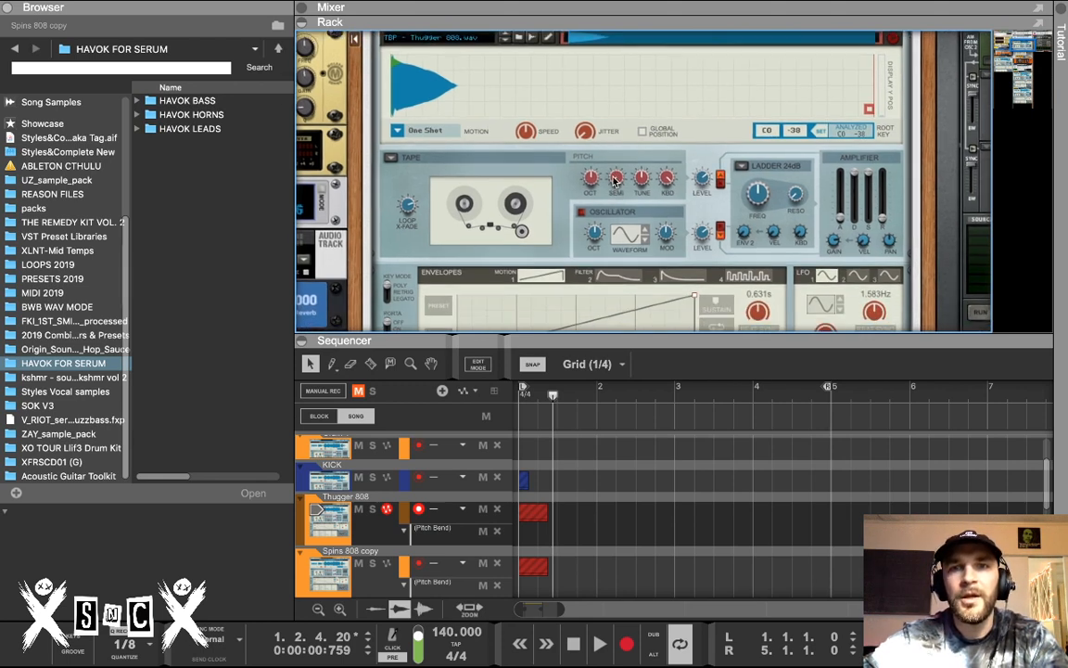
Insert the GVST GTune tuner directly below the Grain device and move its plugin window clear of the browser list
scroll(614, 181, "down", 8)
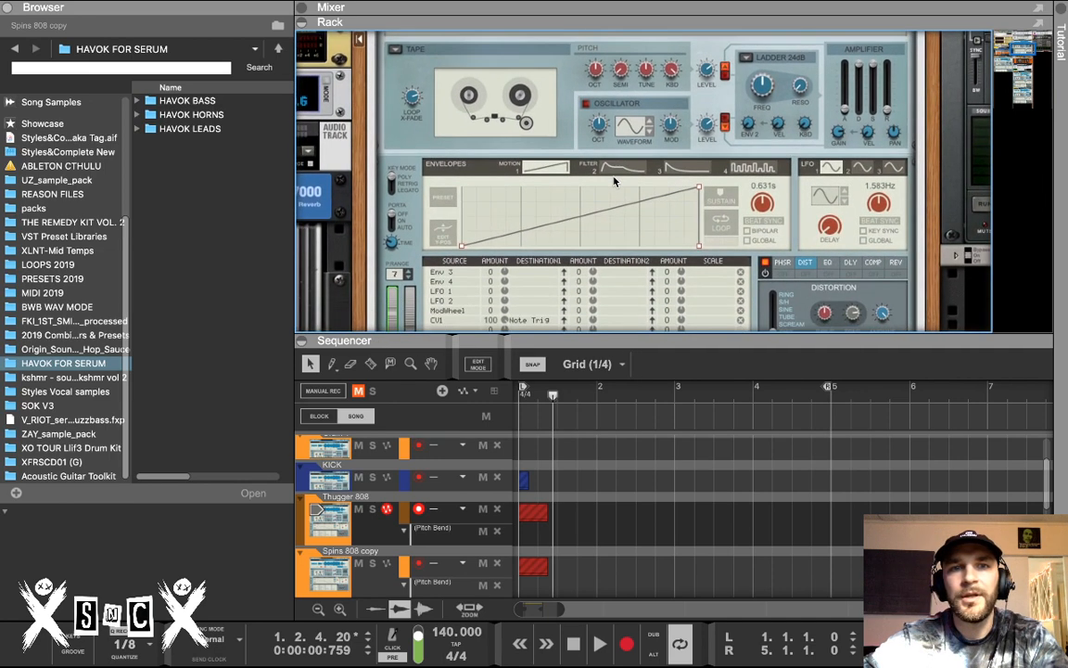
scroll(614, 181, "down", 7)
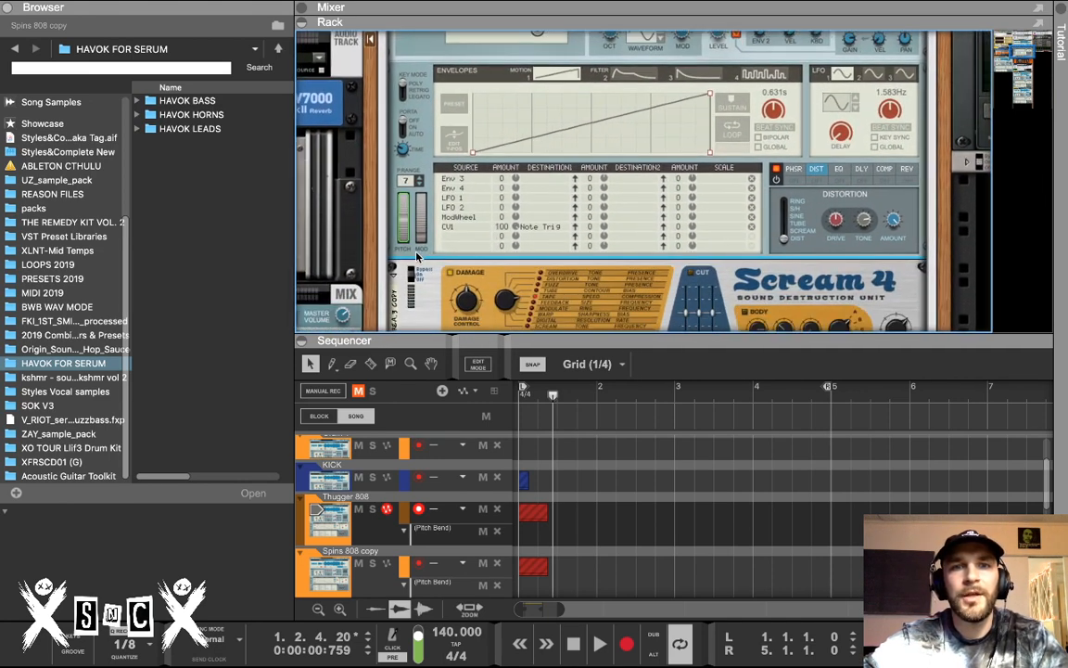
right_click(416, 253)
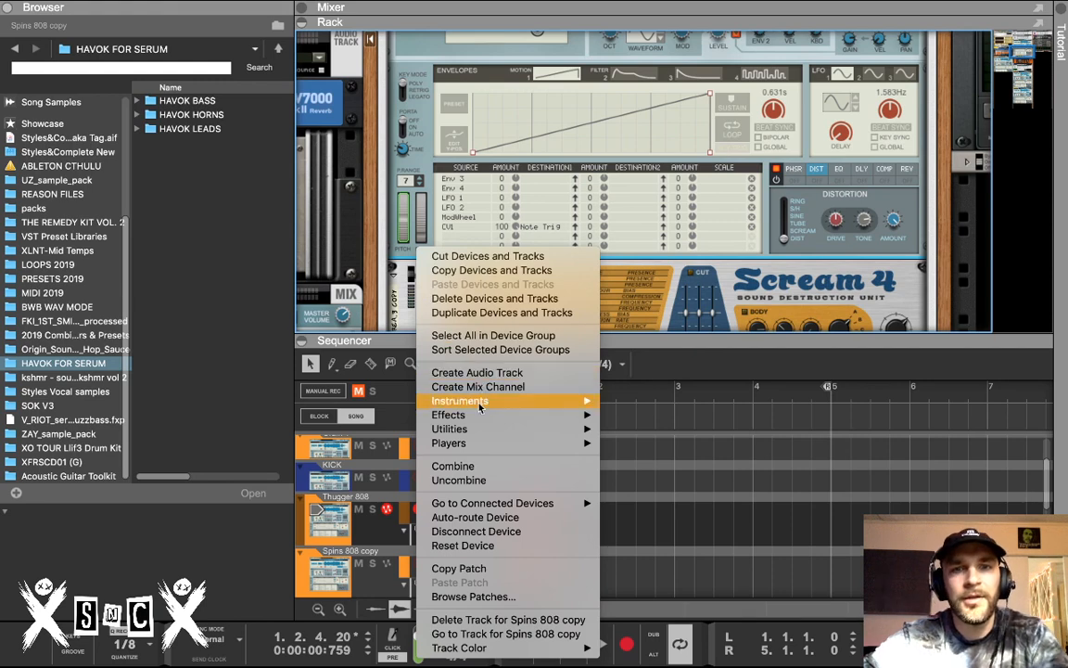
mouse_move(489, 417)
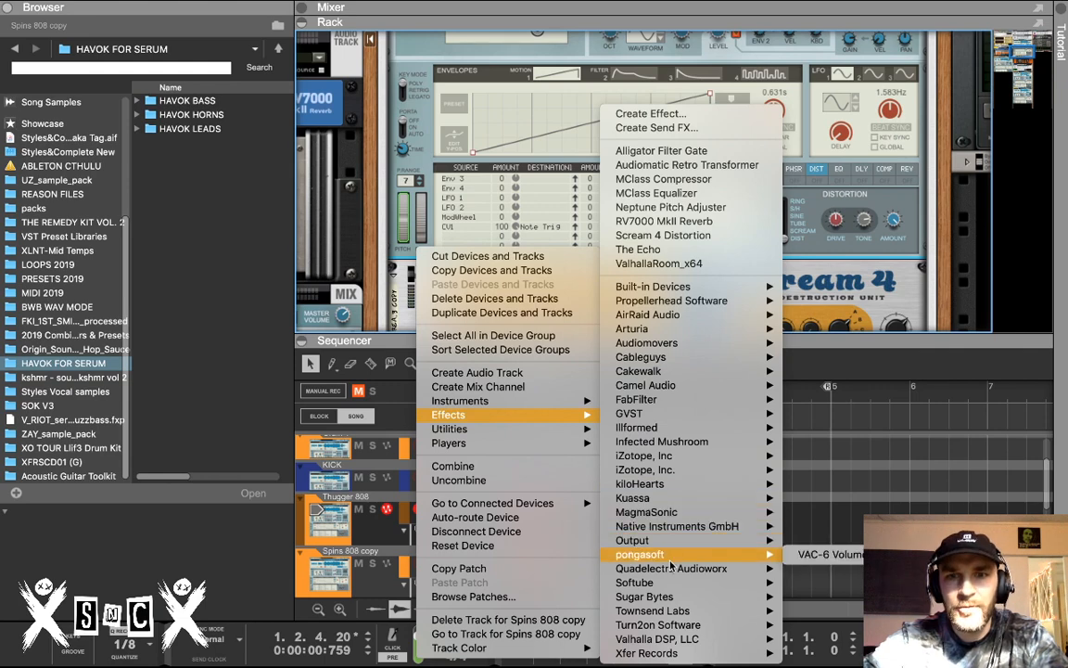
mouse_move(678, 417)
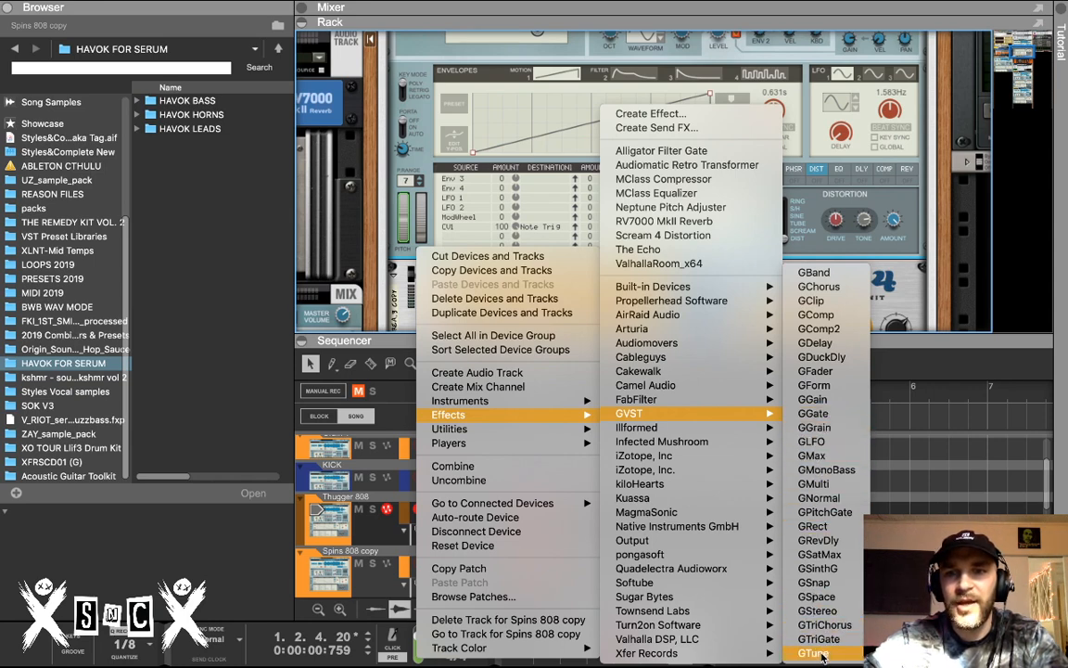
left_click(817, 653)
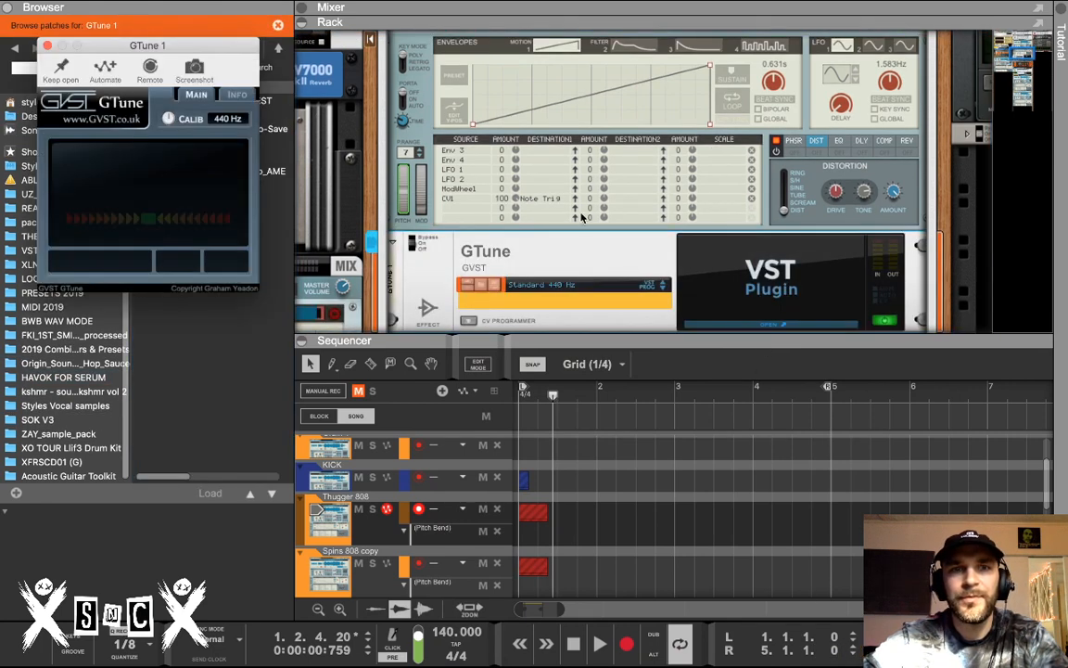
left_click_drag(130, 43, 293, 118)
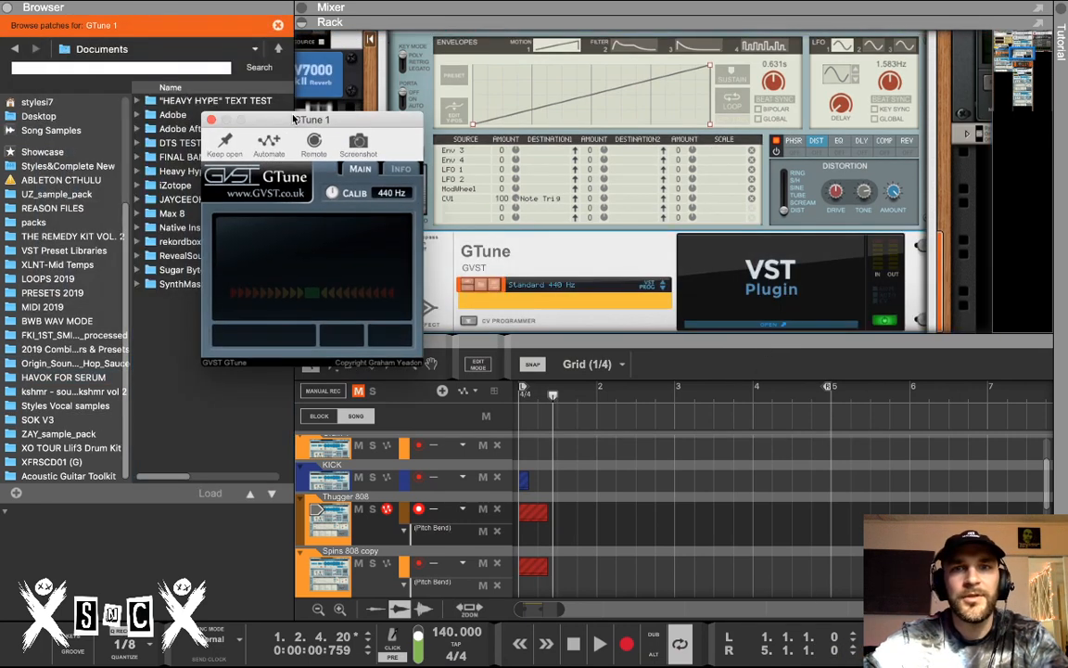
Show the on-screen piano keys, enlarge the sequencer, and select the Spins 808 copy track for playing its sample through GTune
scroll(591, 183, "up", 5)
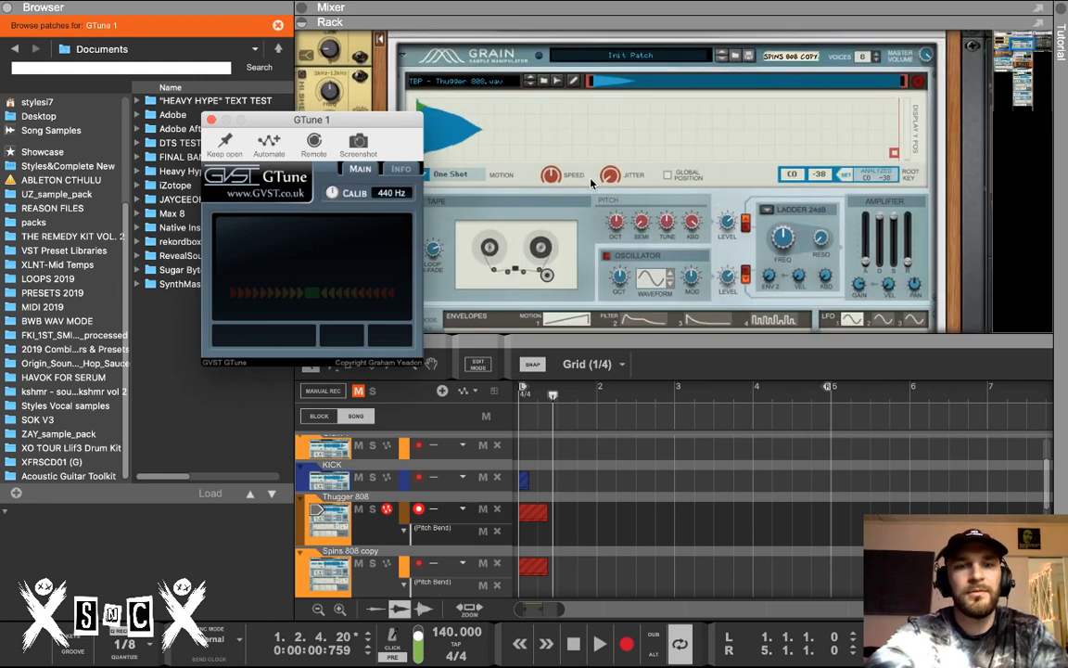
key("F4")
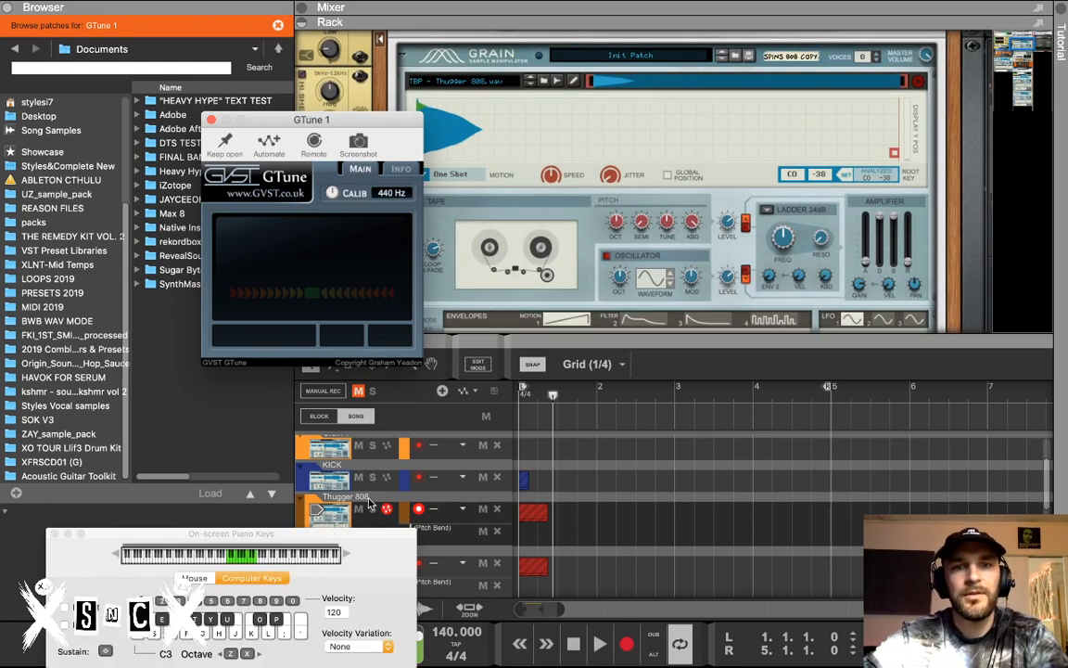
left_click(423, 421)
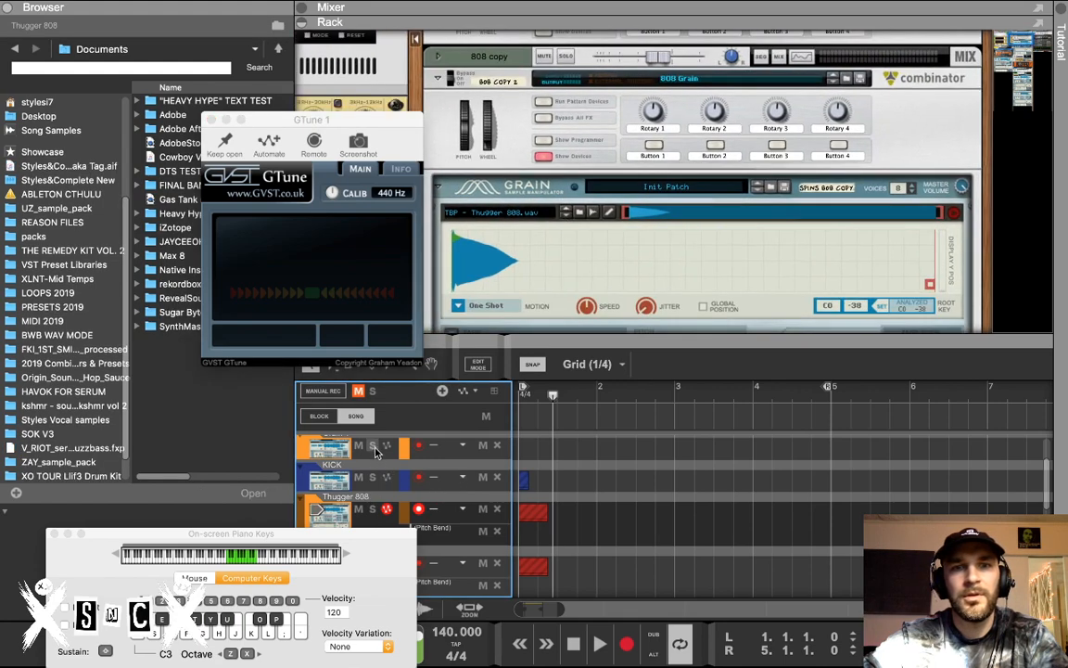
left_click(337, 444)
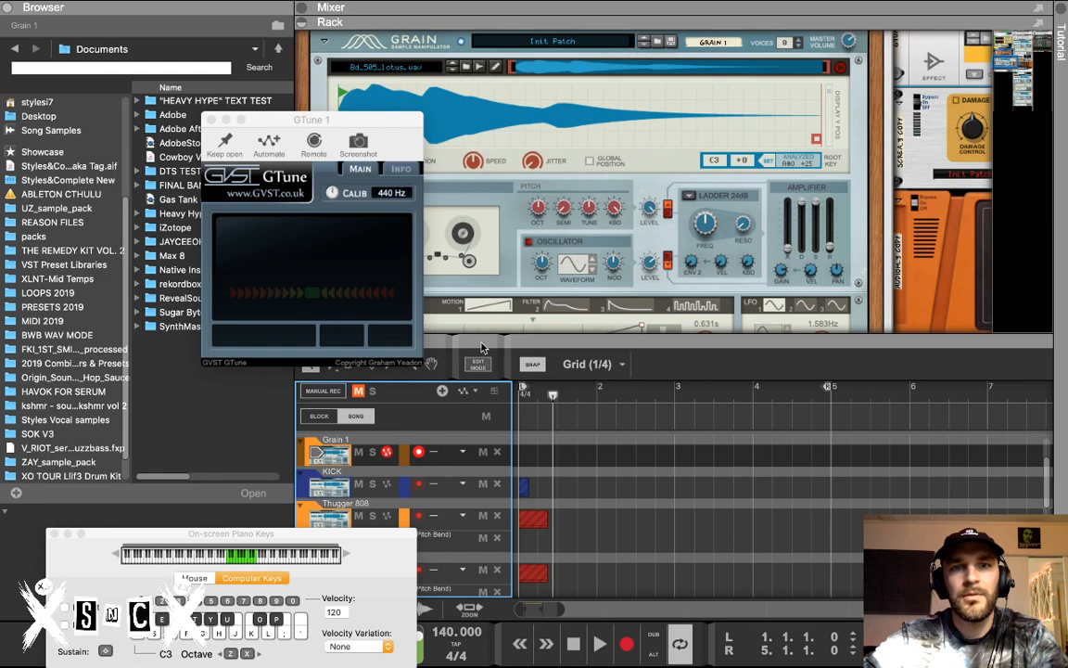
left_click_drag(481, 348, 475, 263)
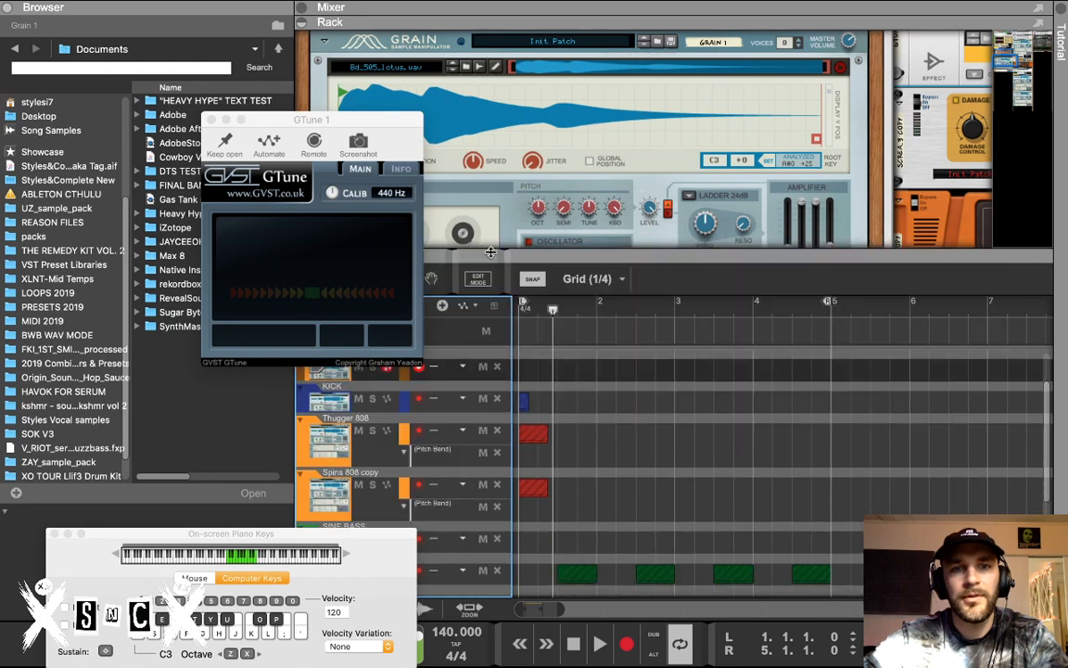
left_click(370, 506)
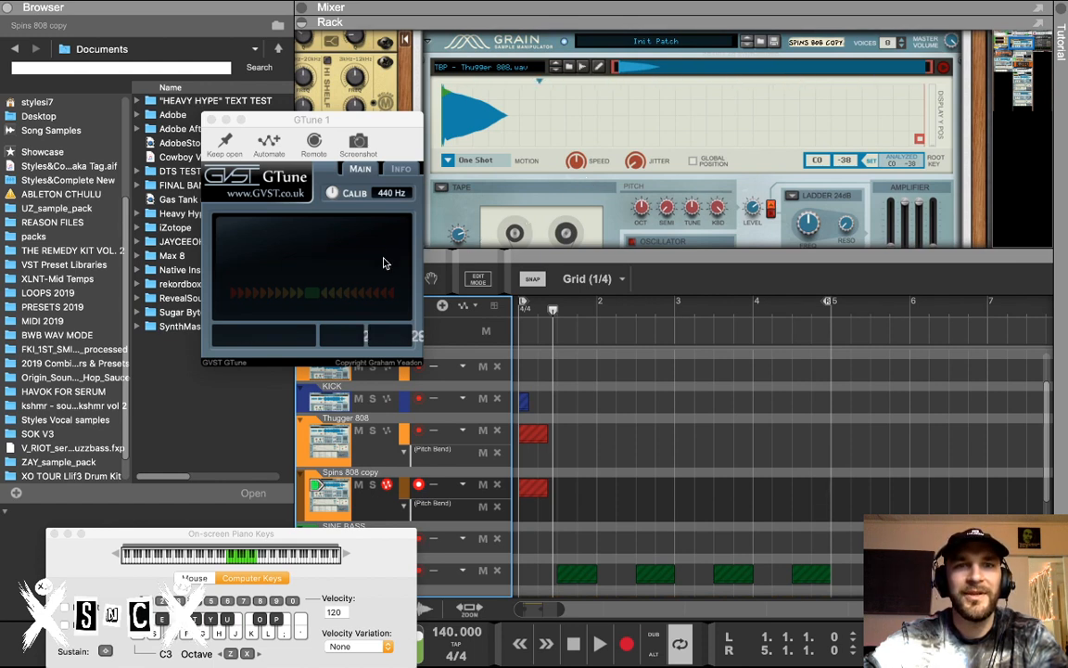
Close the tuner window, insert a Neptune Pitch Adjuster between Grain and GTune, and fold the GTune device
left_click(210, 121)
scroll(588, 198, "down", 3)
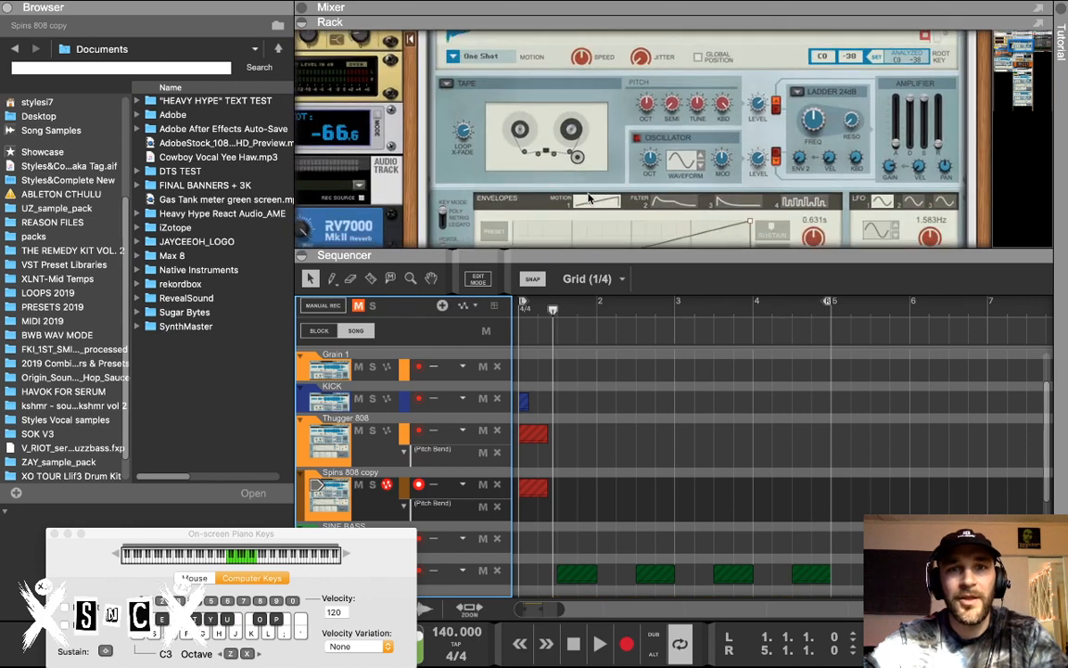
scroll(588, 197, "down", 5)
right_click(494, 195)
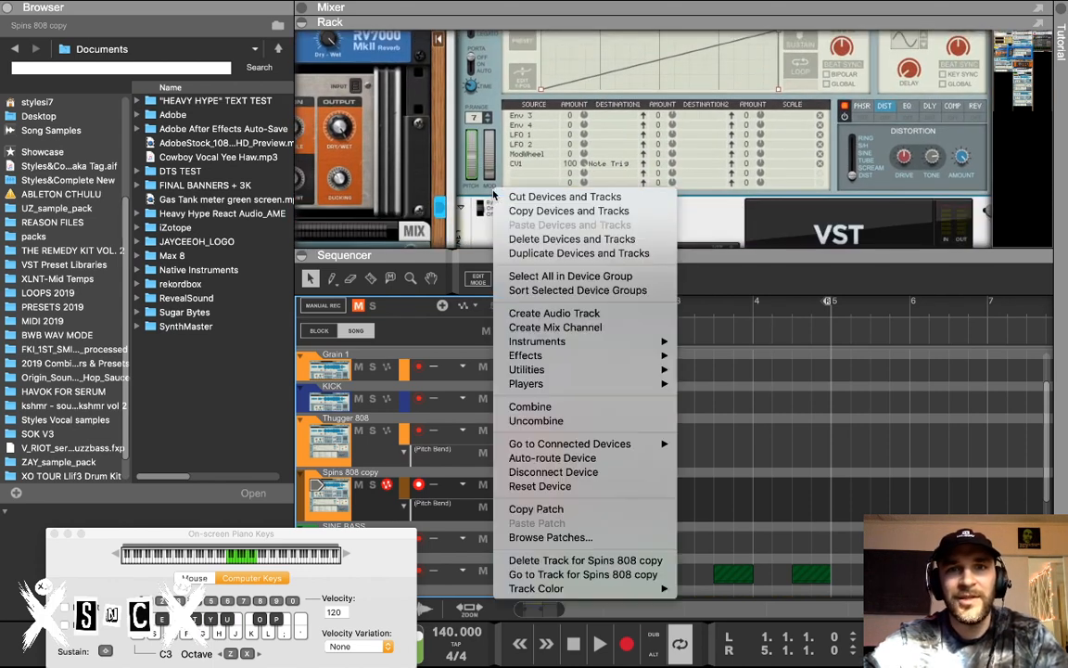
mouse_move(544, 354)
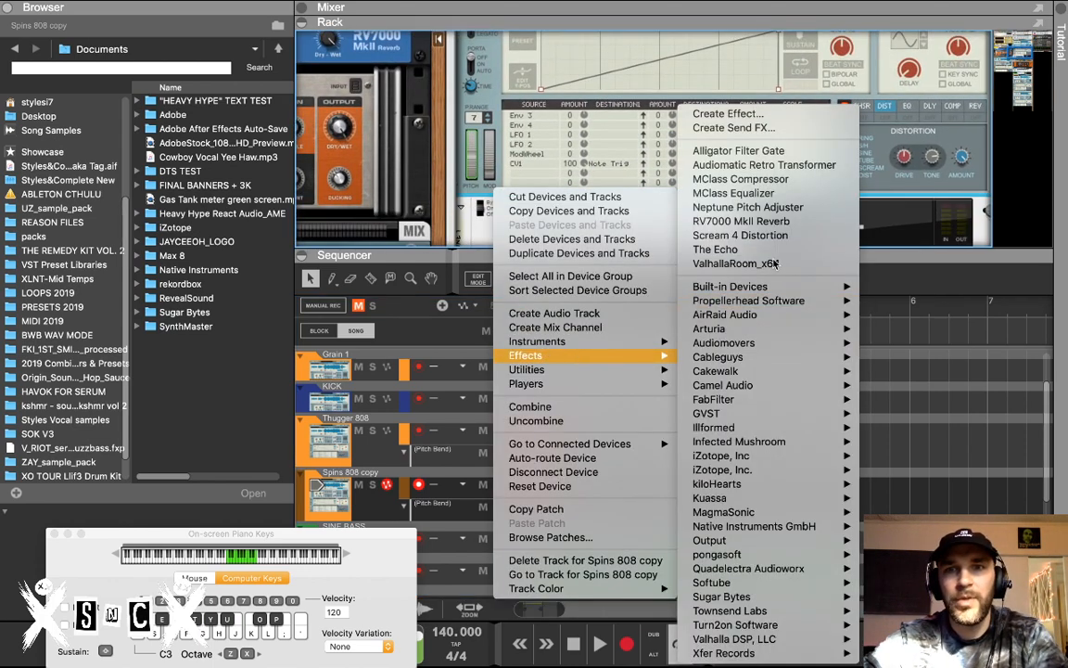
left_click(693, 195)
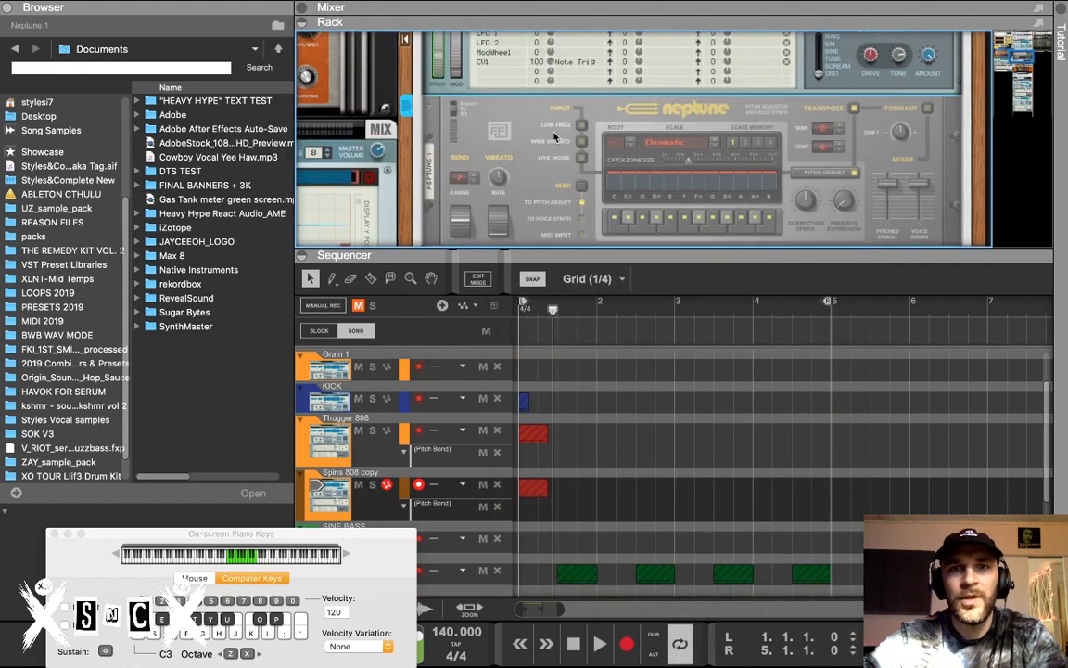
left_click(432, 211)
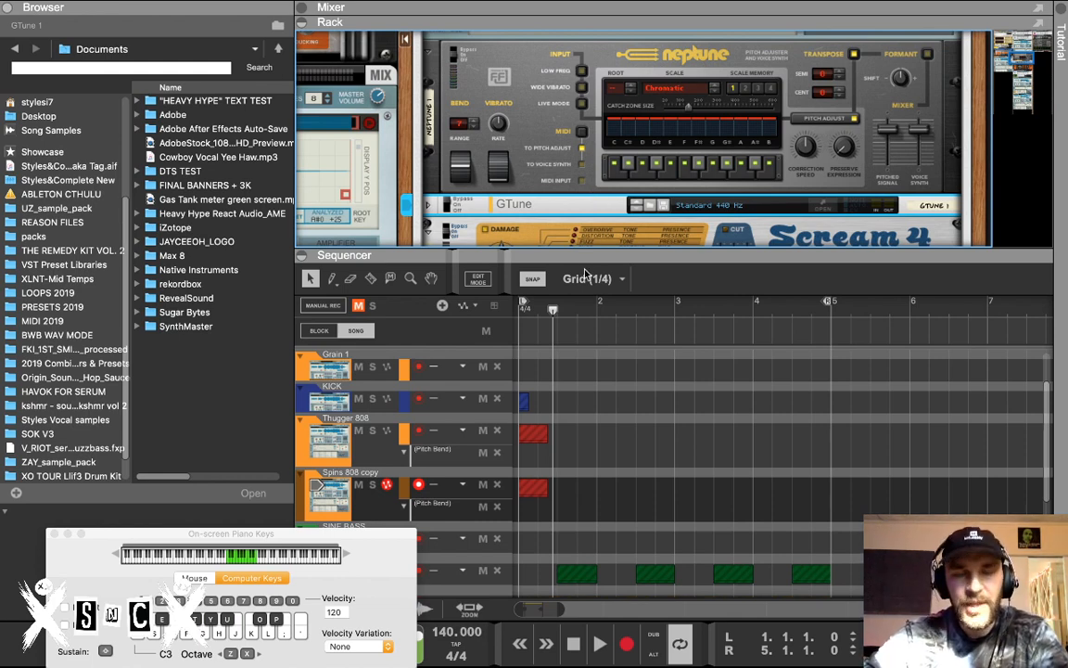
Enlarge the sequencer over the whole rack area to show the template's tracks from the reference track down
left_click_drag(531, 250, 530, 44)
key("F6")
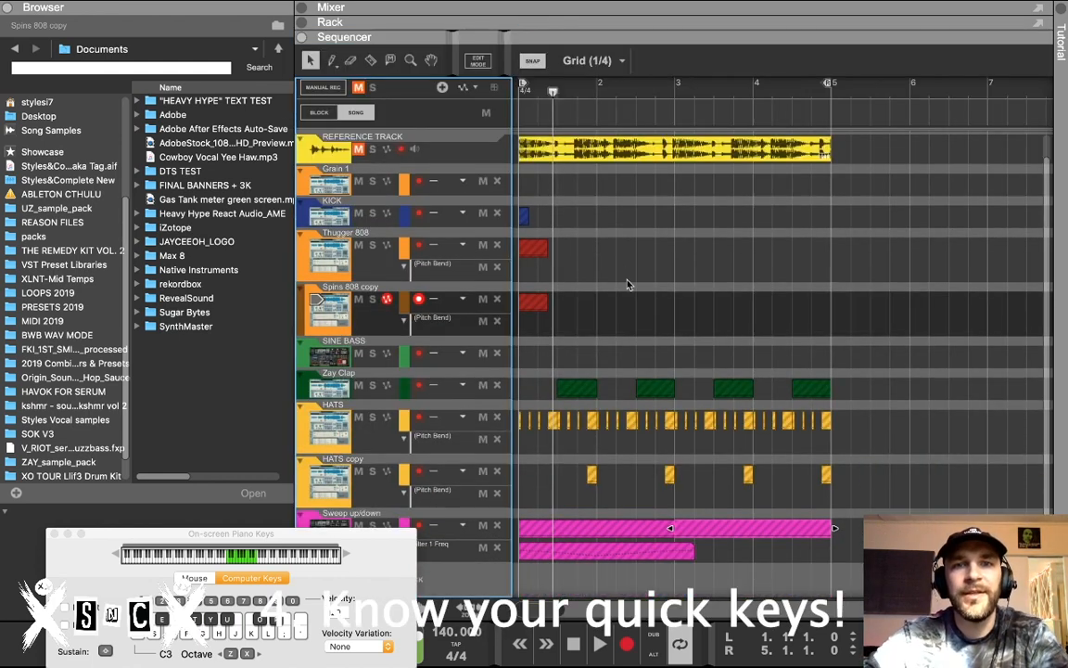
scroll(594, 269, "up", 1)
scroll(627, 285, "down", 1)
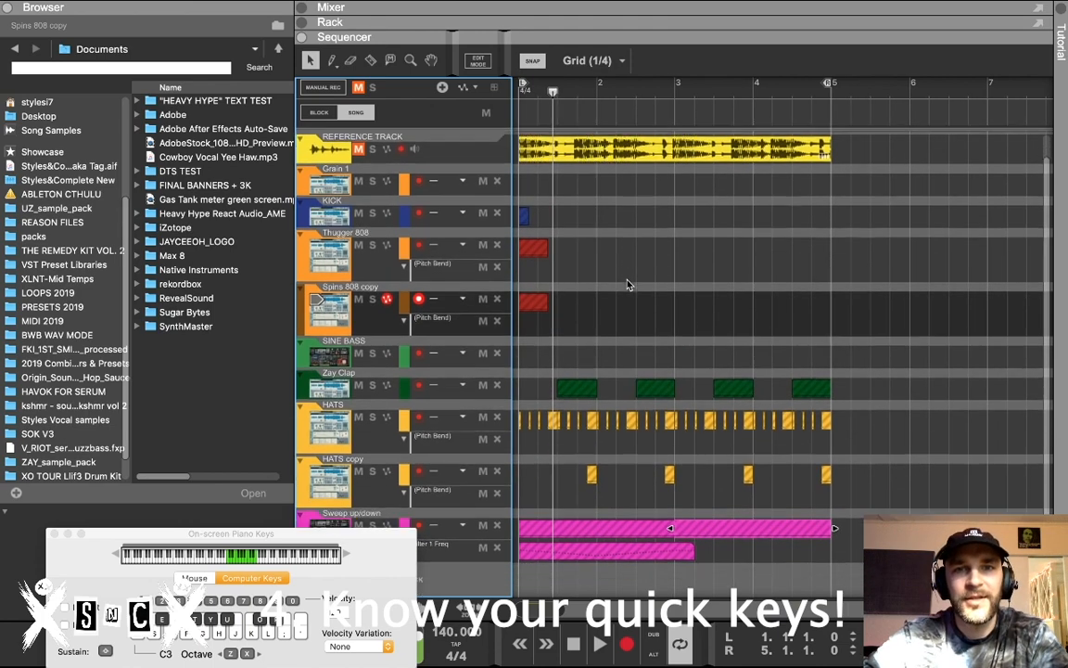
scroll(627, 285, "up", 1)
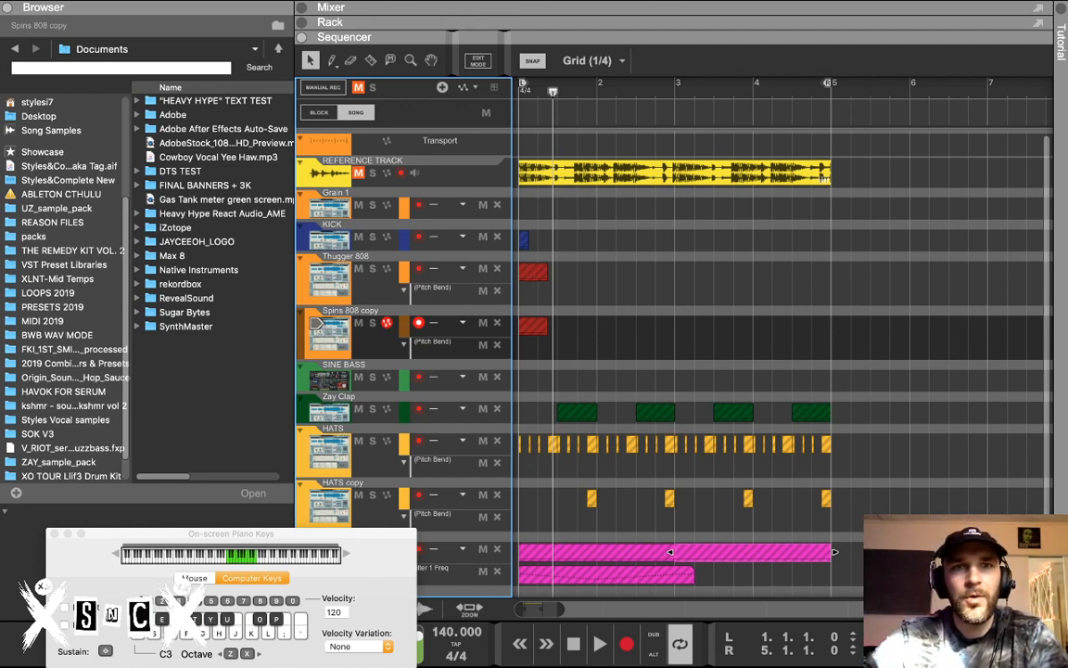
Review the program's keyboard control options and hide the on-screen piano keys
mouse_move(387, 5)
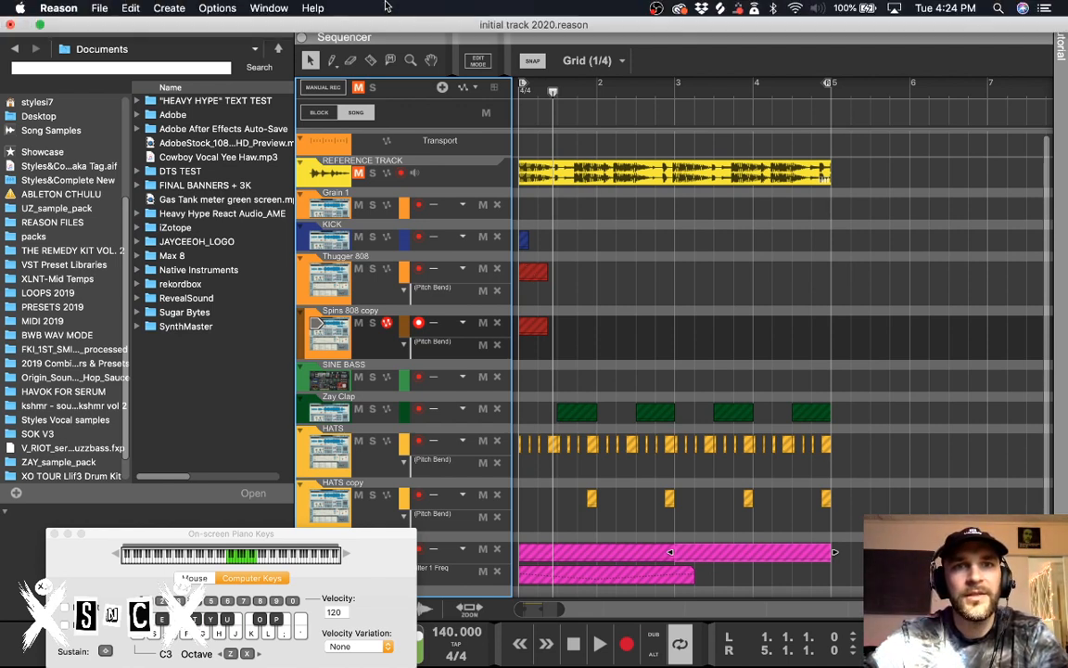
left_click(208, 8)
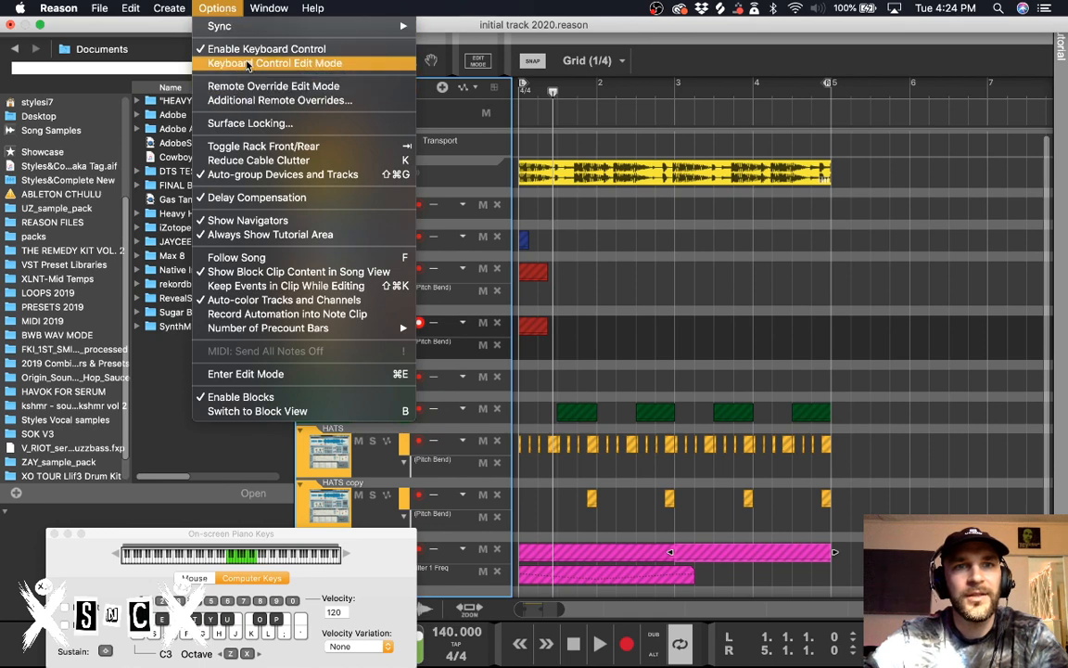
left_click(204, 8)
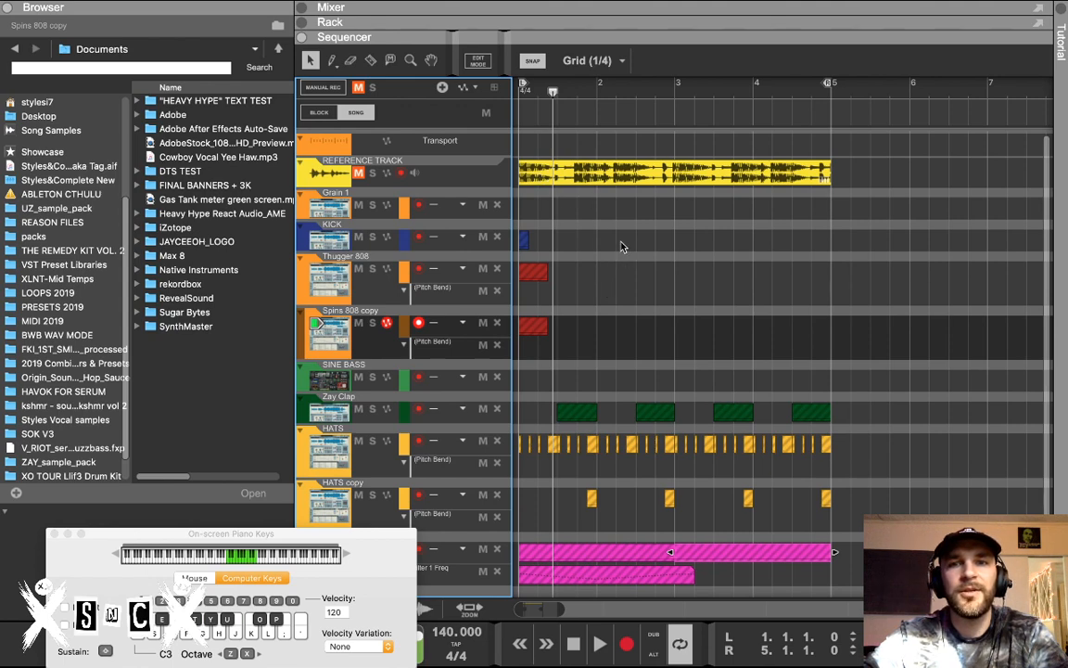
key("F4")
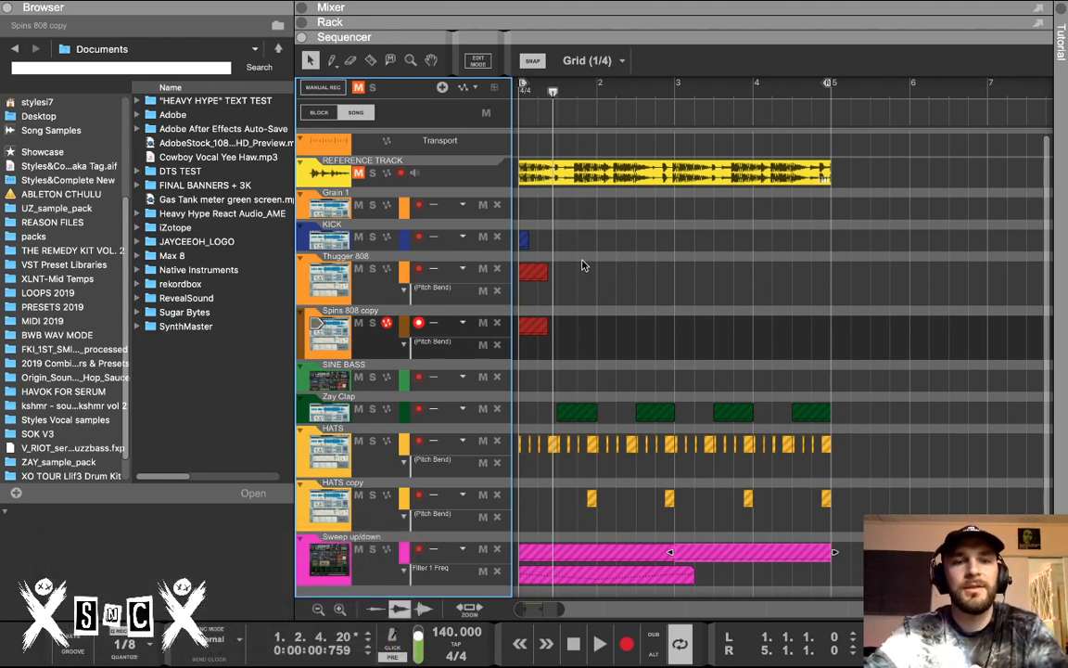
Switch through the sequencer's Eraser, Pencil, Razor, Mute and Magnifying Glass tools and return to the Selection tool
key("w")
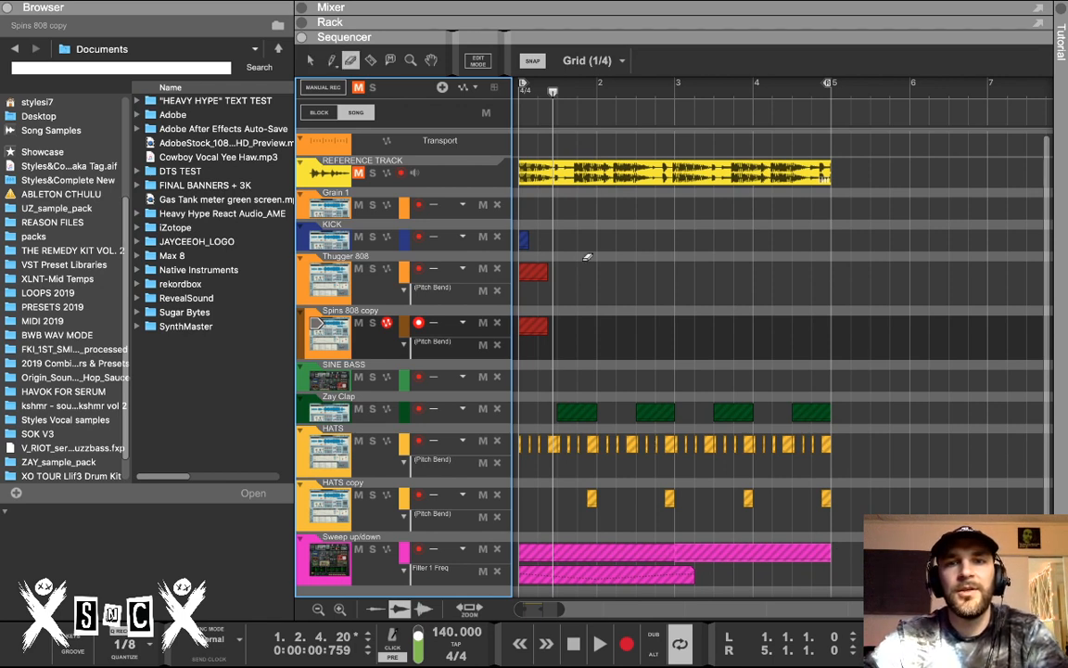
key("q")
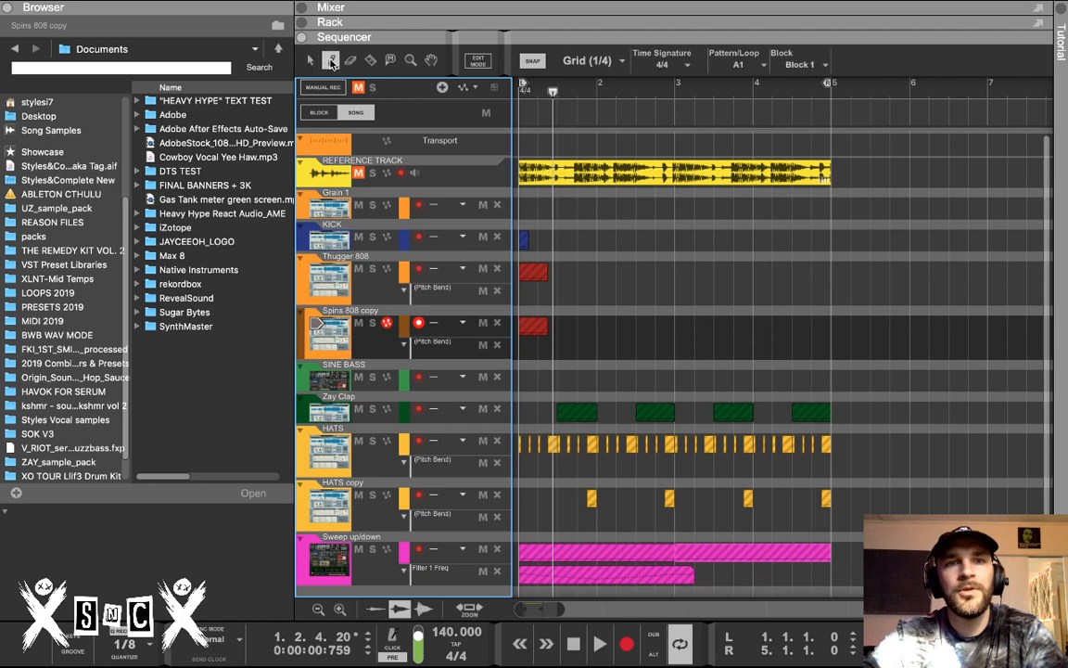
left_click(347, 60)
left_click(369, 64)
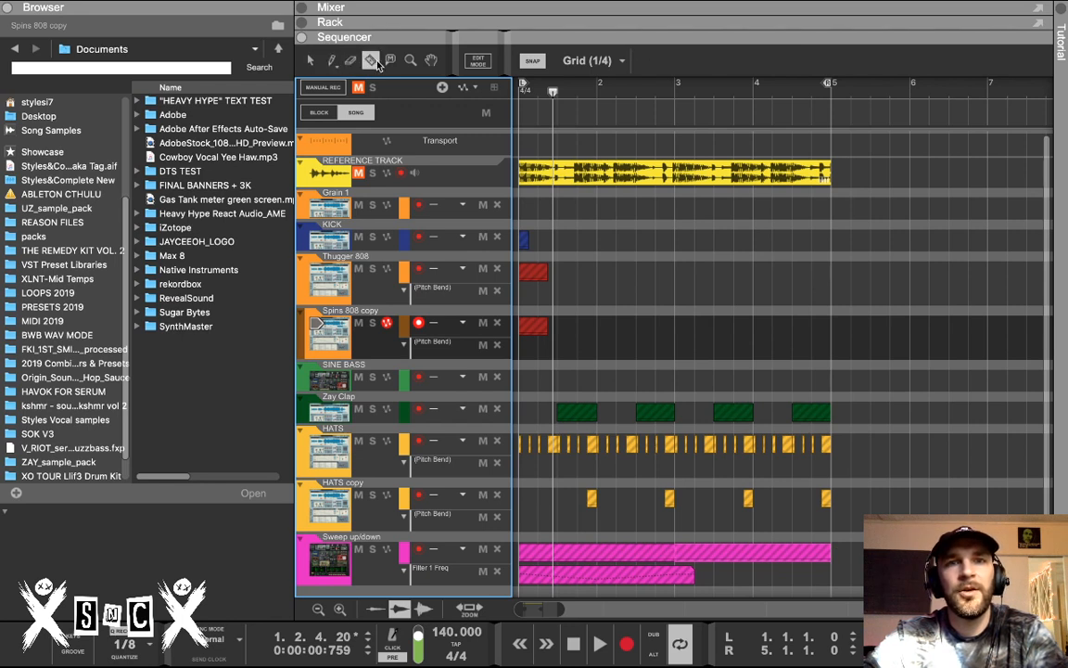
left_click(389, 64)
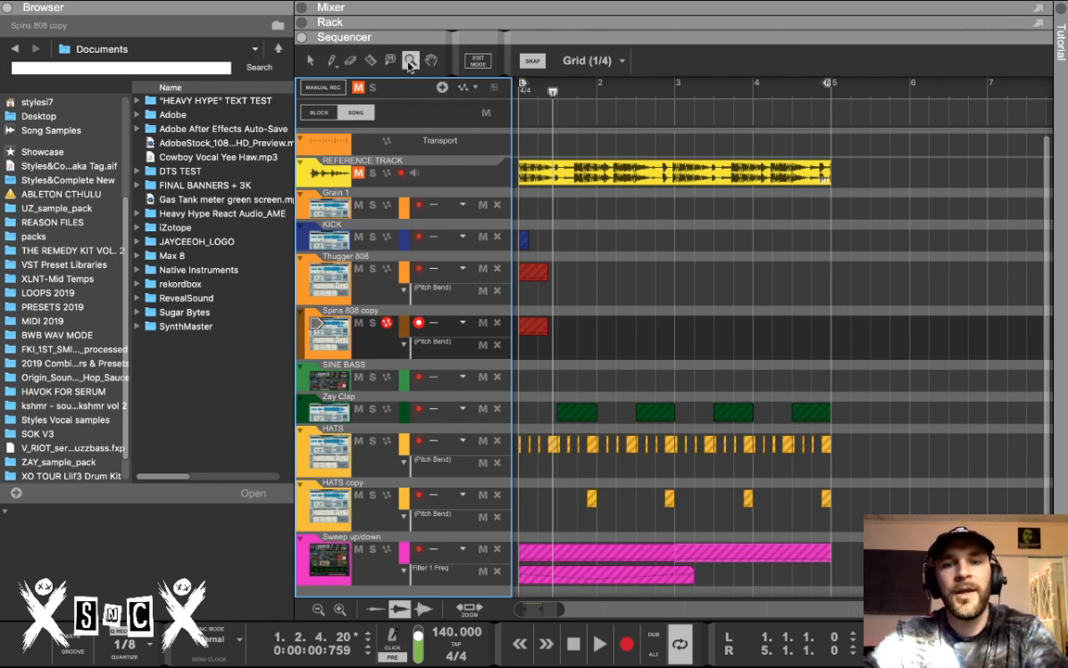
left_click(411, 63)
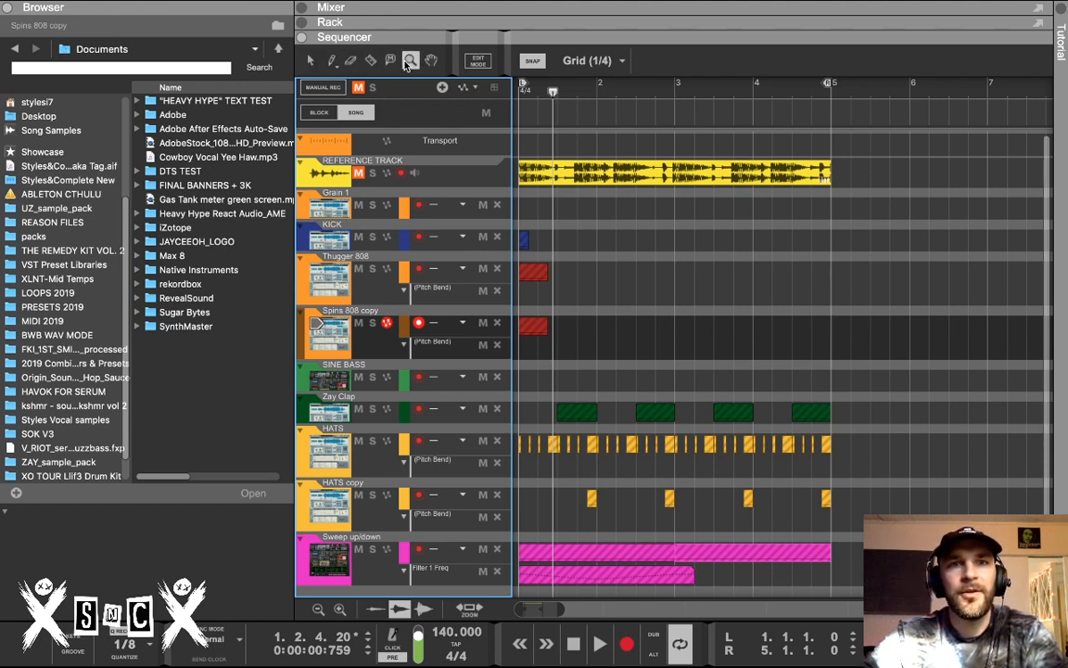
key("w")
key("q")
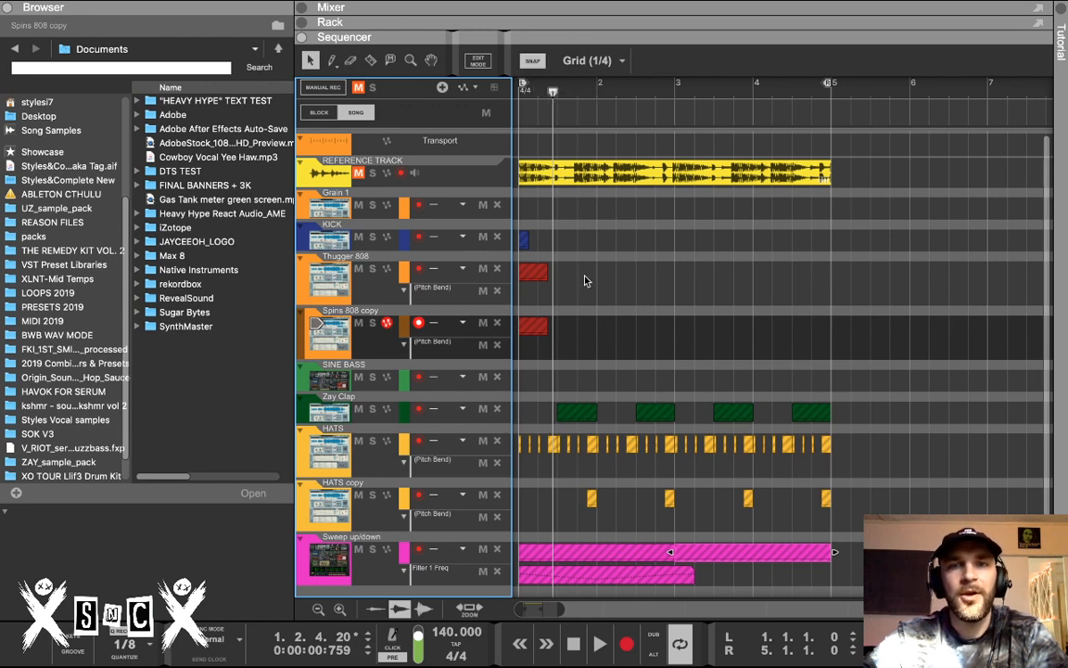
Try the fixed 1/2 and 1/8 snap values in the sequencer and return the snap value to Grid
left_click(583, 60)
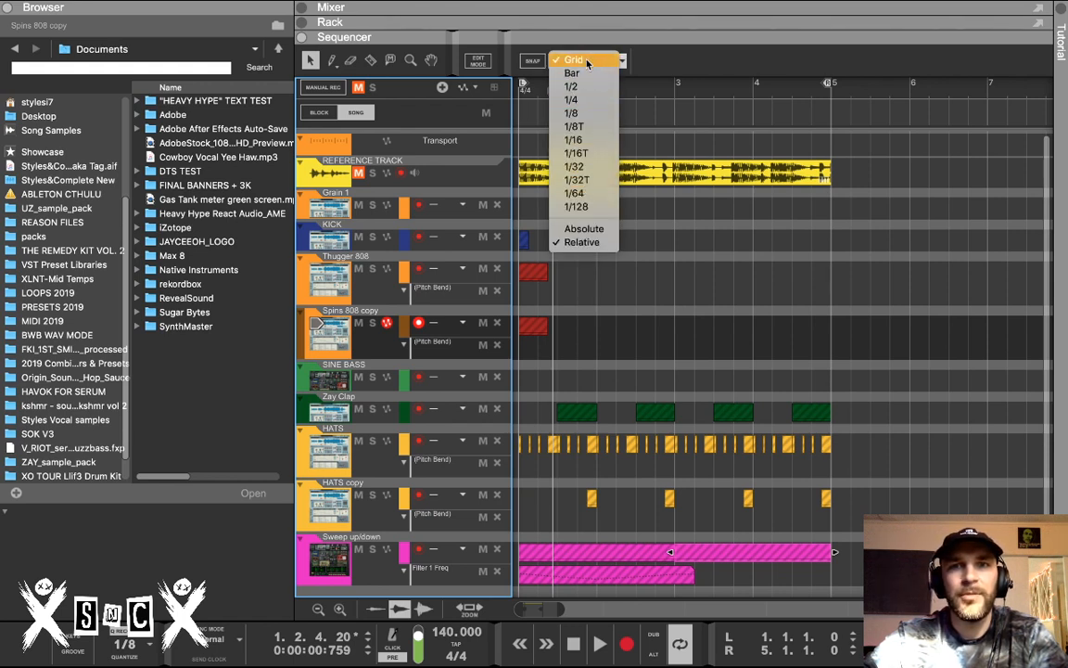
left_click(587, 62)
left_click(584, 61)
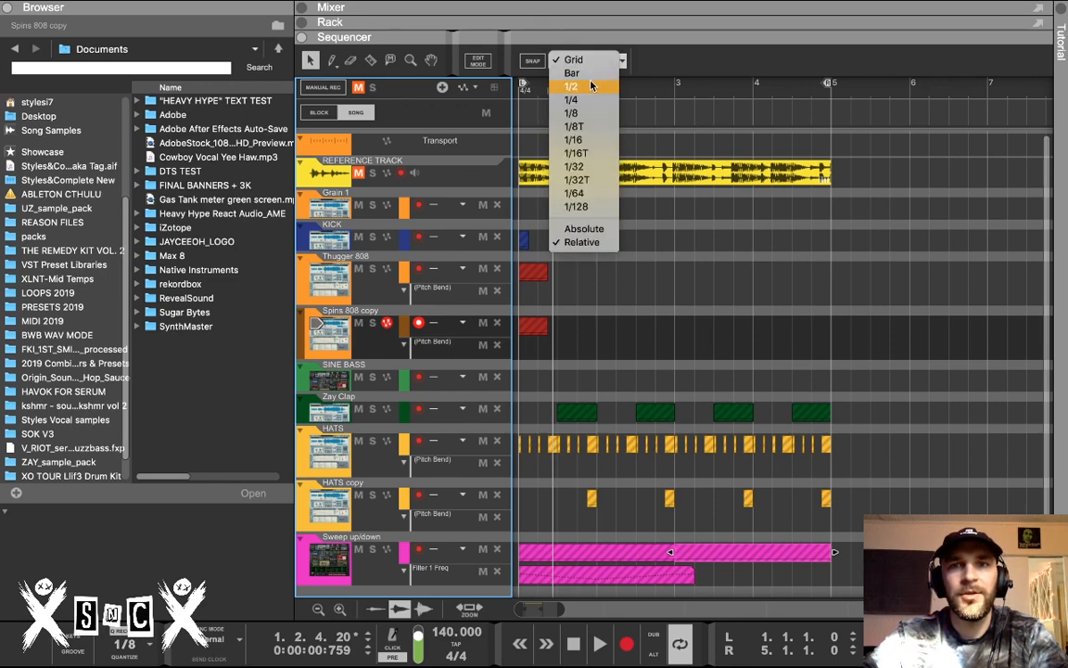
left_click(591, 86)
left_click(591, 60)
left_click(587, 114)
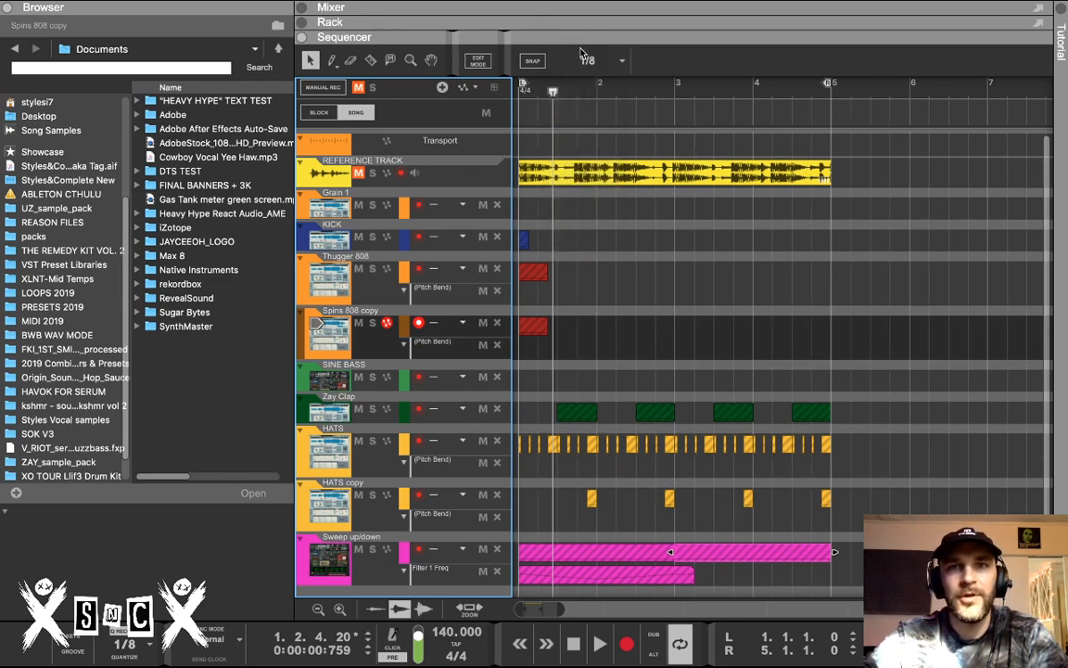
left_click(585, 60)
left_click(579, 62)
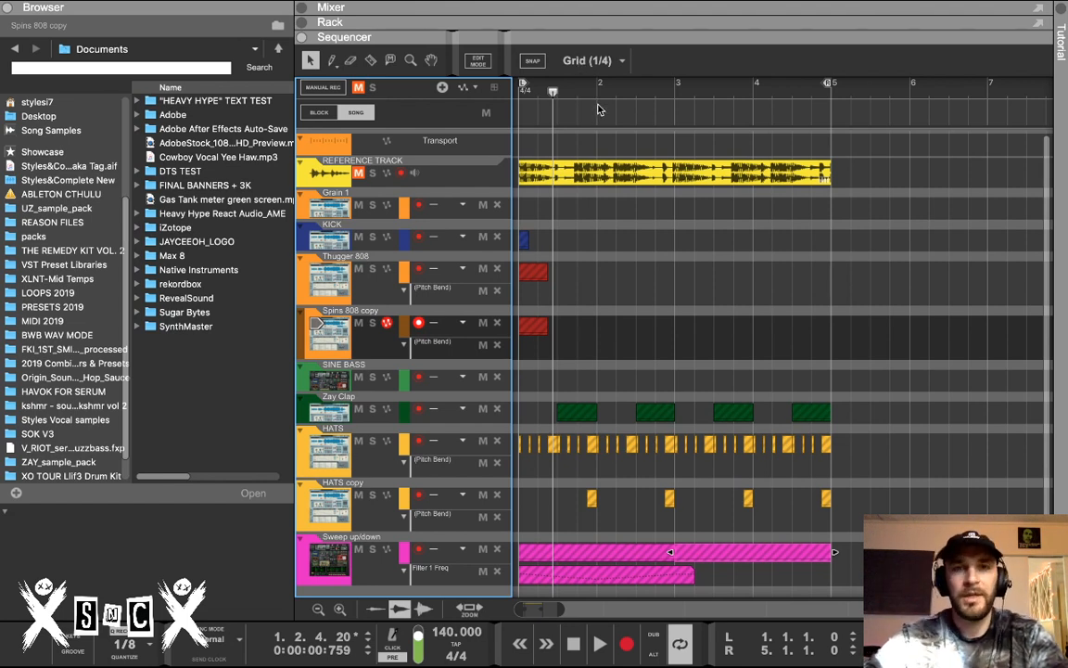
left_click(588, 61)
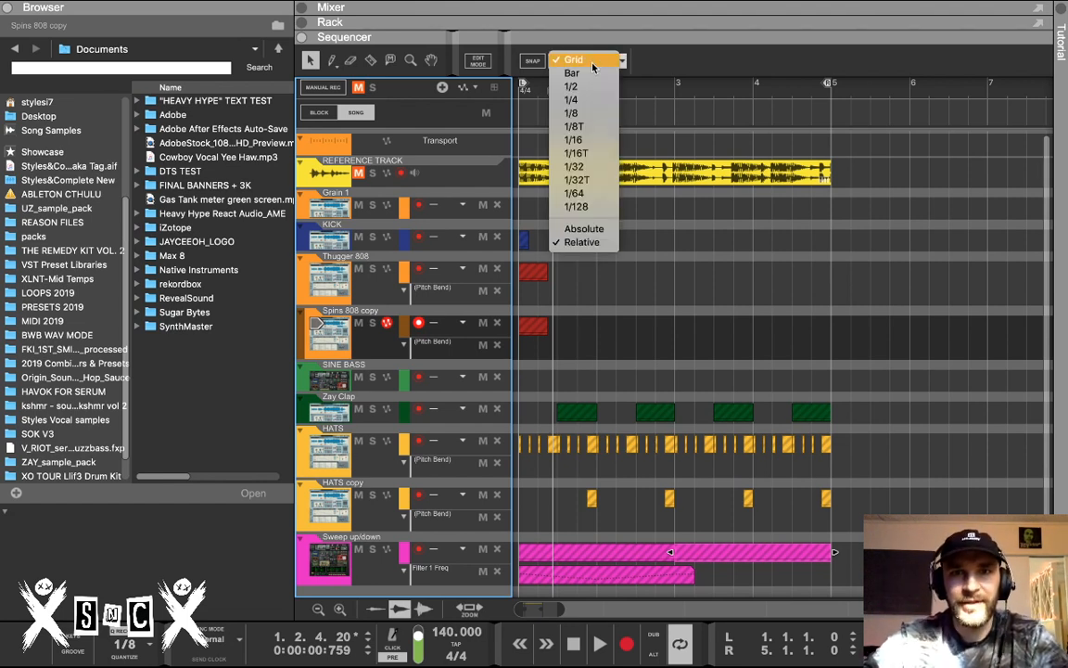
left_click(592, 62)
Examine how the adaptive Grid snap value follows the horizontal zoom of the sequencer timeline
scroll(549, 230, "down", 2)
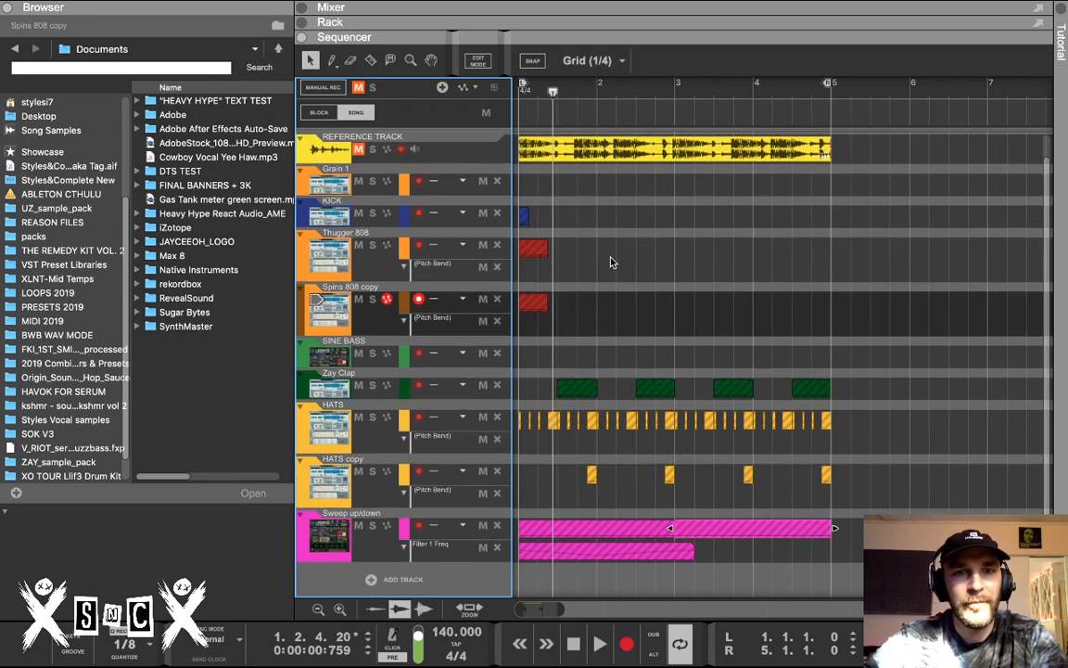
scroll(577, 306, "up", 1)
scroll(576, 306, "up", 1)
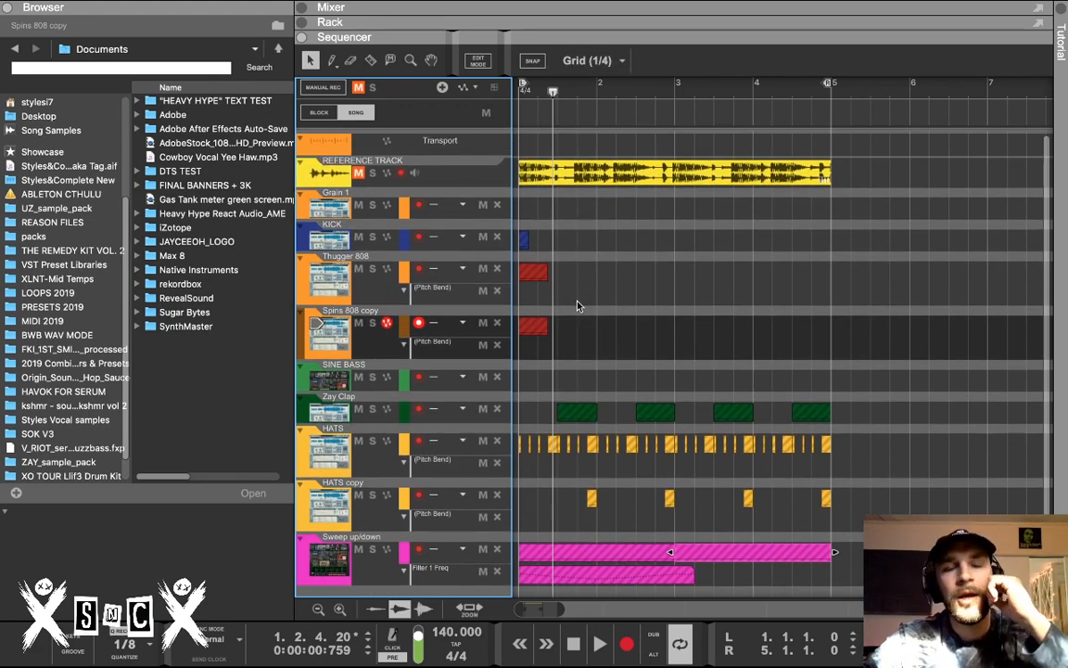
scroll(577, 306, "down", 1)
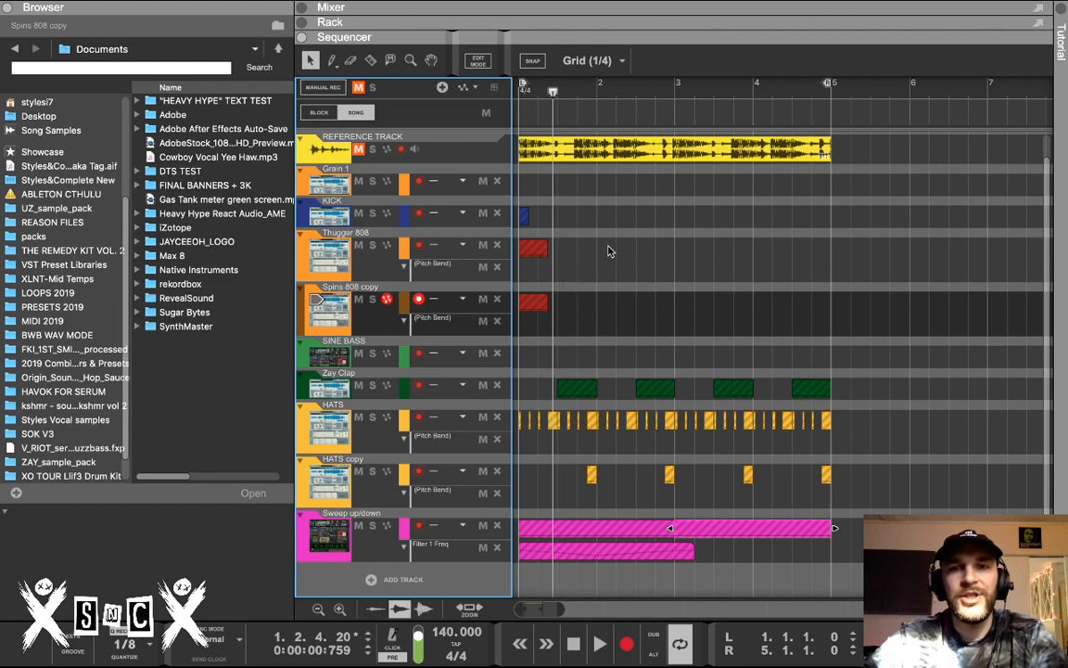
scroll(610, 250, "down", 5)
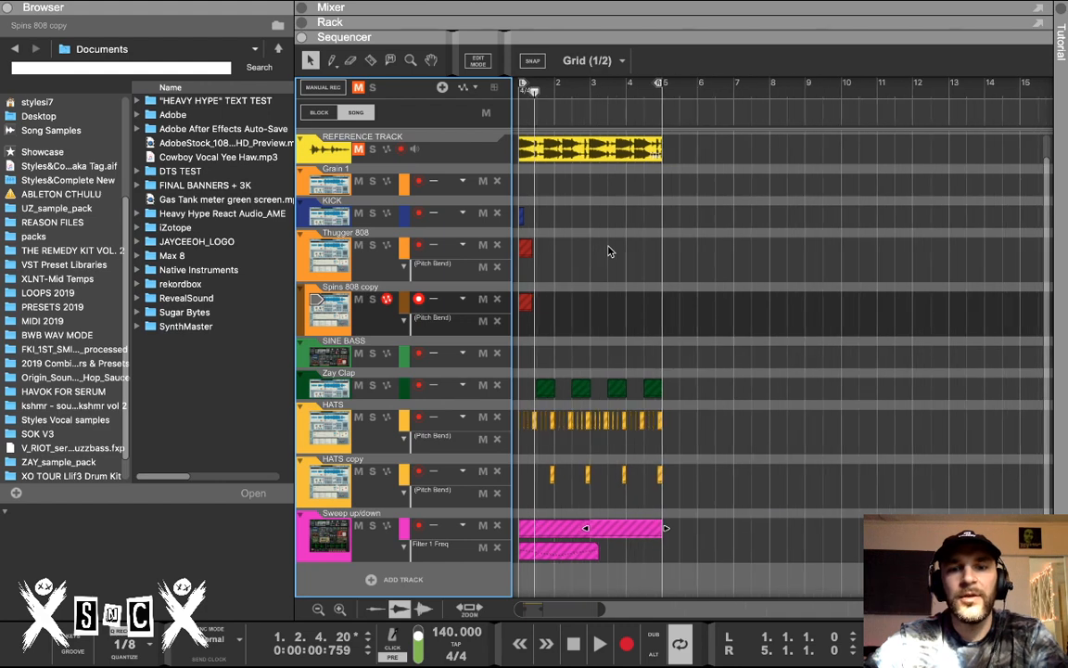
scroll(647, 298, "up", 5)
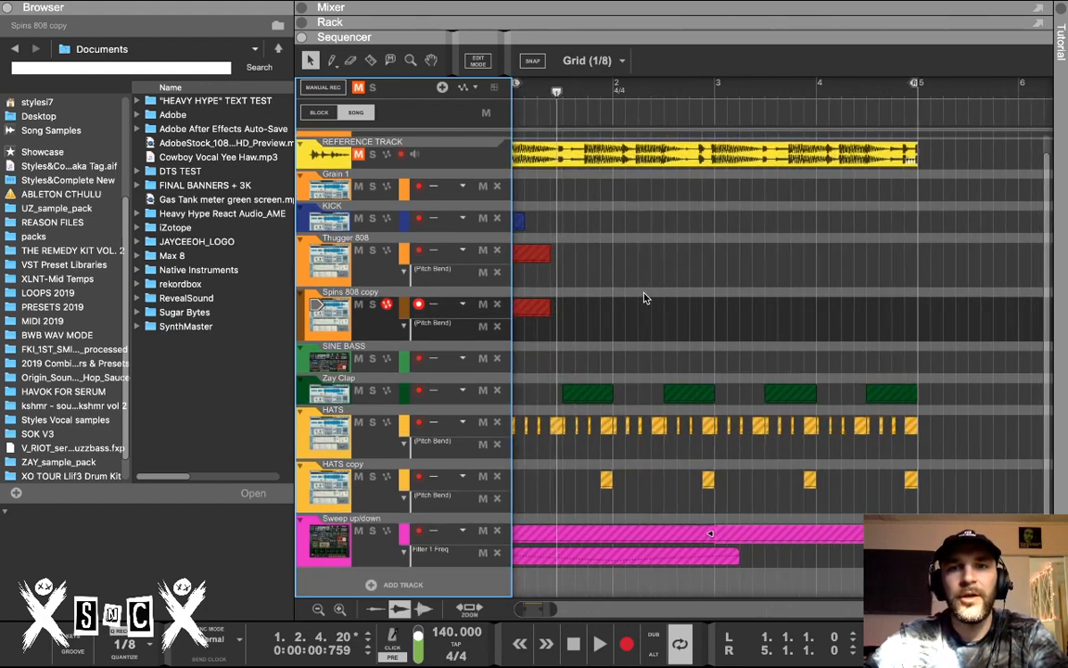
scroll(652, 303, "up", 4)
scroll(652, 302, "down", 4)
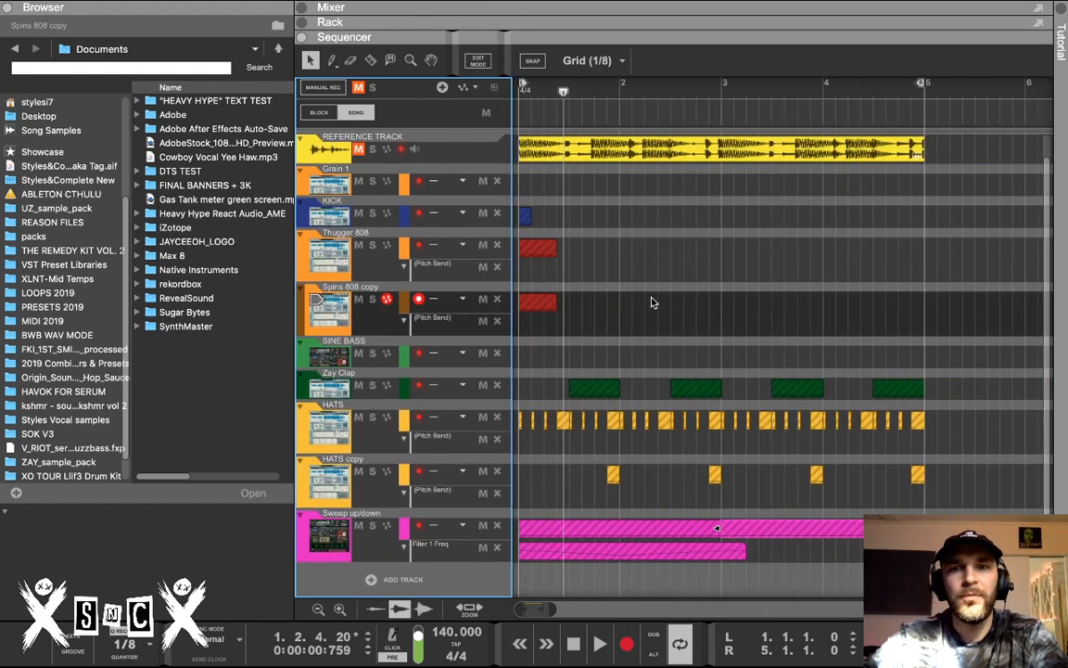
scroll(652, 303, "down", 2)
scroll(652, 302, "up", 3)
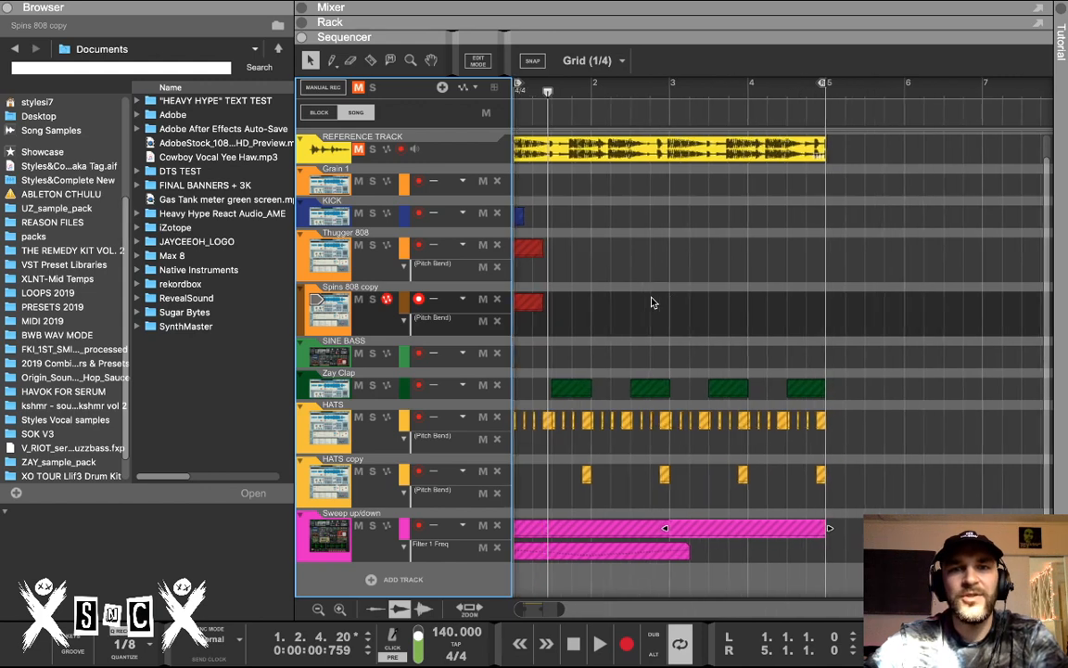
scroll(652, 302, "up", 4)
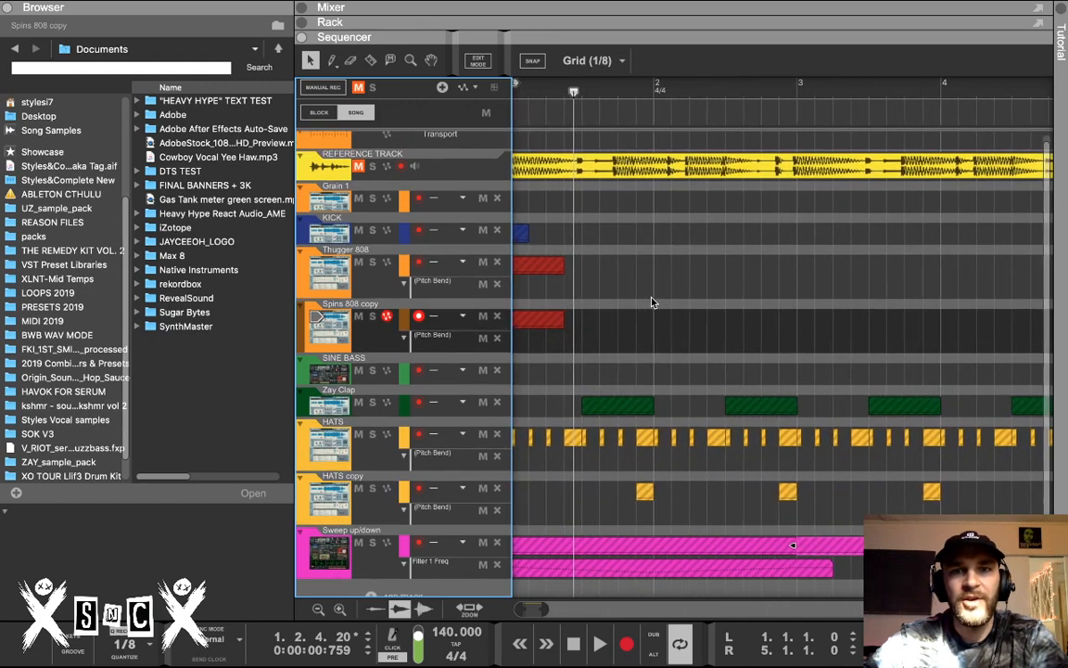
scroll(652, 302, "up", 1)
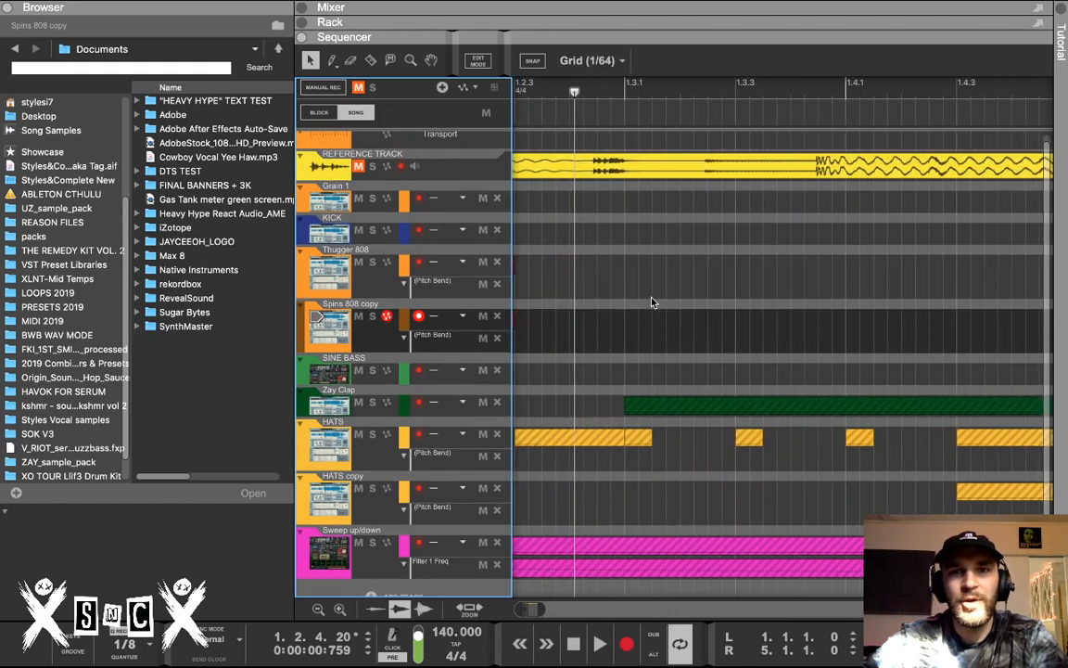
Inspect the arrangement at different timeline positions and track heights, ending with all tracks and clips fitted in the sequencer
mouse_move(543, 609)
left_mouse_down()
mouse_move(575, 609)
mouse_move(543, 609)
left_mouse_up()
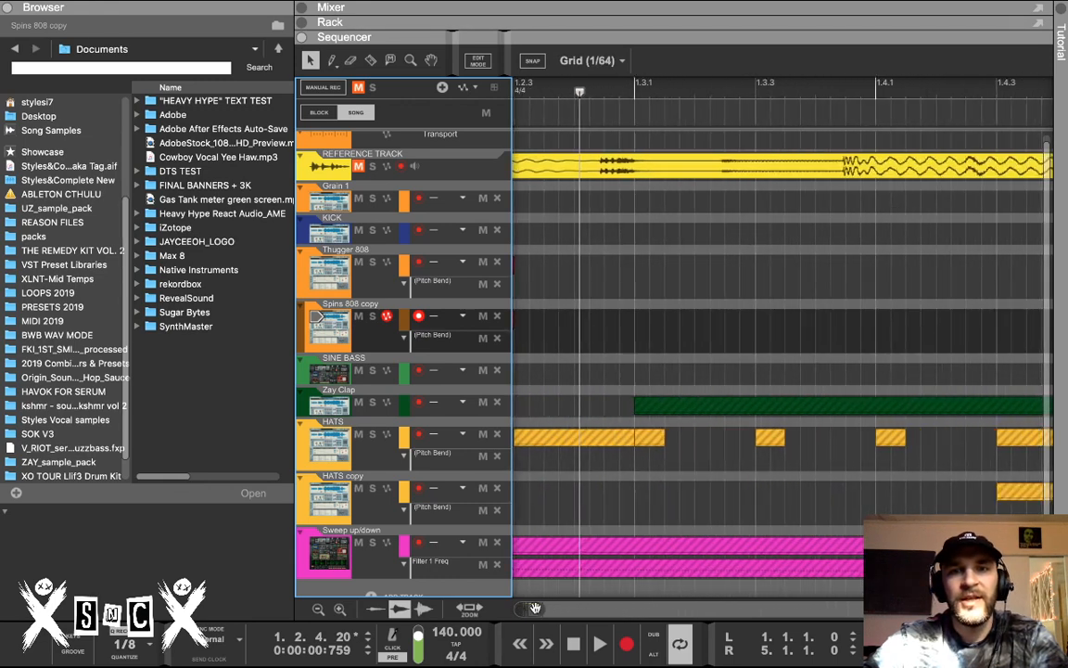
scroll(559, 550, "up", 1)
scroll(575, 402, "right", 3)
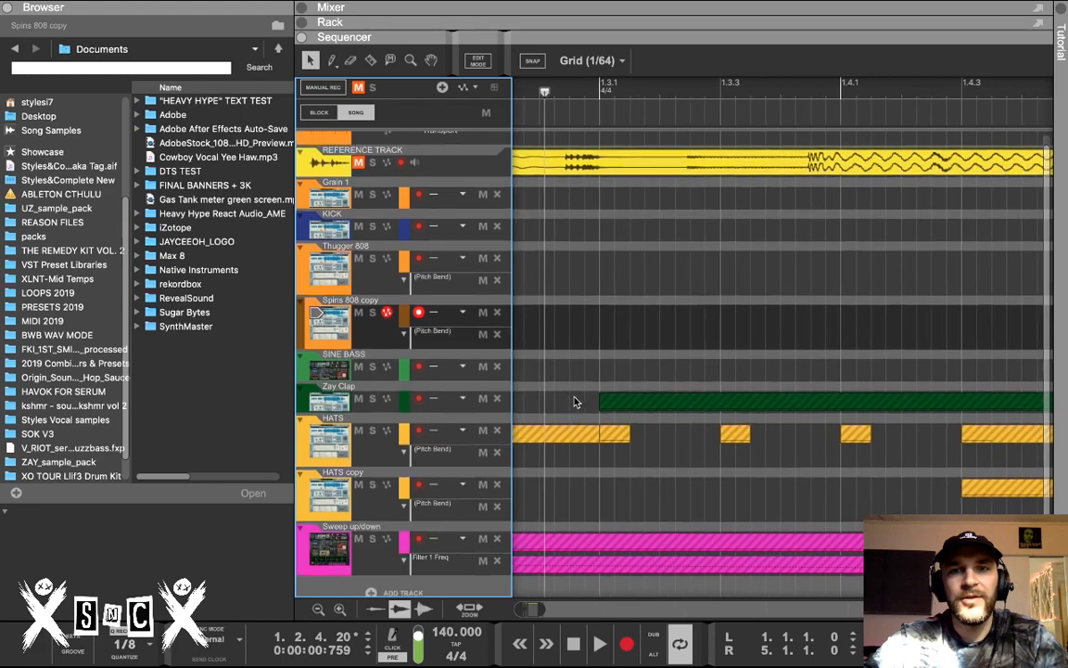
scroll(575, 402, "down", 1)
scroll(575, 401, "down", 4)
scroll(575, 401, "up", 8)
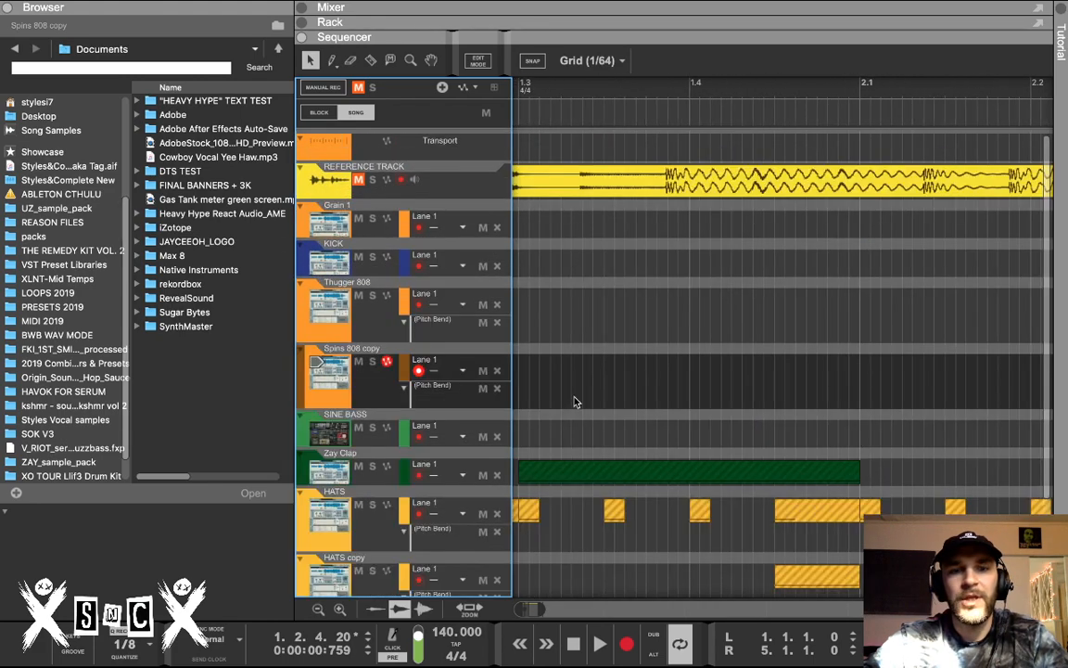
scroll(586, 338, "down", 10)
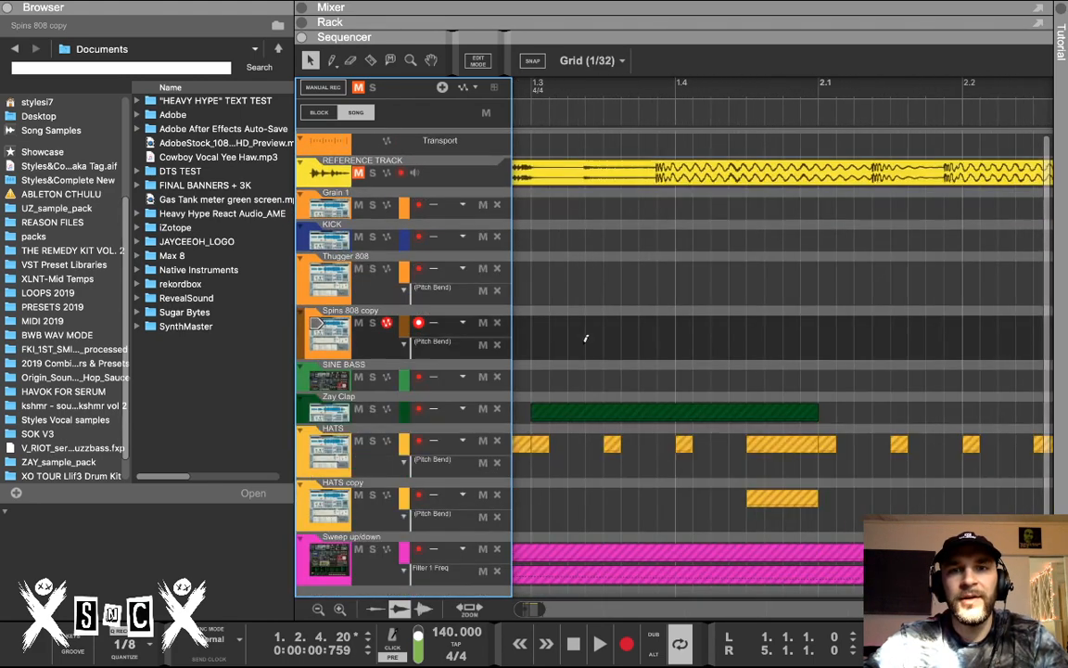
scroll(586, 341, "up", 6)
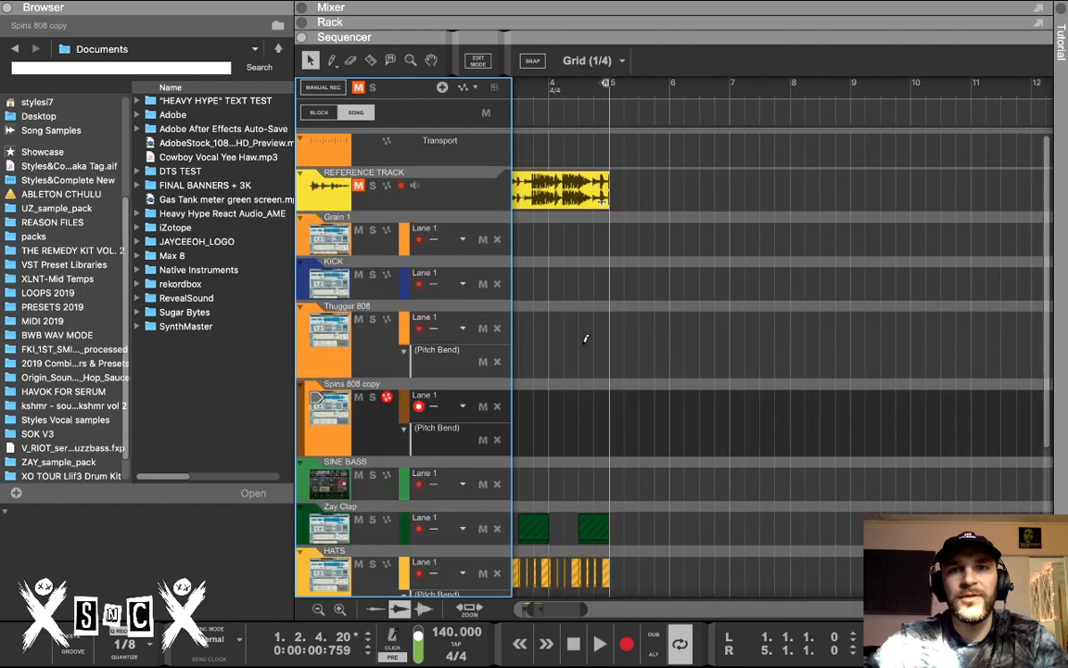
scroll(583, 349, "up", 6)
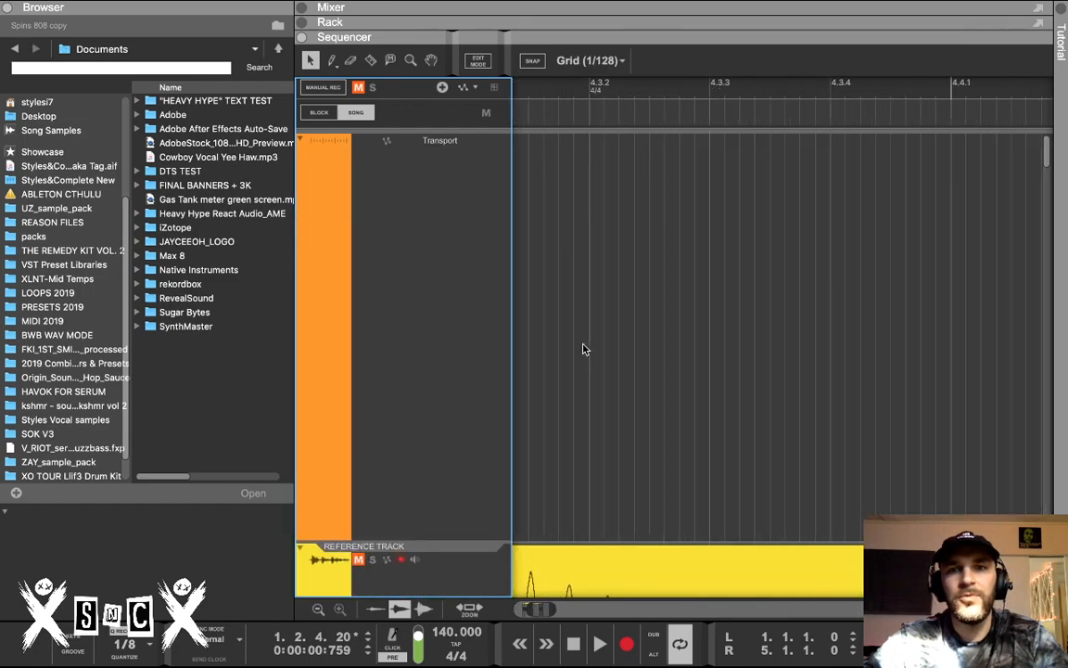
scroll(583, 349, "down", 12)
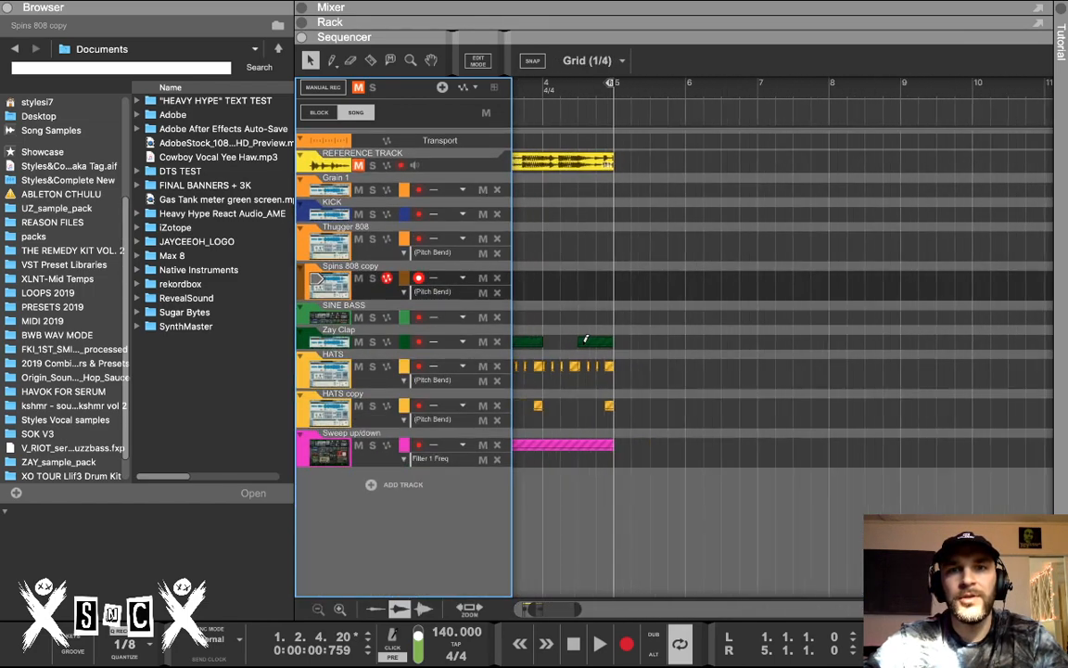
scroll(586, 342, "up", 8)
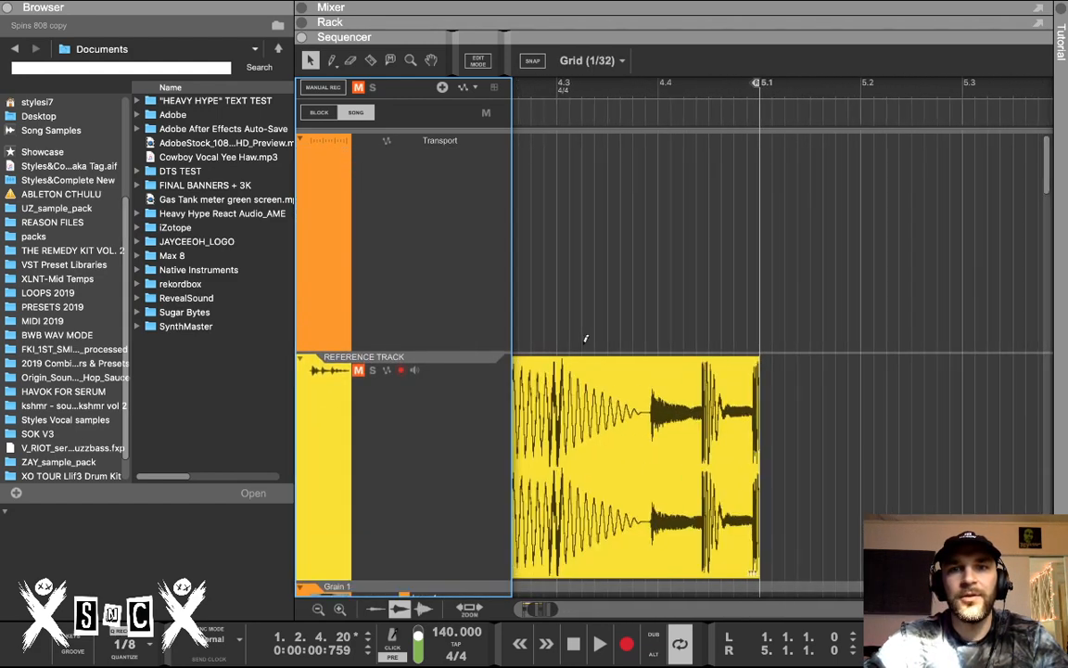
scroll(586, 342, "down", 6)
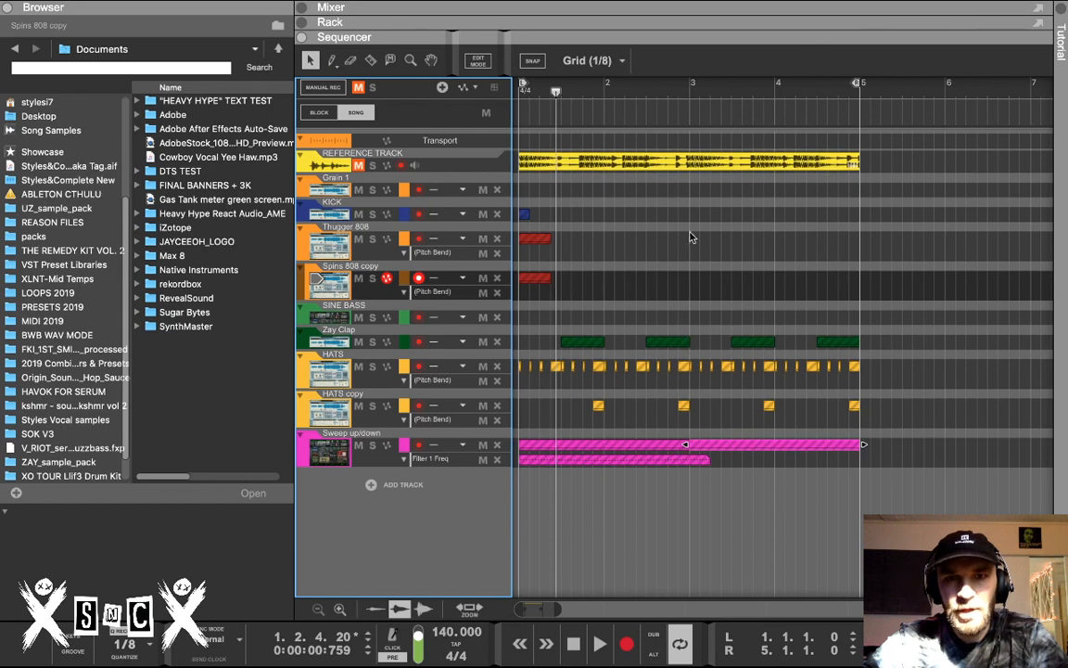
Move the playhead near bar 2, set the loop around the Spins 808 copy clip and start playback
left_click_drag(675, 97, 619, 100)
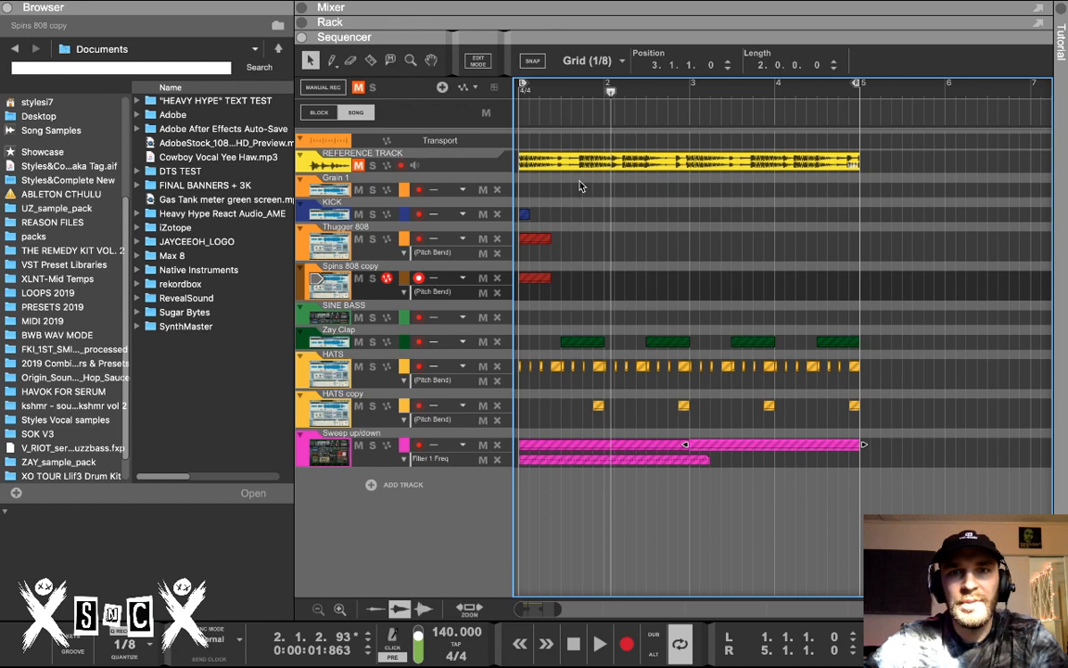
left_click(545, 277)
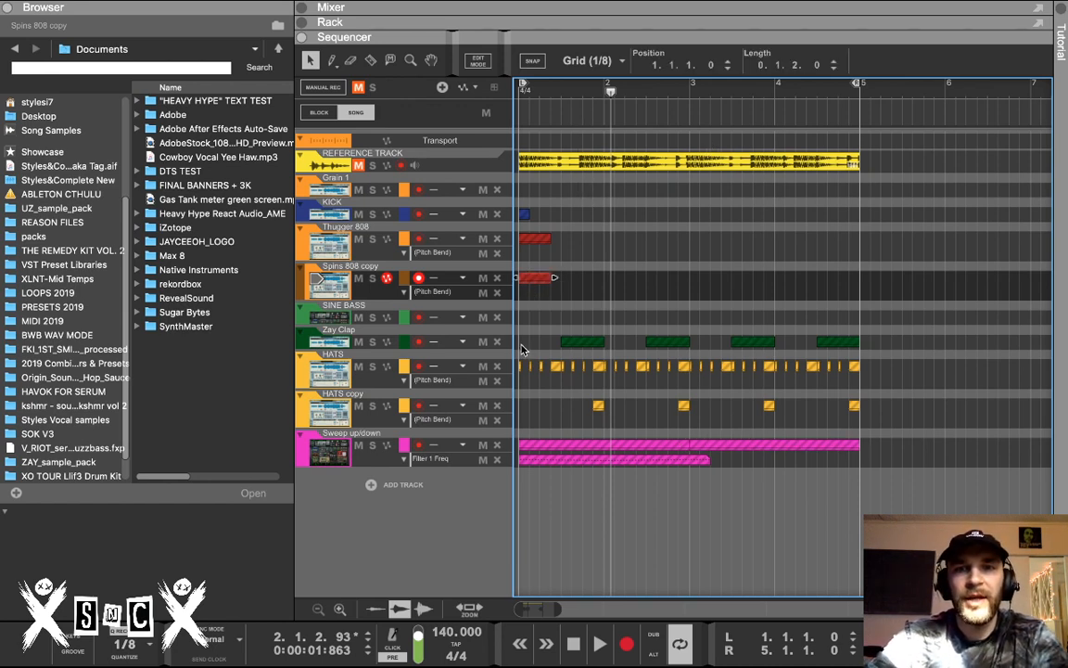
key("super+l")
key("space")
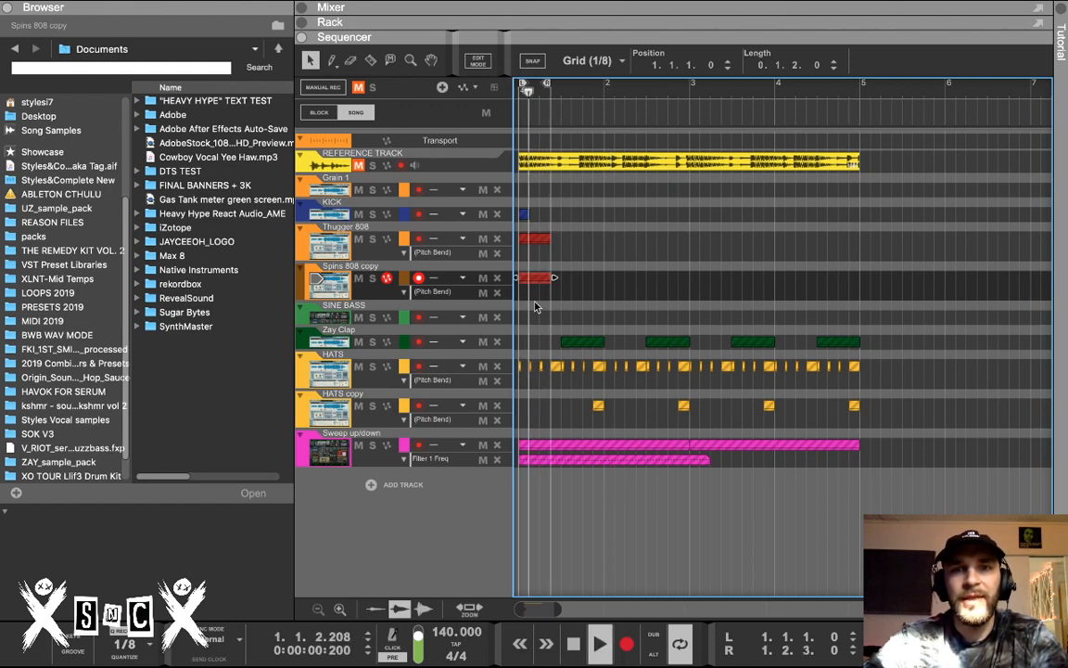
Set the loop around the first three Zay Clap clips in turn, ending with the HATS copy clip just before bar 3
left_click(577, 344)
key("super+l")
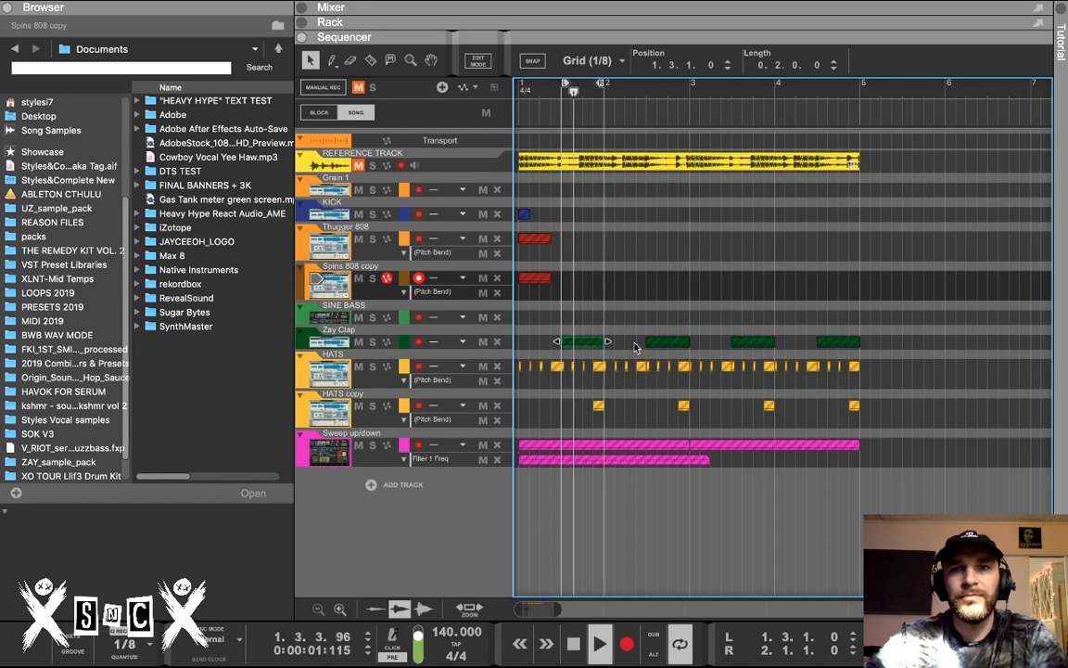
left_click(664, 343)
key("super+l")
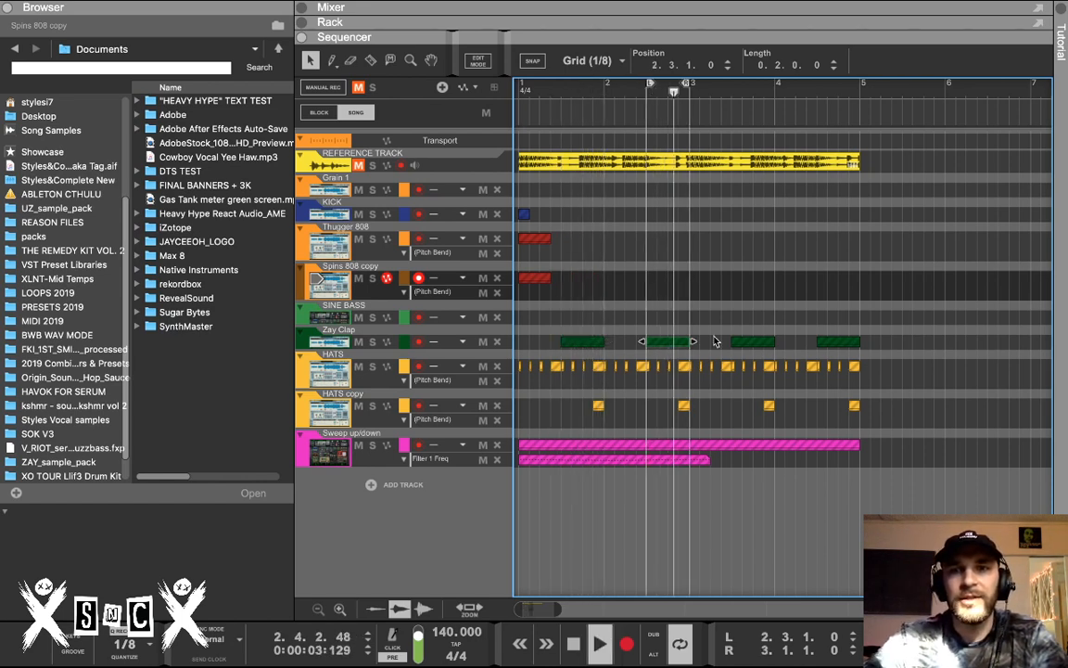
left_click(747, 343)
key("super+l")
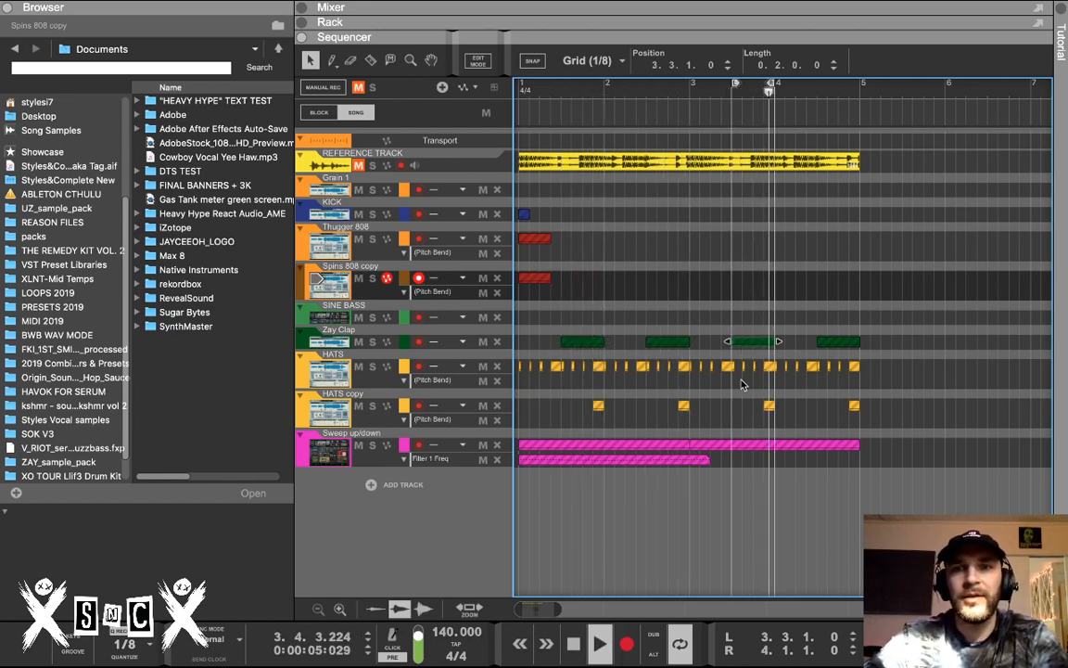
left_click(686, 408)
key("super+l")
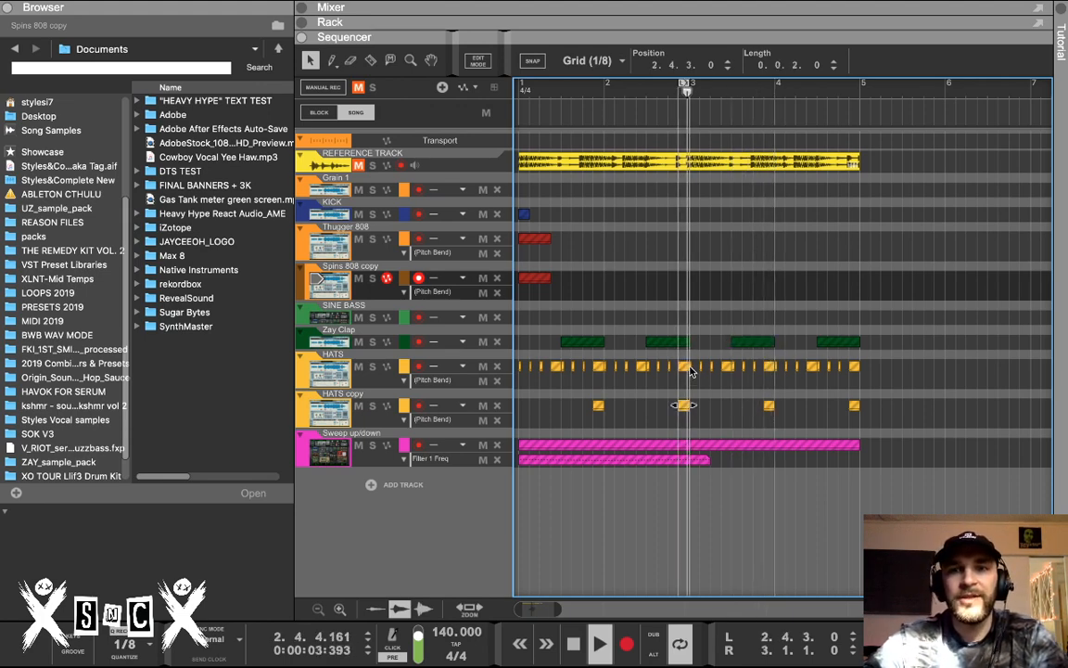
Zoom the timeline to the selected HATS copy clip, clear the selection and zoom back out
key("z")
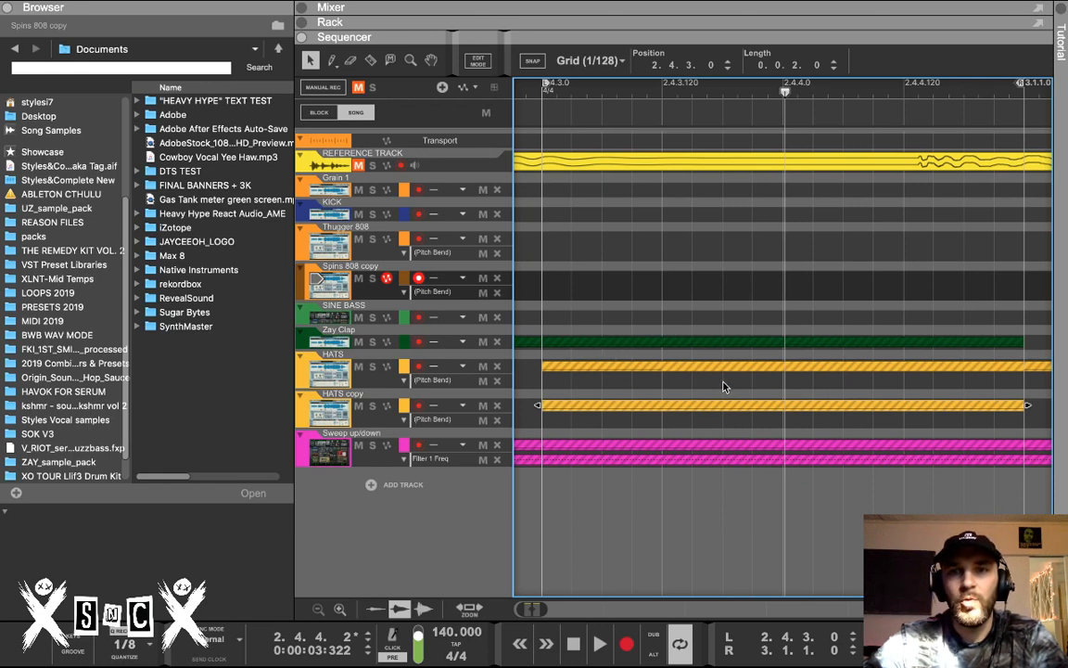
left_click(683, 395)
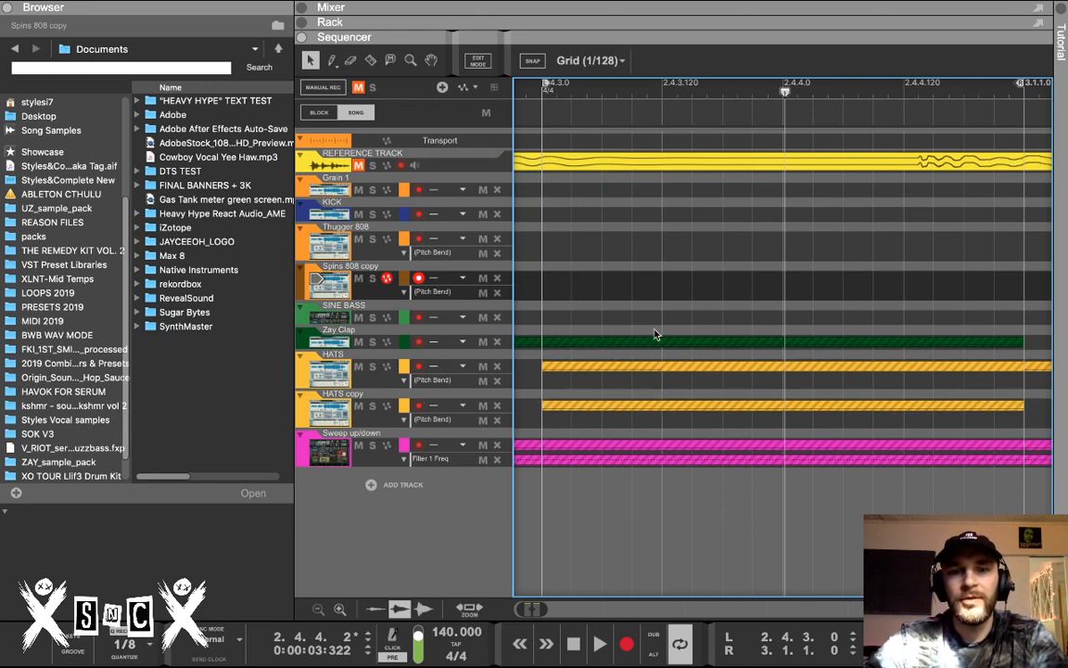
scroll(658, 333, "down", 1)
scroll(652, 334, "down", 3)
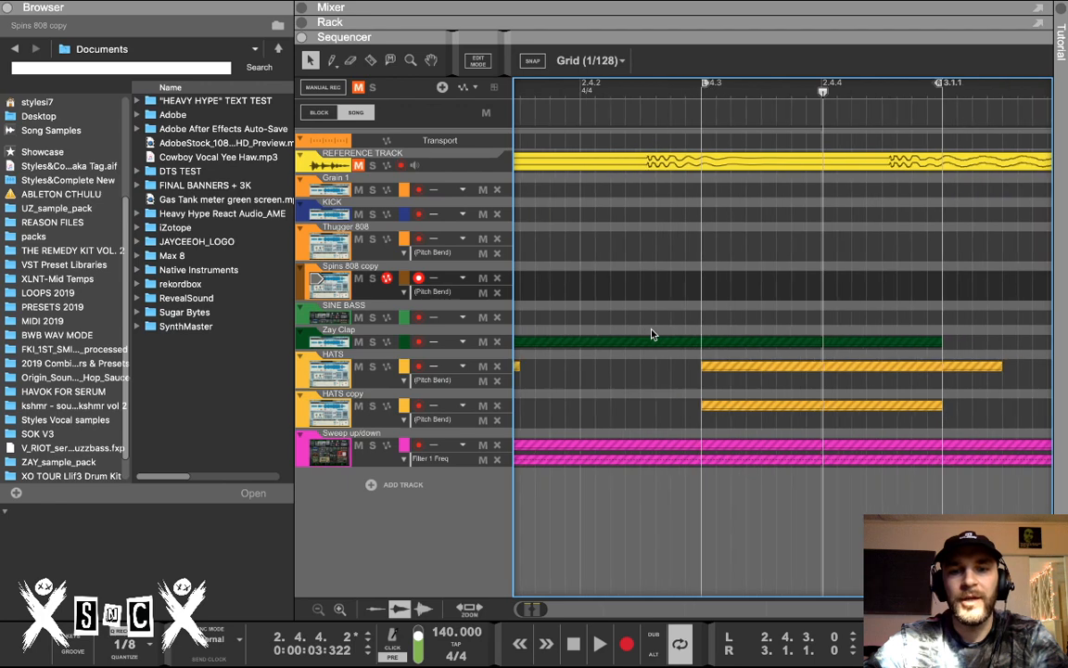
scroll(652, 334, "down", 4)
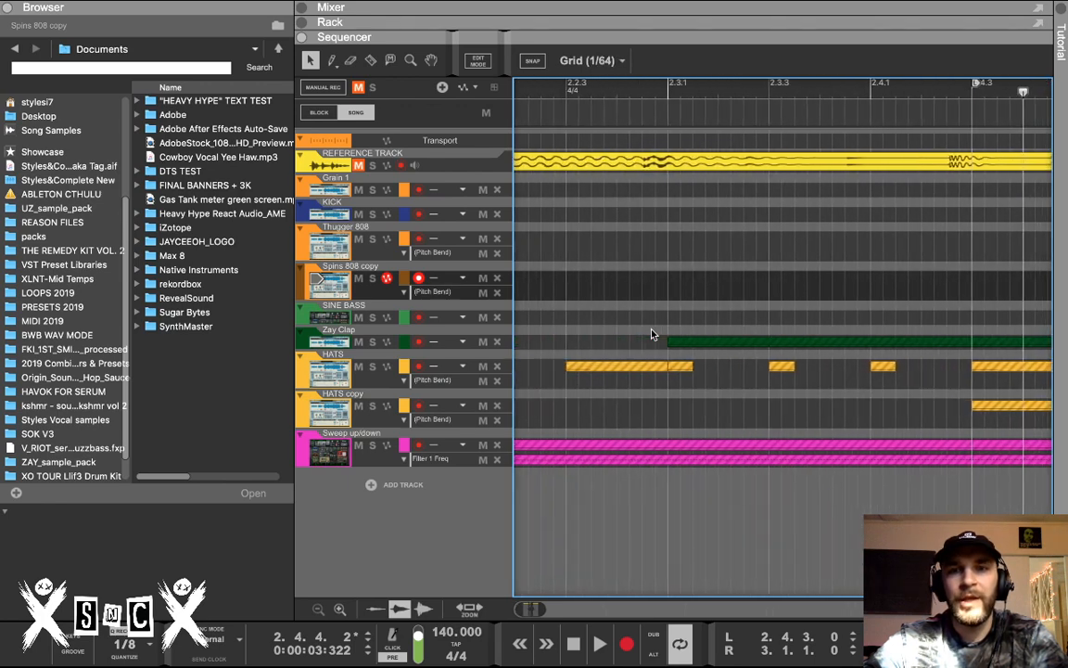
scroll(652, 334, "down", 5)
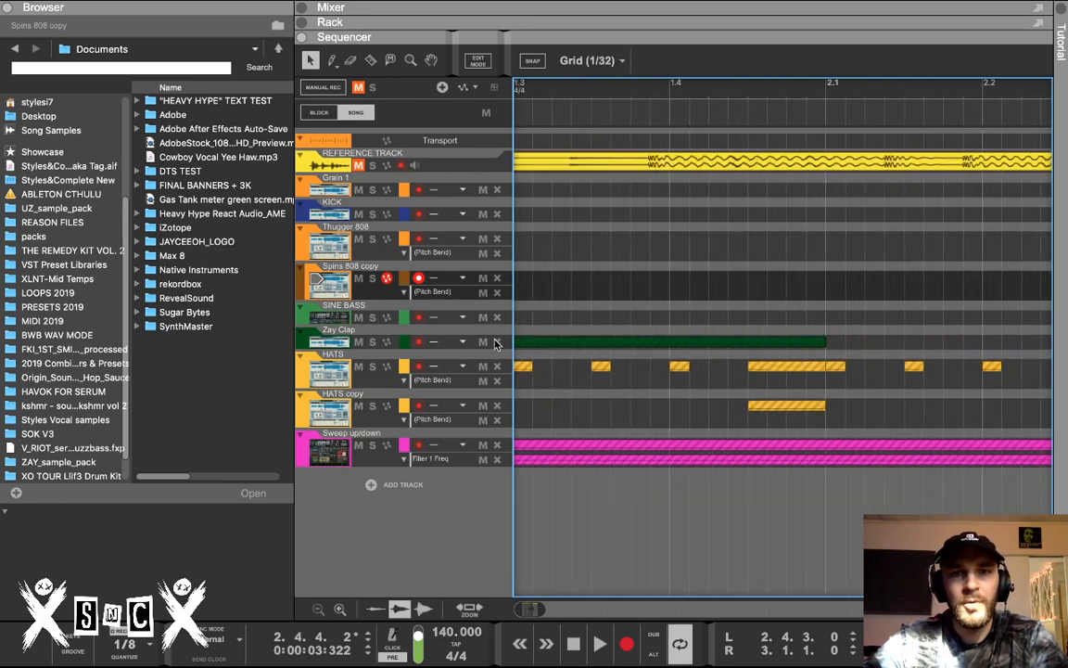
Select the Sweep up/down track and add seven extra note lanes to it
left_click(375, 436)
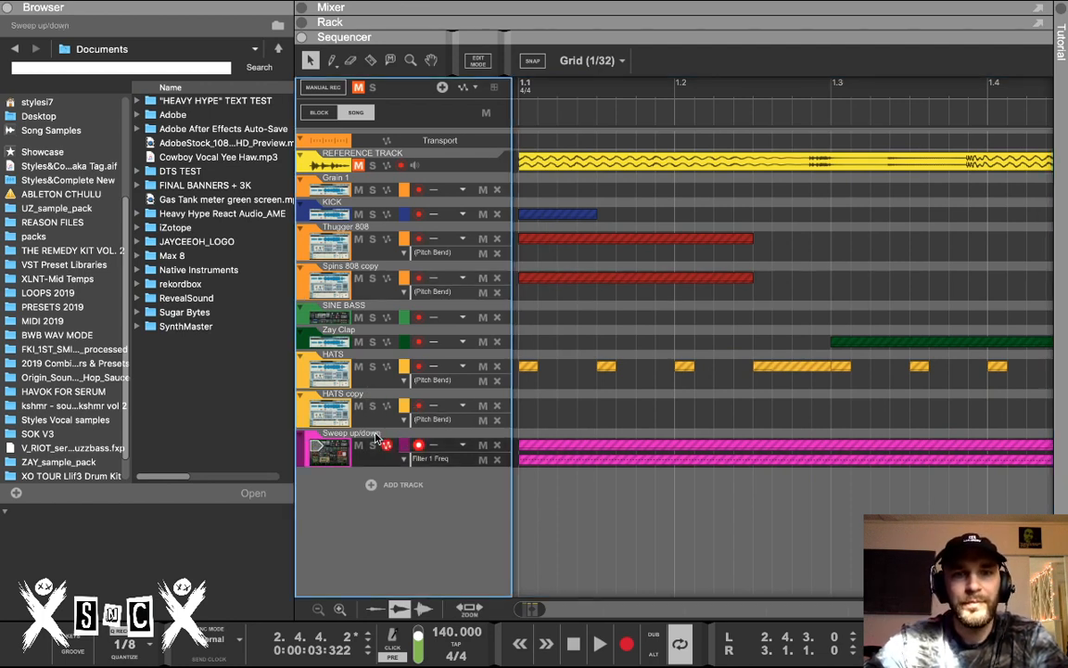
key("comma")
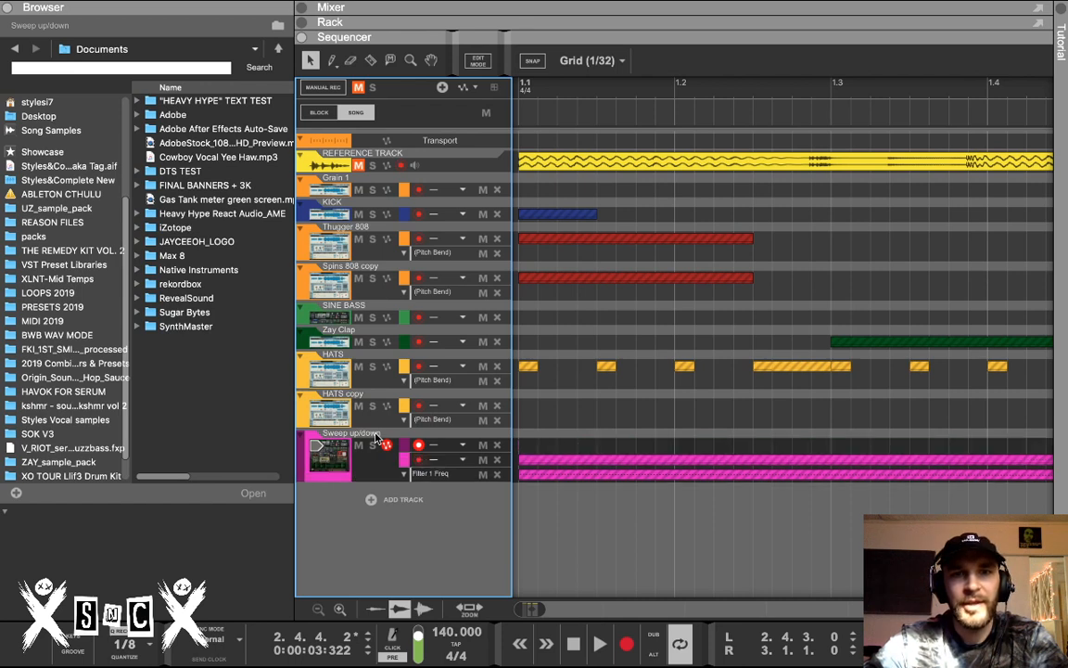
key("comma")
key("comma")
key("comma")
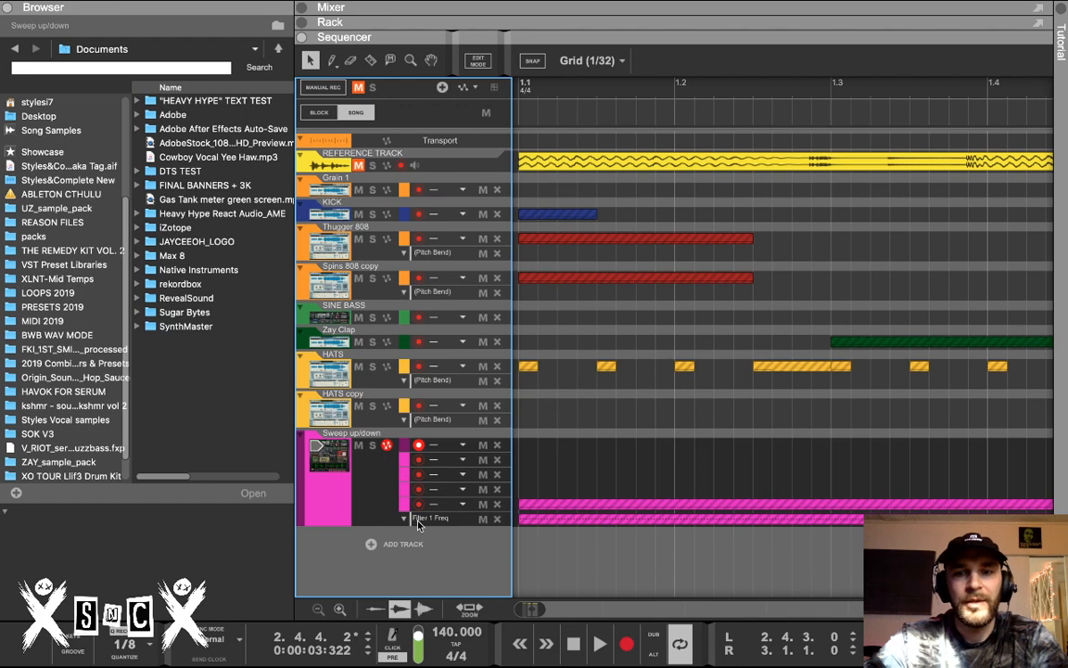
key("comma")
key("comma")
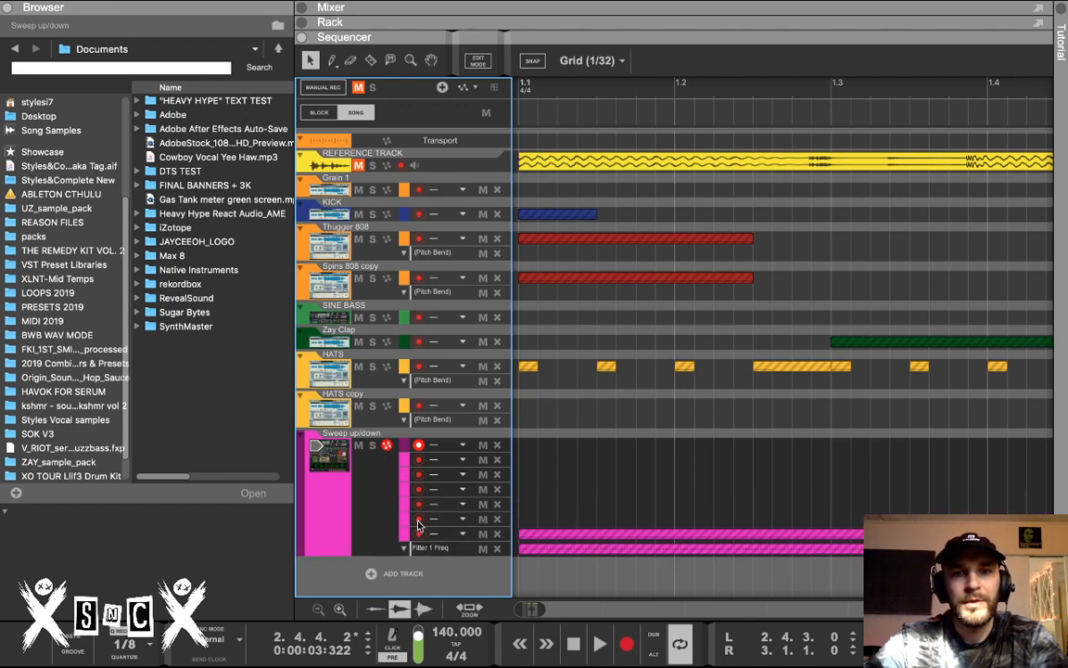
key("comma")
Undo the extra note lanes on the Sweep up/down track until only one added lane remains
key("ctrl+z")
key("ctrl+z")
key("ctrl+z")
key("ctrl+z")
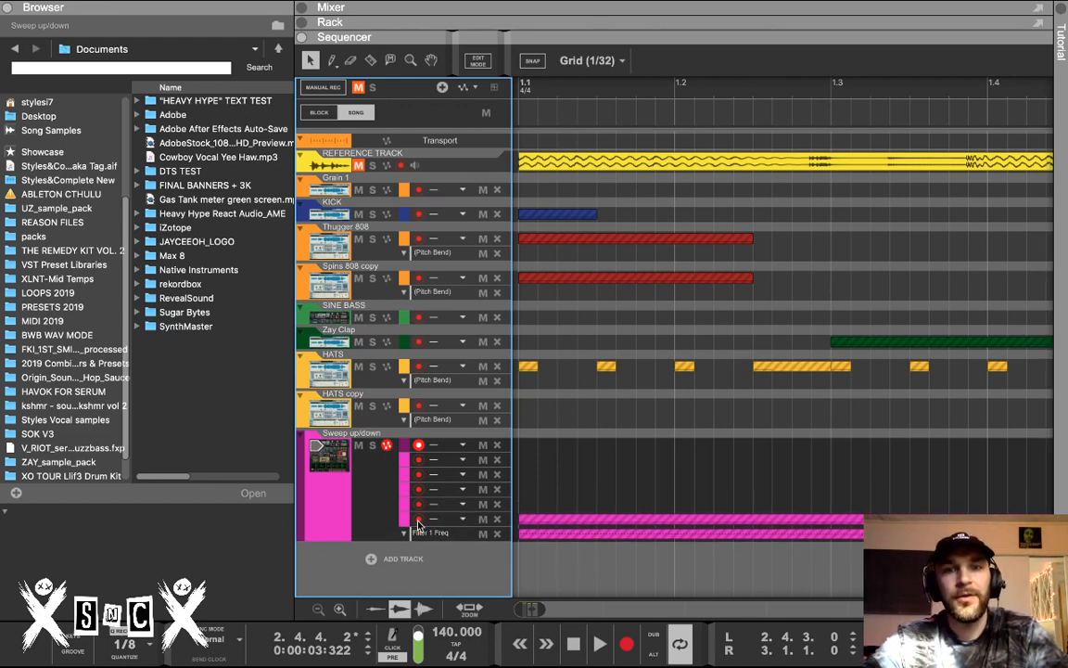
key("ctrl+z")
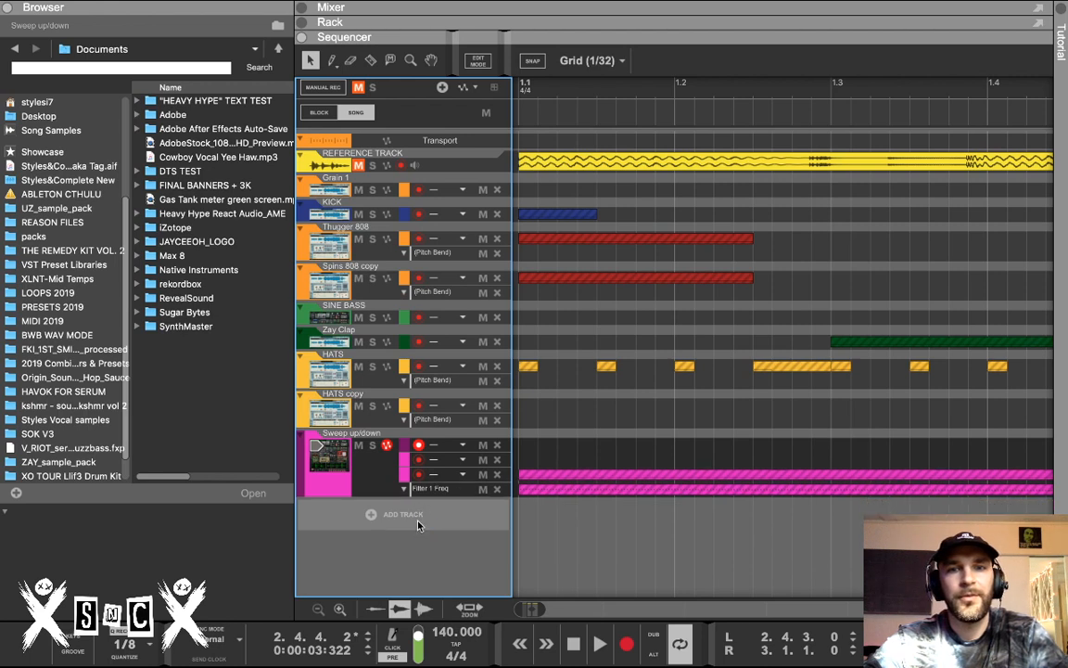
key("ctrl+z")
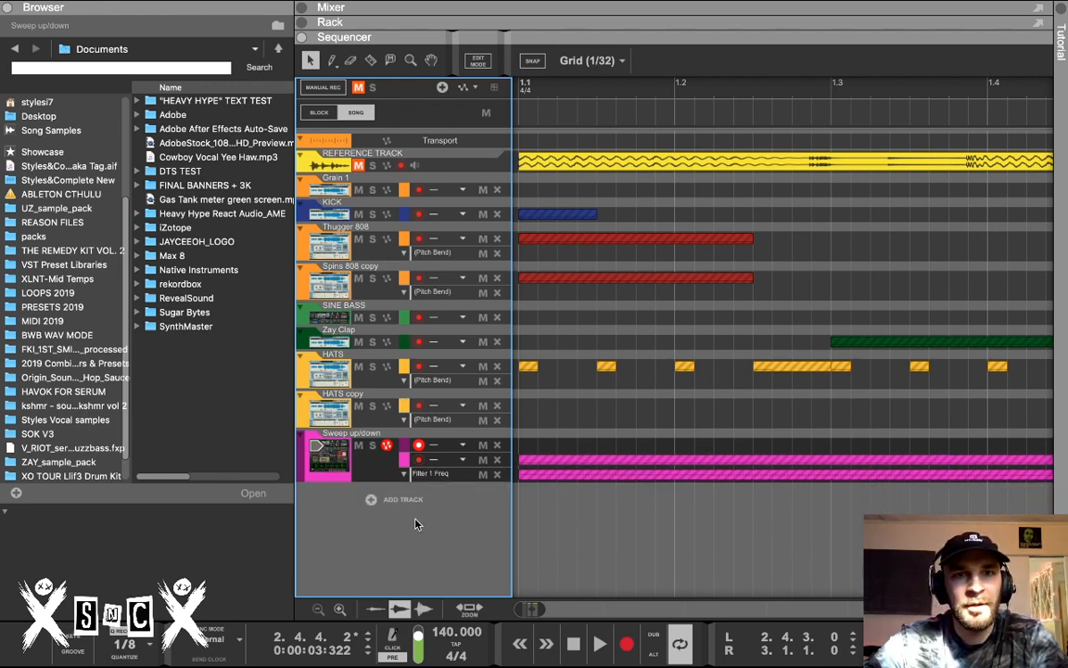
Add a new audio track below Sweep up/down and create an alternate version of it
left_click(402, 500)
left_click(408, 499)
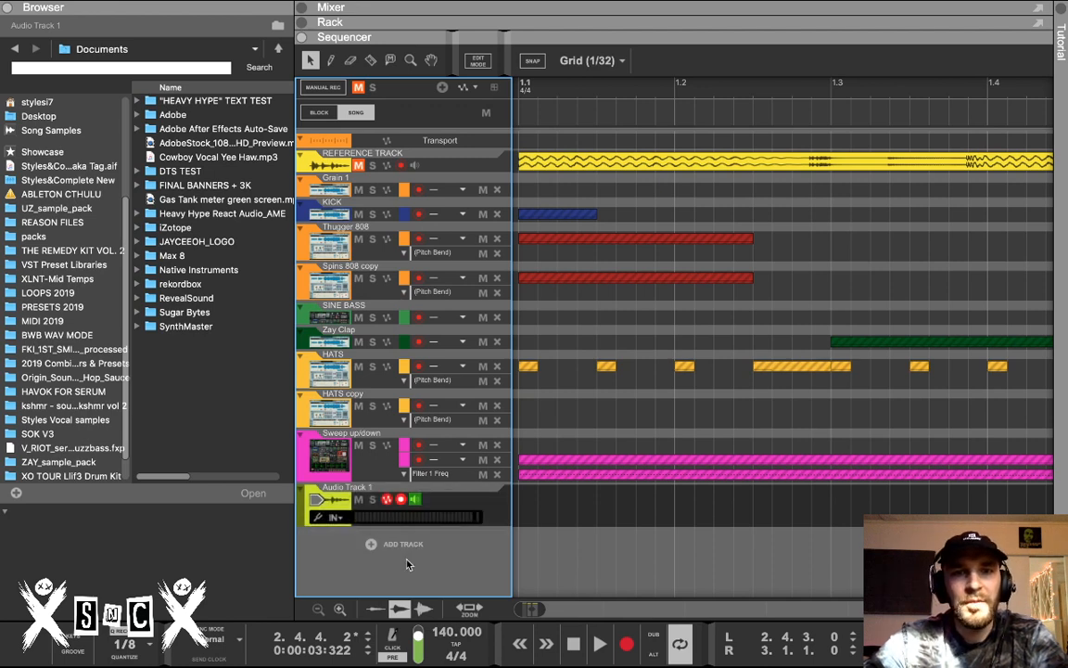
key("period")
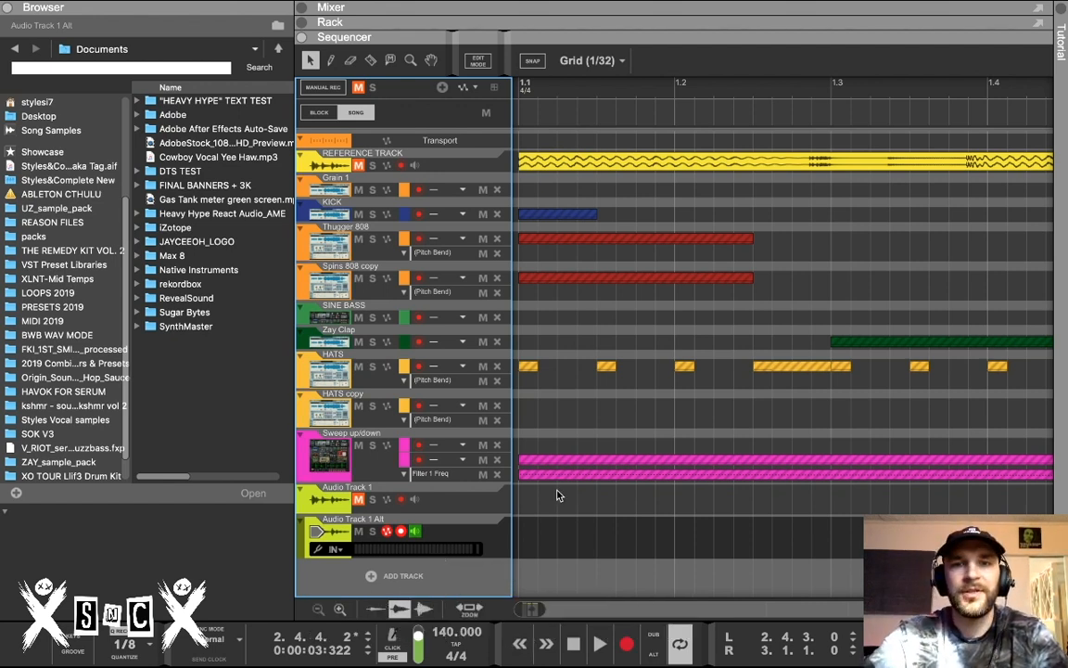
Set the loop from bar 1 to bar 3 and move the playhead to the start of bar 1
left_click_drag(545, 608, 603, 607)
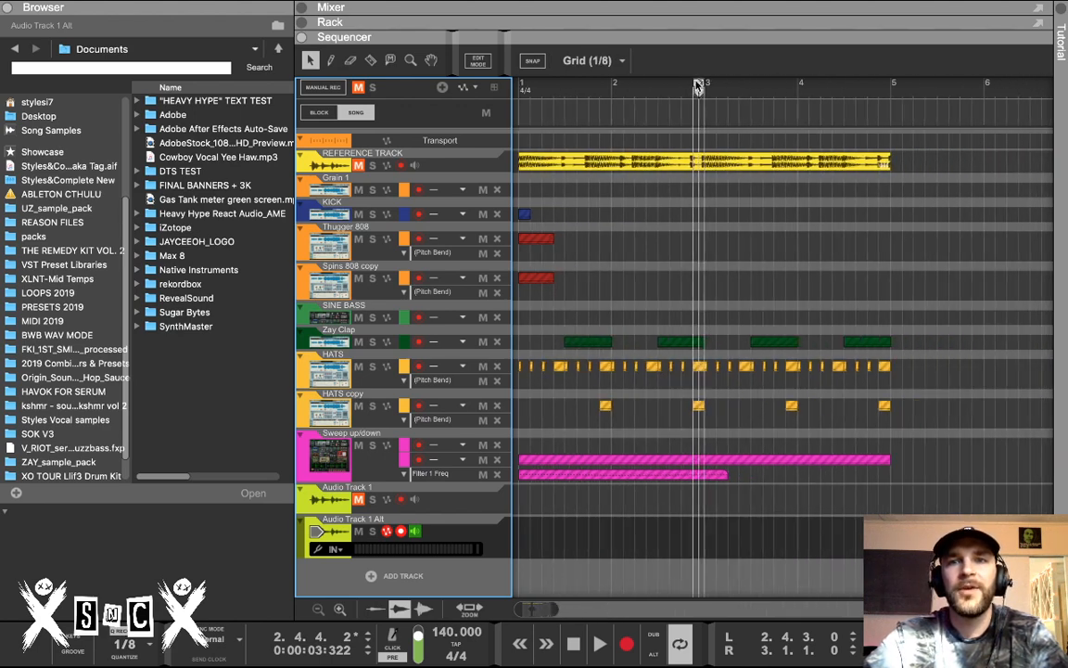
left_click_drag(697, 83, 506, 86)
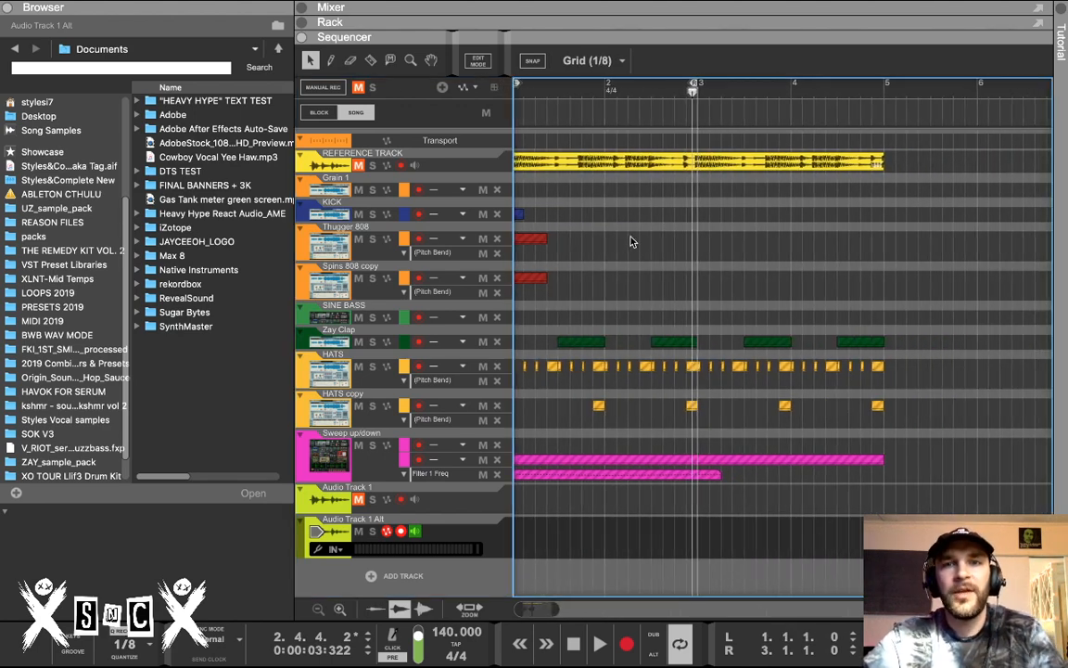
left_click(523, 86)
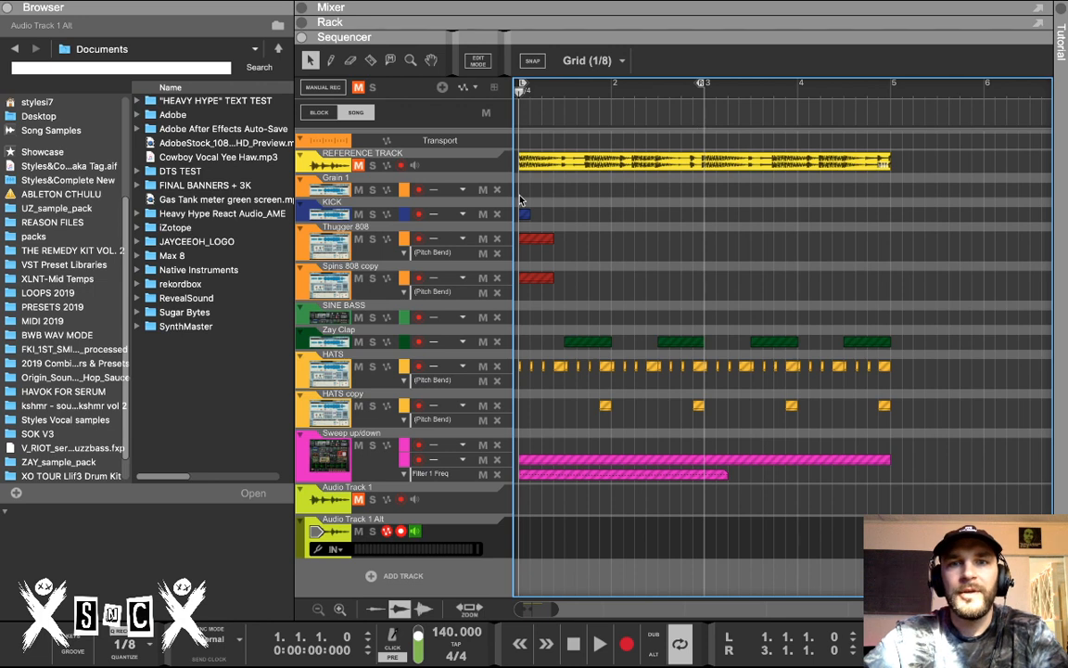
Split the REFERENCE TRACK clip at bar 3 with the Razor tool and return to the Selection tool
left_click(569, 167)
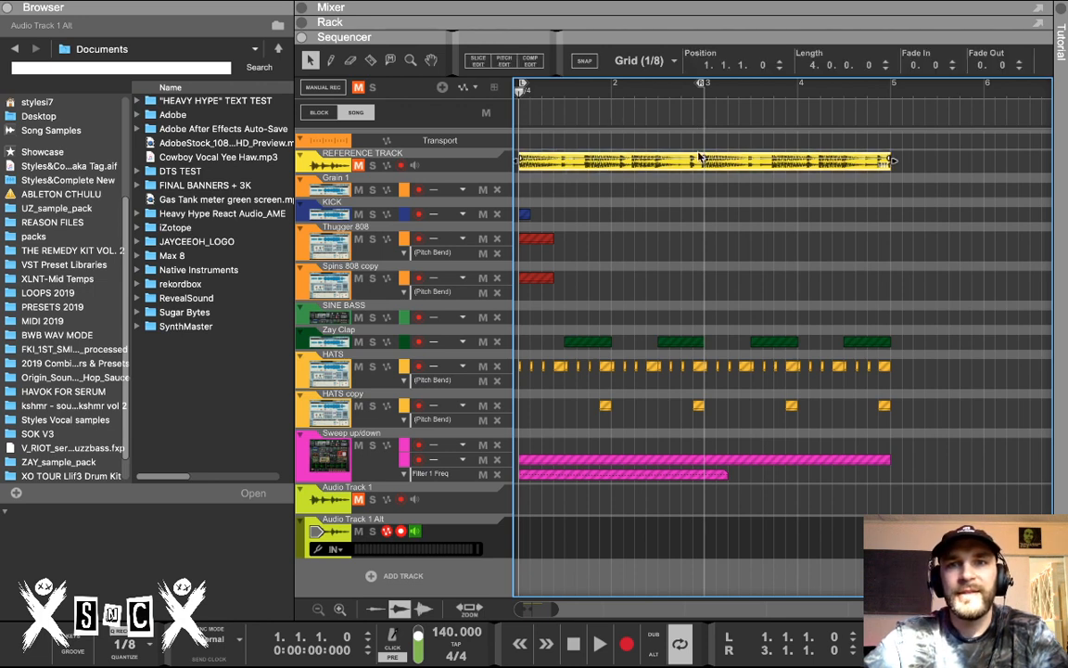
key("r")
left_click(638, 230)
key("q")
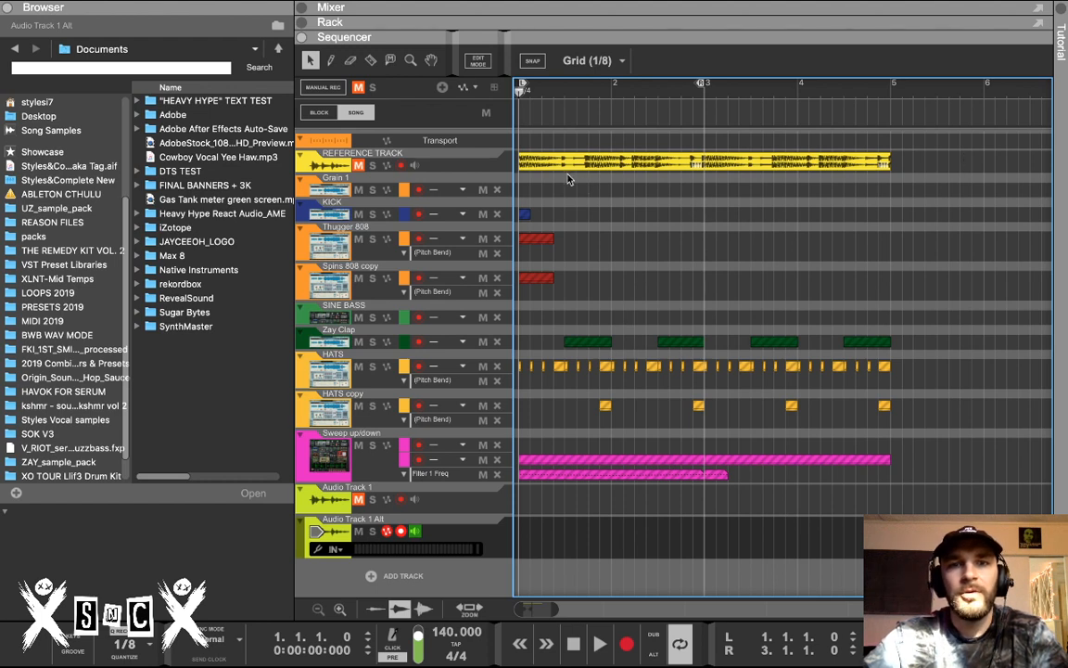
Create eighteen more alternate tracks from Audio Track 1 Alt
left_click(476, 543)
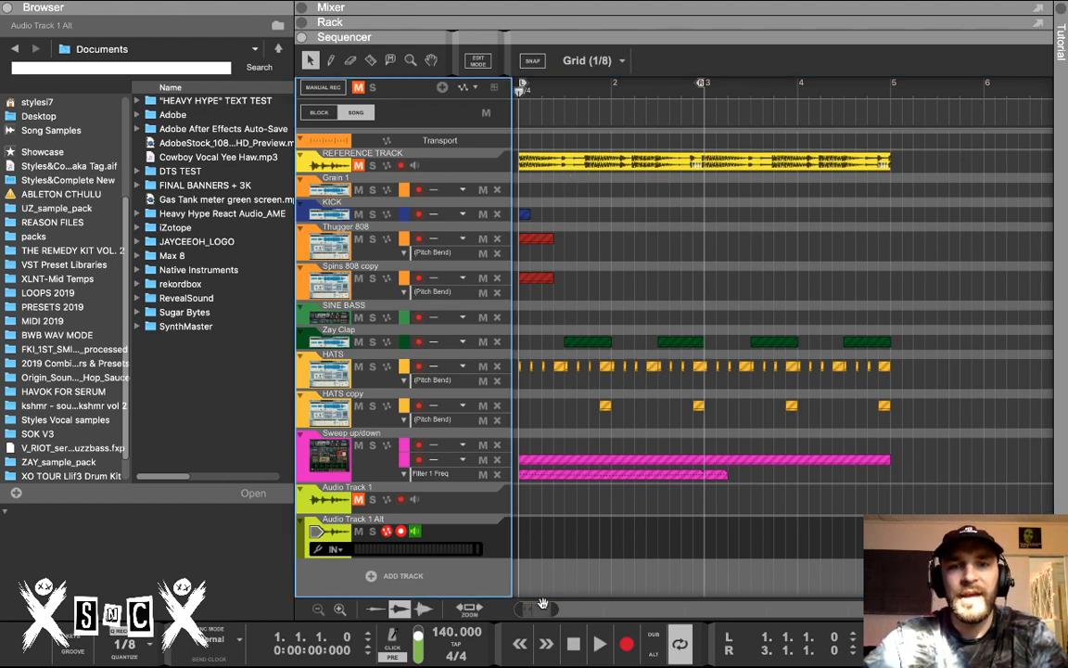
left_click(494, 580)
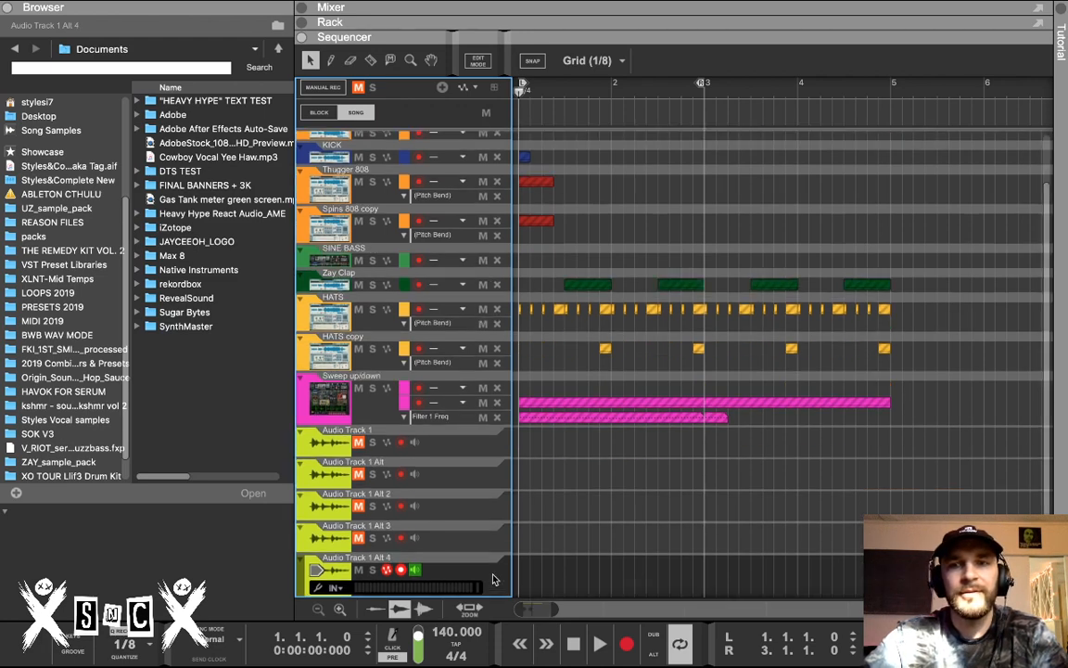
left_click(493, 580)
left_click(494, 579)
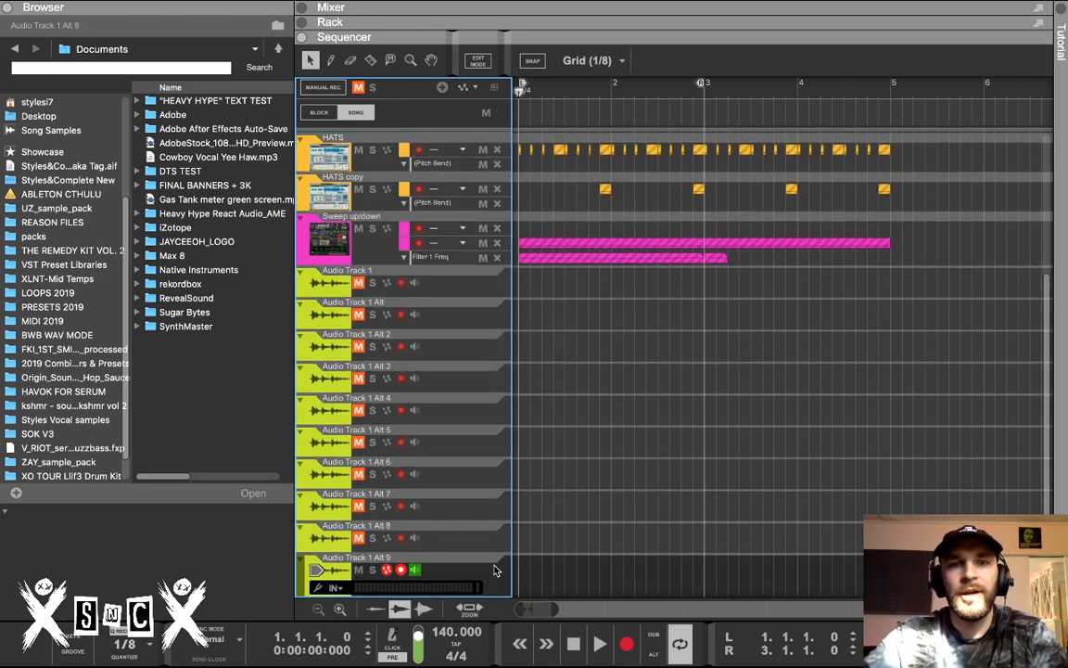
left_click(493, 579)
left_click(493, 579)
key(".")
key(".")
key(".")
key(".")
key(".")
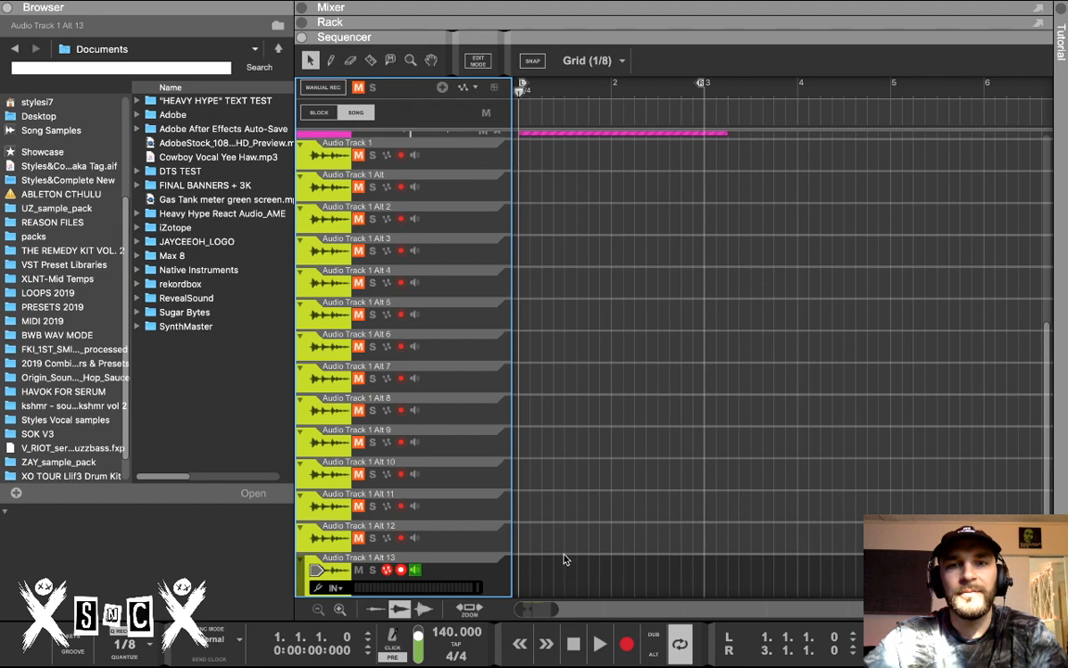
key(".")
key(".")
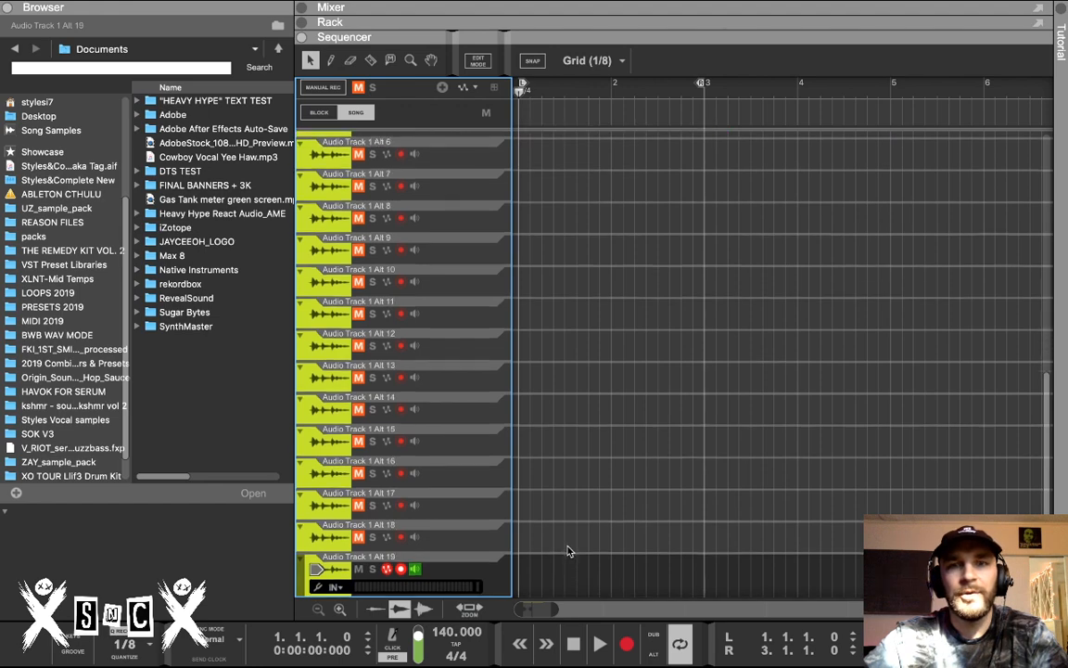
Copy the Spins 808 copy clip to bar 1 of Audio Track 1 Alt 6 and duplicate it until the last copy starts at 2.4.3
scroll(569, 551, "down", 2)
key("w")
scroll(569, 550, "up", 10)
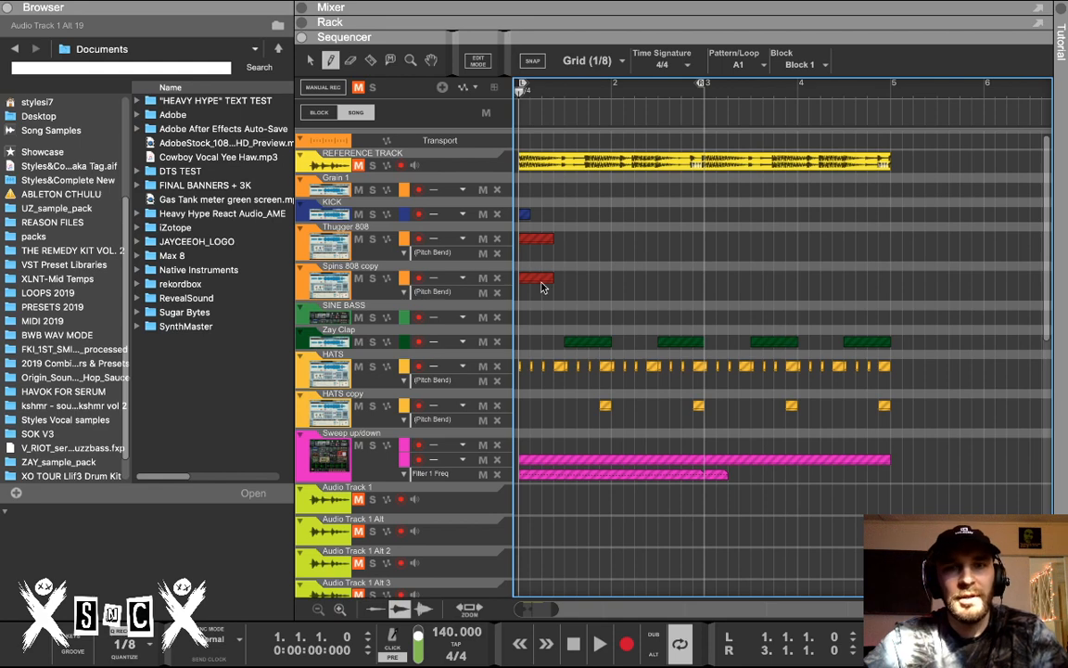
key("q")
left_click_drag(540, 281, 536, 541)
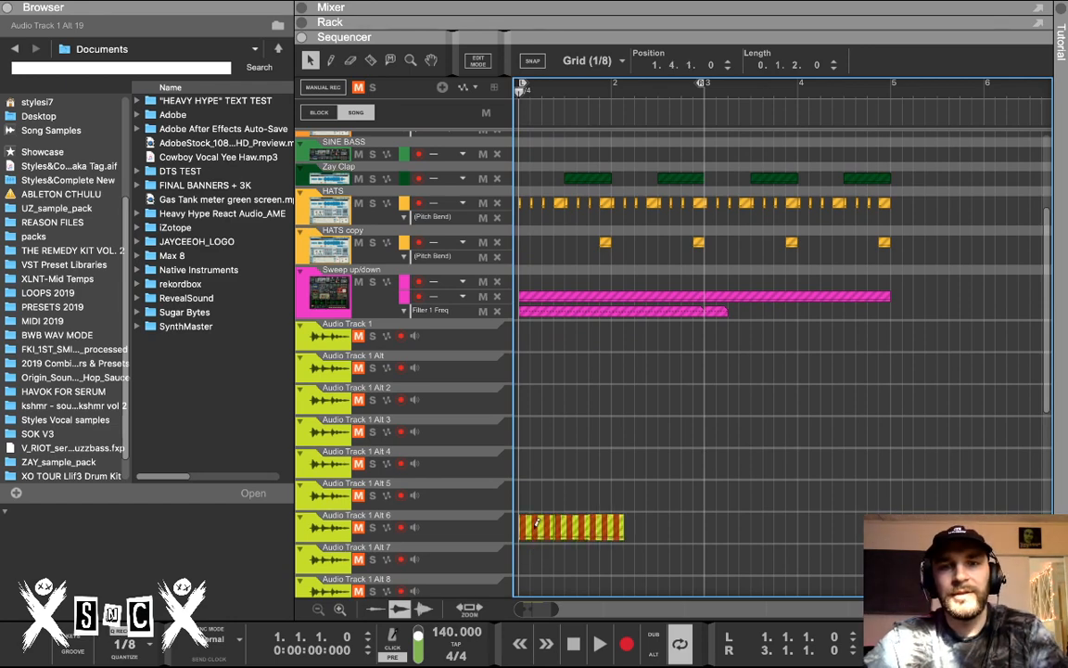
key("super+d")
key("super+d")
key("super+d")
Shorten the last duplicated clip on Audio Track 1 Alt 6 to a length of 0.0.1.220, ending just before bar 3
scroll(603, 384, "up", 3)
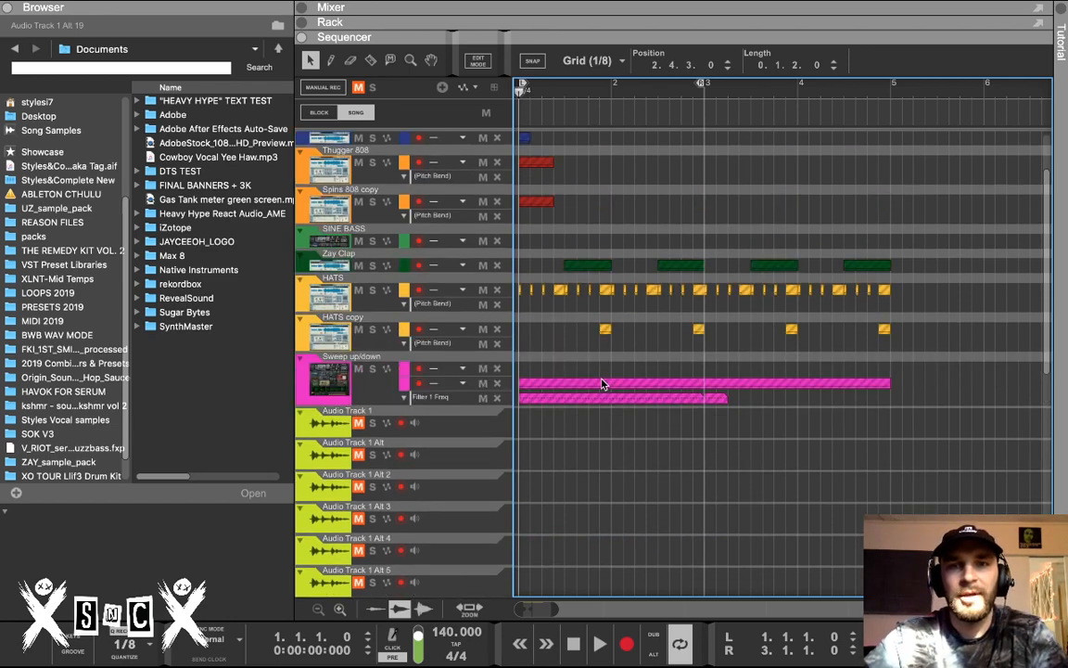
scroll(603, 384, "up", 2)
scroll(603, 371, "down", 10)
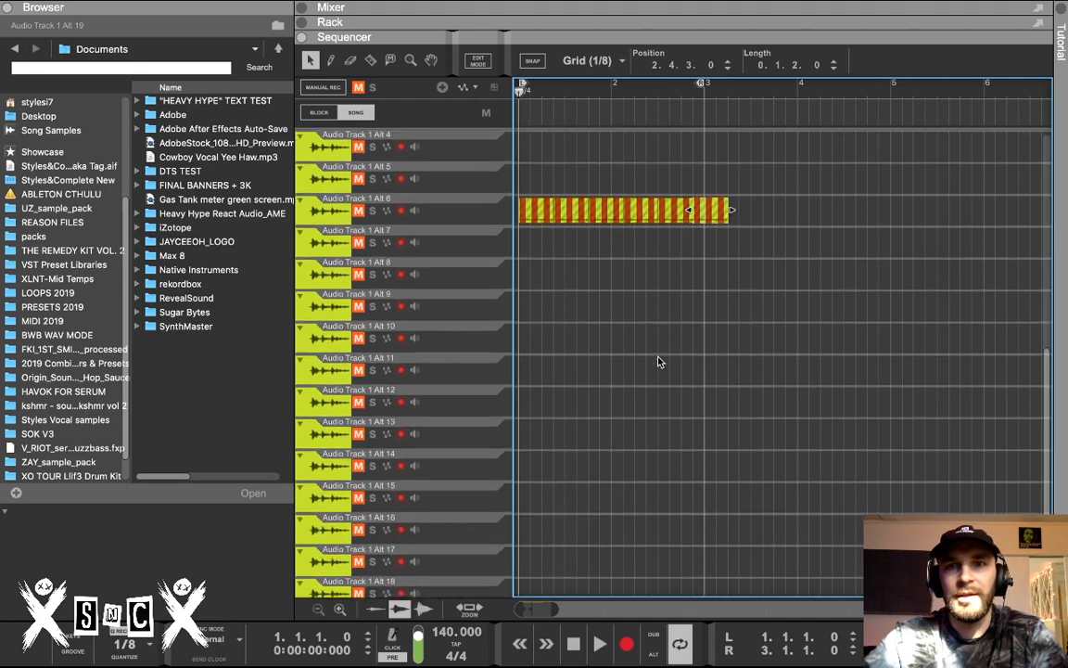
scroll(660, 361, "up", 2)
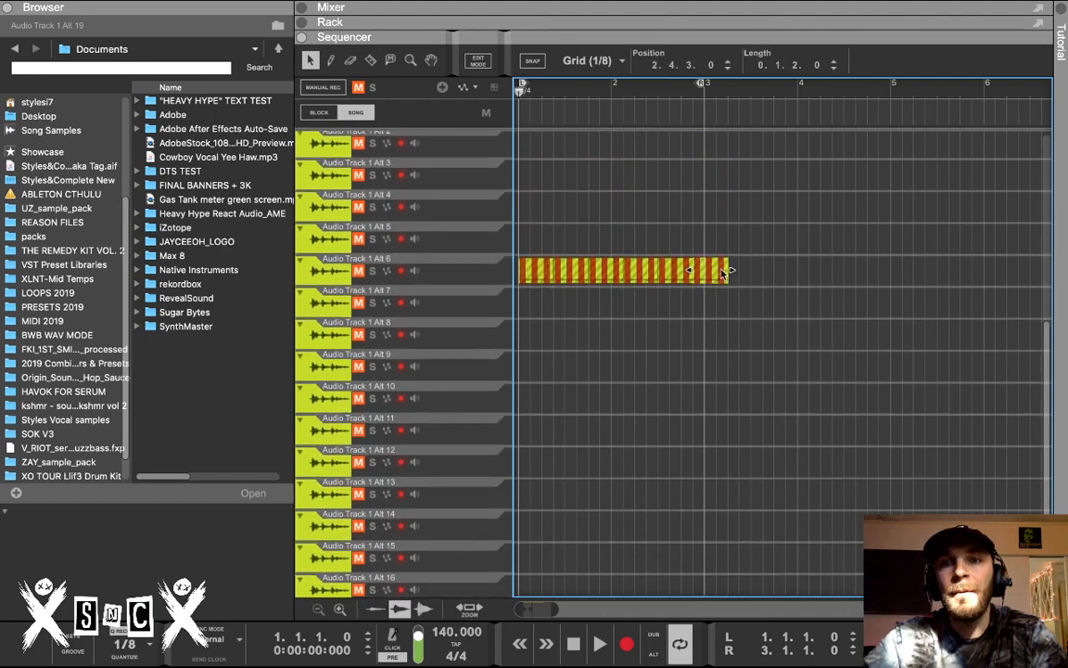
left_click_drag(733, 270, 640, 270)
scroll(640, 296, "up", 12)
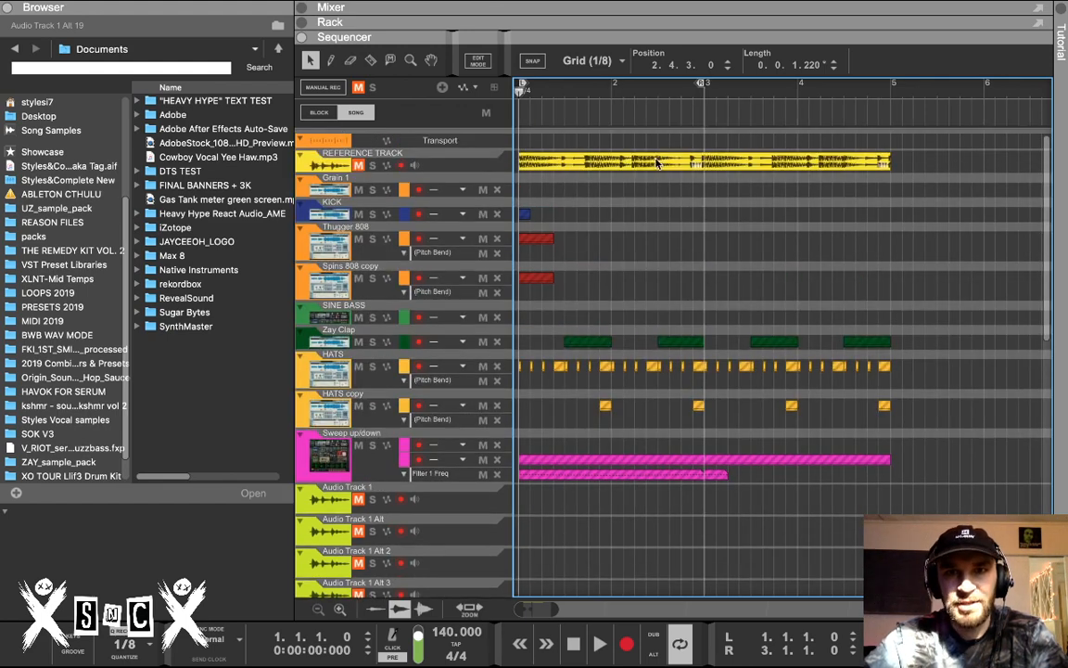
Split the clips on all tracks at bar 3 and select every clip between bars 1 and 3
key("r")
left_click(704, 92)
key("q")
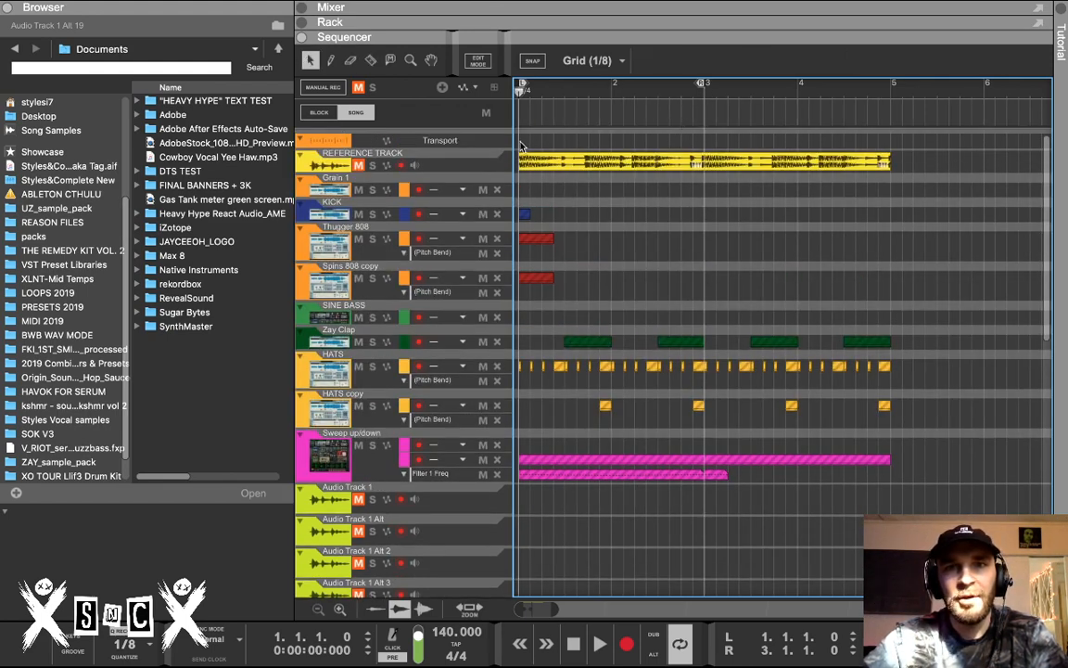
left_click_drag(520, 136, 623, 498)
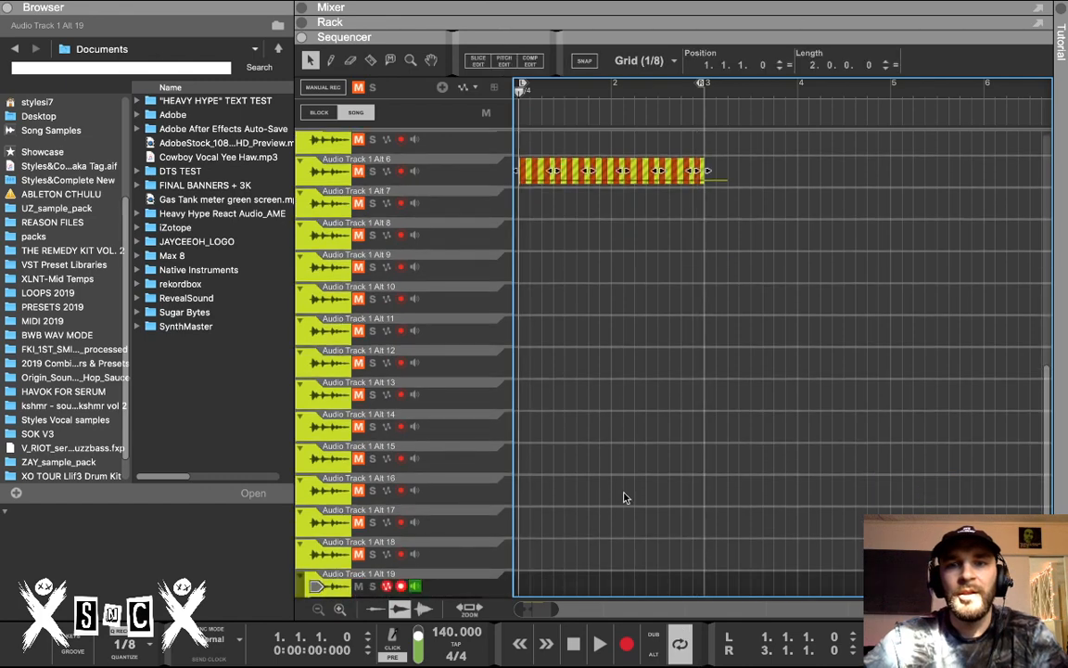
scroll(623, 492, "up", 15)
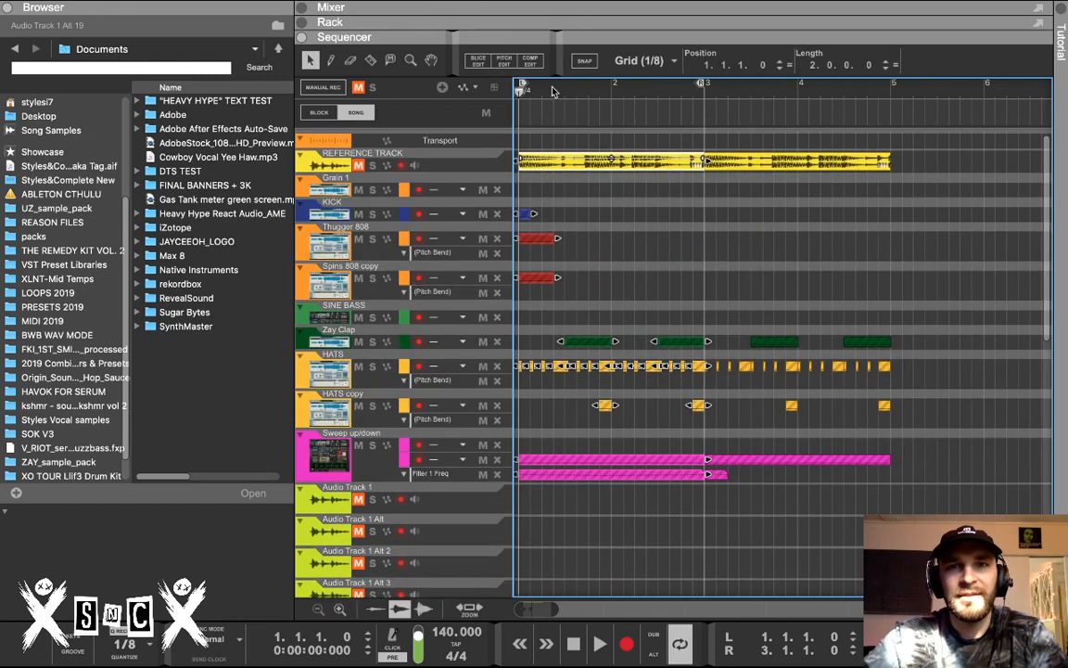
Try selecting the bar 1 to 3 clips with a shorter marquee and check the selection through all the tracks
left_click_drag(520, 140, 704, 267)
scroll(704, 215, "down", 10)
scroll(704, 214, "up", 10)
scroll(704, 215, "down", 10)
scroll(703, 215, "up", 10)
scroll(704, 215, "down", 10)
scroll(703, 266, "up", 10)
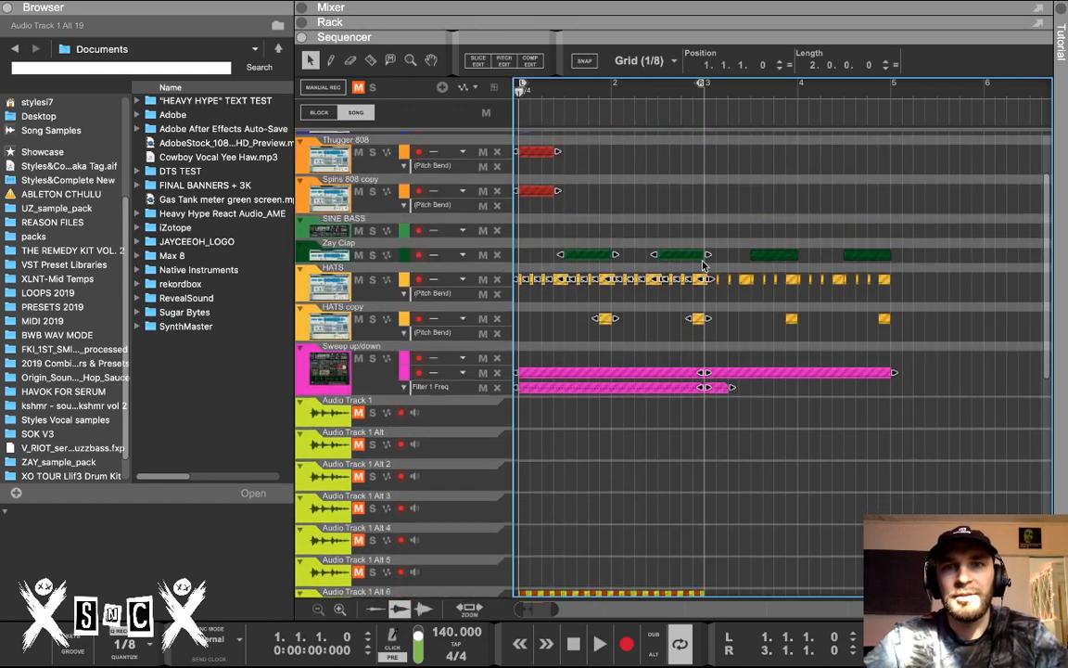
Cut at bar 3 once more, reselect all clips from bar 1 to bar 3 down to the lowest tracks, and inspect the selection
key("r")
left_click(705, 97)
key("q")
scroll(592, 180, "left", 1)
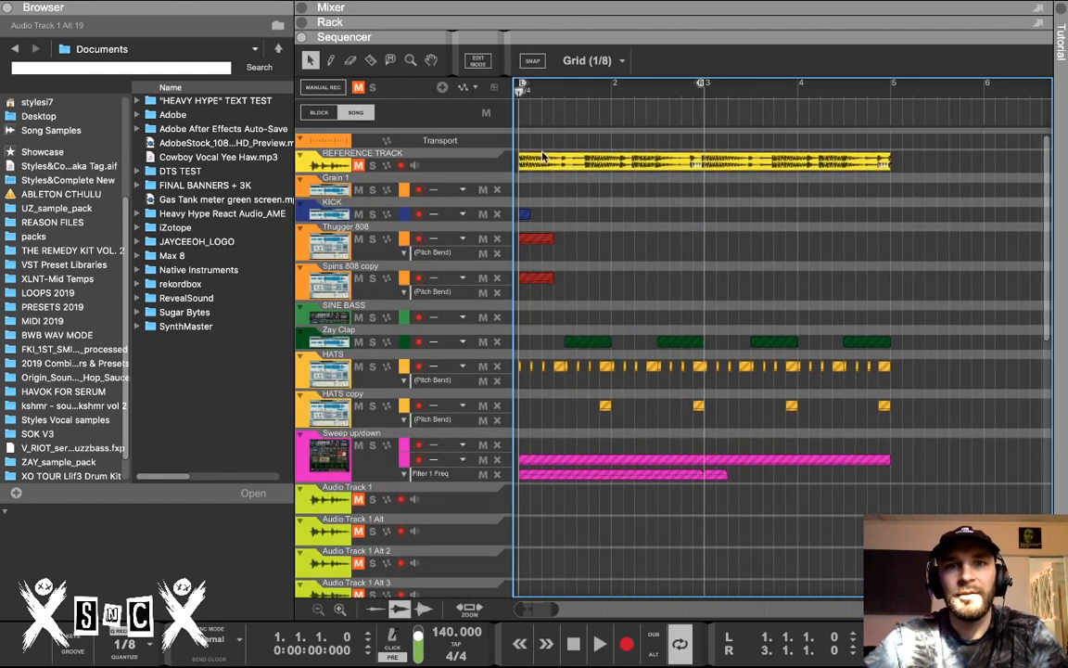
left_click_drag(521, 146, 703, 495)
scroll(647, 208, "down", 10)
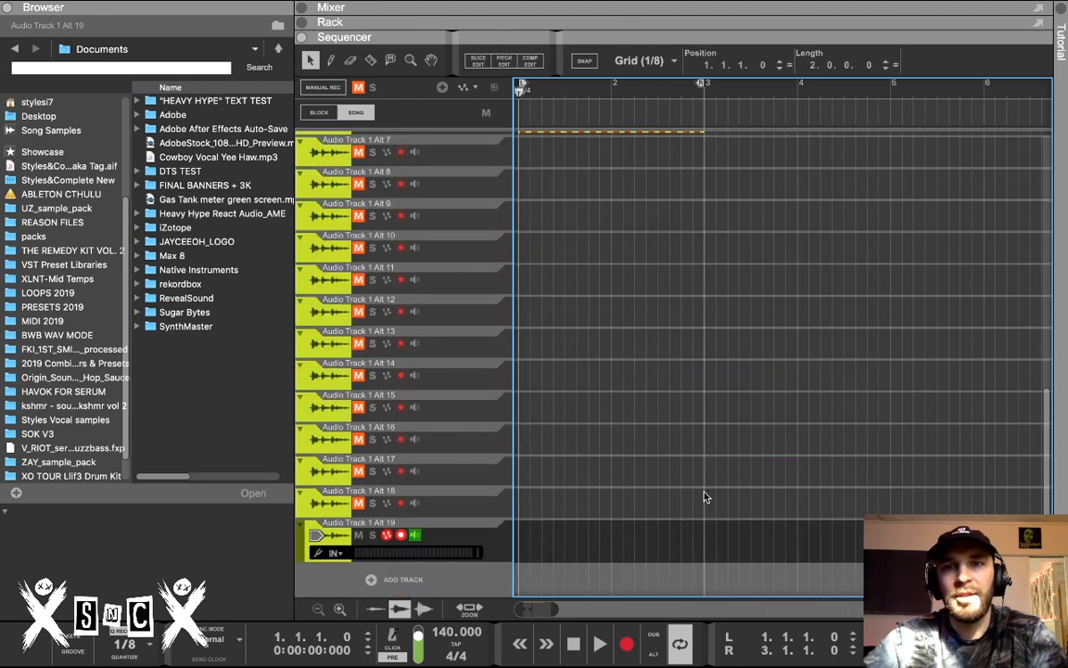
scroll(638, 341, "up", 10)
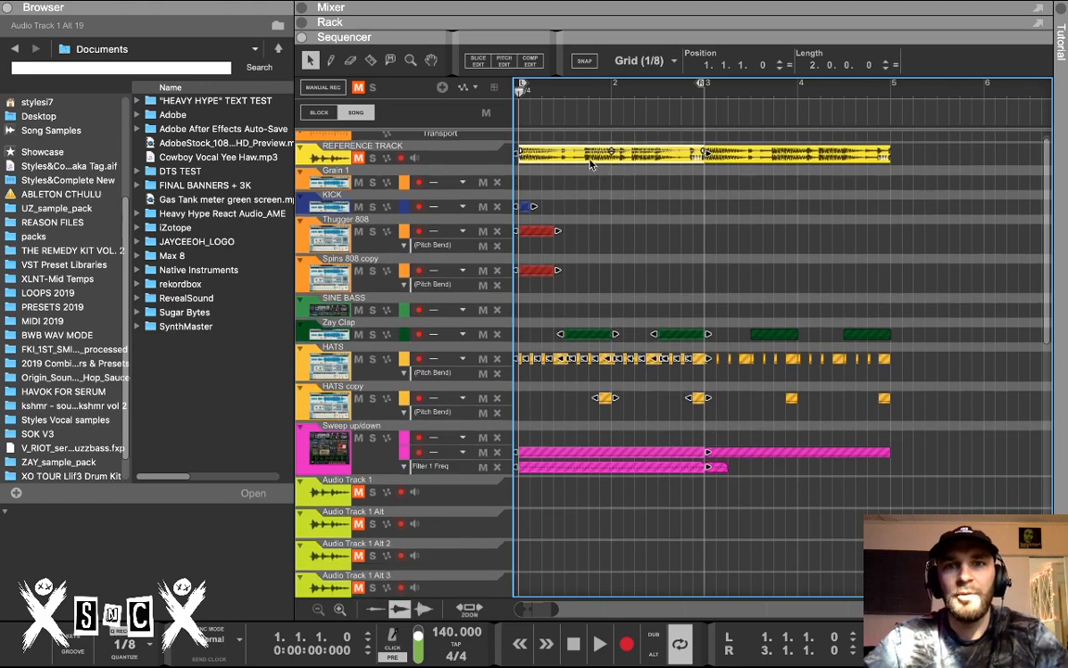
scroll(624, 181, "up", 5)
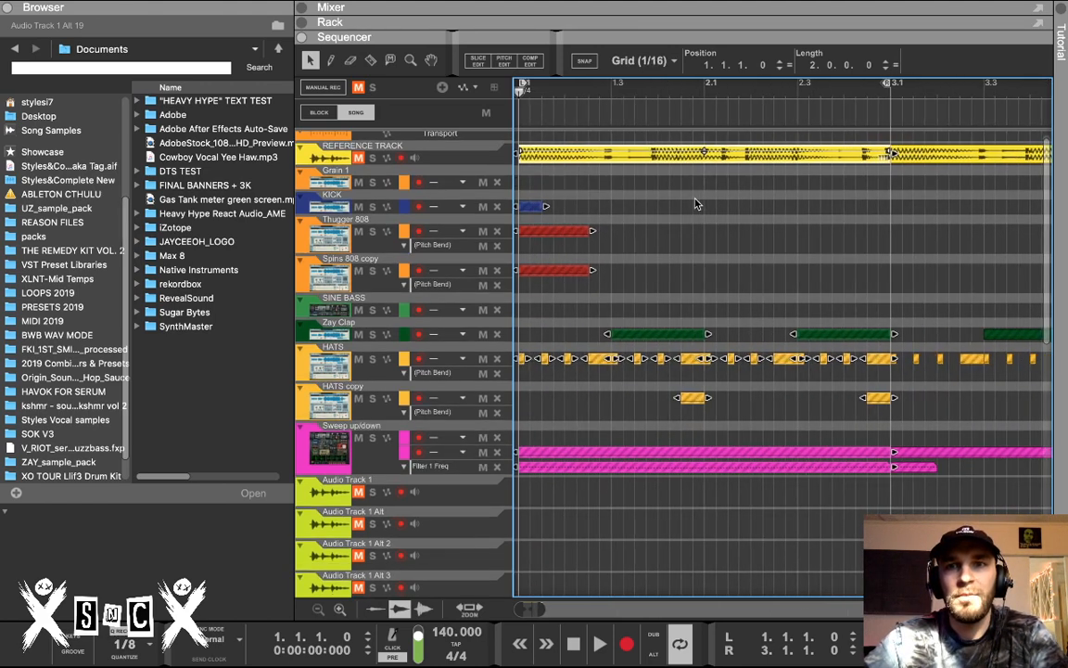
scroll(832, 279, "right", 3)
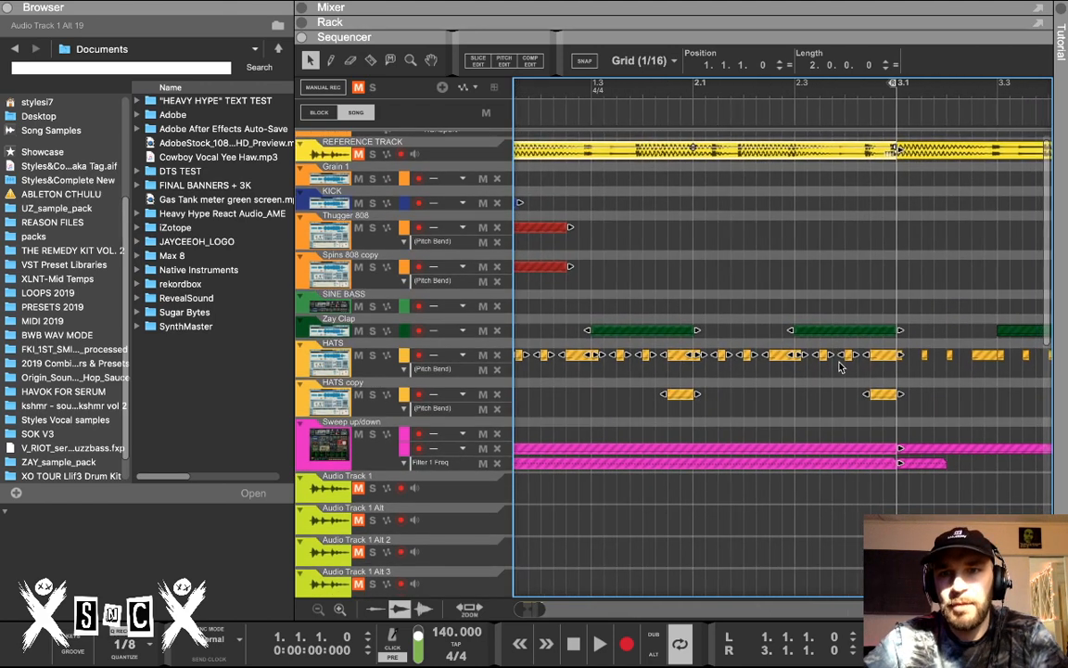
scroll(749, 299, "left", 3)
scroll(741, 298, "up", 4)
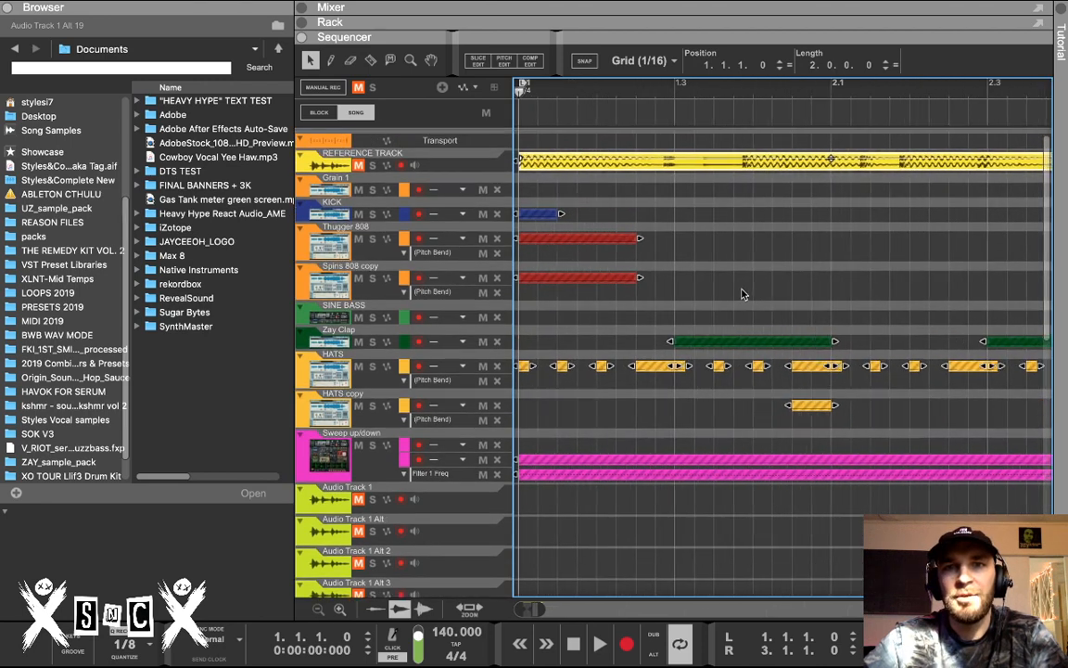
Reselect every clip between bar 1 and bar 3 on all tracks, from the reference track down to Audio Track 1 Alt 19
left_click(520, 144)
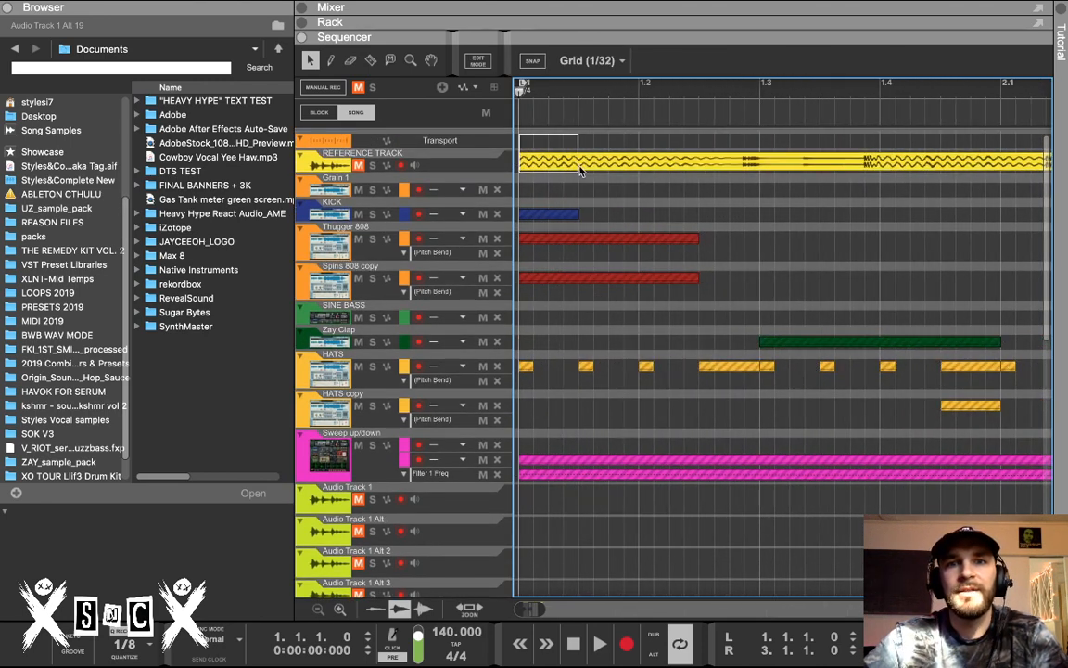
scroll(763, 164, "right", 2)
scroll(782, 361, "right", 10)
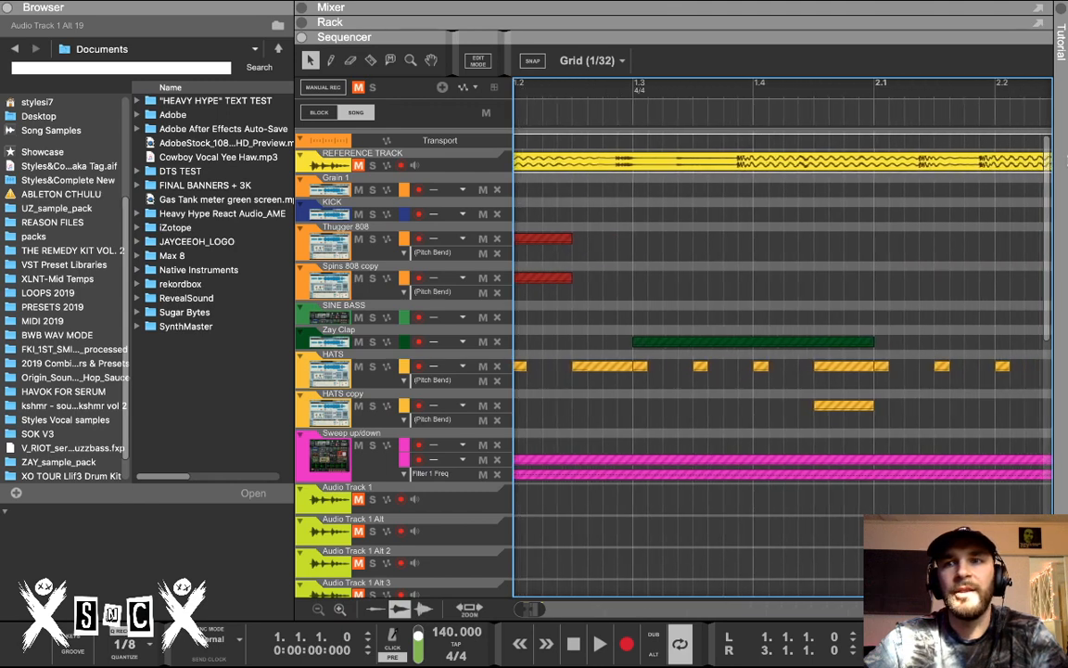
left_click_drag(1048, 190, 931, 271)
scroll(923, 204, "down", 10)
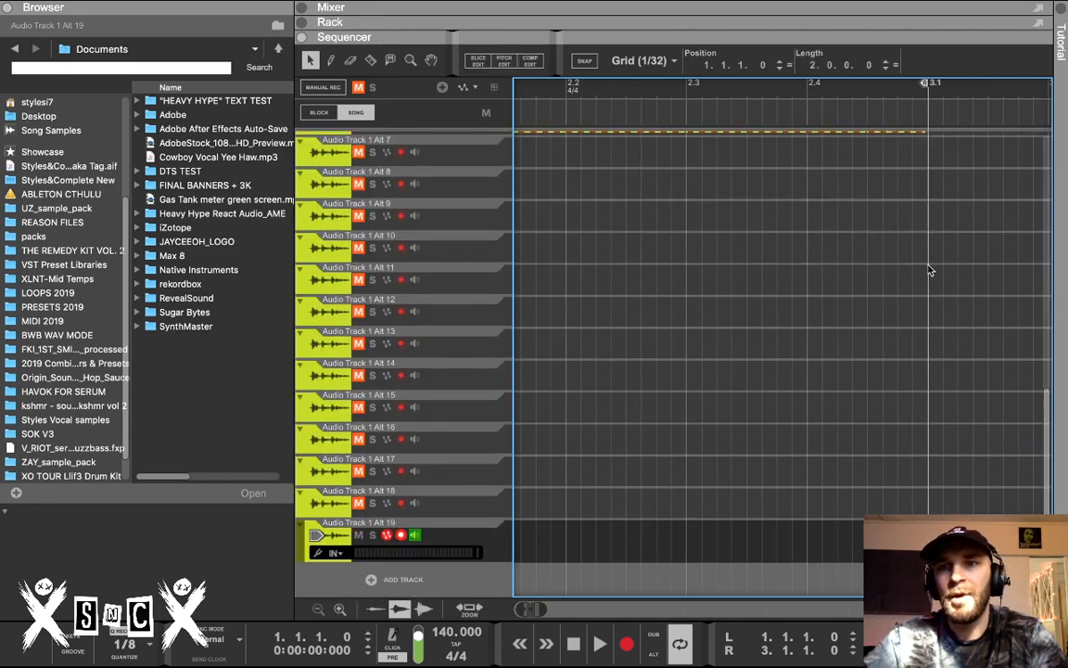
scroll(827, 250, "up", 10)
scroll(827, 249, "left", 5)
scroll(808, 204, "down", 3)
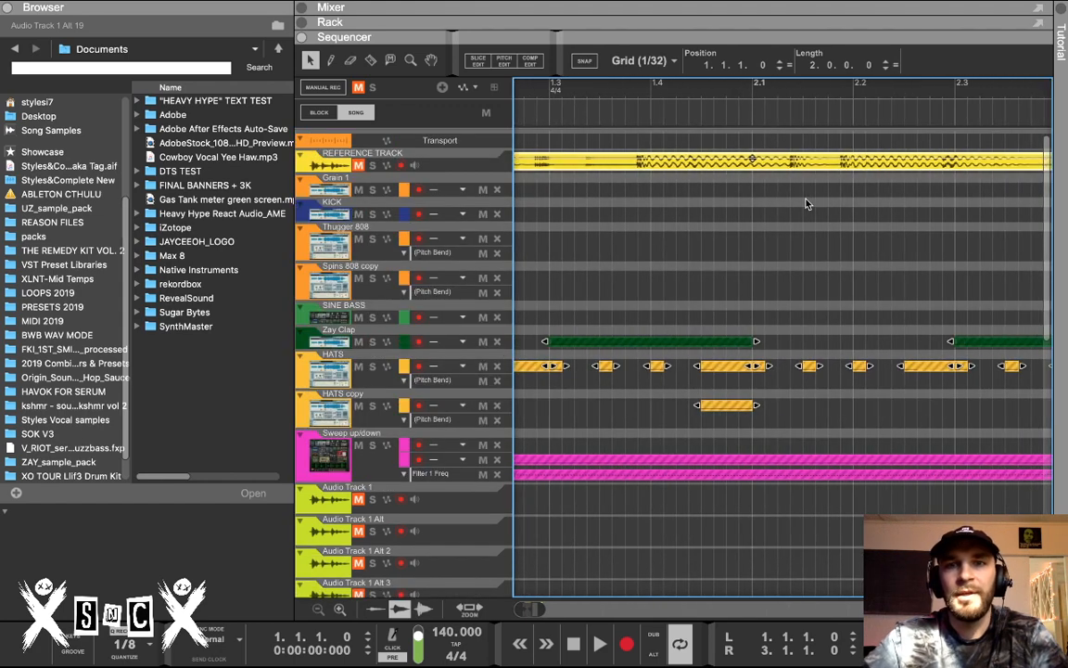
Copy the selected two-bar clips on all tracks to bar 5 with snap on, keeping the originals in place
scroll(807, 204, "right", 2)
scroll(808, 204, "down", 6)
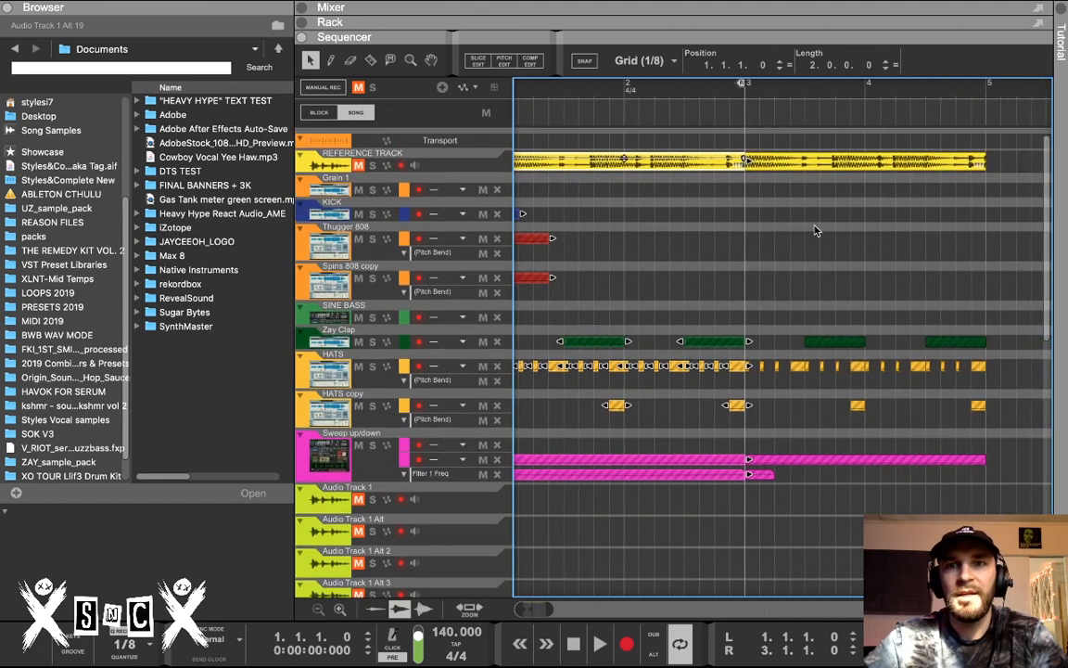
scroll(764, 205, "down", 1)
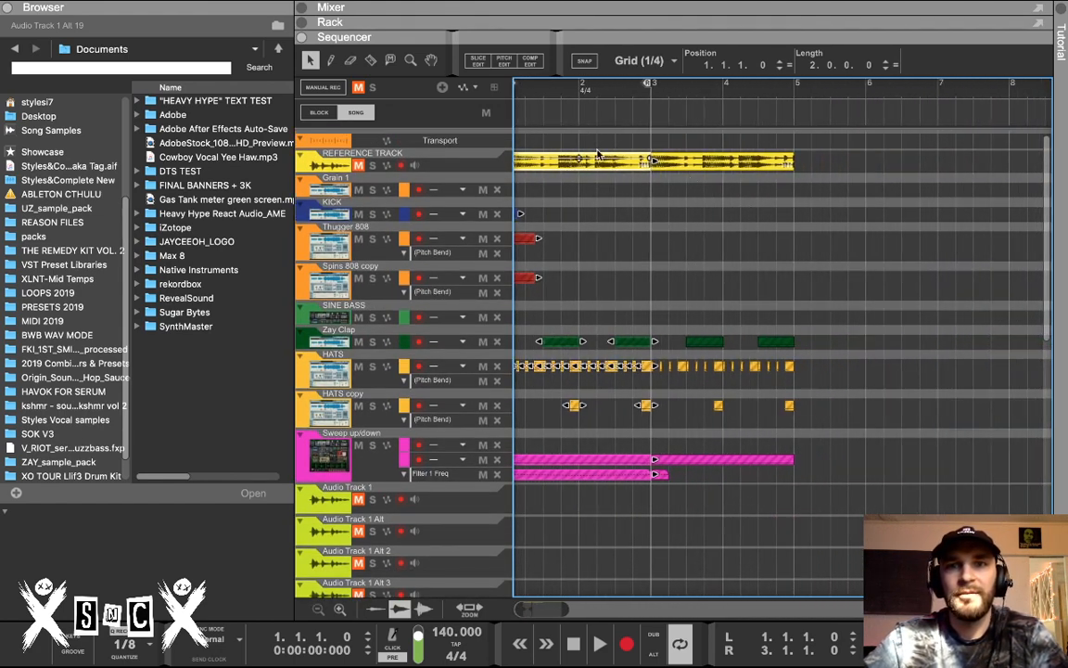
left_click_drag(575, 166, 865, 172)
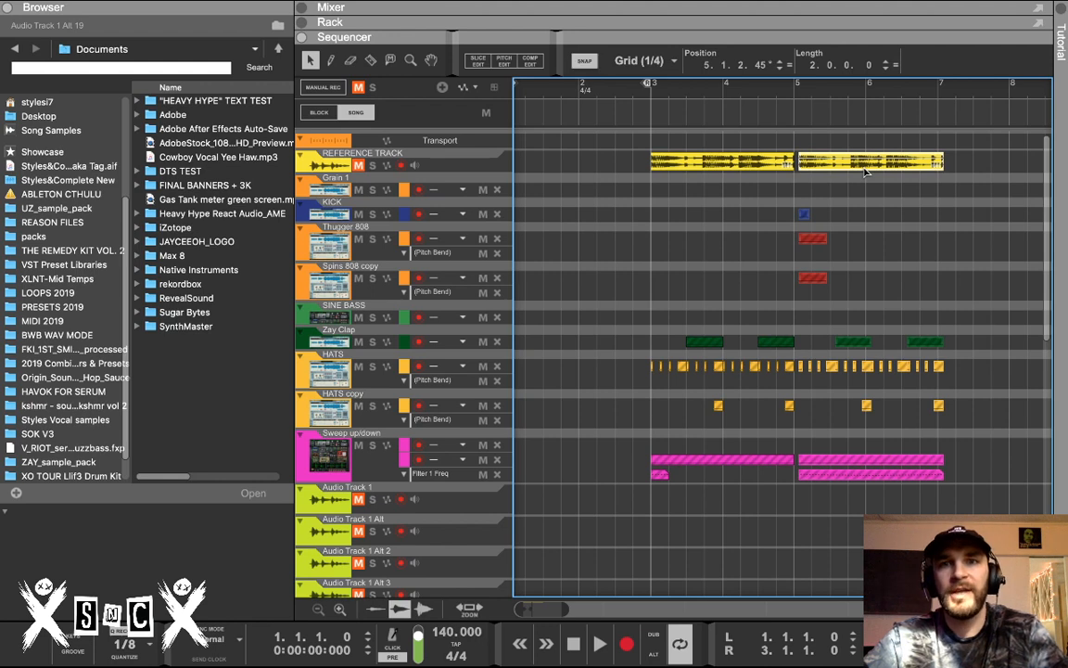
left_click_drag(864, 171, 870, 183)
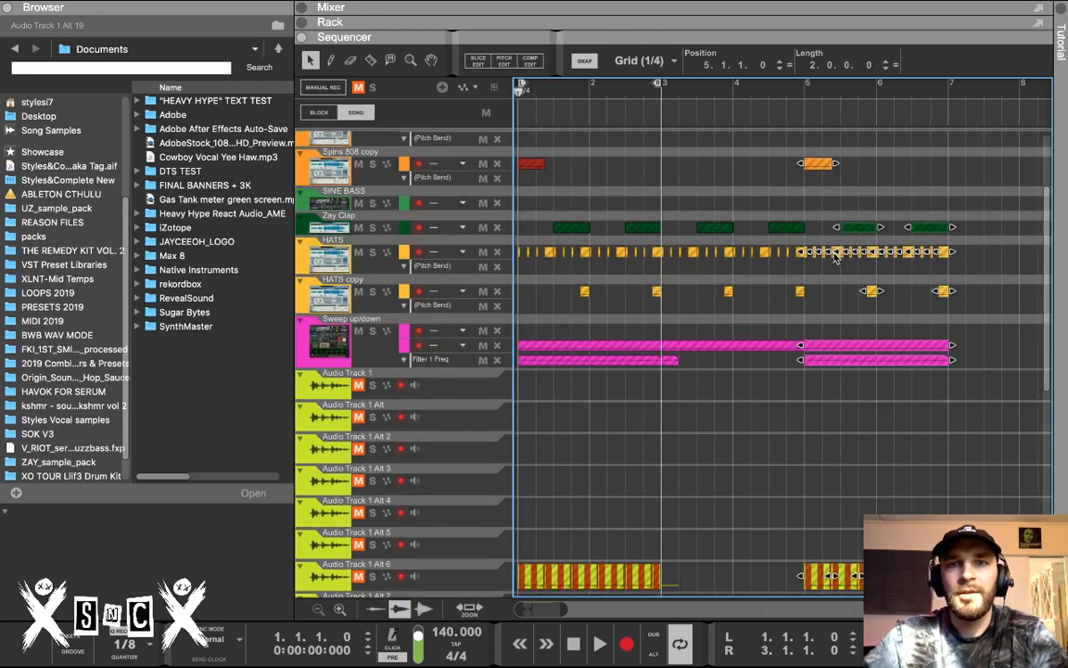
Extend the loop's right locator to bar 7 and check the copied clips through the tracks
left_click_drag(661, 81, 941, 124)
scroll(681, 239, "down", 10)
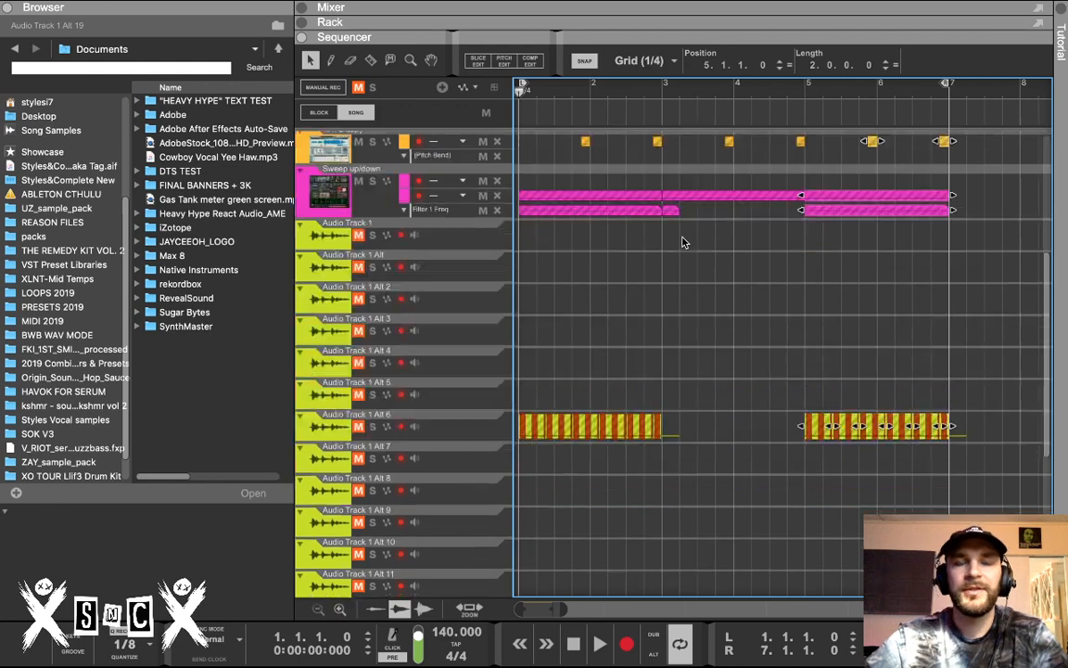
scroll(681, 241, "up", 10)
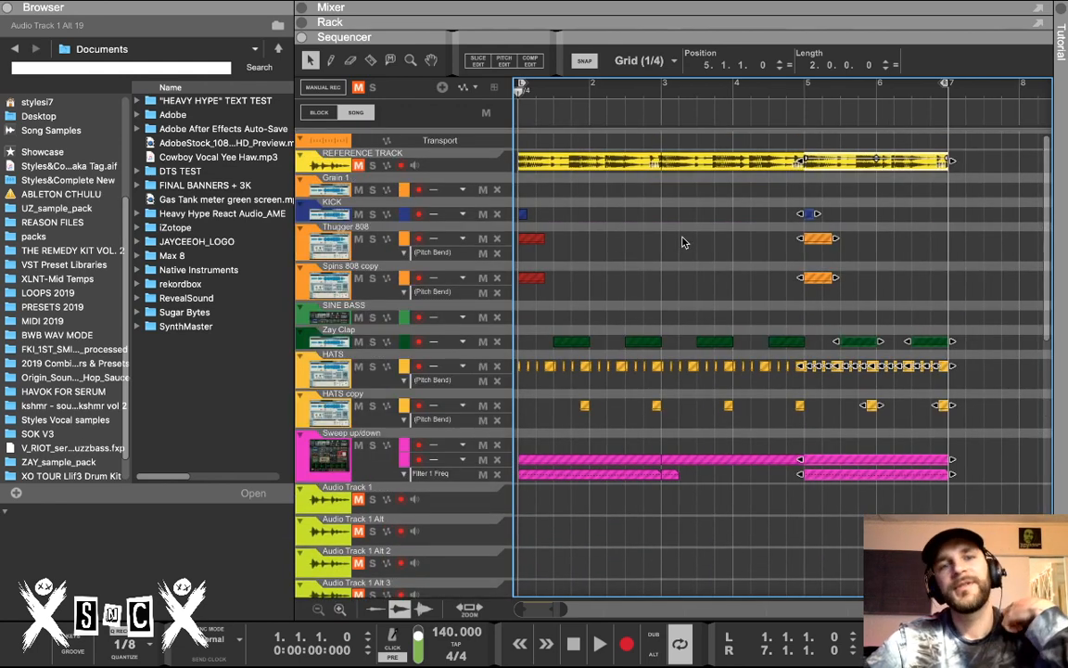